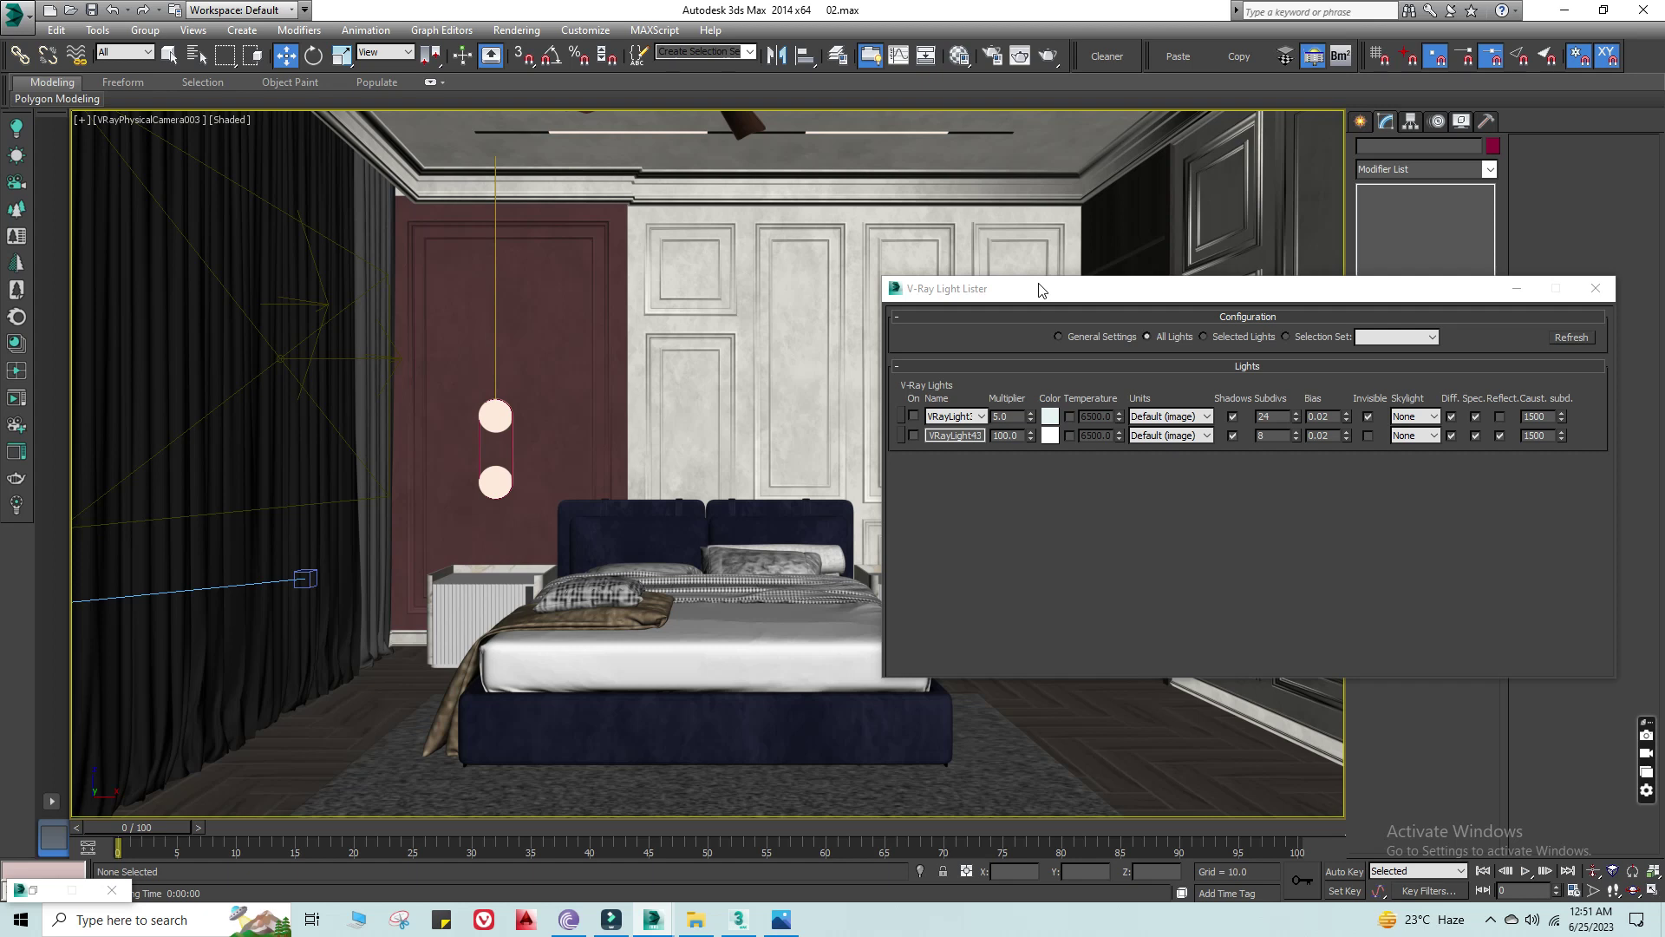
Step: Minimize the V-Ray Light Lister and inspect the sphere light beside the curtains in Top view
{"action": "left_click", "coordinate": [1516, 289]}
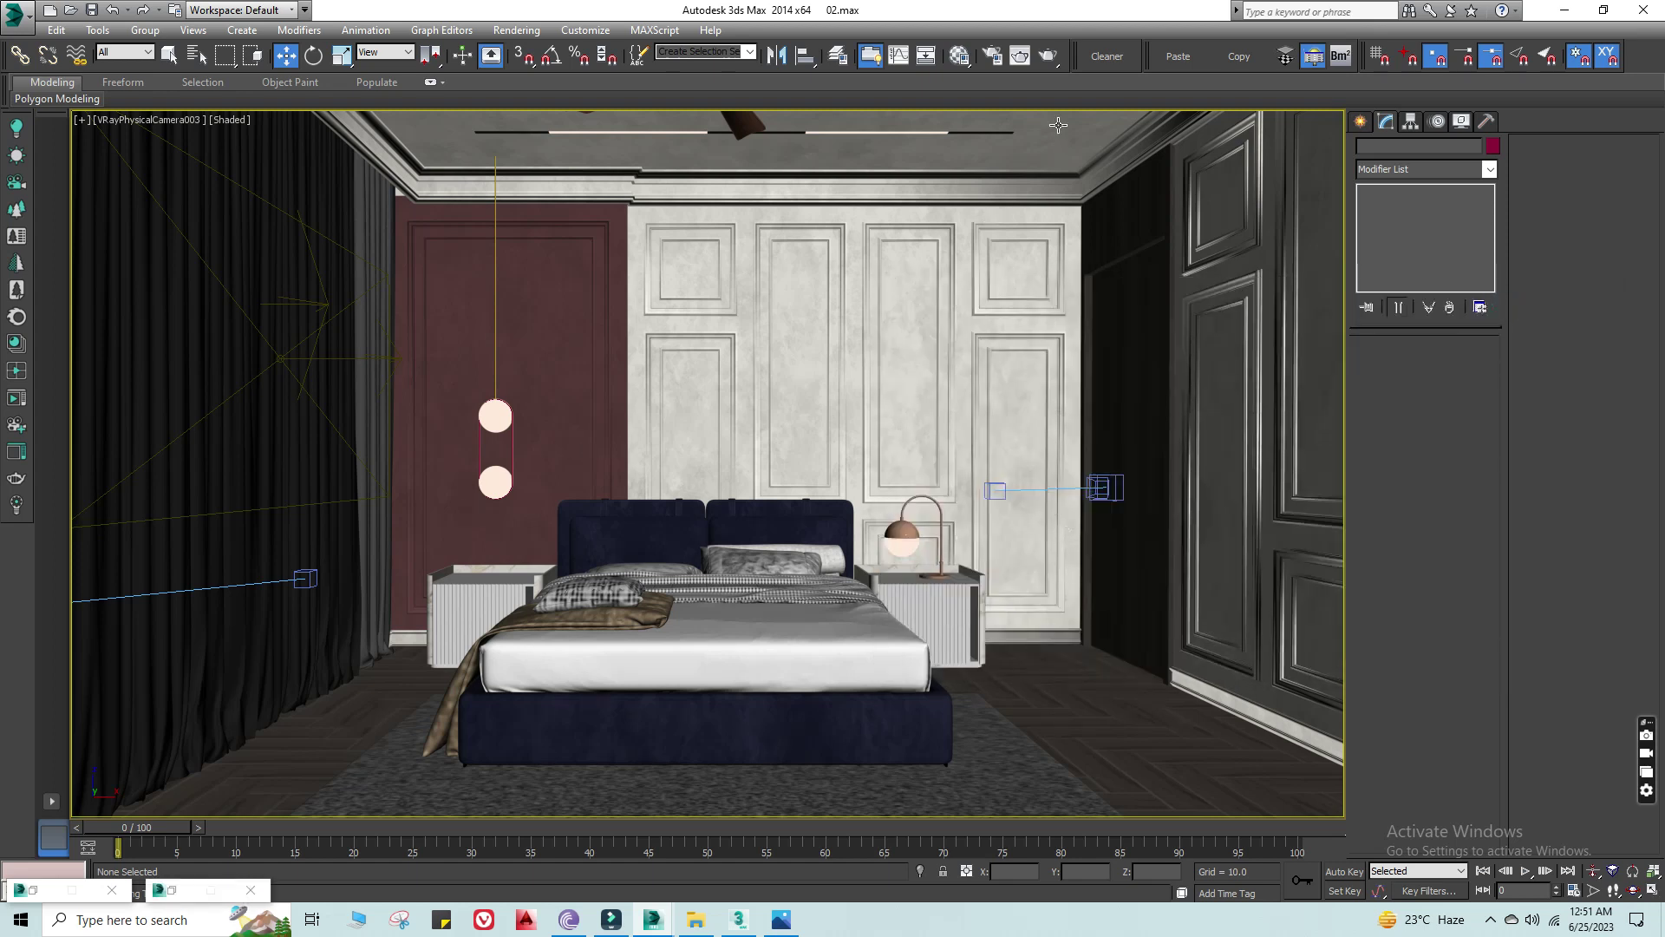
{"action": "left_click", "coordinate": [313, 351]}
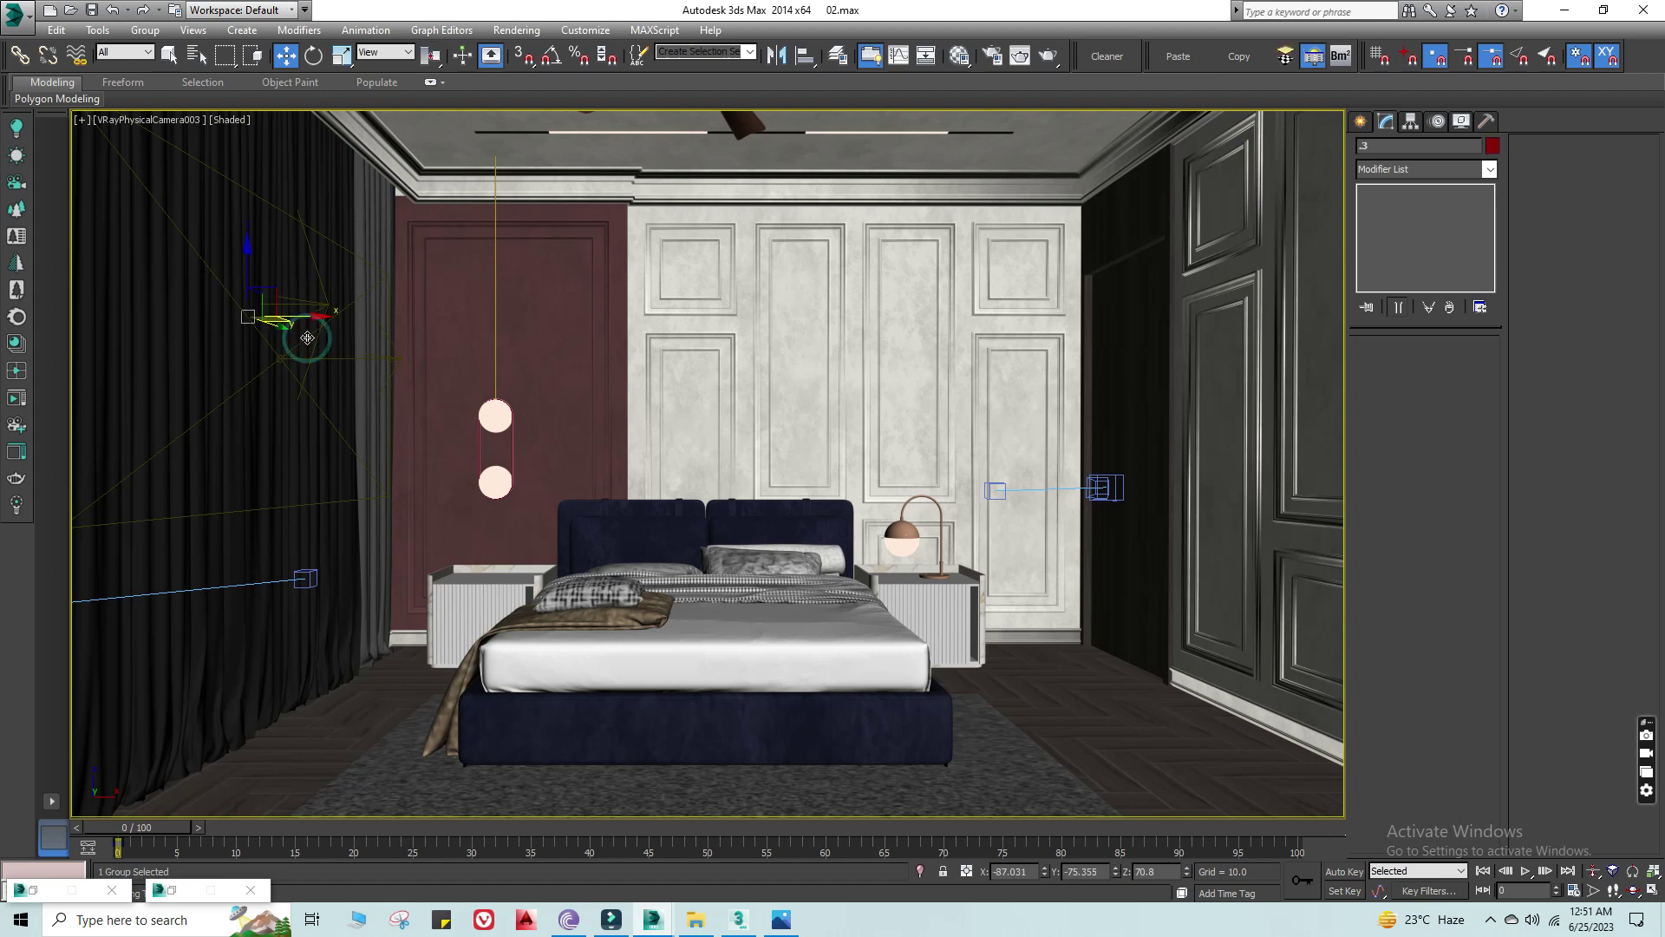
{"action": "key", "text": "t"}
{"action": "key", "text": "z"}
{"action": "scroll", "coordinate": [797, 379], "scroll_direction": "down", "scroll_amount": 4}
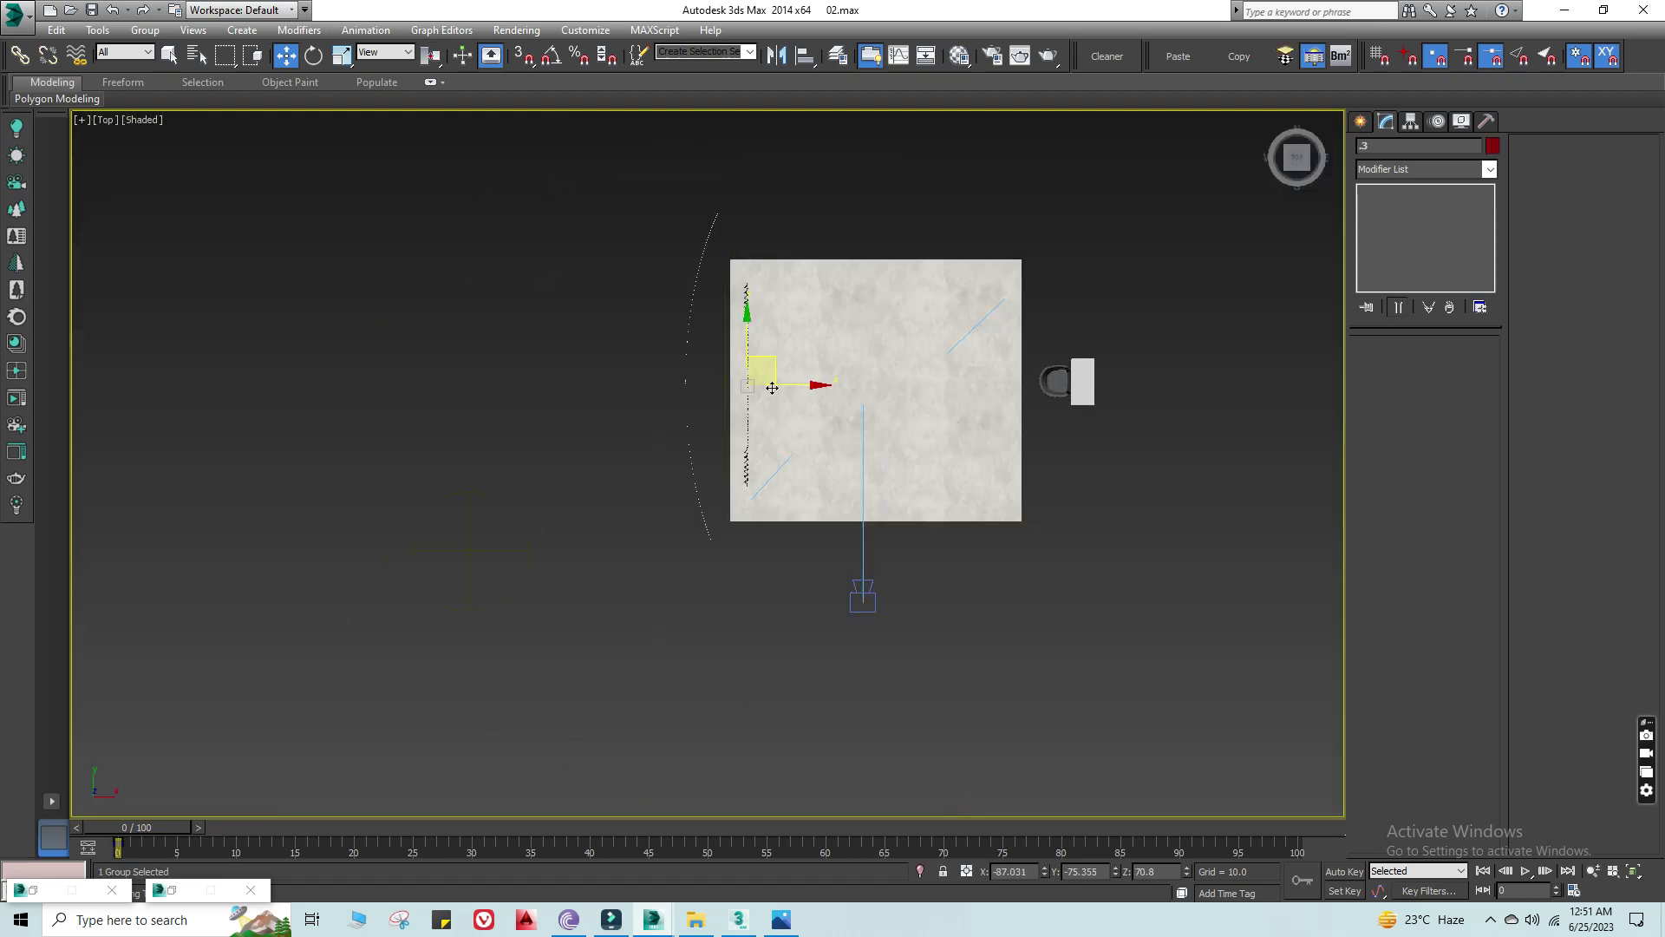
{"action": "scroll", "coordinate": [797, 379], "scroll_direction": "down", "scroll_amount": 2}
{"action": "scroll", "coordinate": [611, 476], "scroll_direction": "up", "scroll_amount": 5}
{"action": "left_click", "coordinate": [611, 476]}
{"action": "left_click_drag", "start_coordinate": [636, 413], "coordinate": [391, 669]}
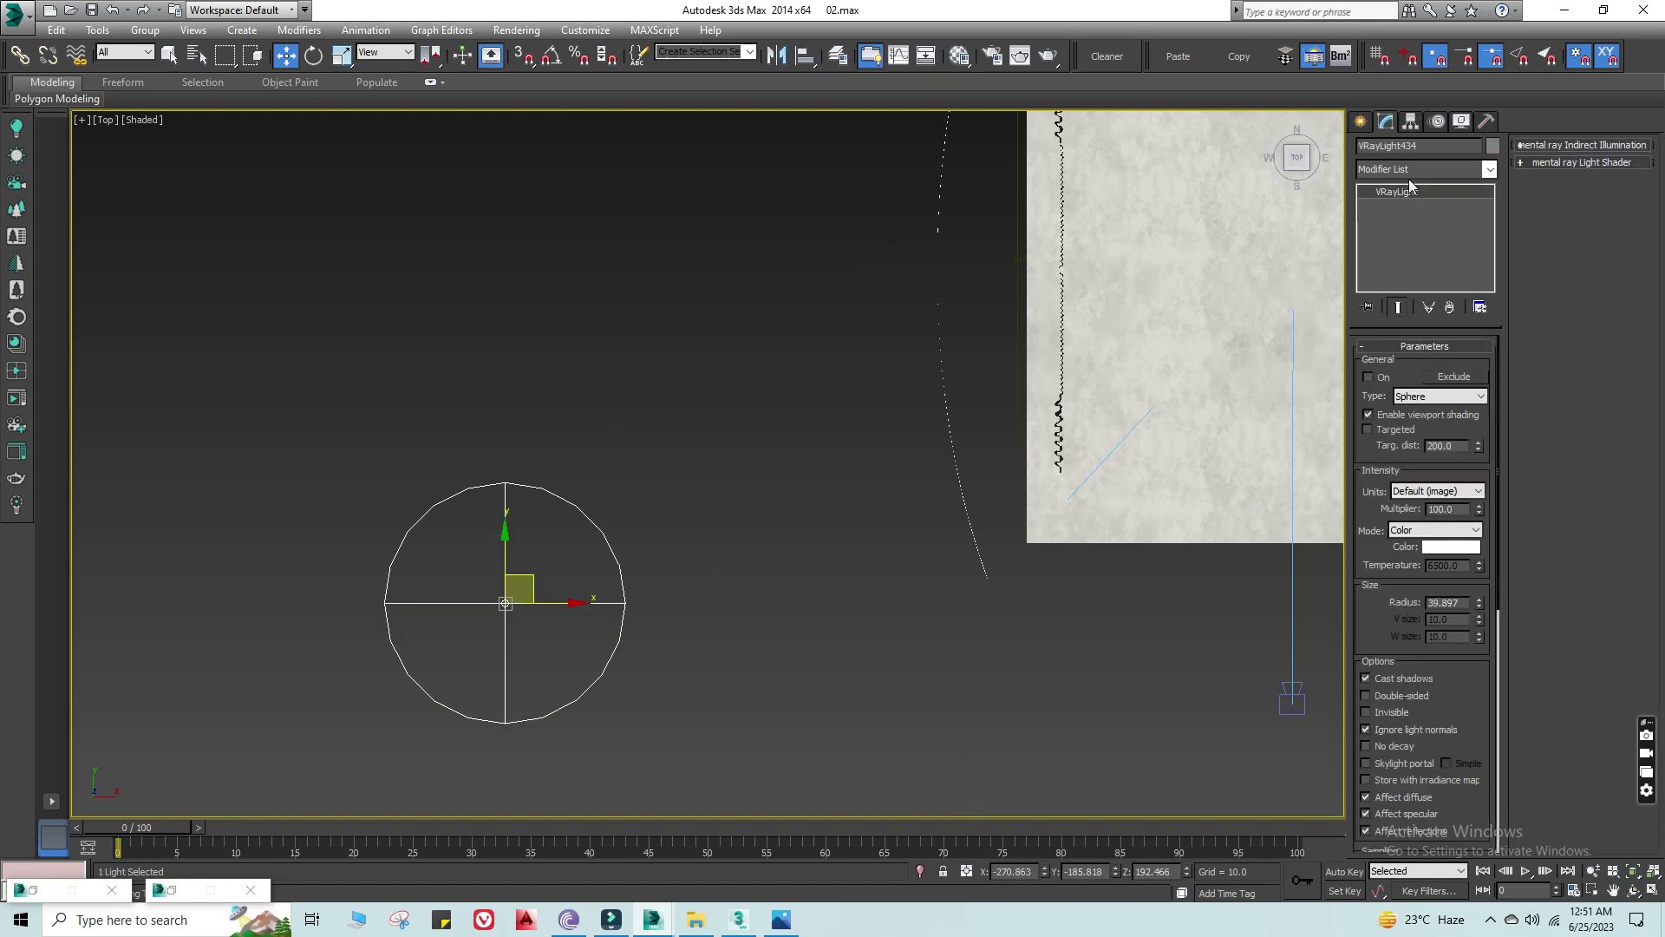
{"action": "left_click", "coordinate": [743, 627]}
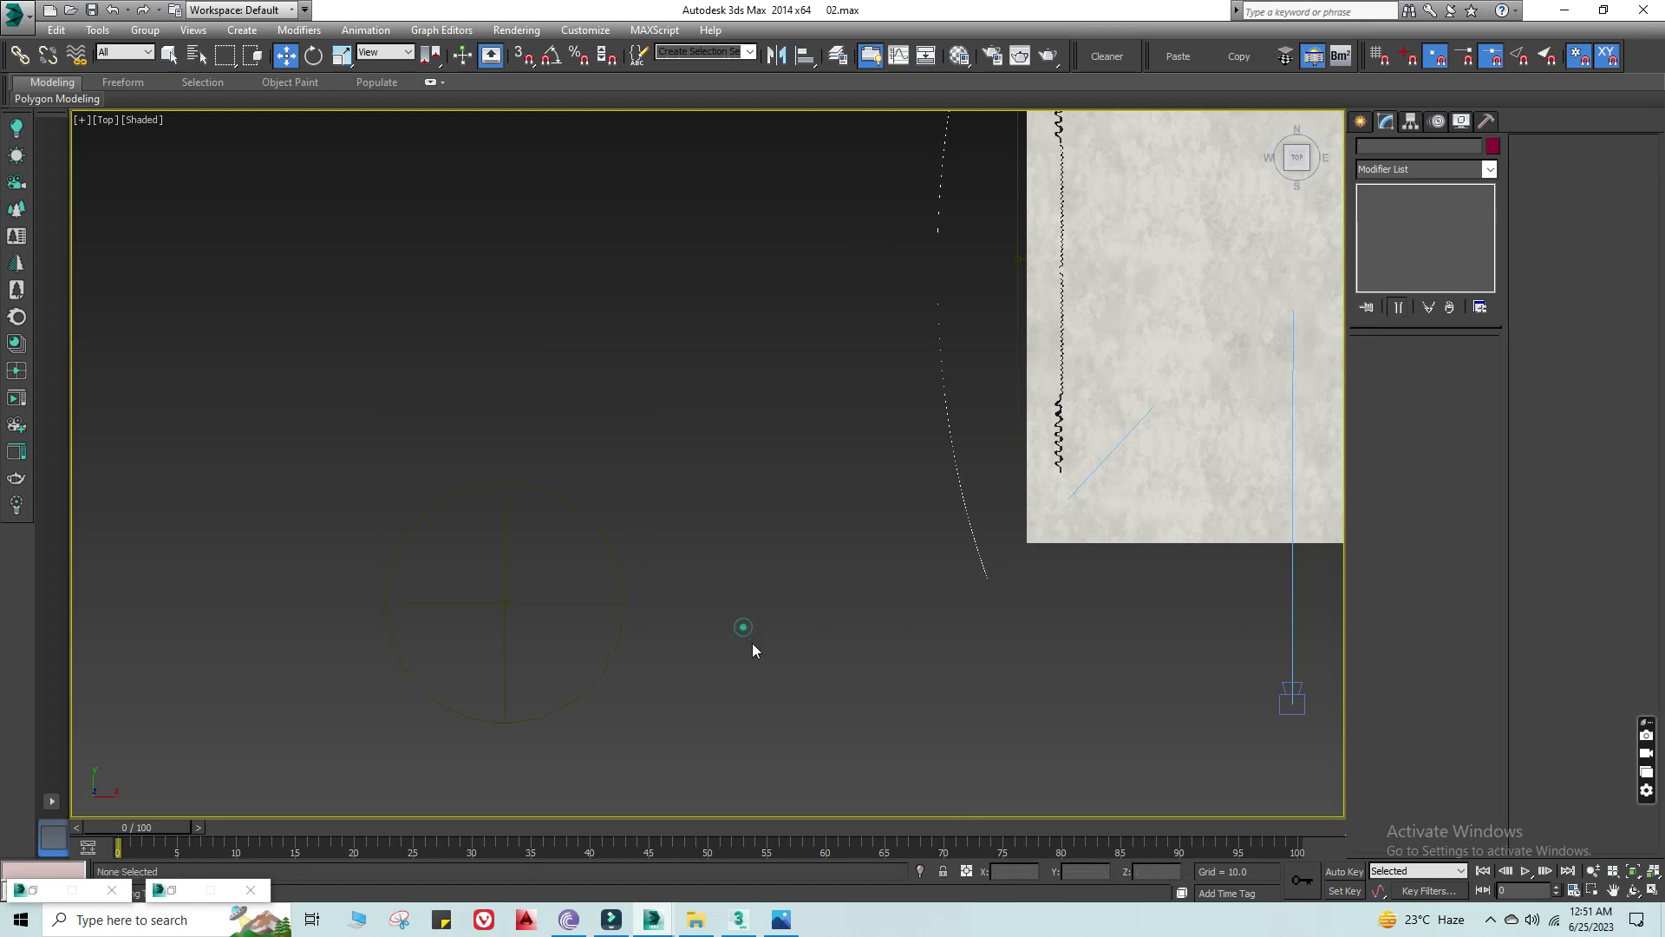
Step: Switch the viewport to VRayPhysicalCamera003
{"action": "key", "text": "c"}
{"action": "left_click", "coordinate": [840, 336]}
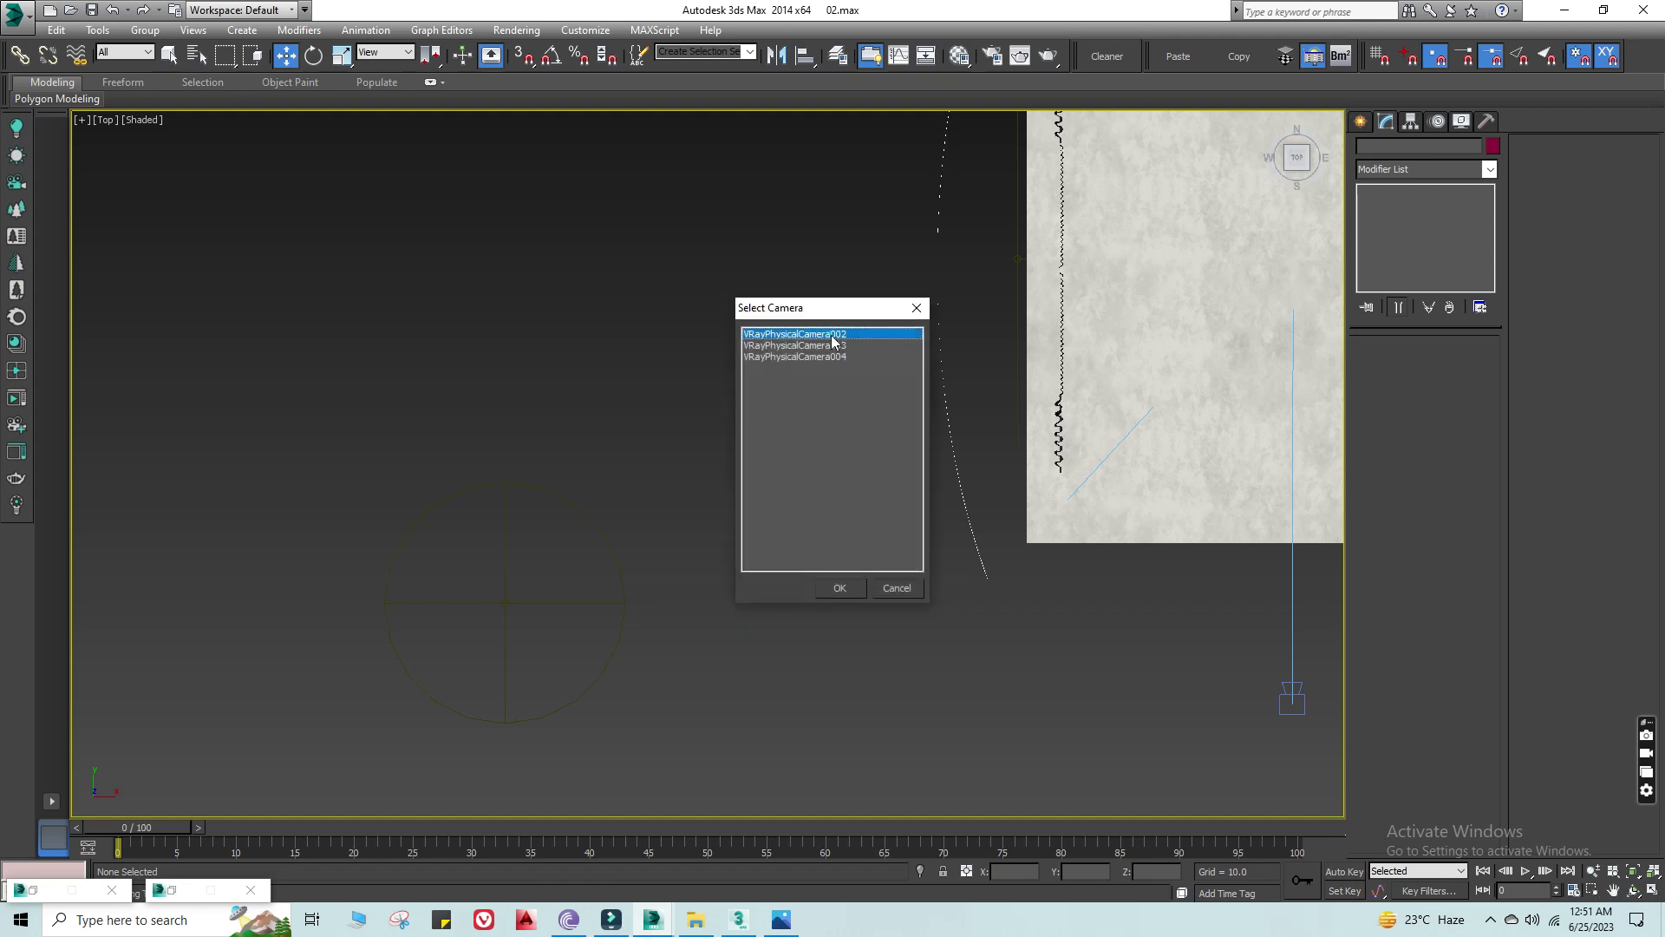
{"action": "double_click", "coordinate": [841, 346]}
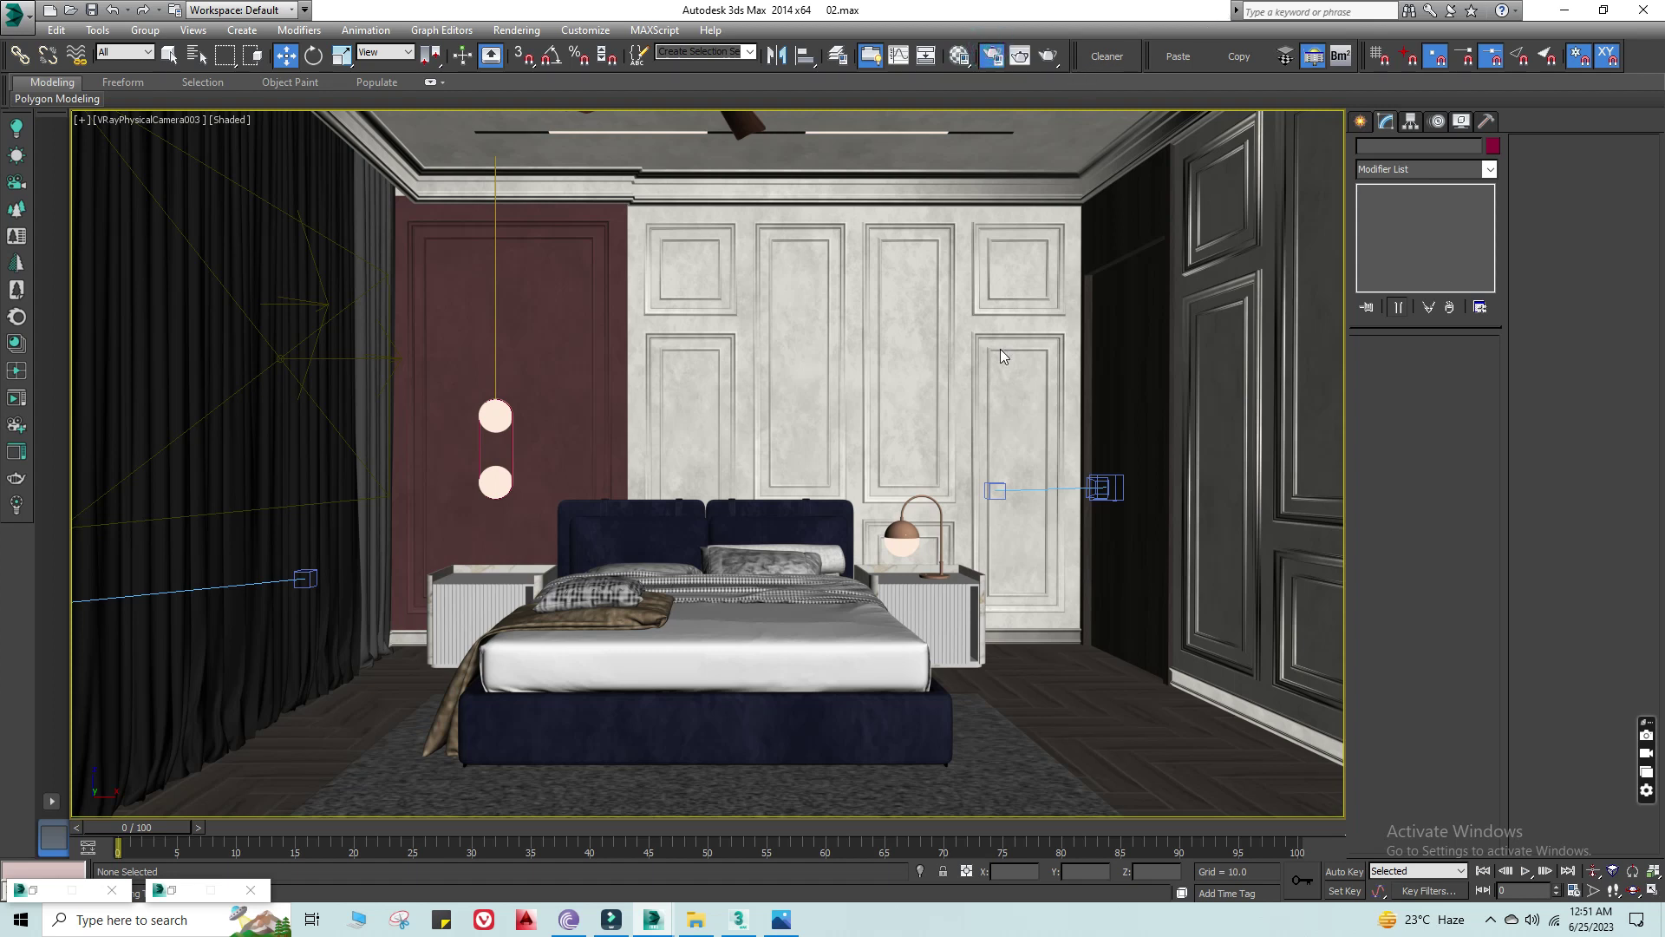
Step: Open Render Setup and begin reducing the output size from 1500 × 833 to 800 × 444
{"action": "key", "text": "F10"}
{"action": "double_click", "coordinate": [577, 516]}
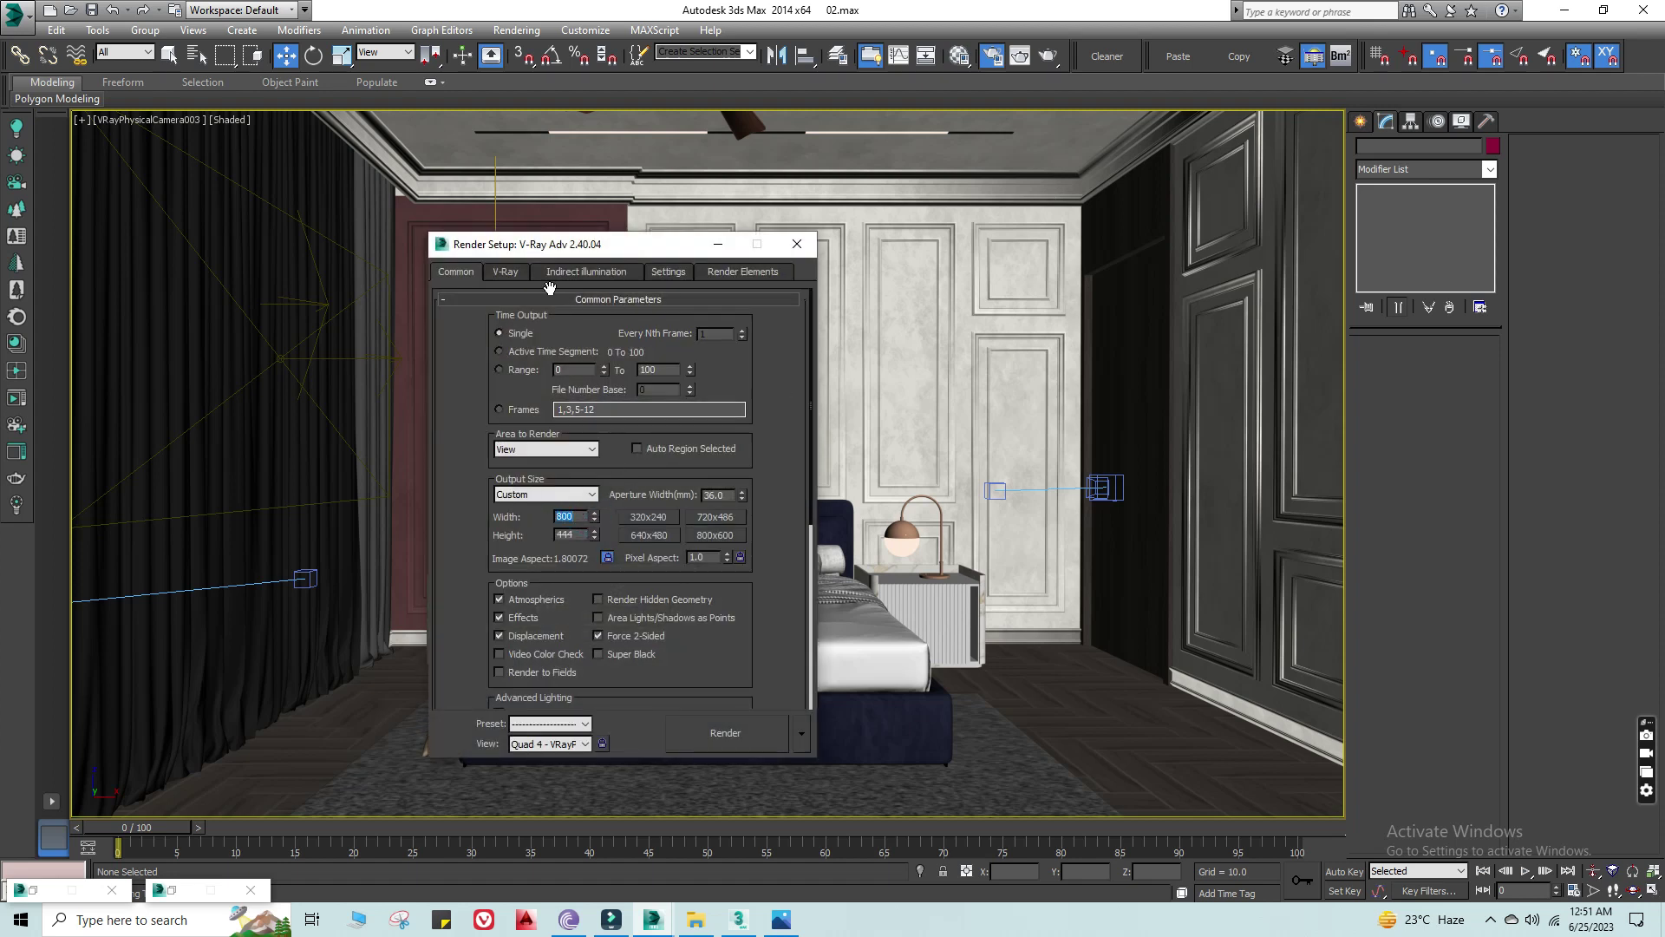
Step: Enable the DMC sampler threshold and set image sampler Max subdivs to 1
{"action": "left_click", "coordinate": [506, 272]}
{"action": "left_click", "coordinate": [607, 521]}
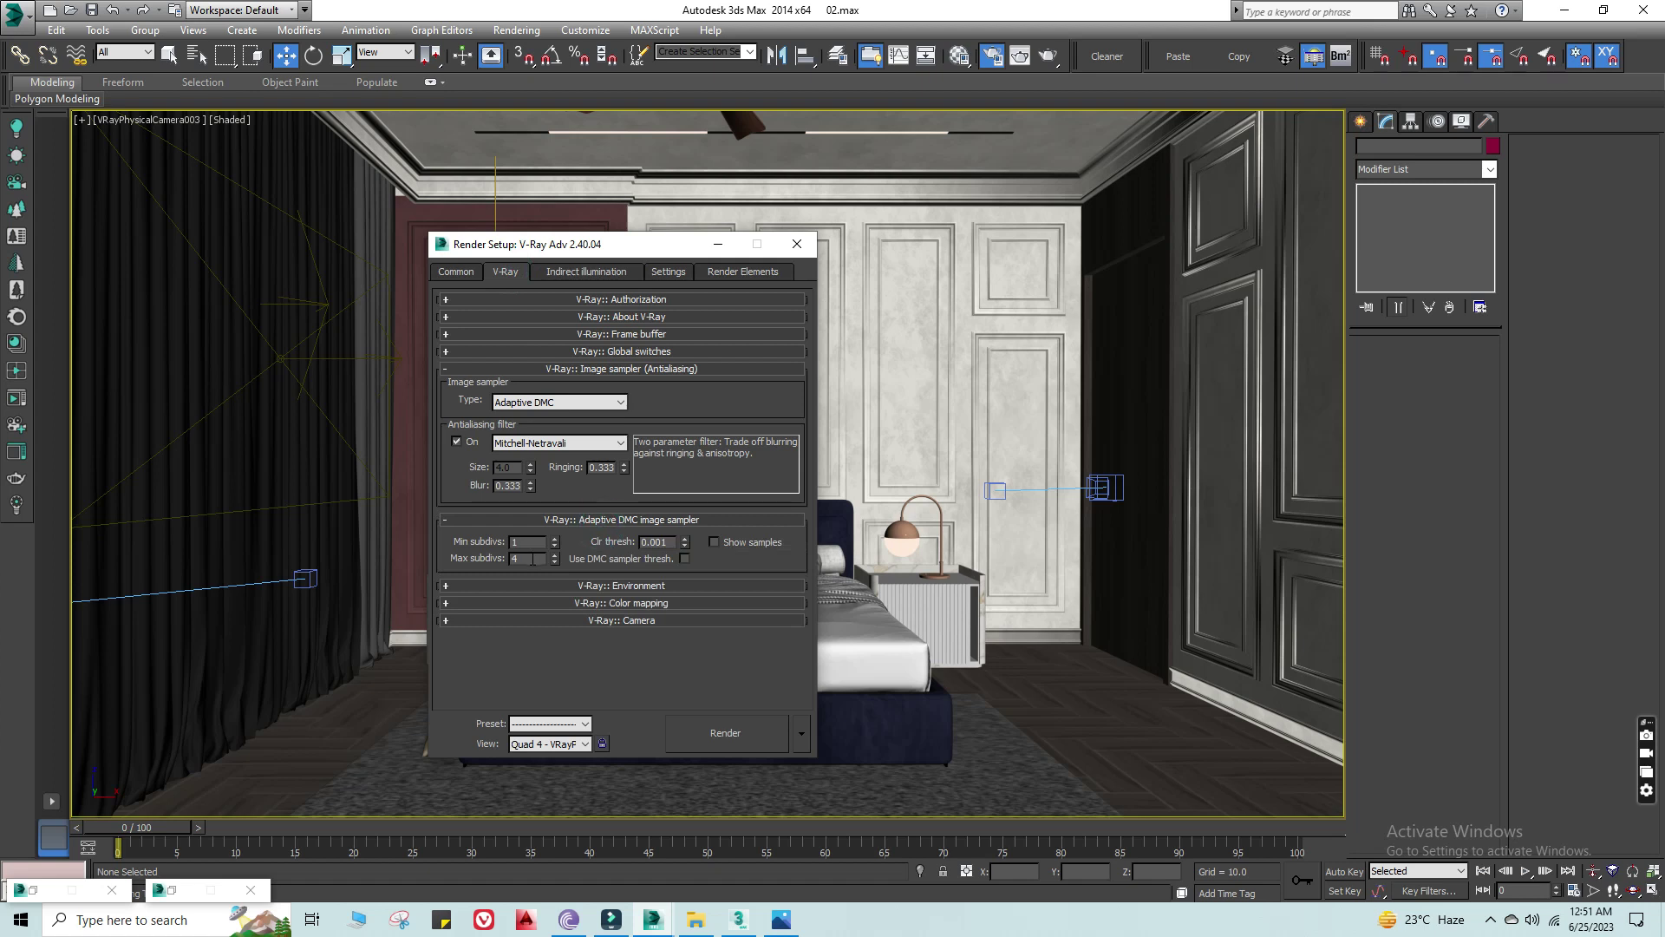
{"action": "left_click", "coordinate": [685, 559]}
{"action": "double_click", "coordinate": [528, 557]}
{"action": "type", "text": "1"}
Step: Set irradiance map HSph. subdivs to 2 and light cache subdivs to 100
{"action": "left_click", "coordinate": [587, 272]}
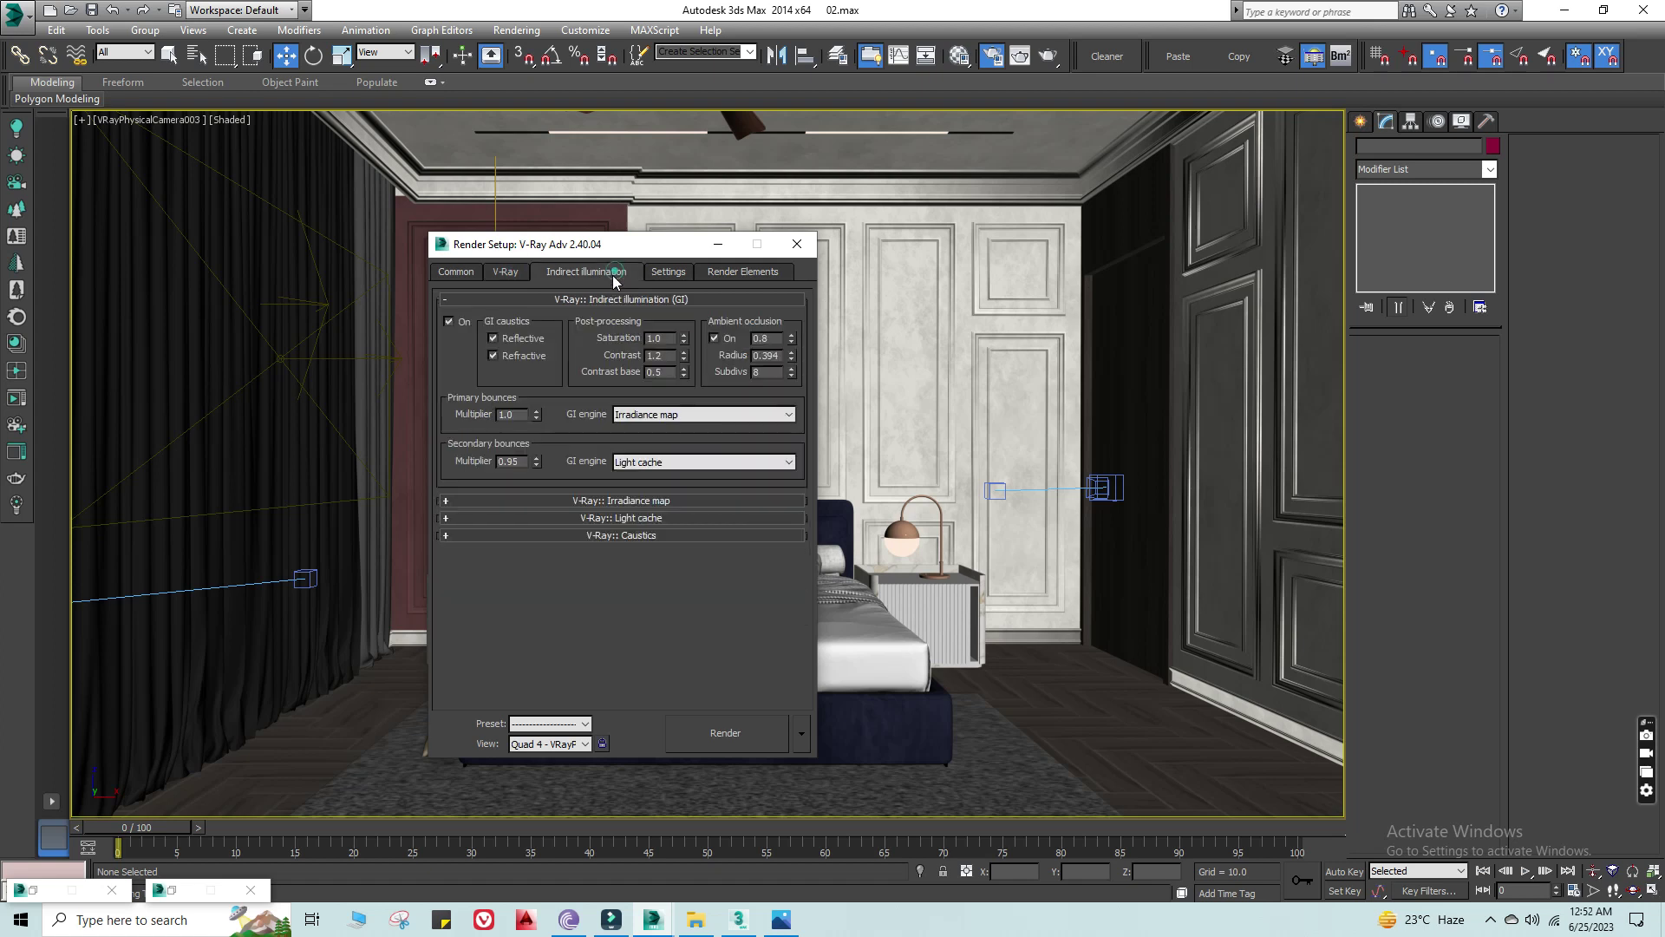
{"action": "left_click", "coordinate": [672, 479]}
{"action": "double_click", "coordinate": [653, 368]}
{"action": "type", "text": "2"}
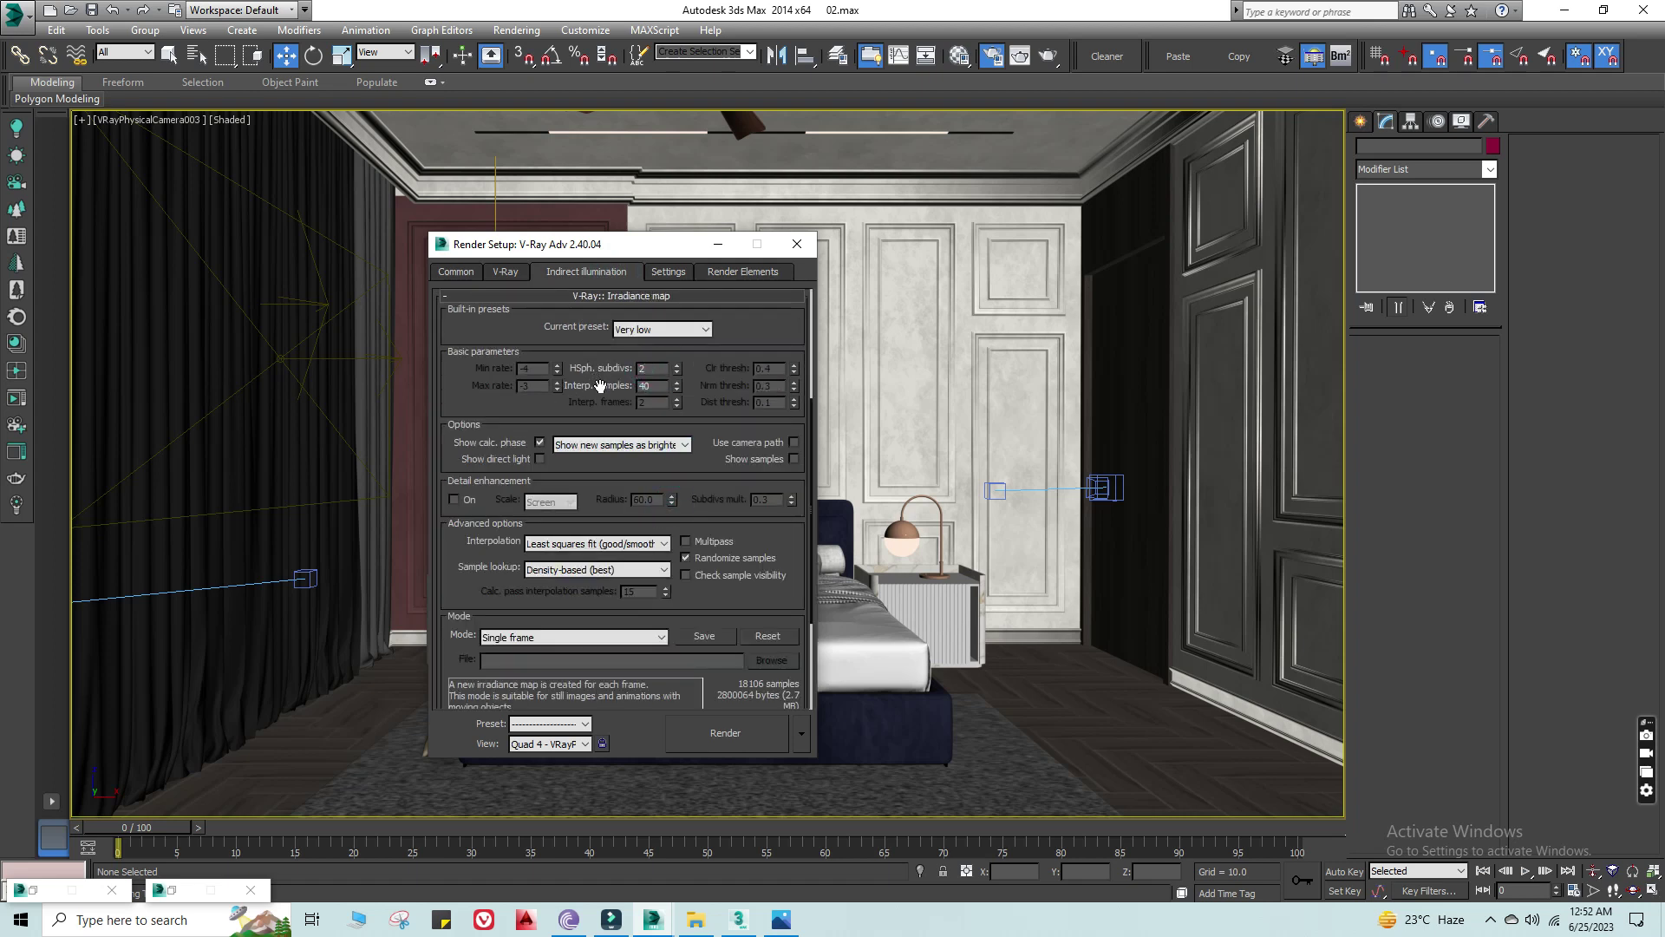
{"action": "left_click", "coordinate": [644, 368]}
{"action": "scroll", "coordinate": [810, 416], "scroll_direction": "down", "scroll_amount": 5}
{"action": "scroll", "coordinate": [621, 681], "scroll_direction": "down", "scroll_amount": 5}
{"action": "left_click", "coordinate": [621, 682]}
{"action": "double_click", "coordinate": [565, 403]}
{"action": "type", "text": "100"}
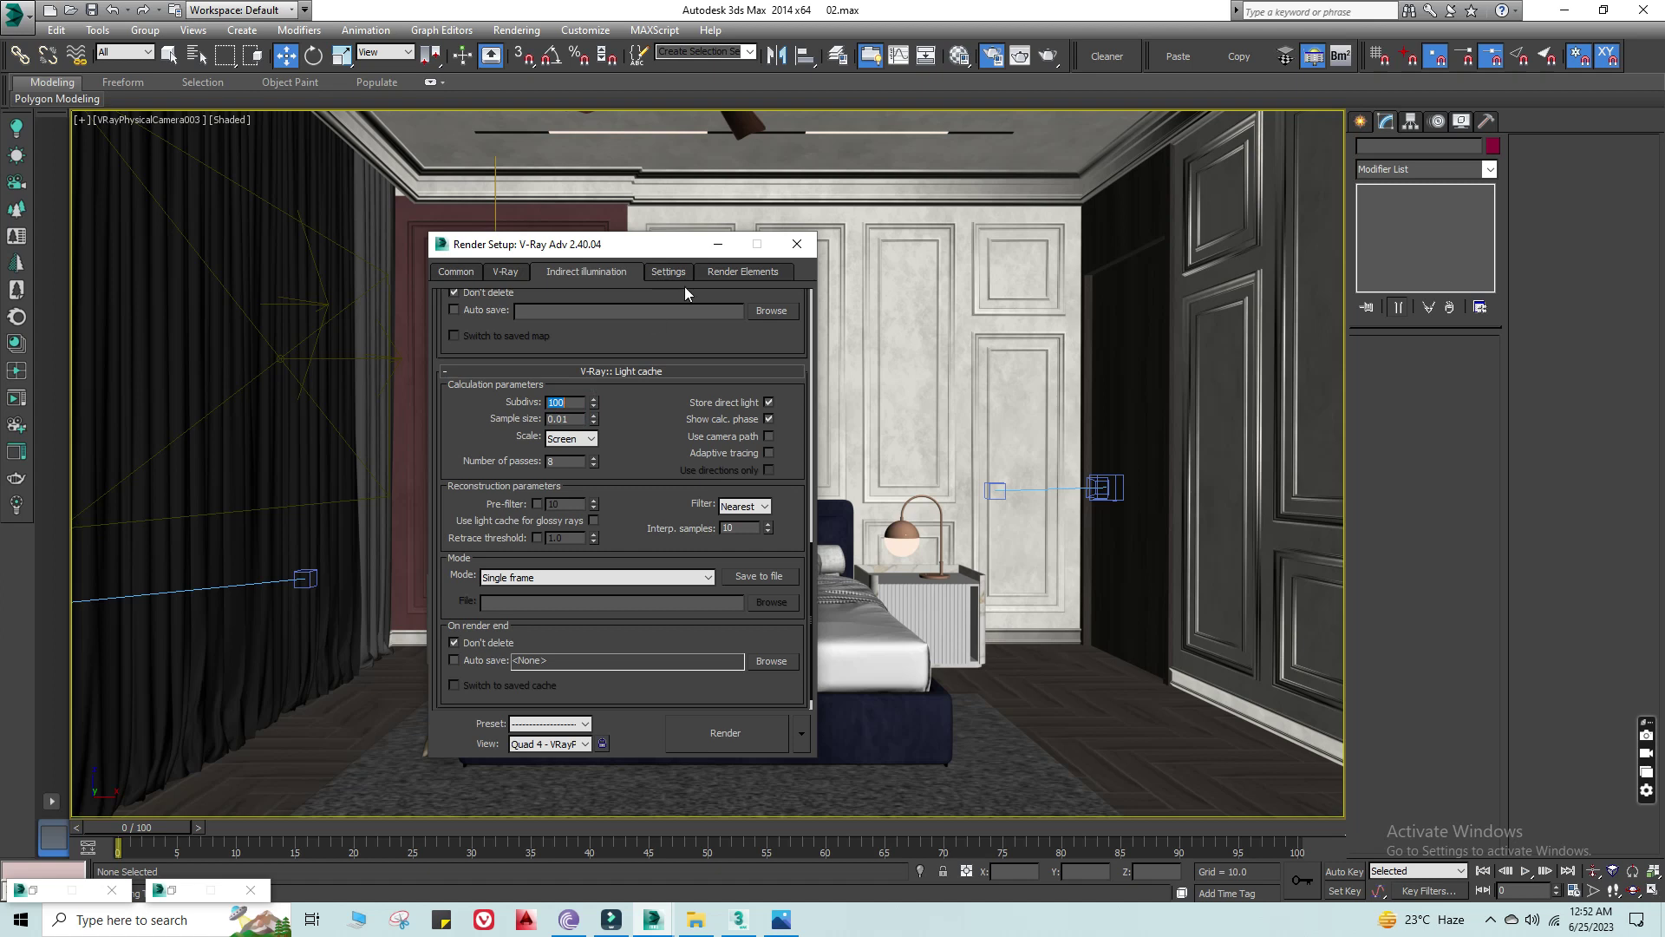
Step: Set Noise threshold to 1 and Global subdivs multiplier to 0.1
{"action": "left_click", "coordinate": [668, 272]}
{"action": "double_click", "coordinate": [548, 338]}
{"action": "type", "text": "1"}
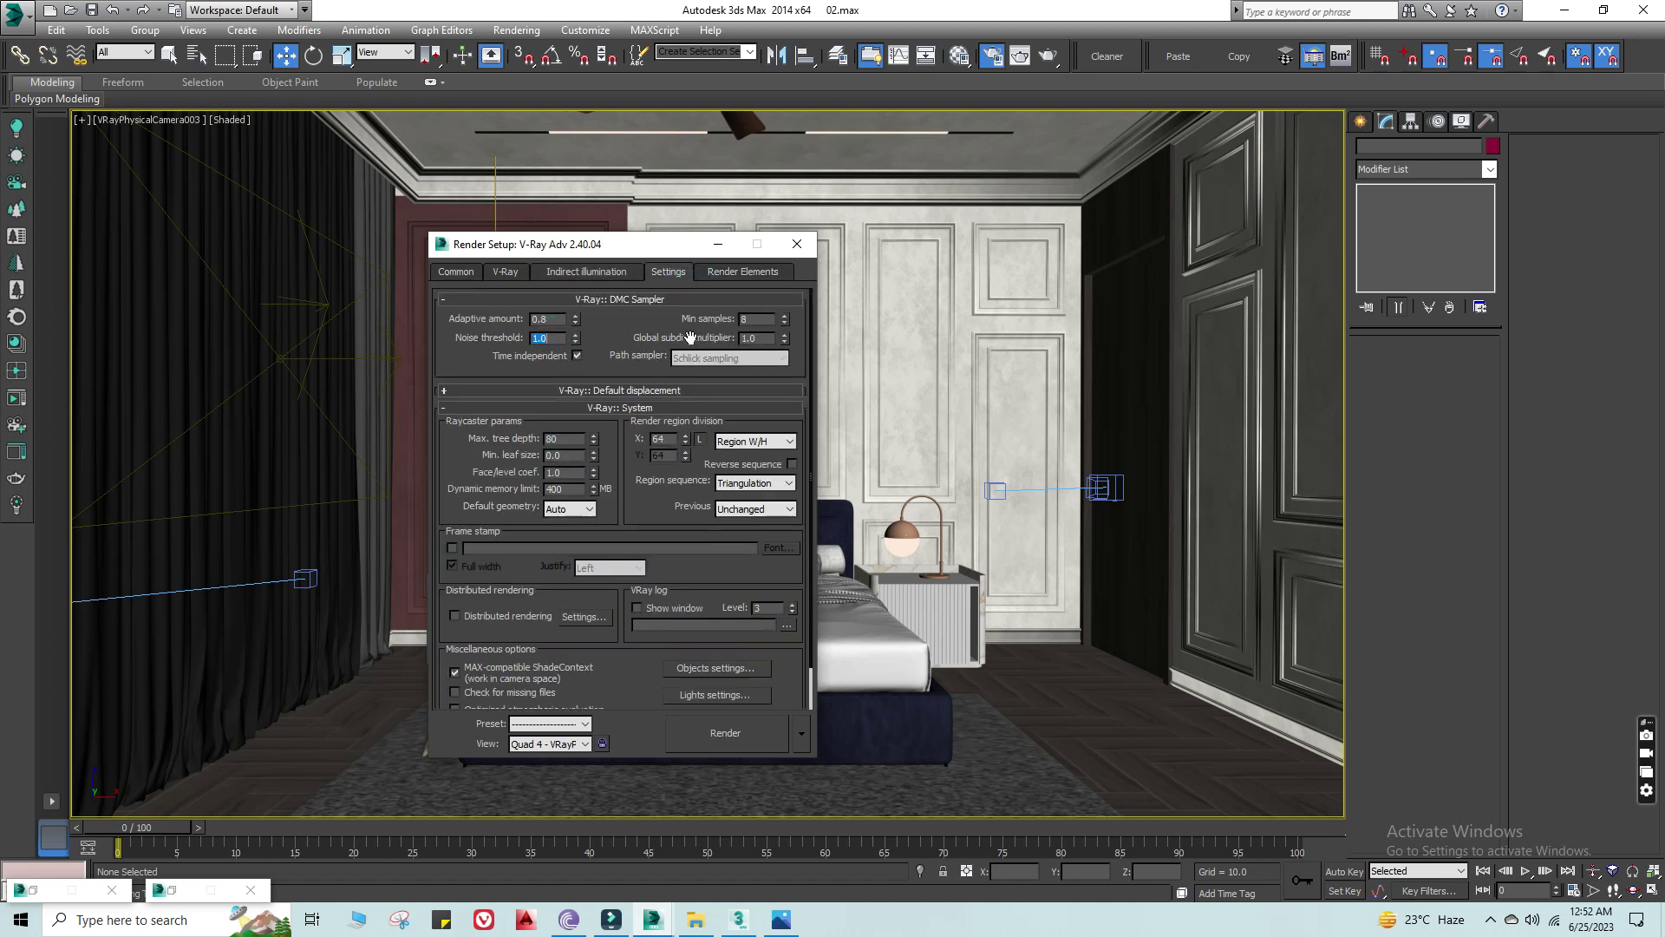
{"action": "double_click", "coordinate": [754, 338]}
{"action": "type", "text": "0.1"}
Step: Close Render Setup and start a draft render of the camera view
{"action": "left_click", "coordinate": [452, 273]}
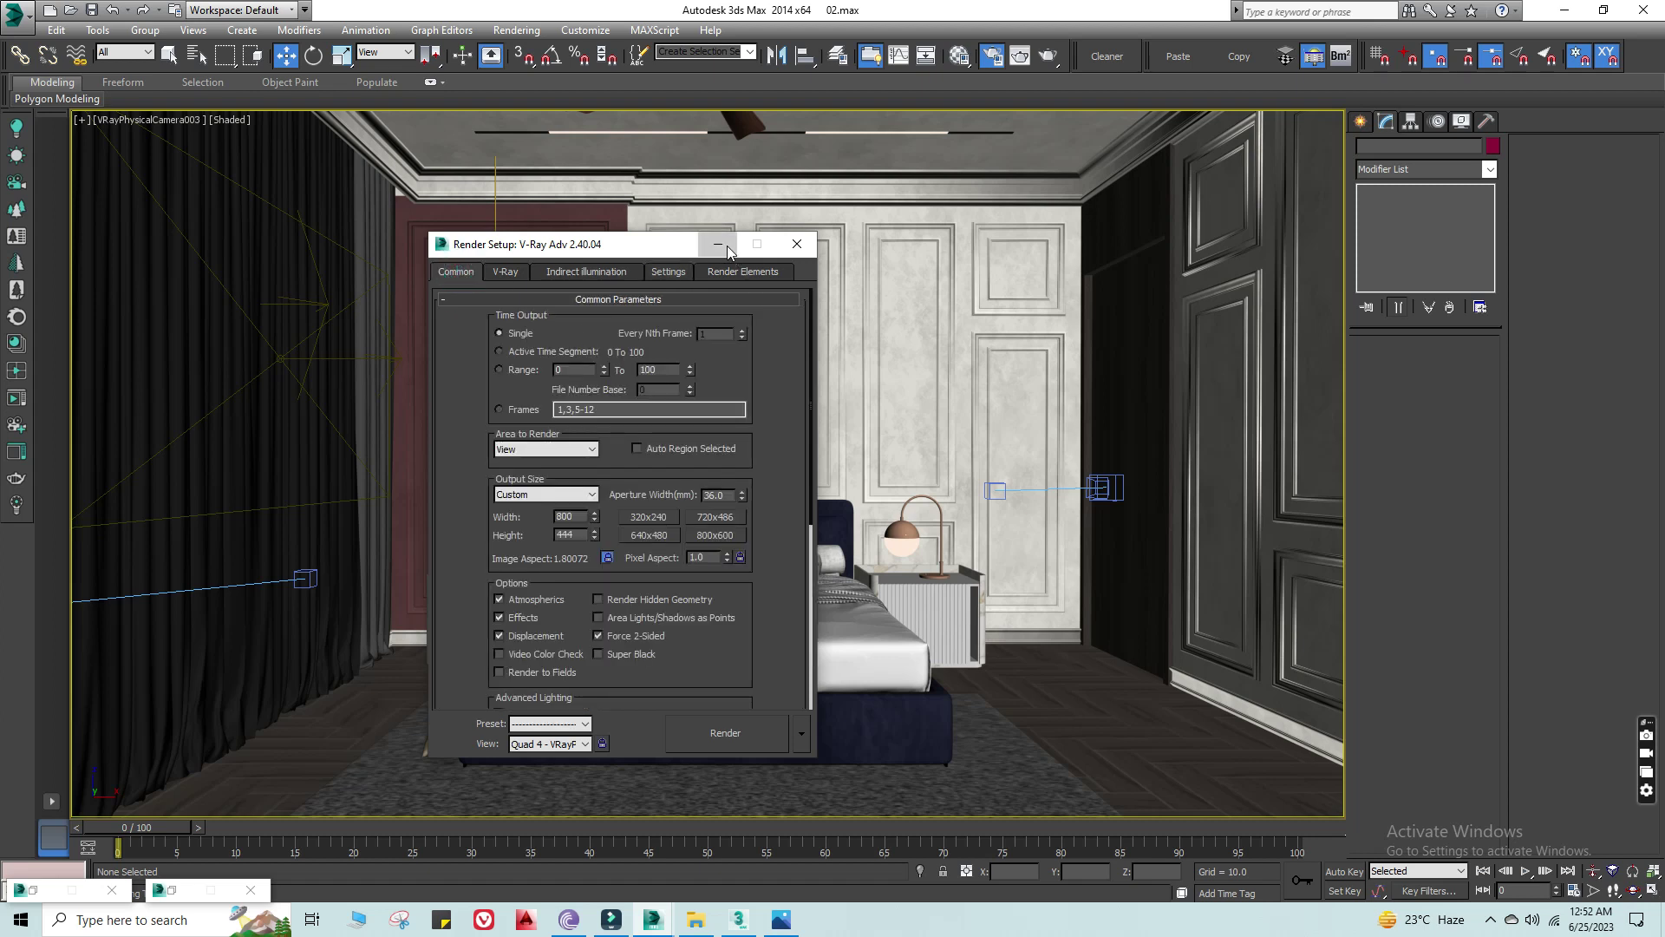
{"action": "key", "text": "Escape"}
{"action": "left_click", "coordinate": [1050, 57]}
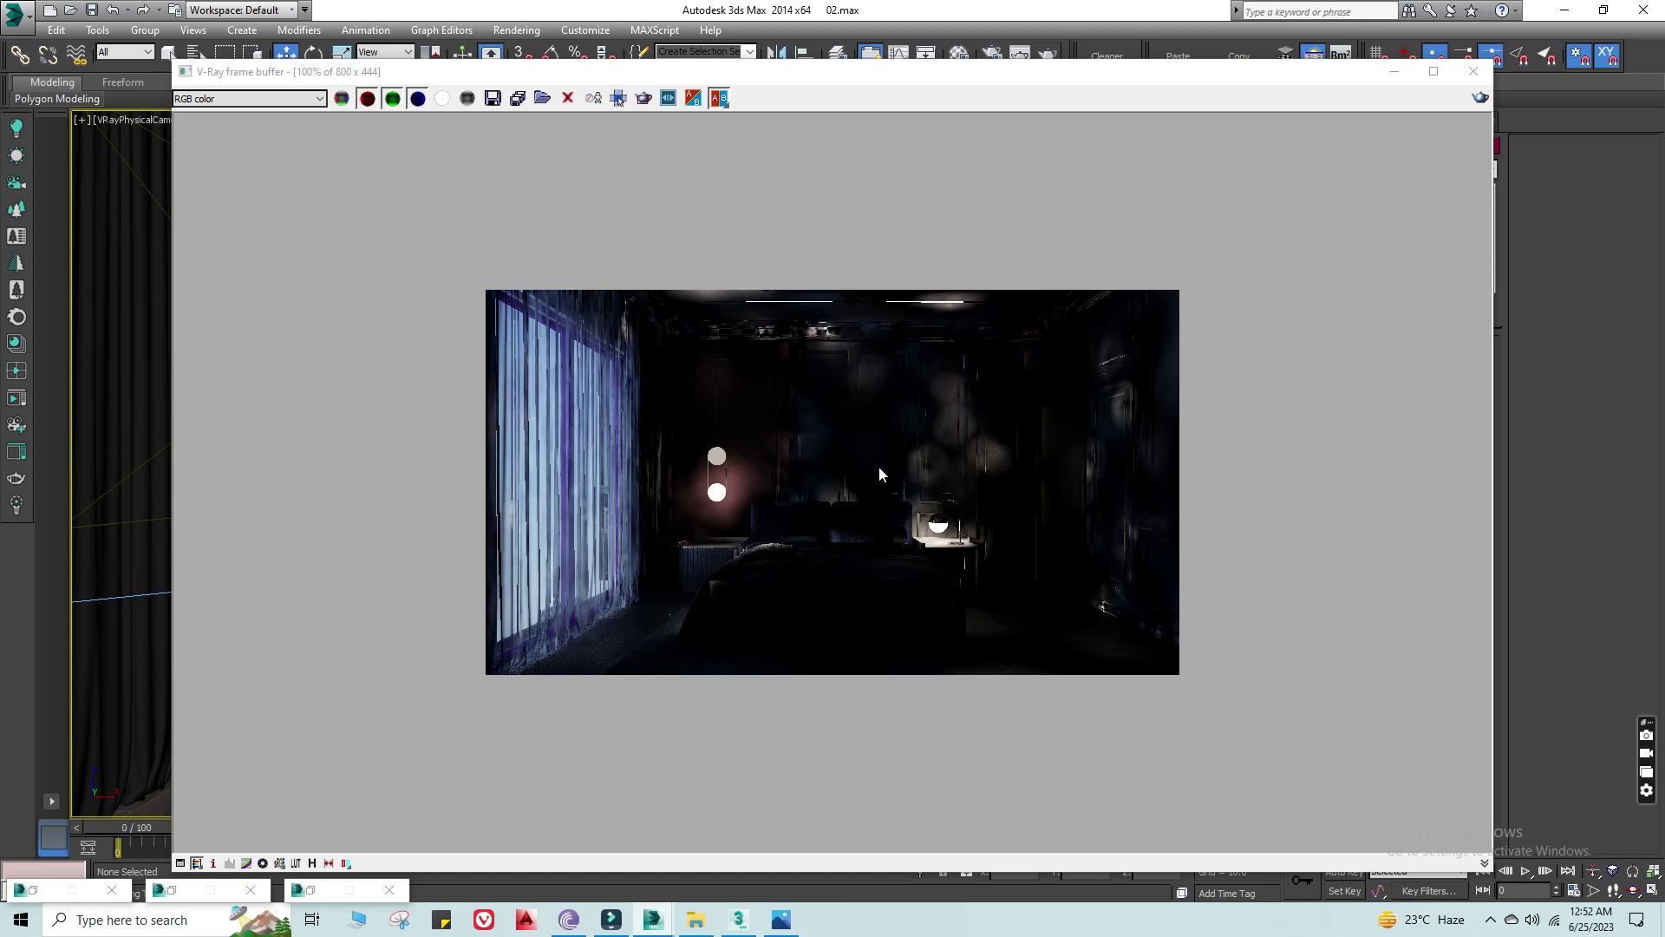
Step: Minimize the V-Ray frame buffer once the dark draft render finishes
{"action": "left_click", "coordinate": [1395, 71]}
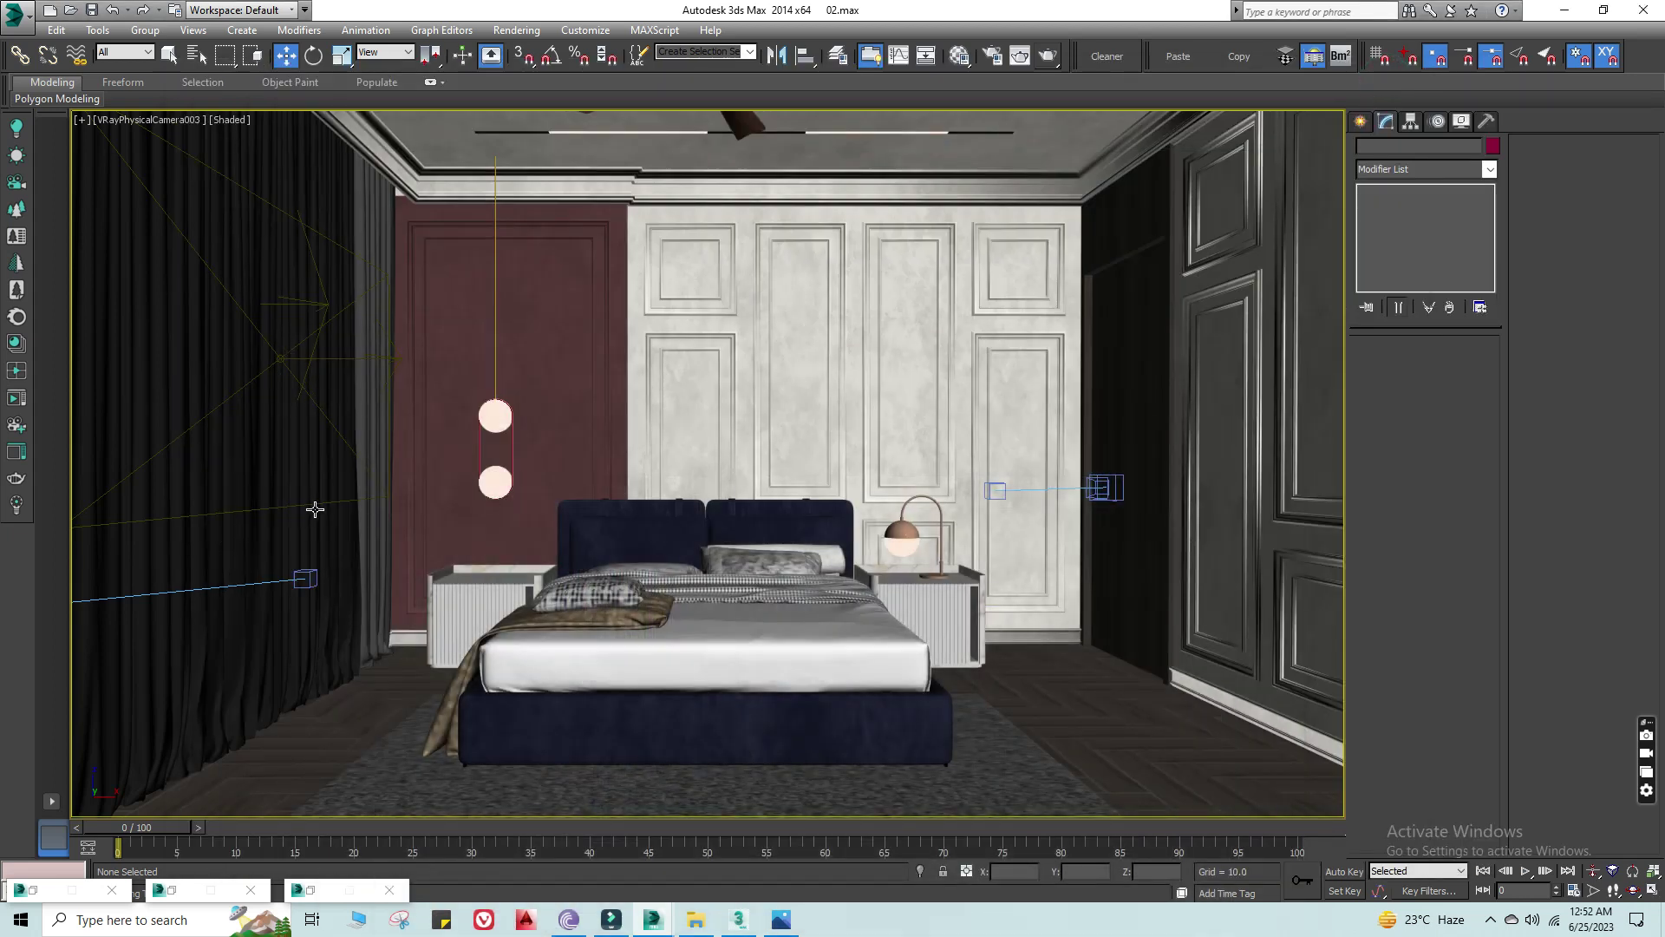
Step: Hide the sky003 backdrop in the perspective view
{"action": "key", "text": "p"}
{"action": "scroll", "coordinate": [521, 521], "scroll_direction": "down", "scroll_amount": 2}
{"action": "scroll", "coordinate": [677, 586], "scroll_direction": "down", "scroll_amount": 6}
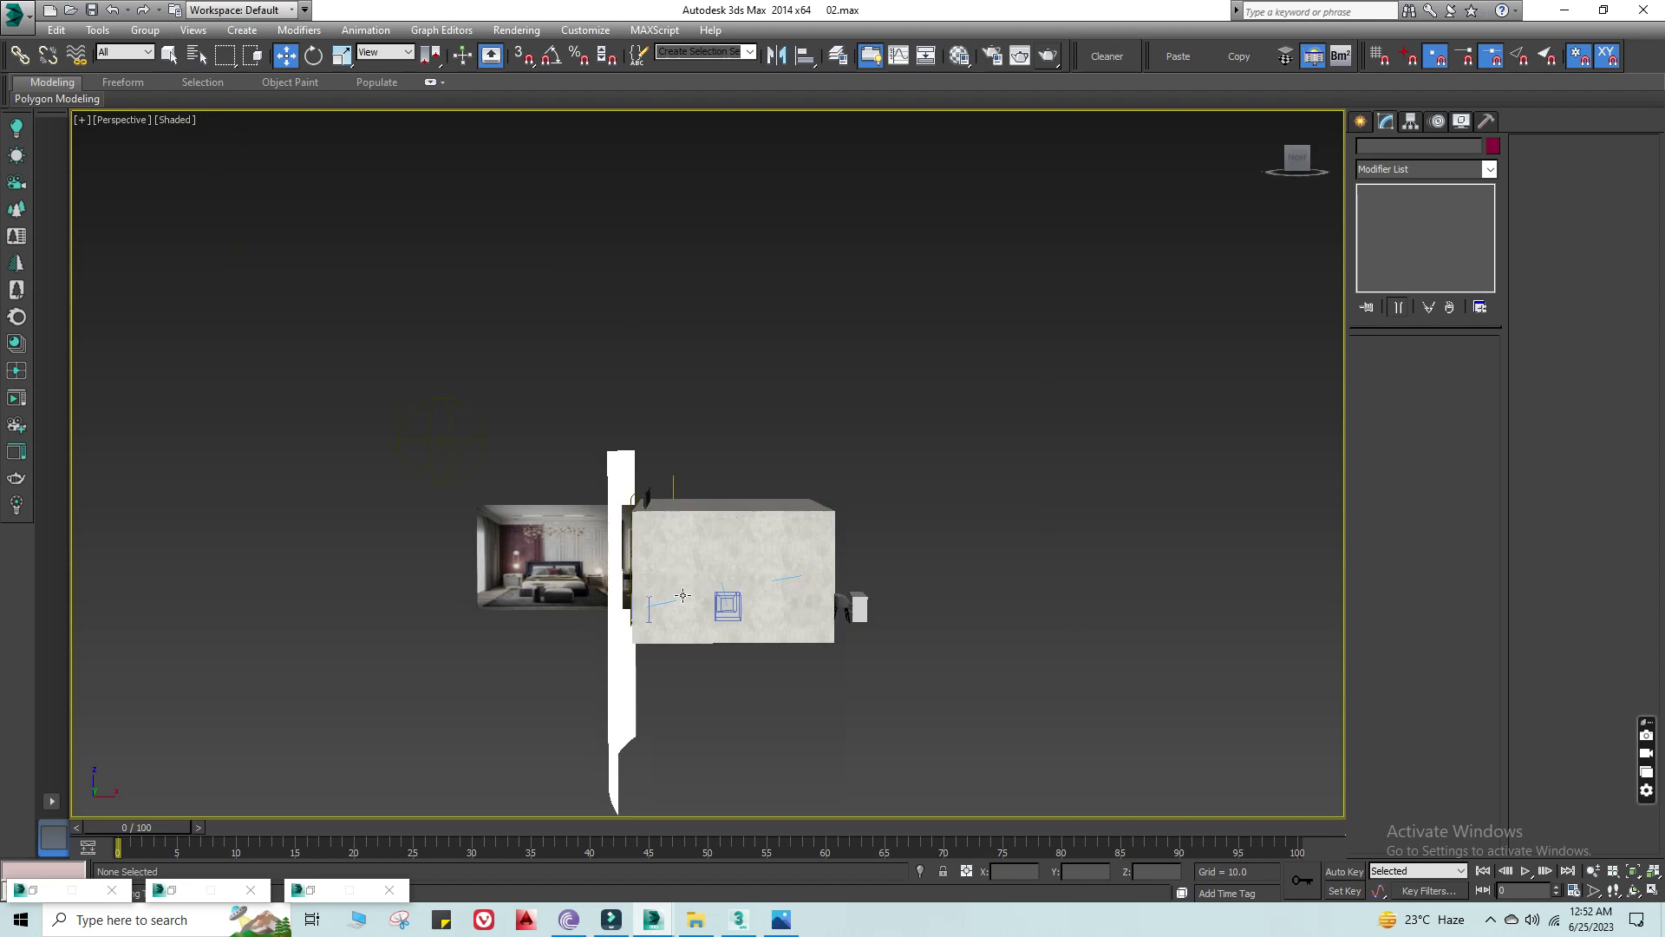
{"action": "middle_click_drag", "start_coordinate": [677, 585], "coordinate": [780, 687], "text": "alt"}
{"action": "scroll", "coordinate": [828, 693], "scroll_direction": "up", "scroll_amount": 4}
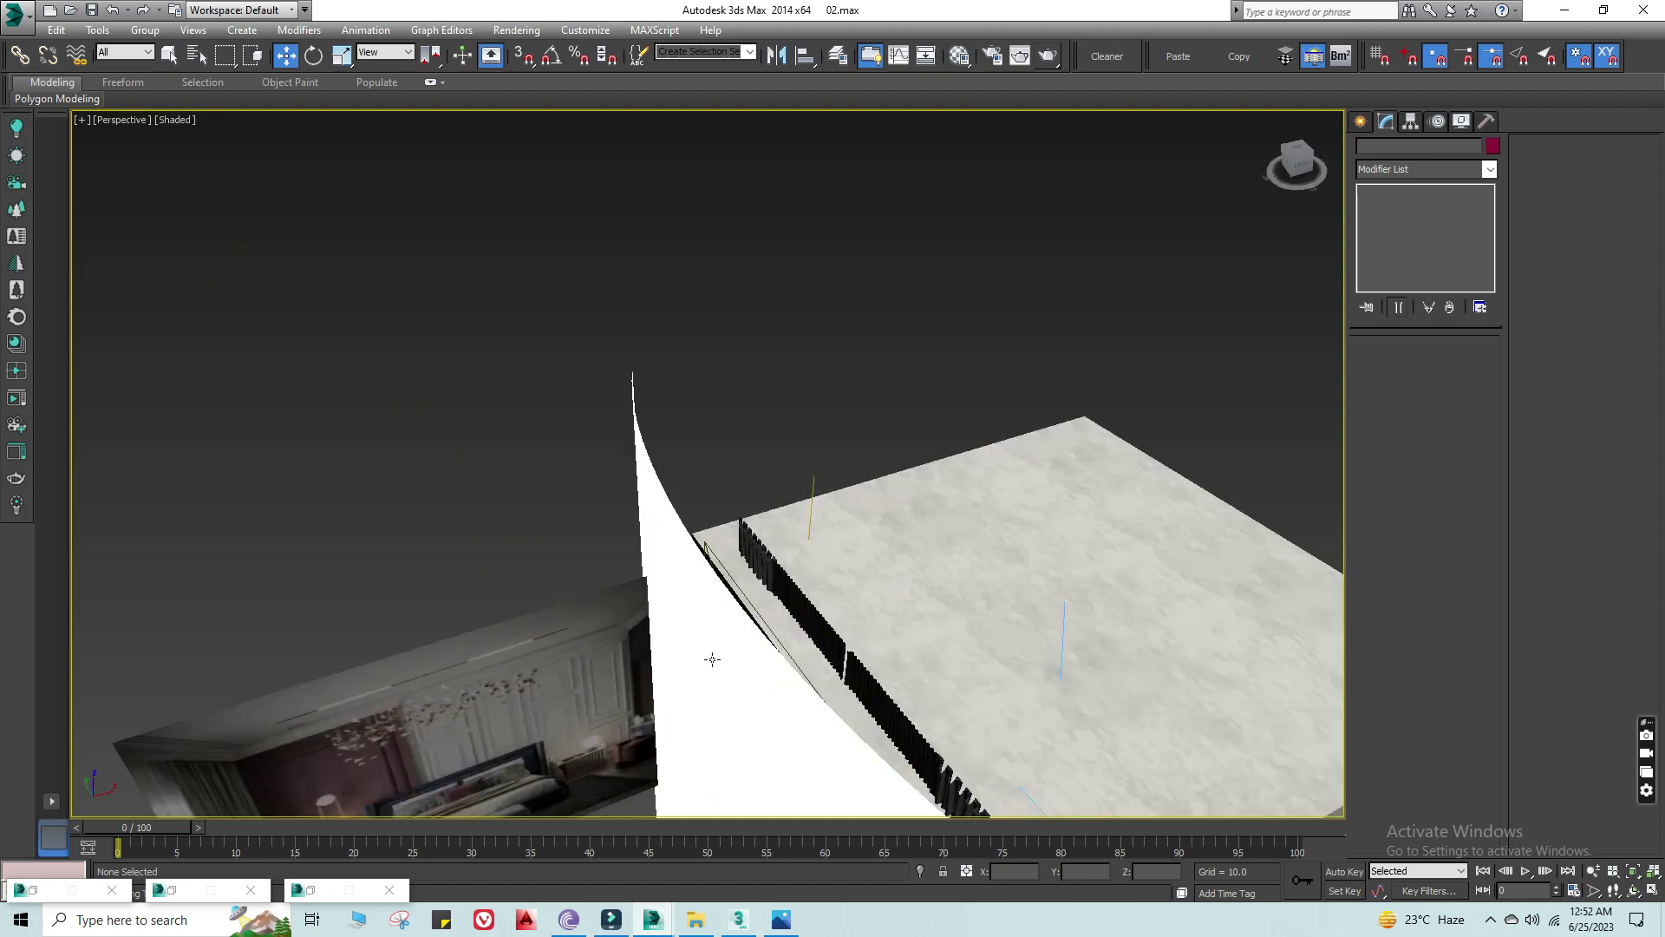
{"action": "left_click", "coordinate": [648, 504]}
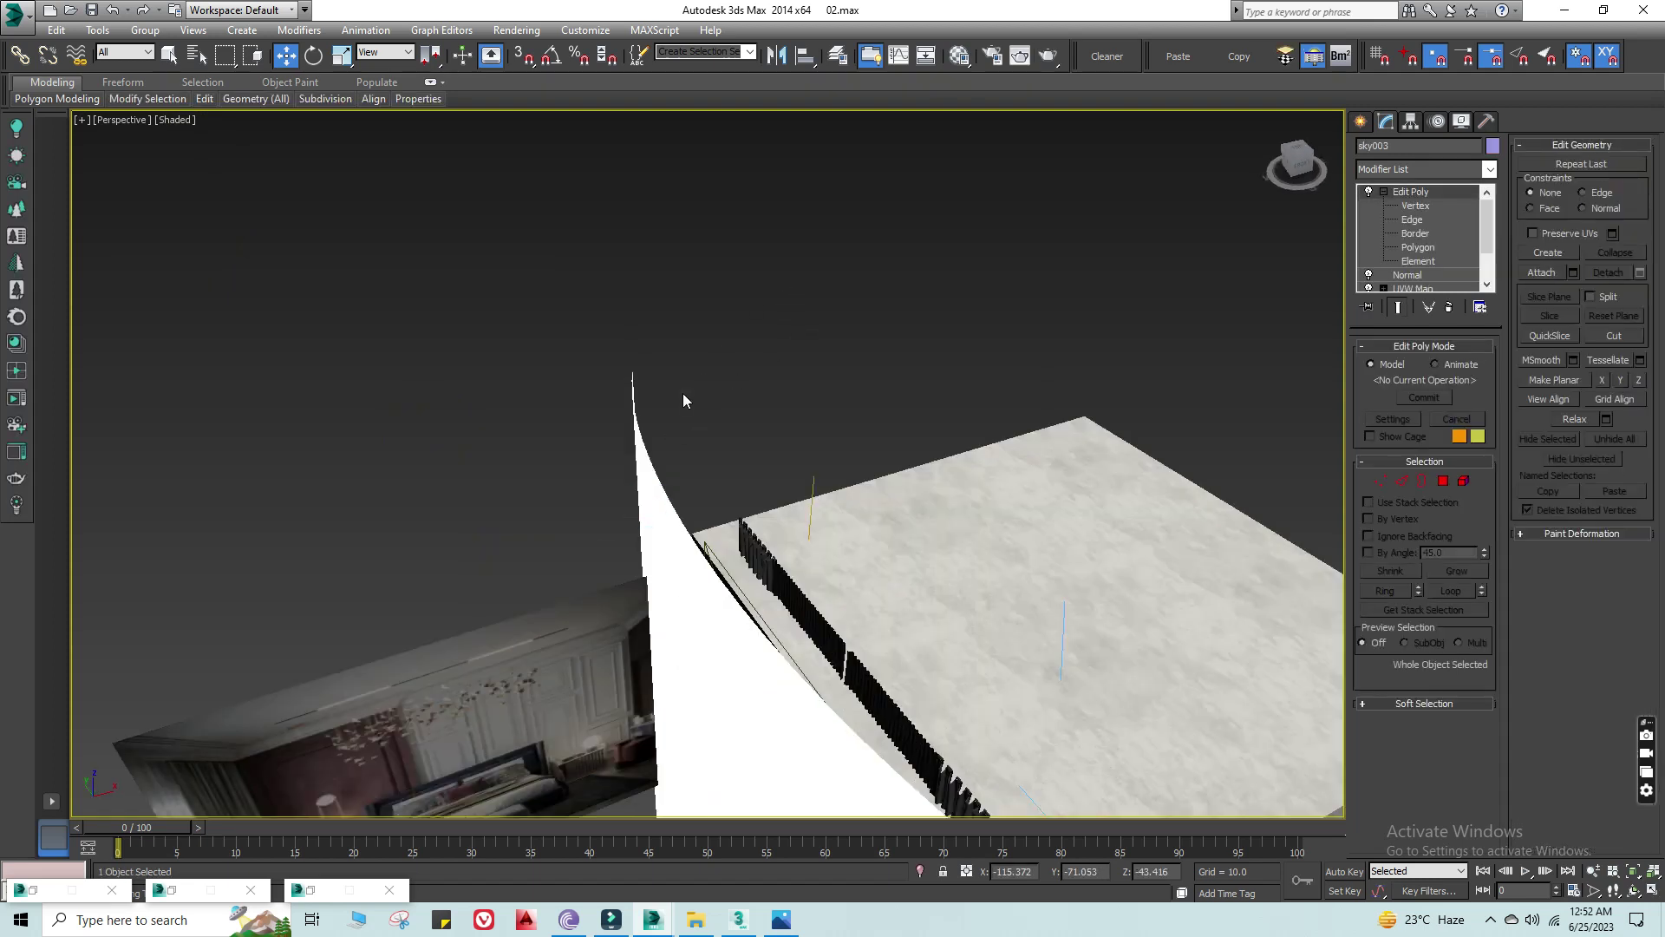
{"action": "right_click", "coordinate": [570, 305]}
{"action": "left_click", "coordinate": [619, 227]}
Step: Apply the dark VRayMtl_18 material to the window frame Rectangle017
{"action": "mouse_move", "coordinate": [830, 713]}
{"action": "middle_mouse_down", "text": "alt"}
{"action": "mouse_move", "coordinate": [848, 465]}
{"action": "mouse_move", "coordinate": [873, 425]}
{"action": "middle_mouse_up", "text": "alt"}
{"action": "scroll", "coordinate": [841, 563], "scroll_direction": "up", "scroll_amount": 3}
{"action": "mouse_move", "coordinate": [836, 630]}
{"action": "middle_mouse_down", "text": "alt"}
{"action": "mouse_move", "coordinate": [981, 602]}
{"action": "mouse_move", "coordinate": [903, 654]}
{"action": "mouse_move", "coordinate": [950, 619]}
{"action": "middle_mouse_up", "text": "alt"}
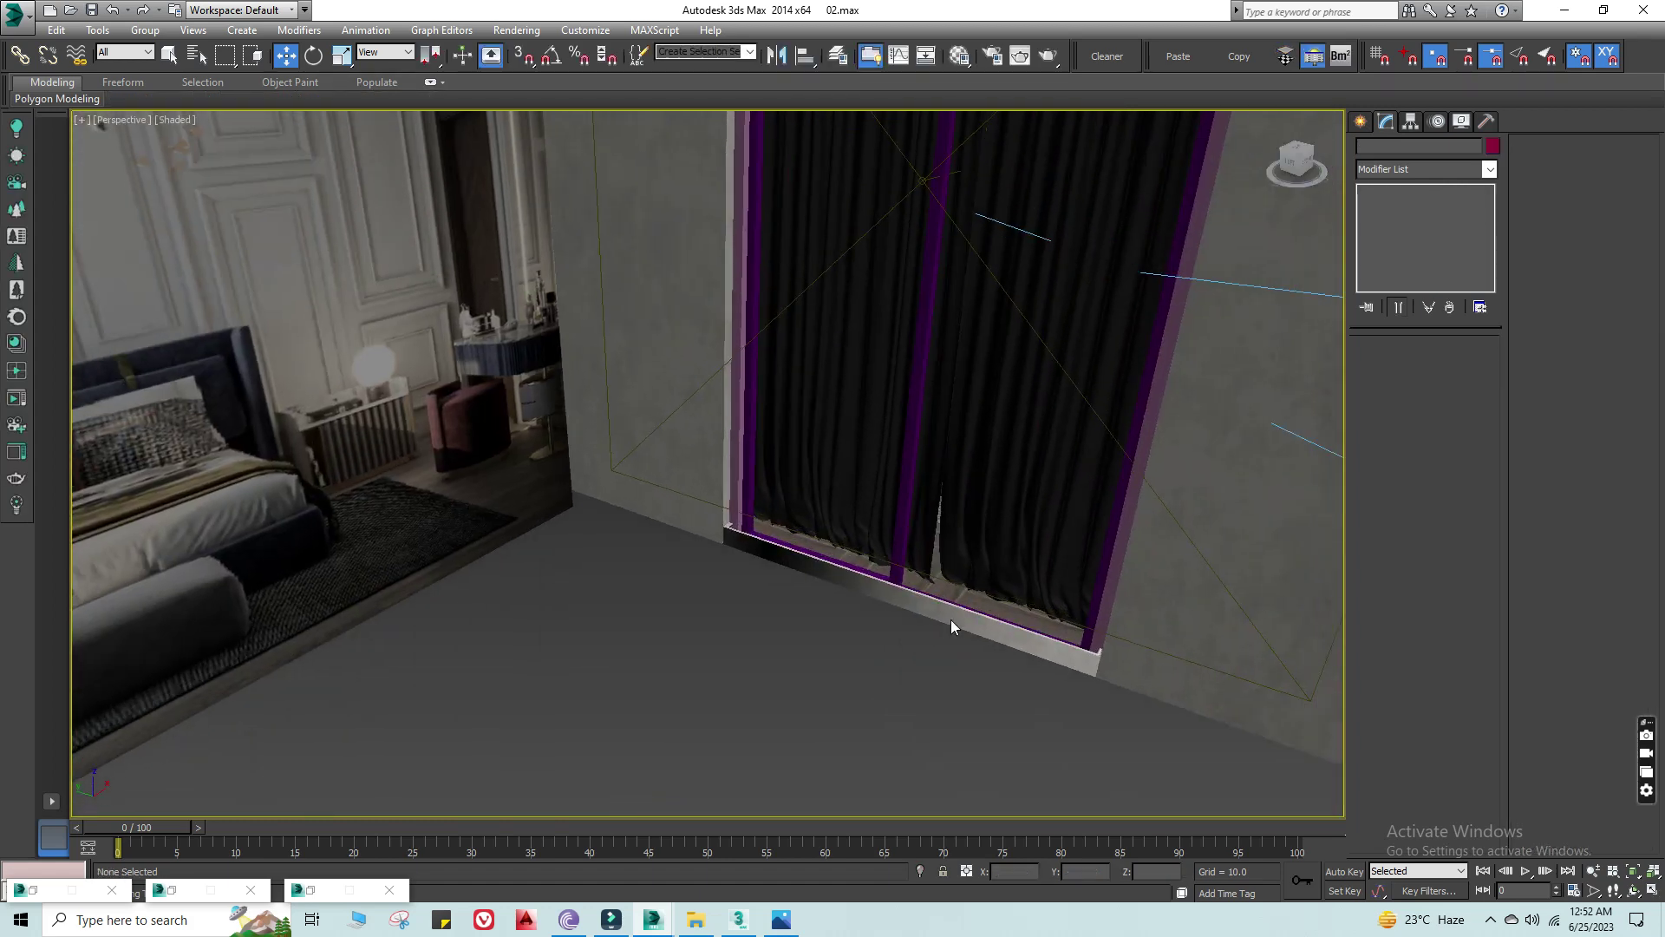
{"action": "key", "text": "m"}
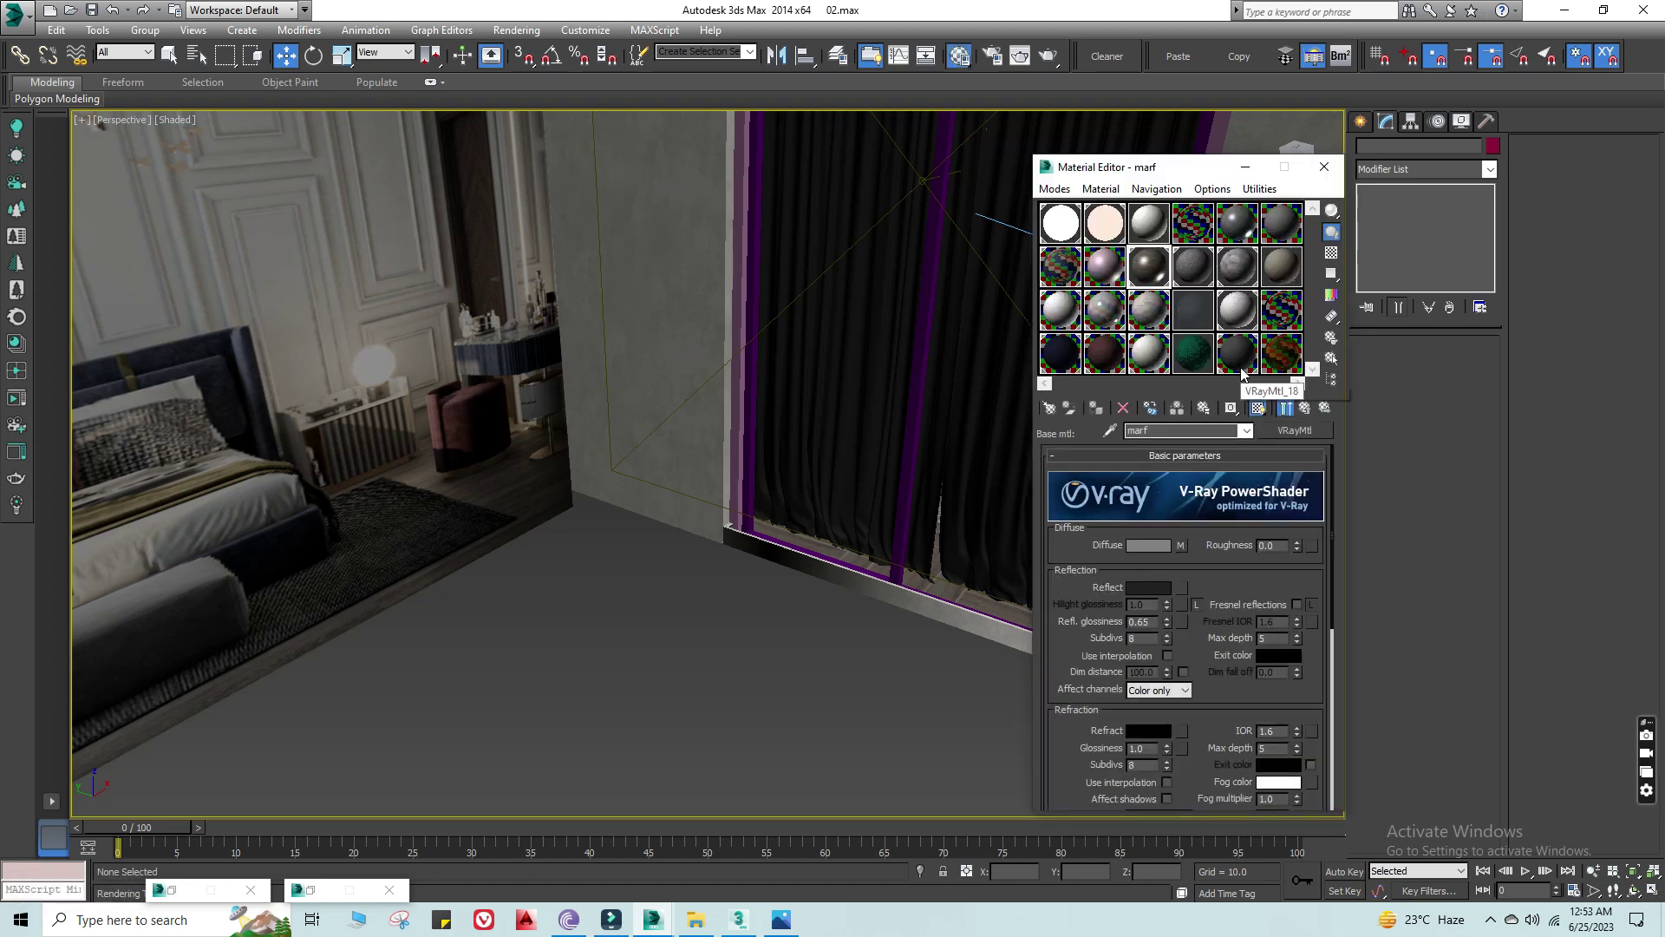
{"action": "left_click_drag", "start_coordinate": [1242, 371], "coordinate": [896, 573]}
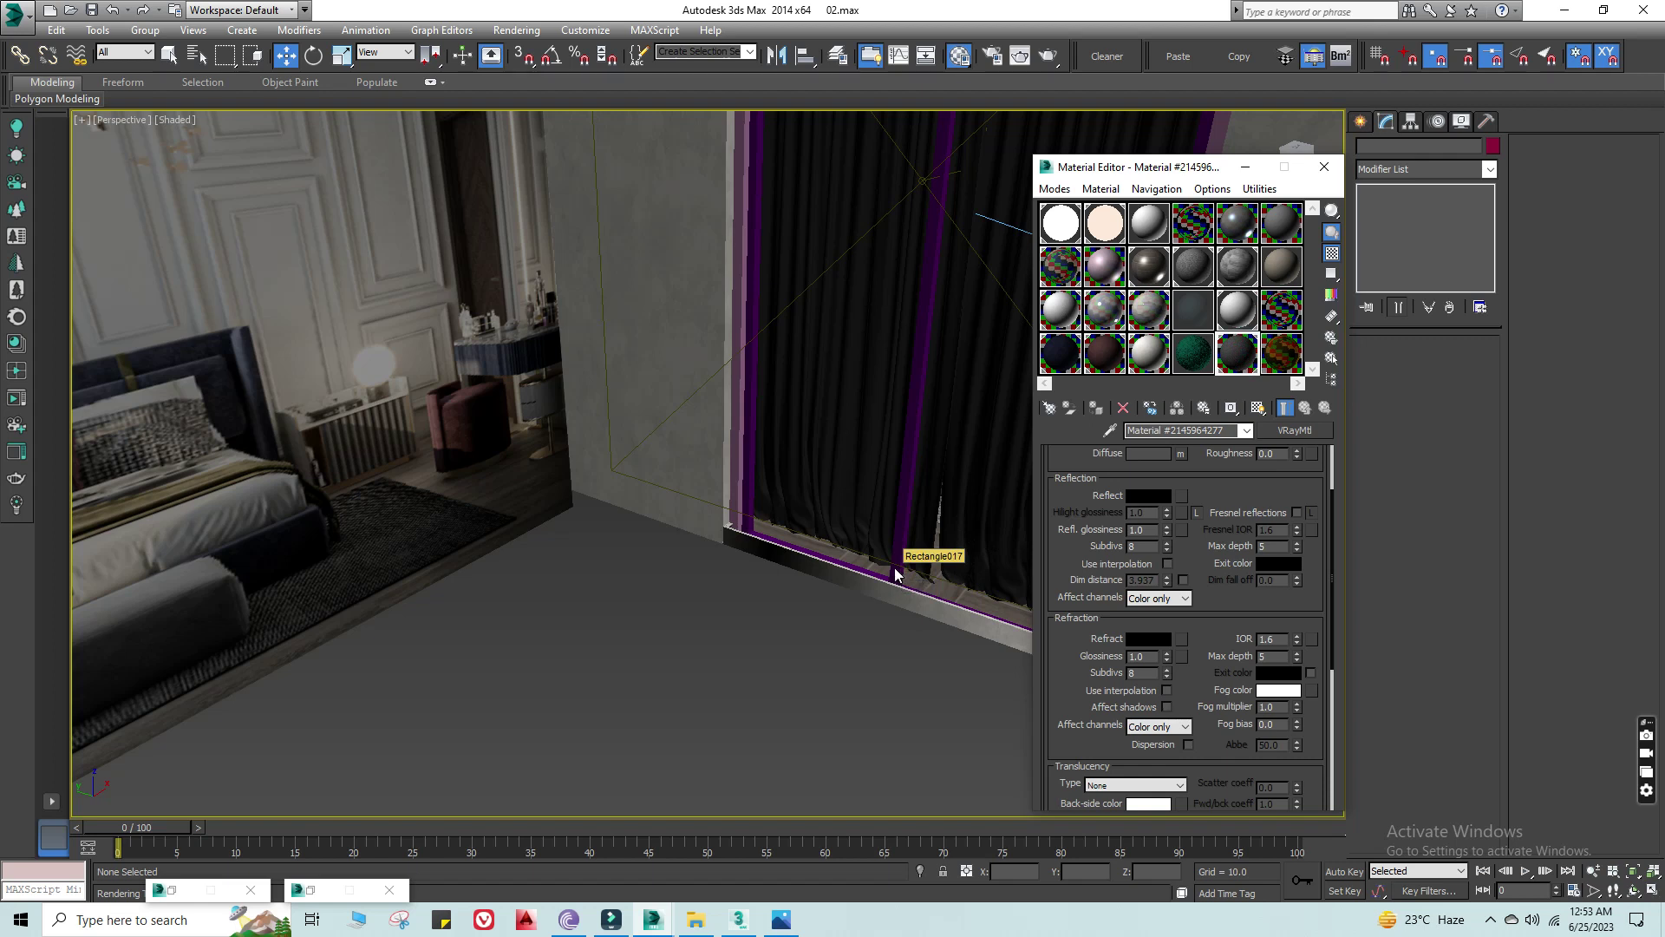
{"action": "middle_click_drag", "start_coordinate": [810, 501], "coordinate": [766, 633], "text": "alt"}
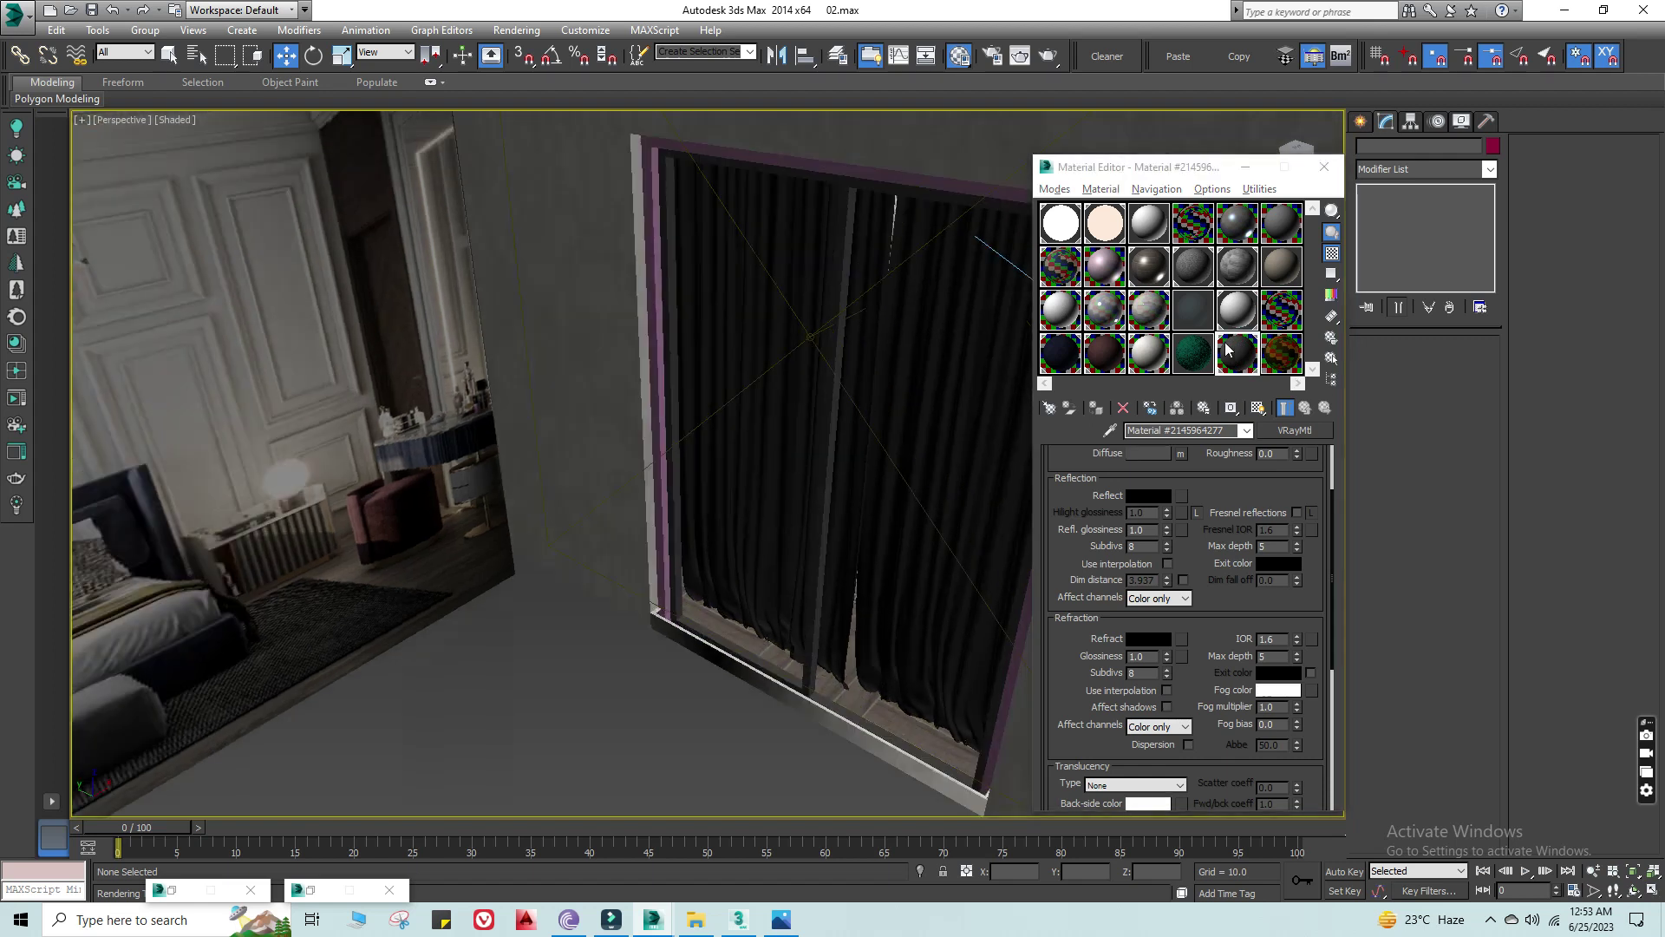
{"action": "left_click_drag", "start_coordinate": [1227, 348], "coordinate": [661, 598]}
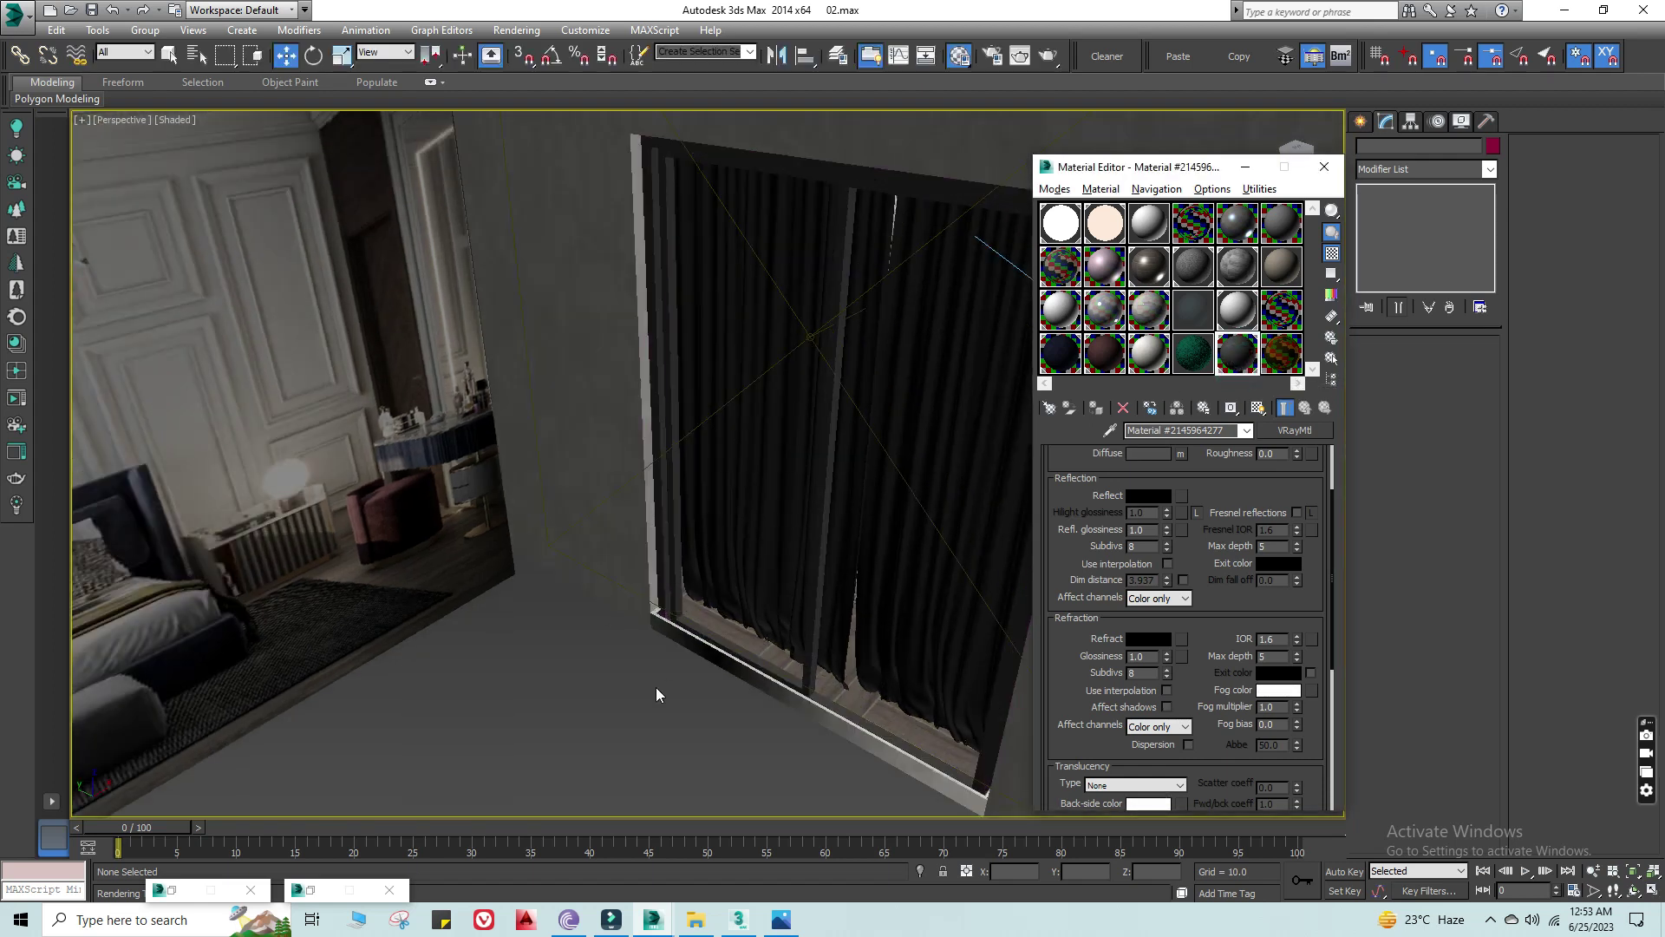
Step: Return the viewport to VRayPhysicalCamera003
{"action": "key", "text": "c"}
{"action": "left_click", "coordinate": [836, 345]}
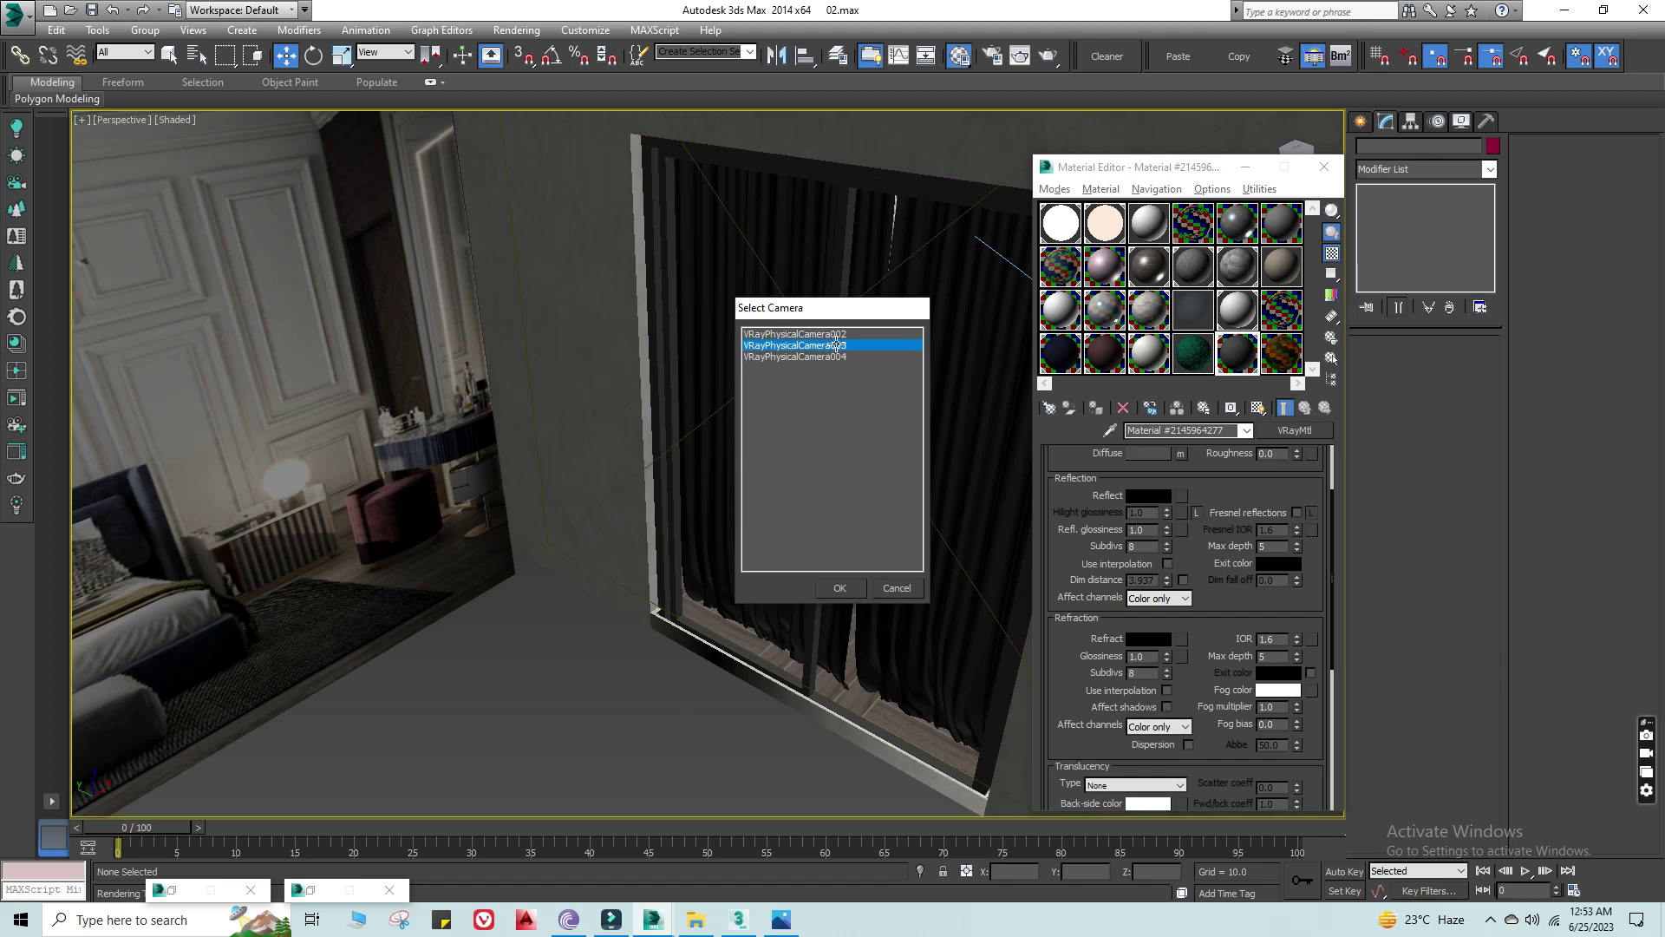
{"action": "double_click", "coordinate": [836, 345]}
{"action": "right_click", "coordinate": [833, 342]}
{"action": "left_click", "coordinate": [851, 310]}
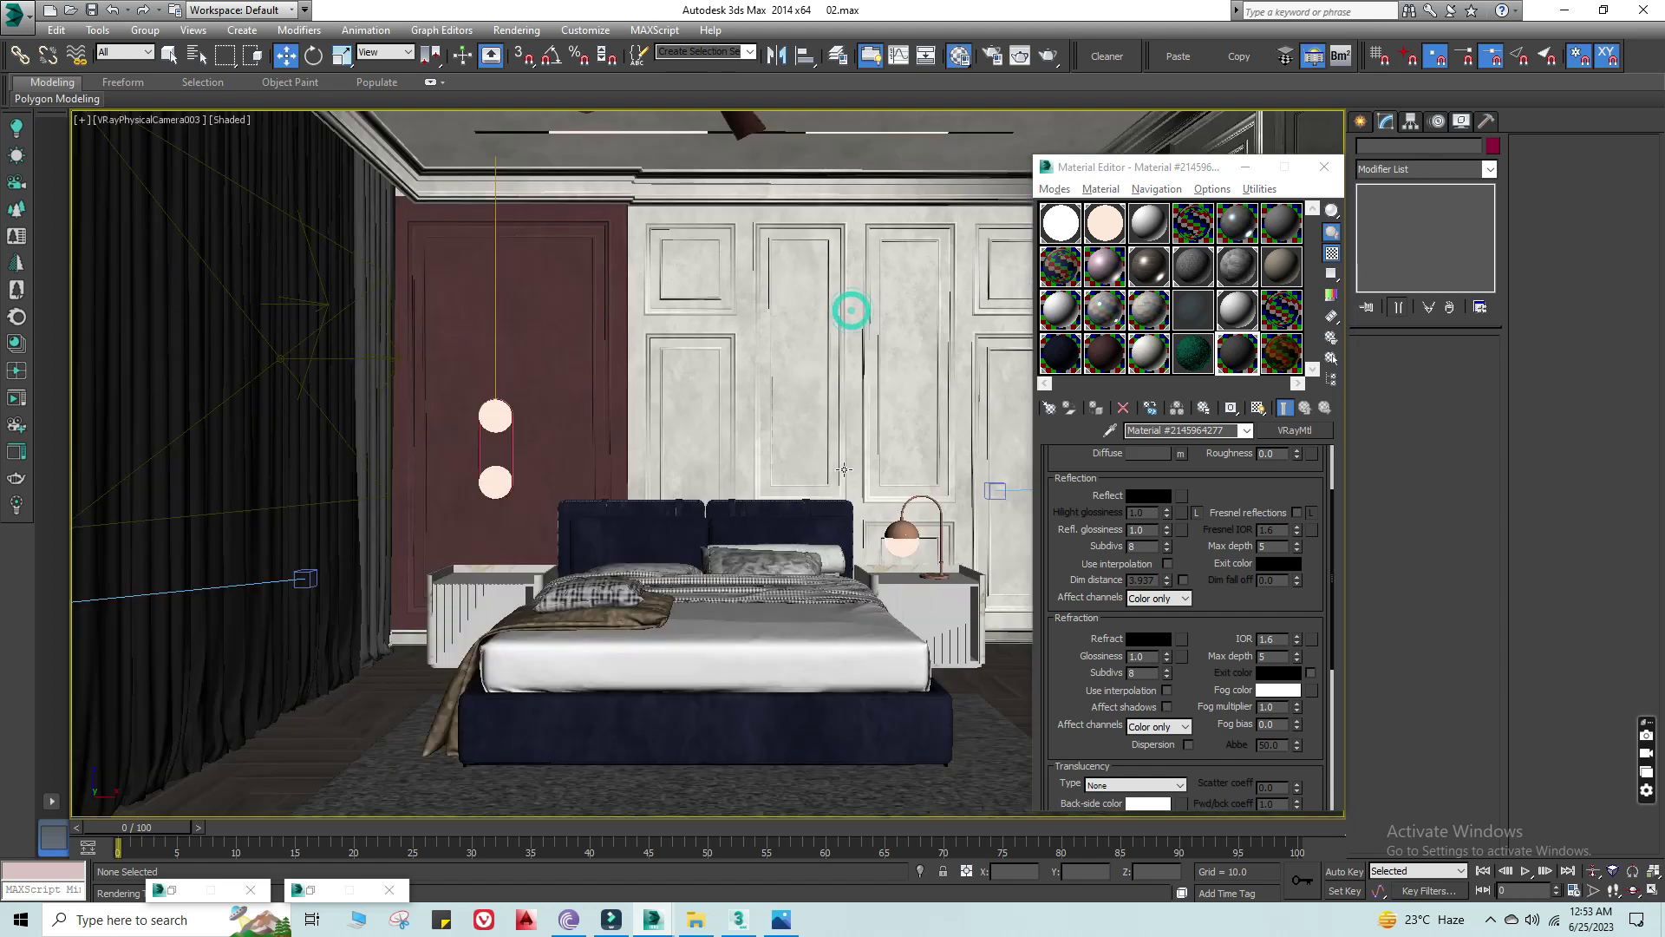
{"action": "left_click", "coordinate": [1246, 167]}
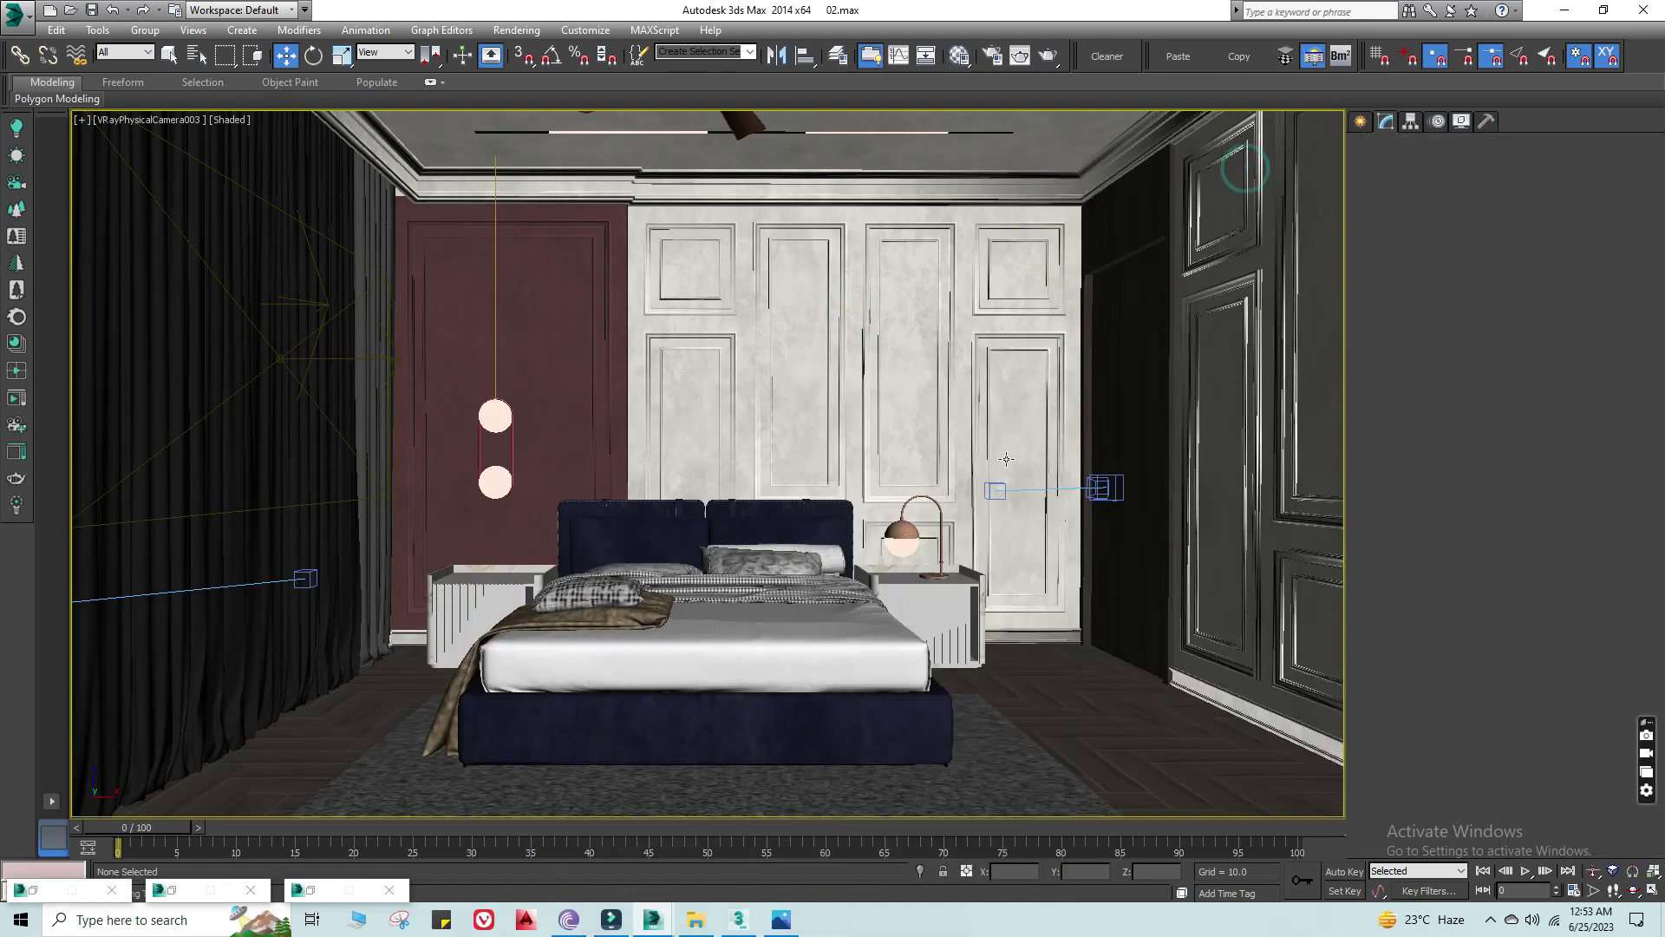
{"action": "key", "text": "t"}
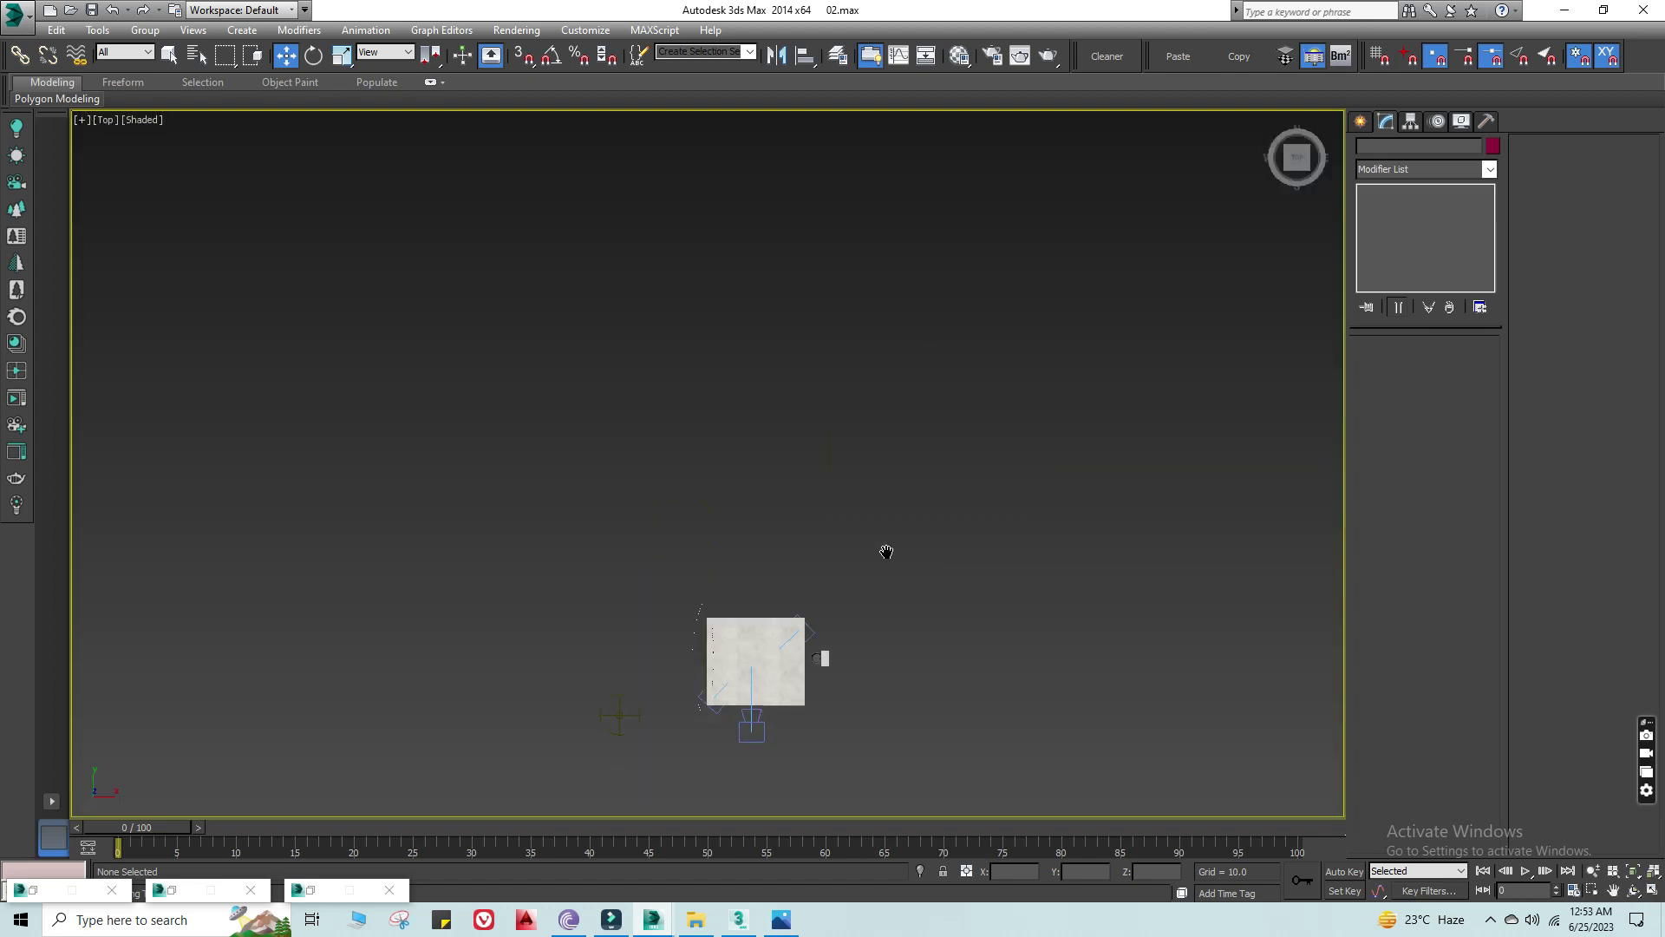
{"action": "scroll", "coordinate": [877, 564], "scroll_direction": "up", "scroll_amount": 3}
{"action": "scroll", "coordinate": [767, 549], "scroll_direction": "up", "scroll_amount": 3}
{"action": "left_click_drag", "start_coordinate": [664, 565], "coordinate": [585, 658]}
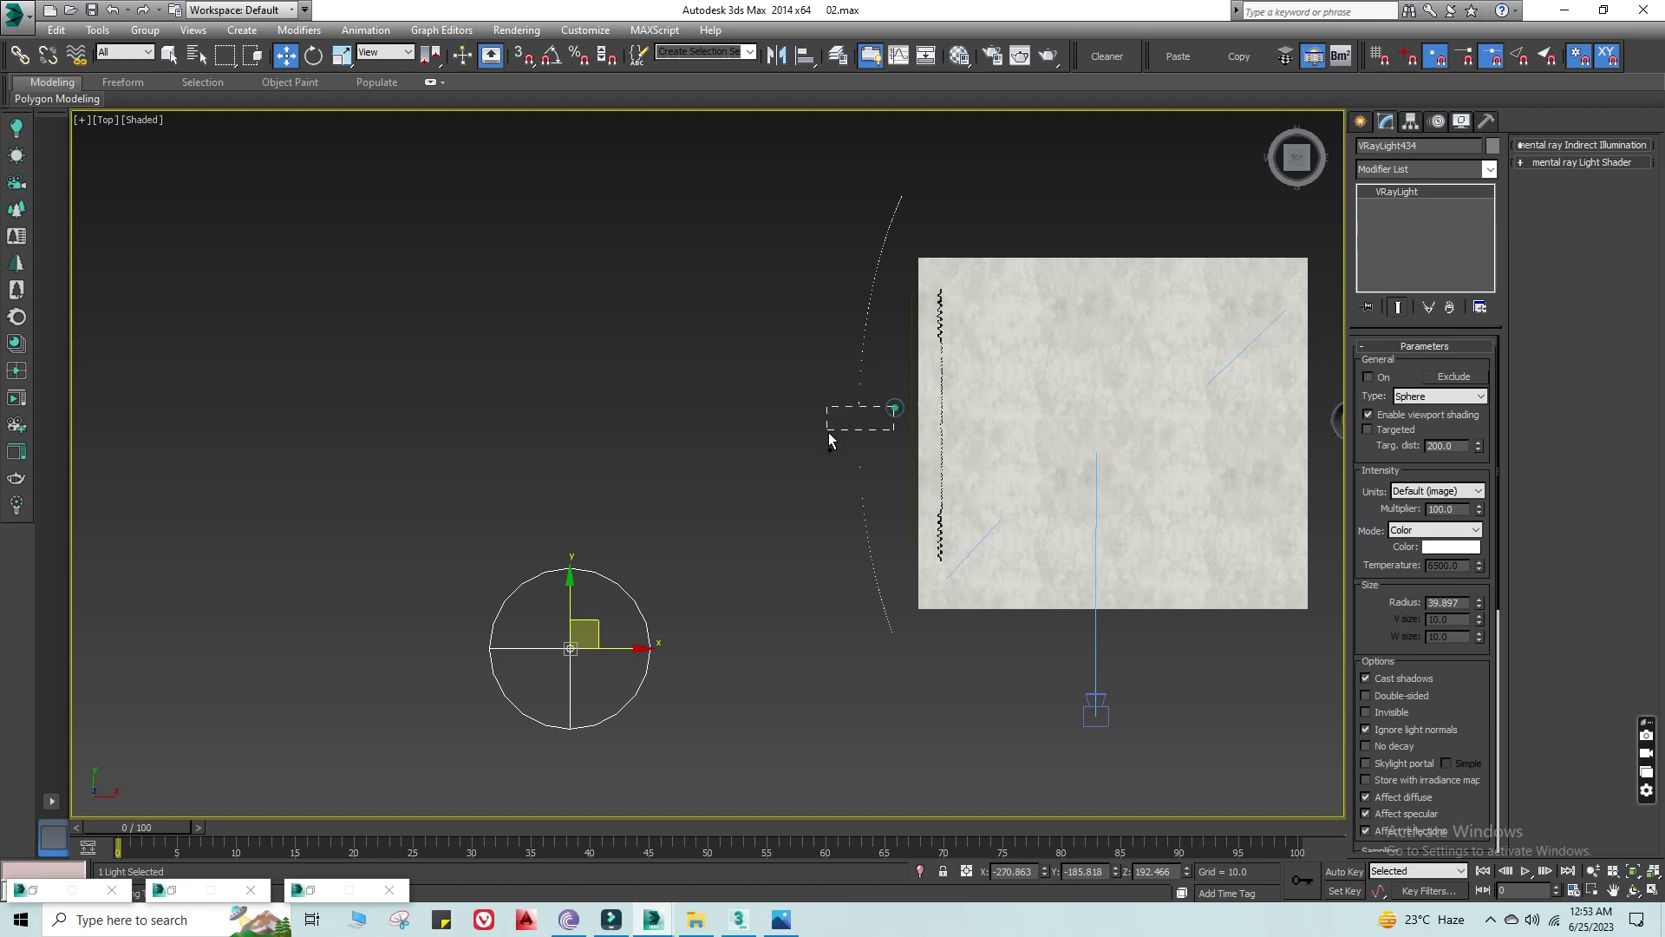
{"action": "left_click", "coordinate": [847, 425], "text": "ctrl"}
{"action": "left_click_drag", "start_coordinate": [746, 620], "coordinate": [647, 637]}
{"action": "left_click", "coordinate": [1454, 376]}
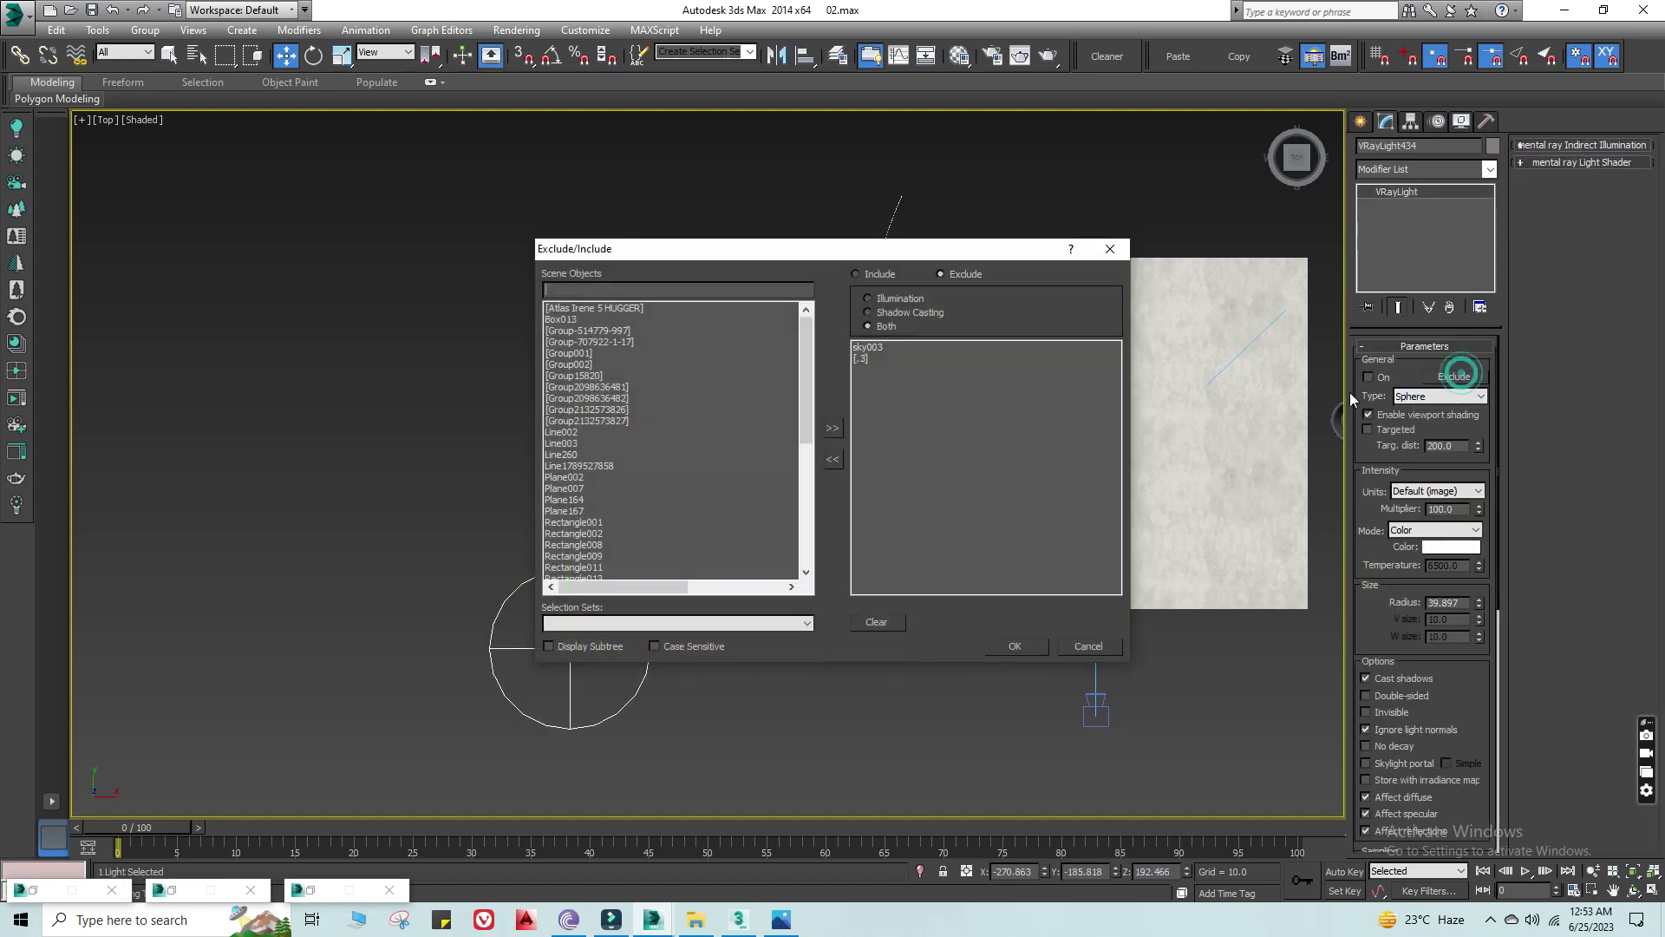
{"action": "left_click", "coordinate": [867, 349]}
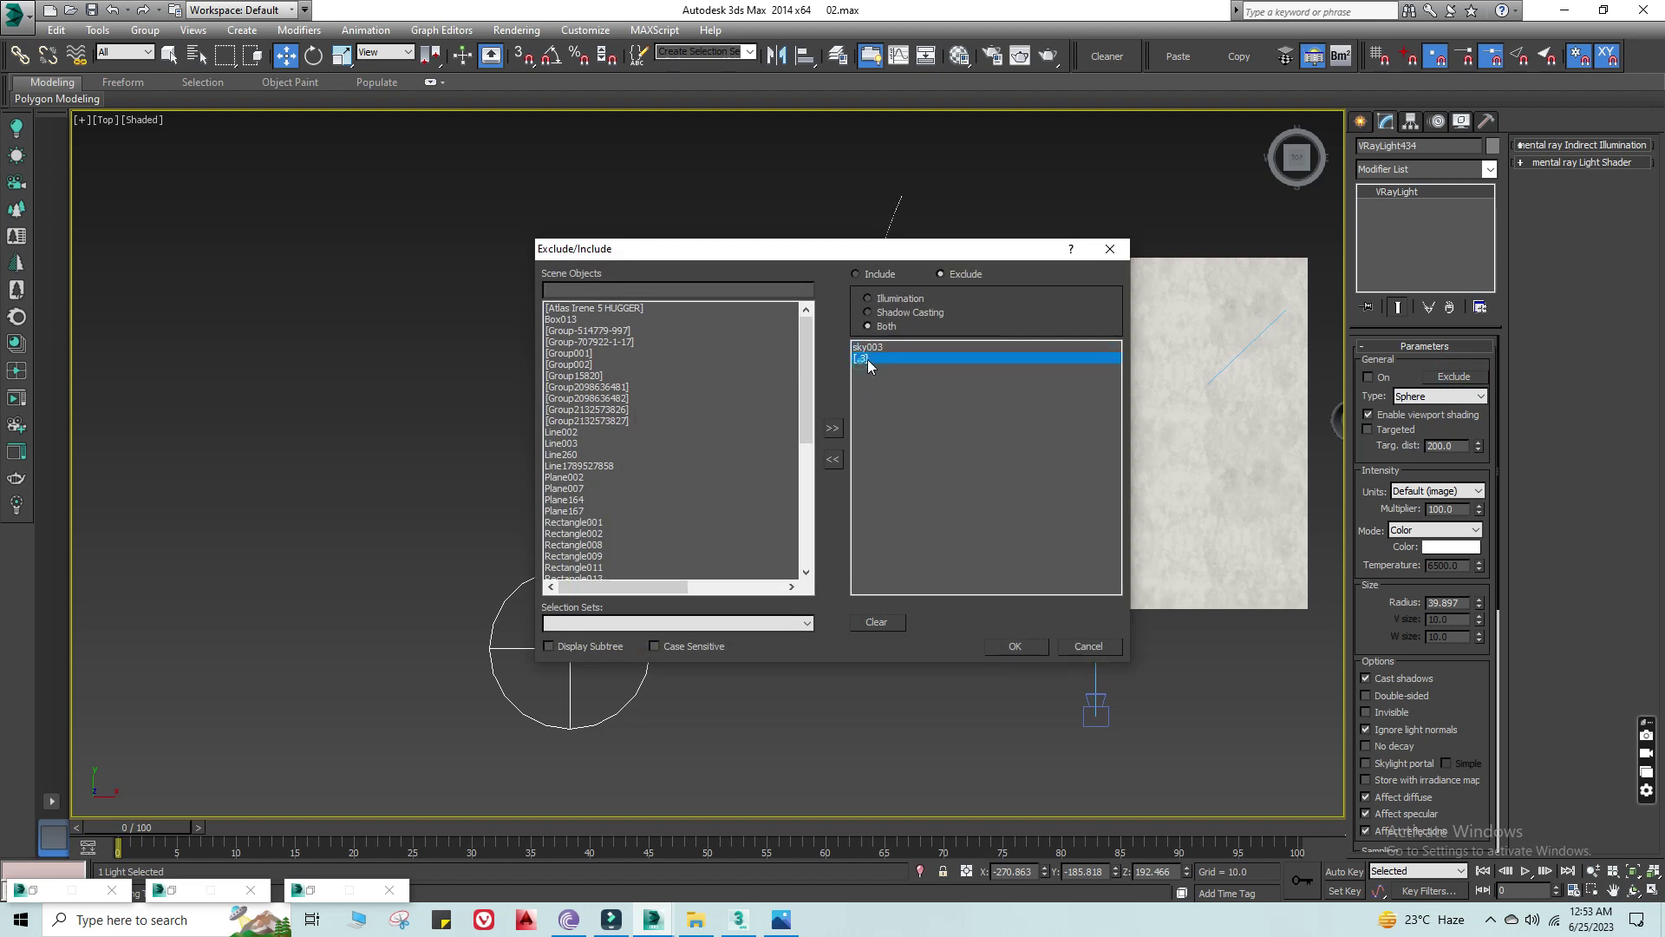
{"action": "left_click", "coordinate": [1111, 248]}
{"action": "left_click", "coordinate": [1096, 208]}
{"action": "key", "text": "c"}
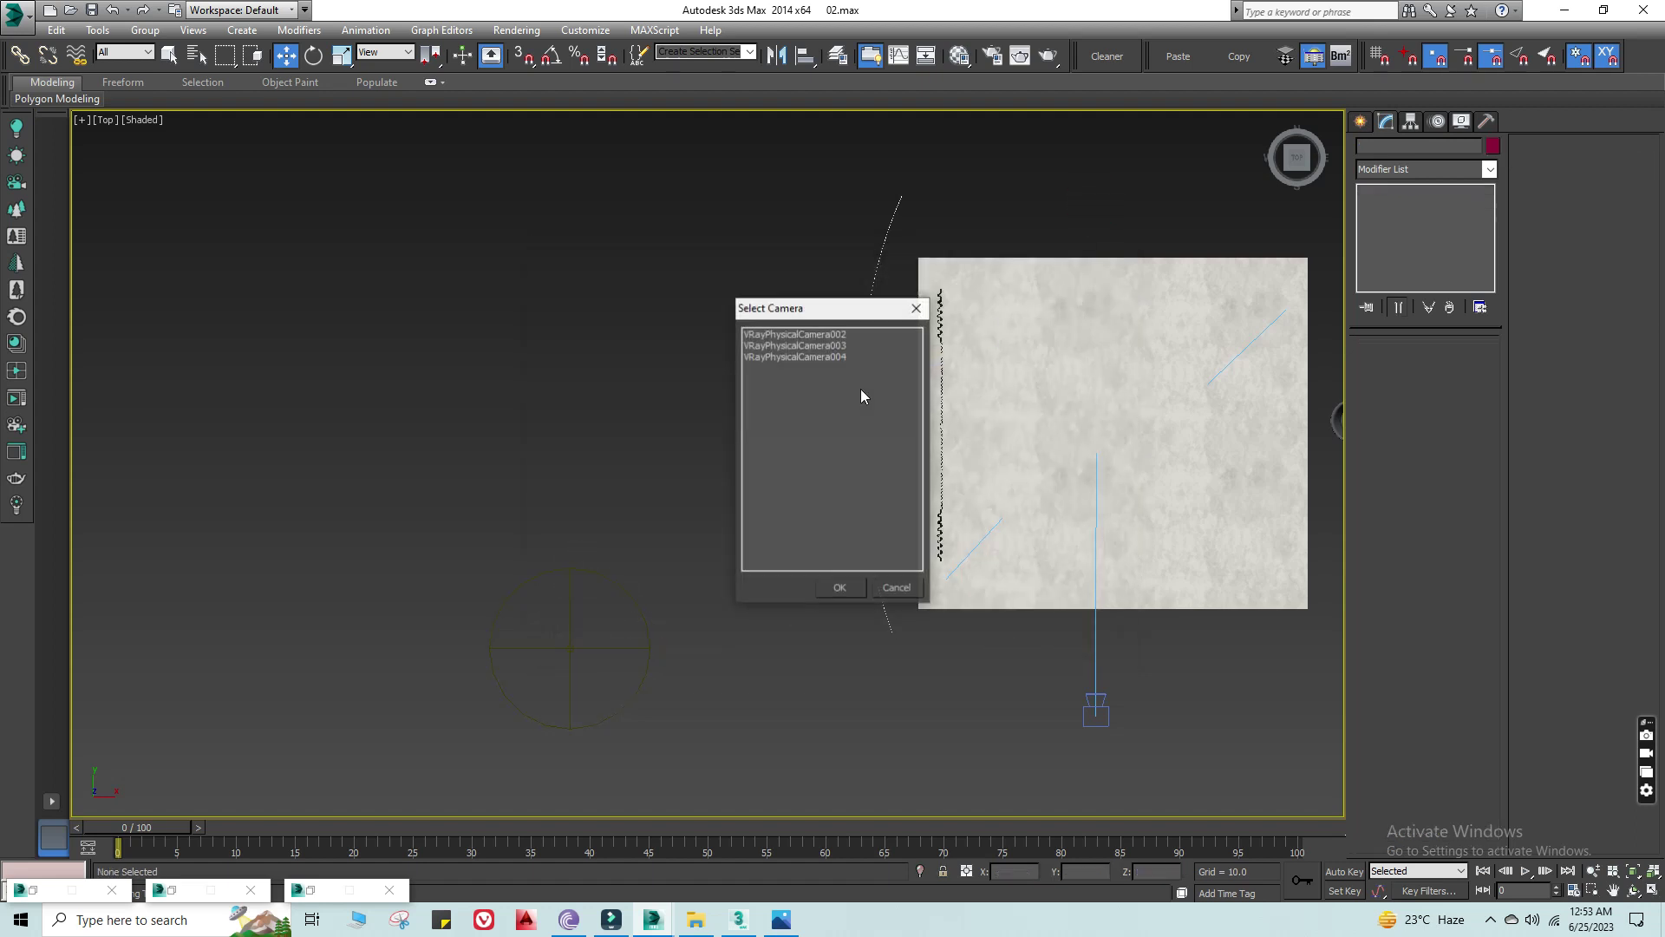
{"action": "double_click", "coordinate": [845, 335]}
{"action": "key", "text": "c"}
{"action": "double_click", "coordinate": [846, 342]}
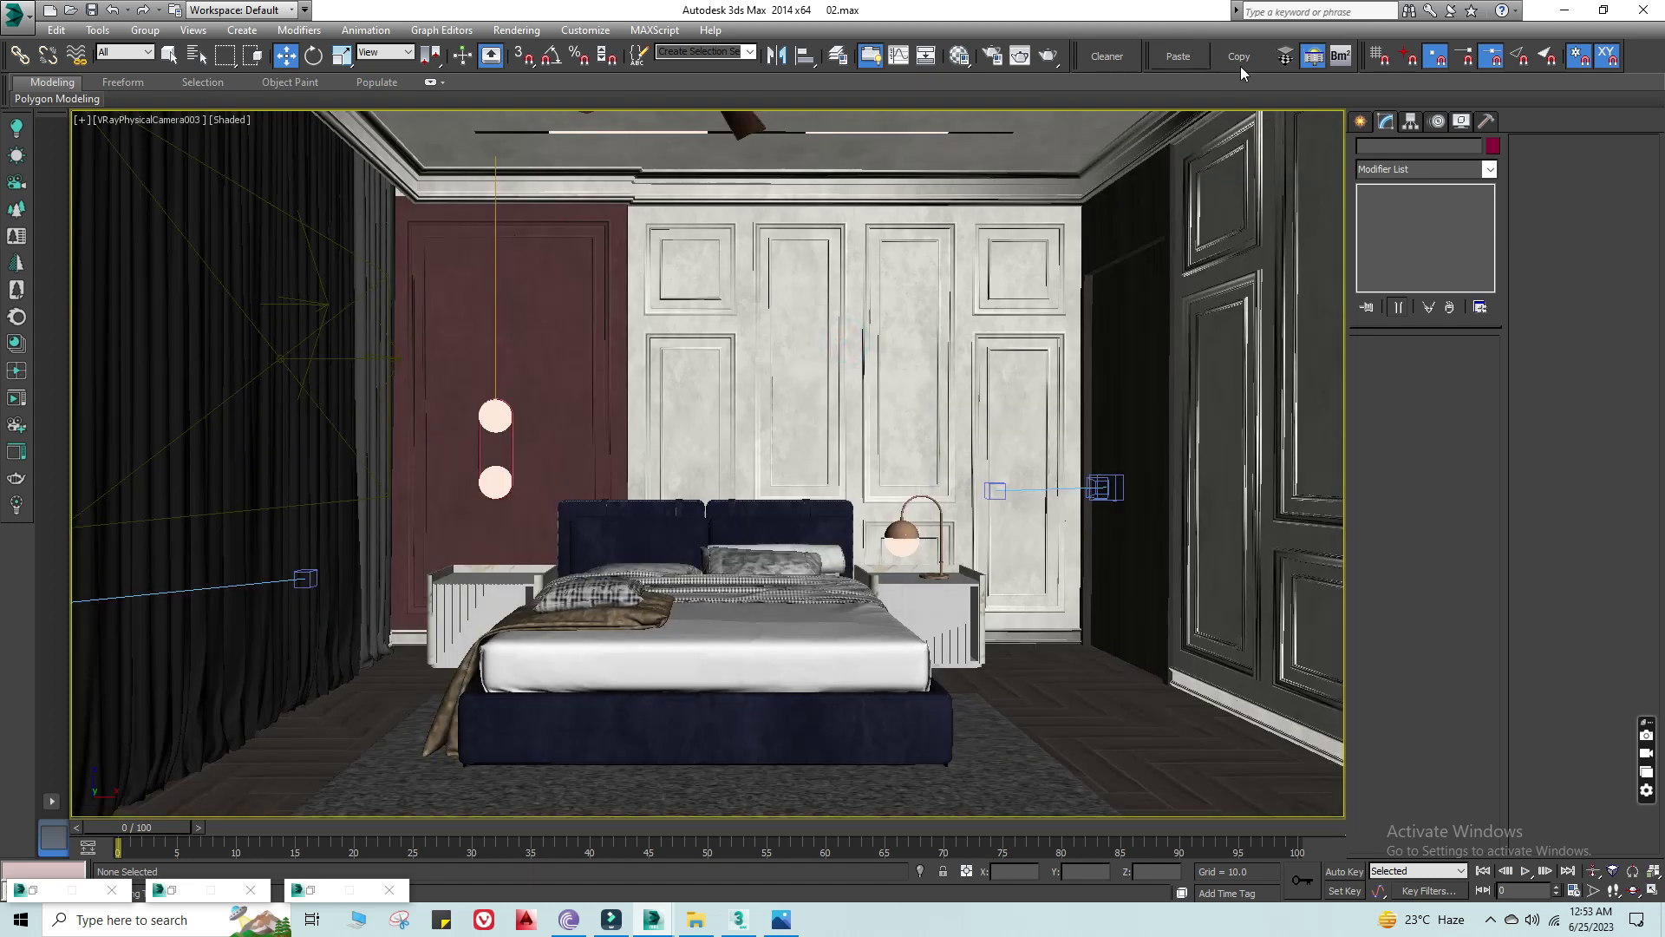
{"action": "left_click", "coordinate": [1314, 55]}
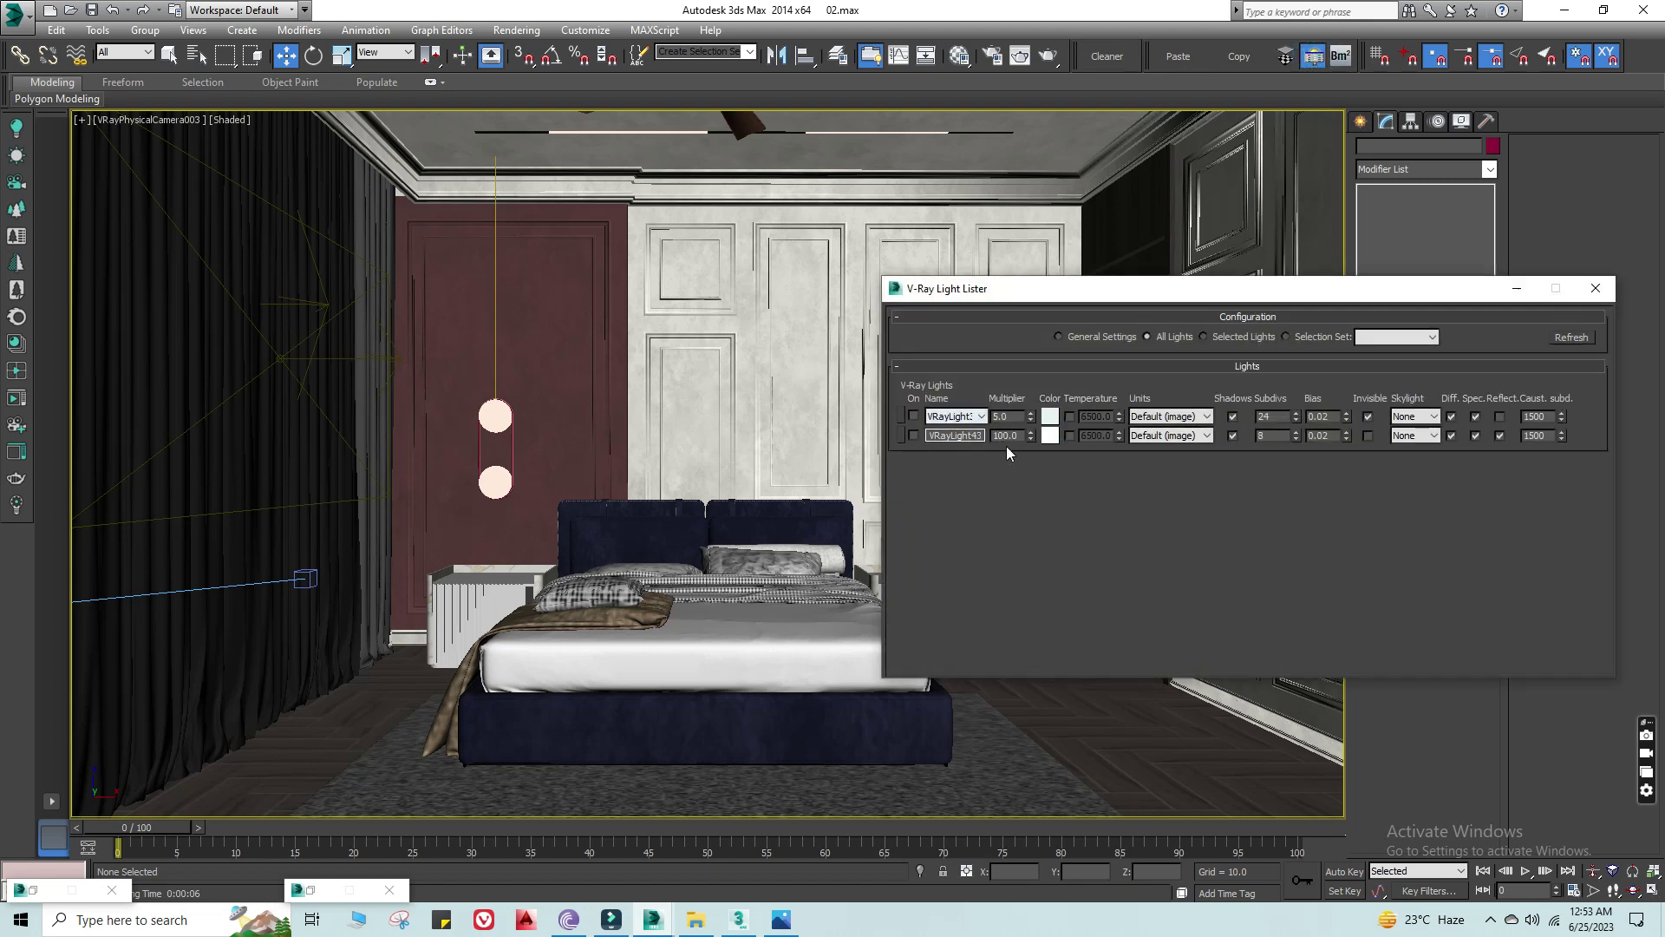
Step: Switch on the second V-Ray light with a multiplier of 30
{"action": "left_click", "coordinate": [914, 434]}
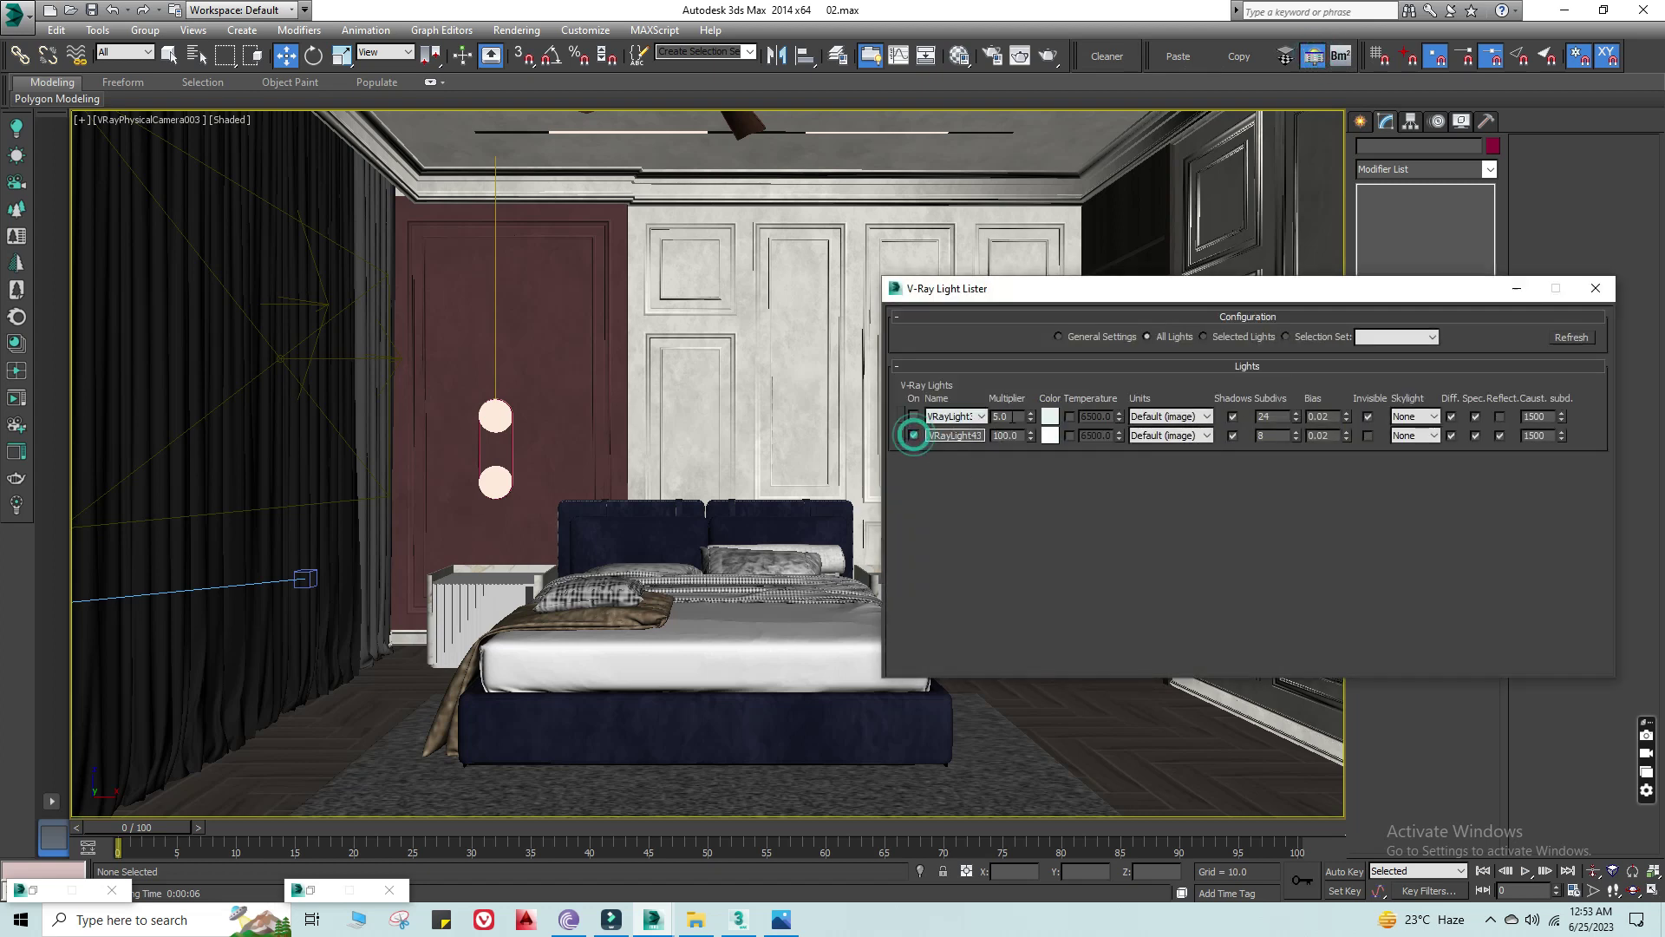
{"action": "double_click", "coordinate": [1006, 435]}
{"action": "type", "text": "30"}
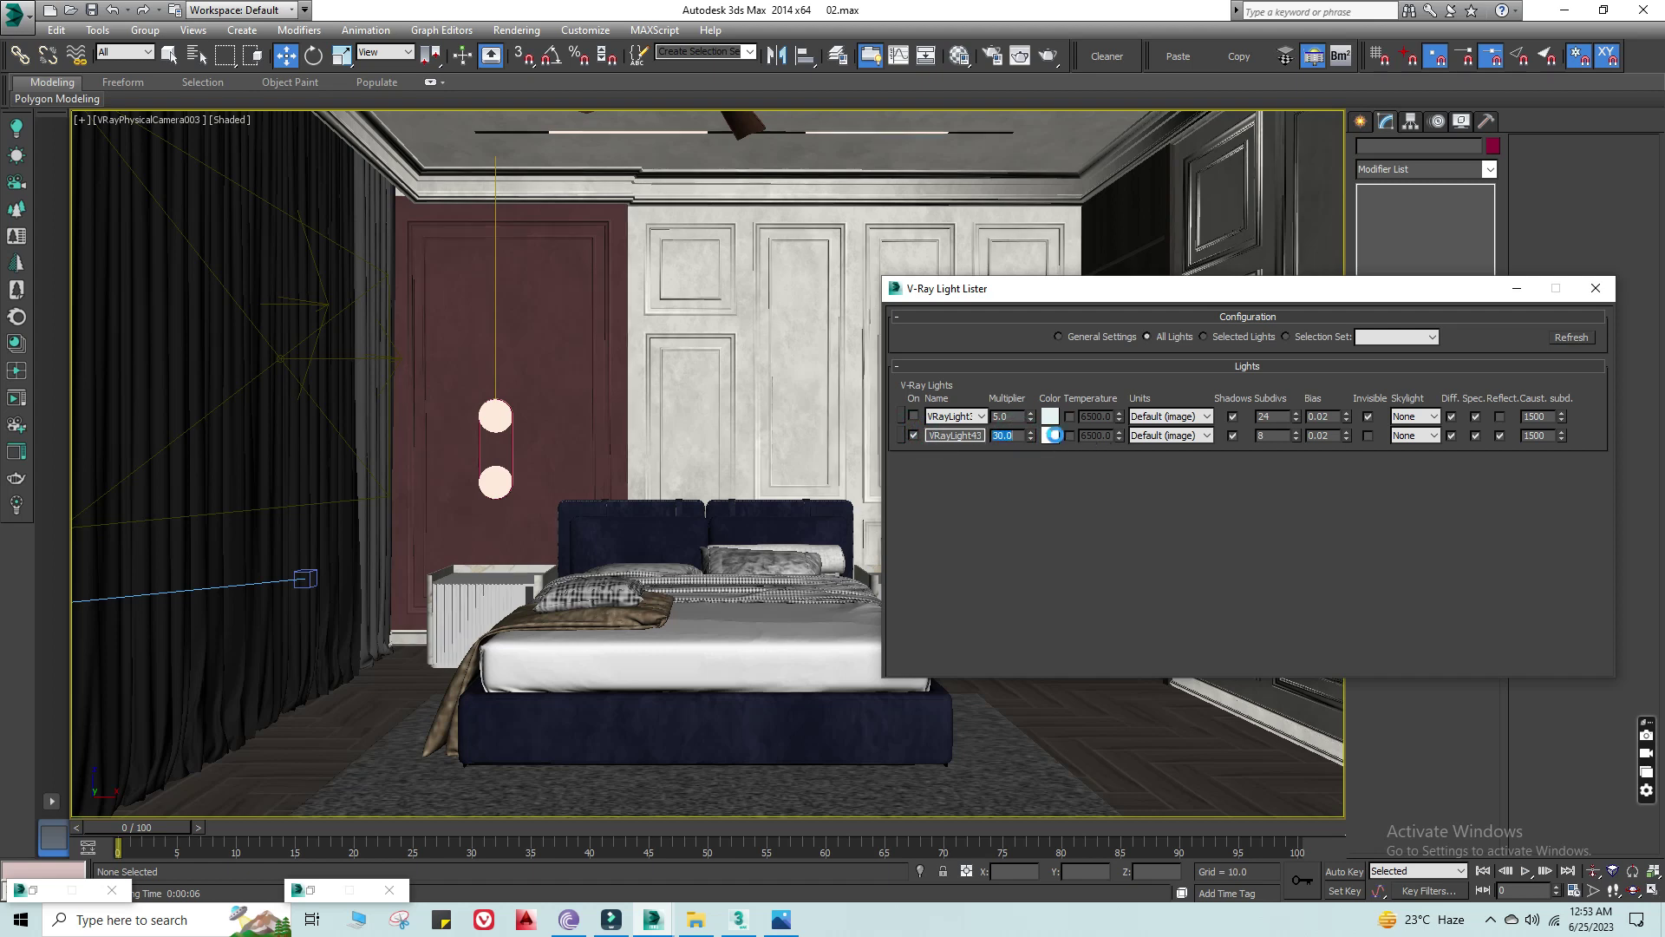
Step: Give the second light a pale cream colour and raise its multiplier to 150
{"action": "left_click", "coordinate": [1051, 435]}
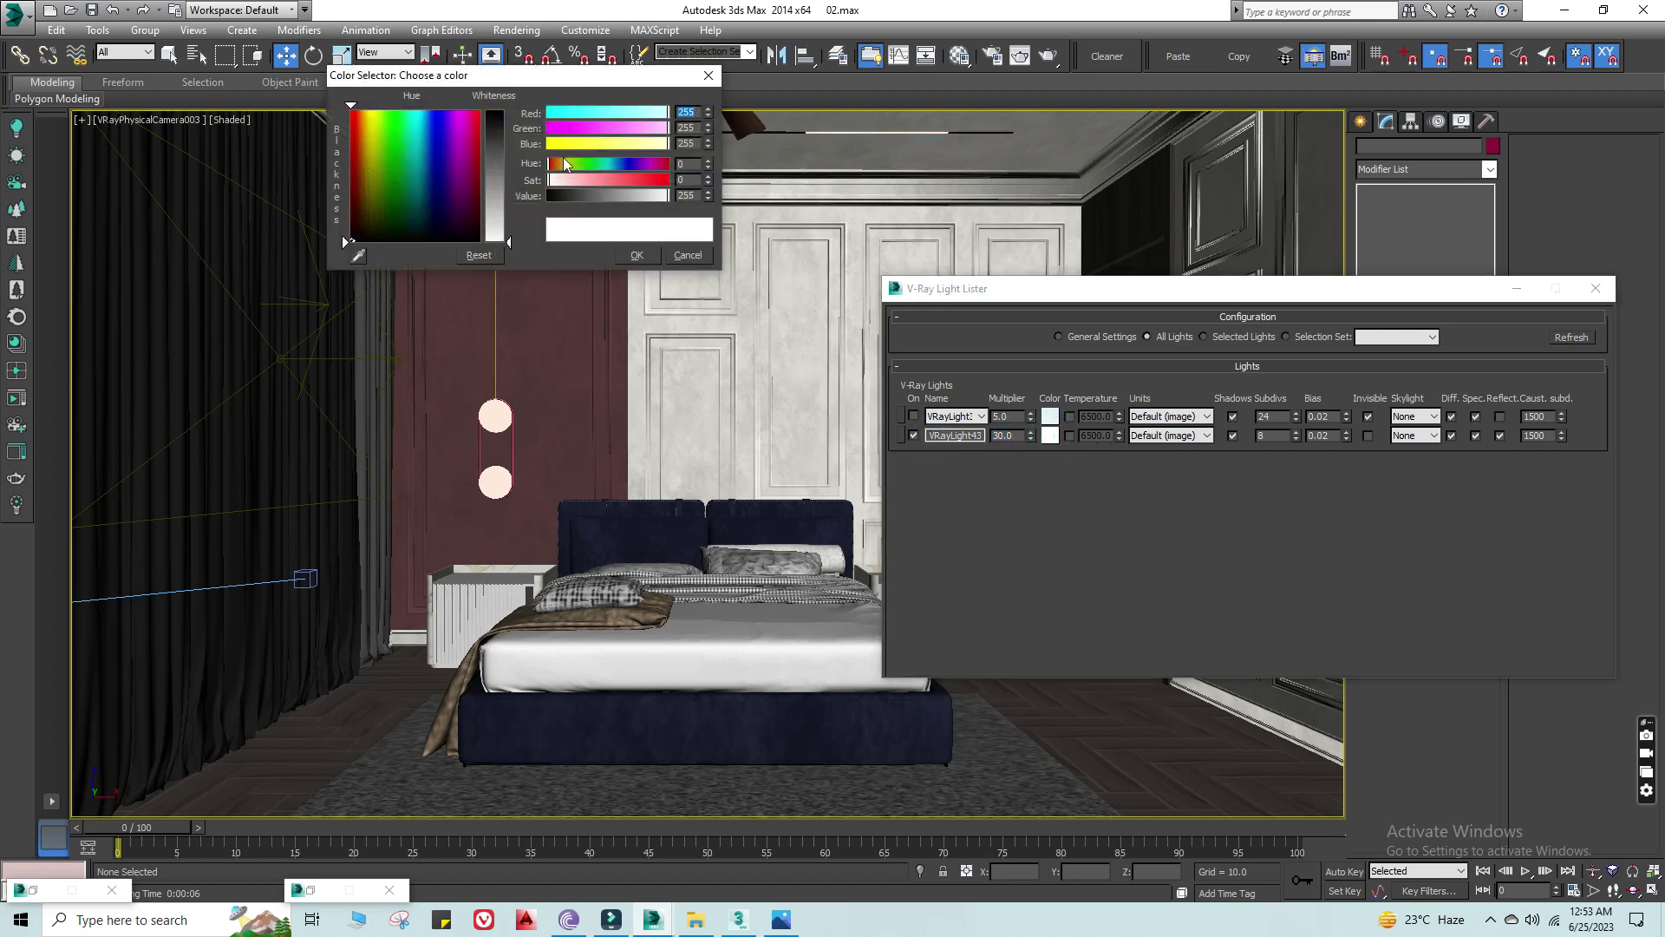
{"action": "left_click", "coordinate": [552, 180]}
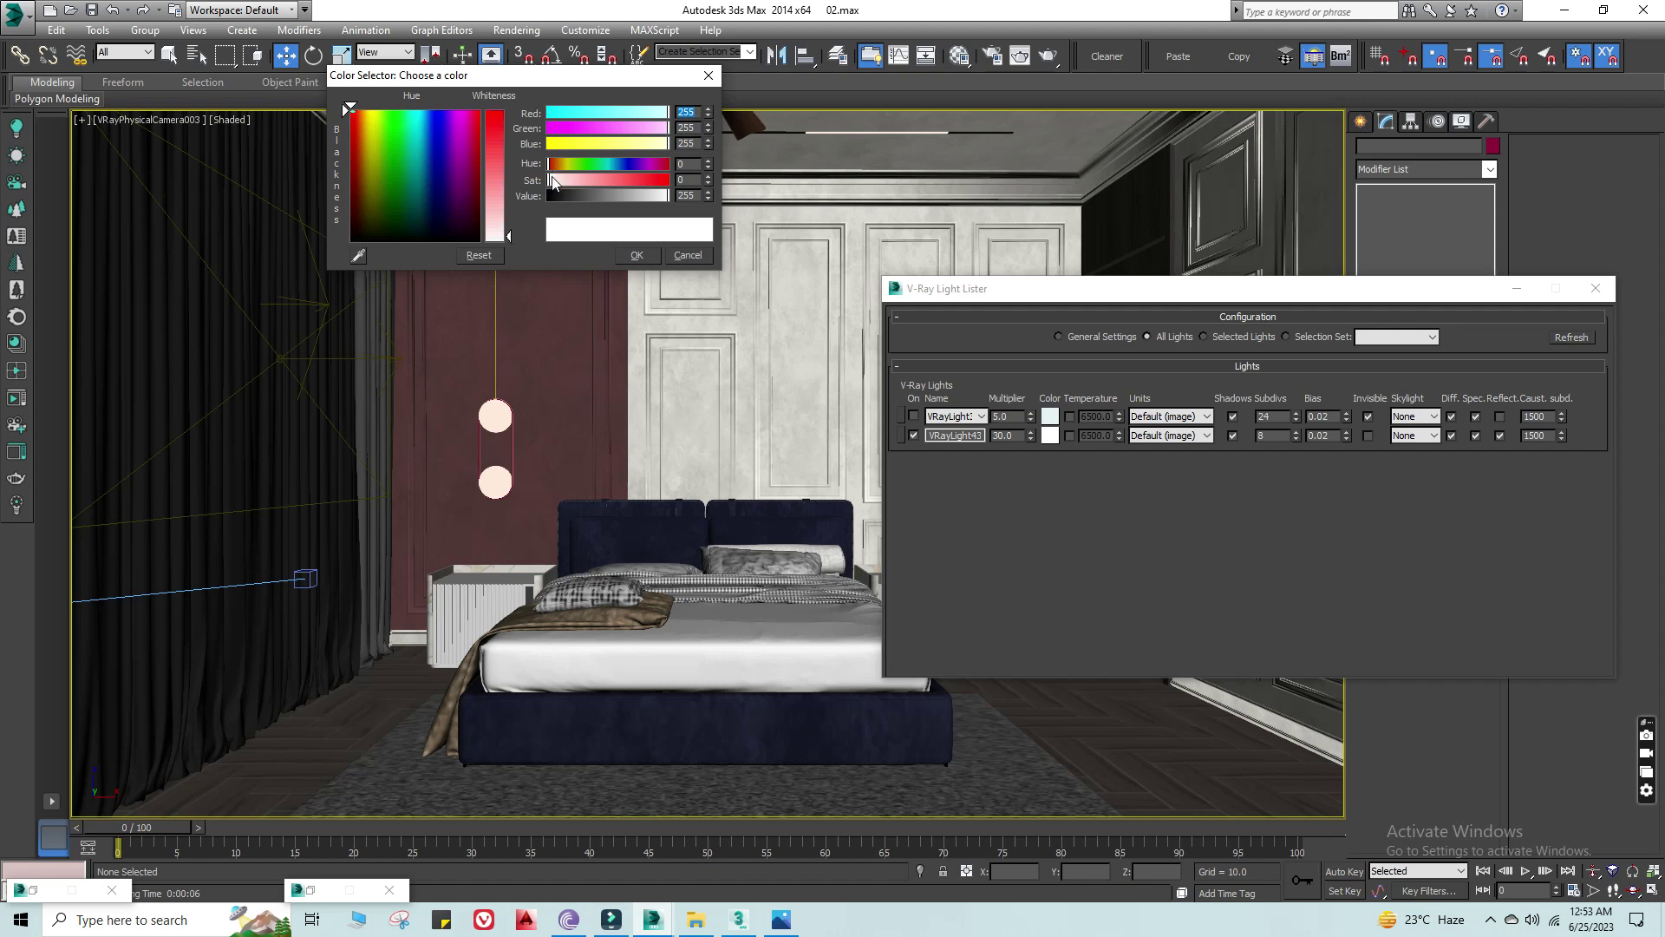
{"action": "left_click_drag", "start_coordinate": [555, 179], "coordinate": [546, 179]}
{"action": "left_click", "coordinate": [367, 147]}
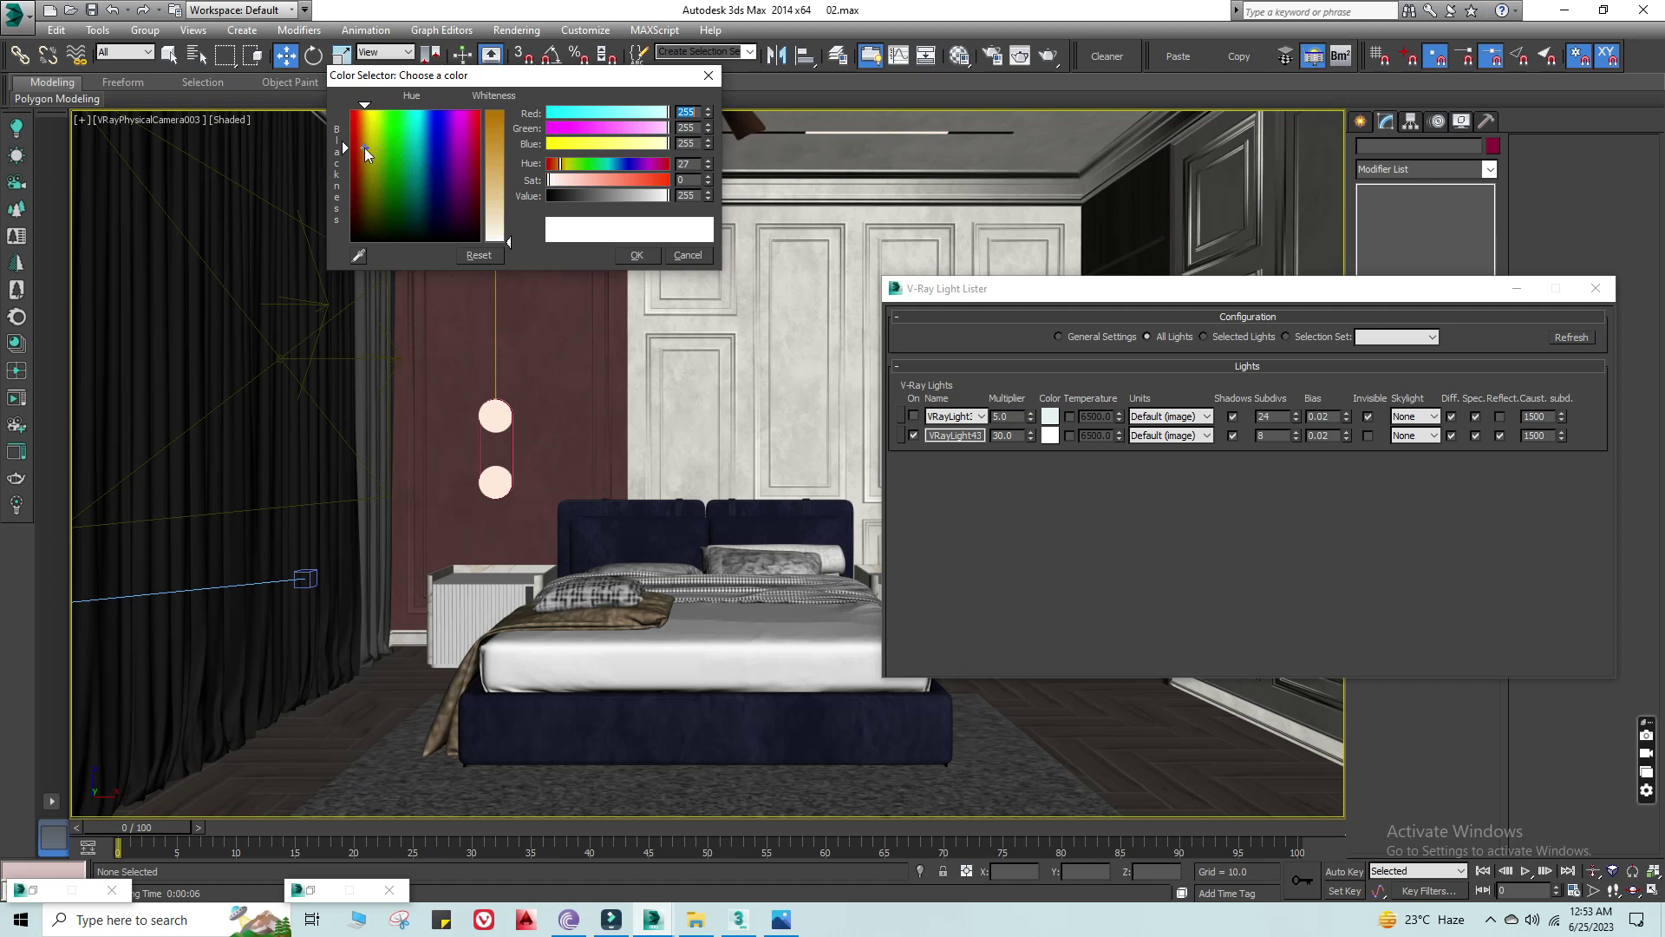
{"action": "left_click_drag", "start_coordinate": [509, 242], "coordinate": [509, 230]}
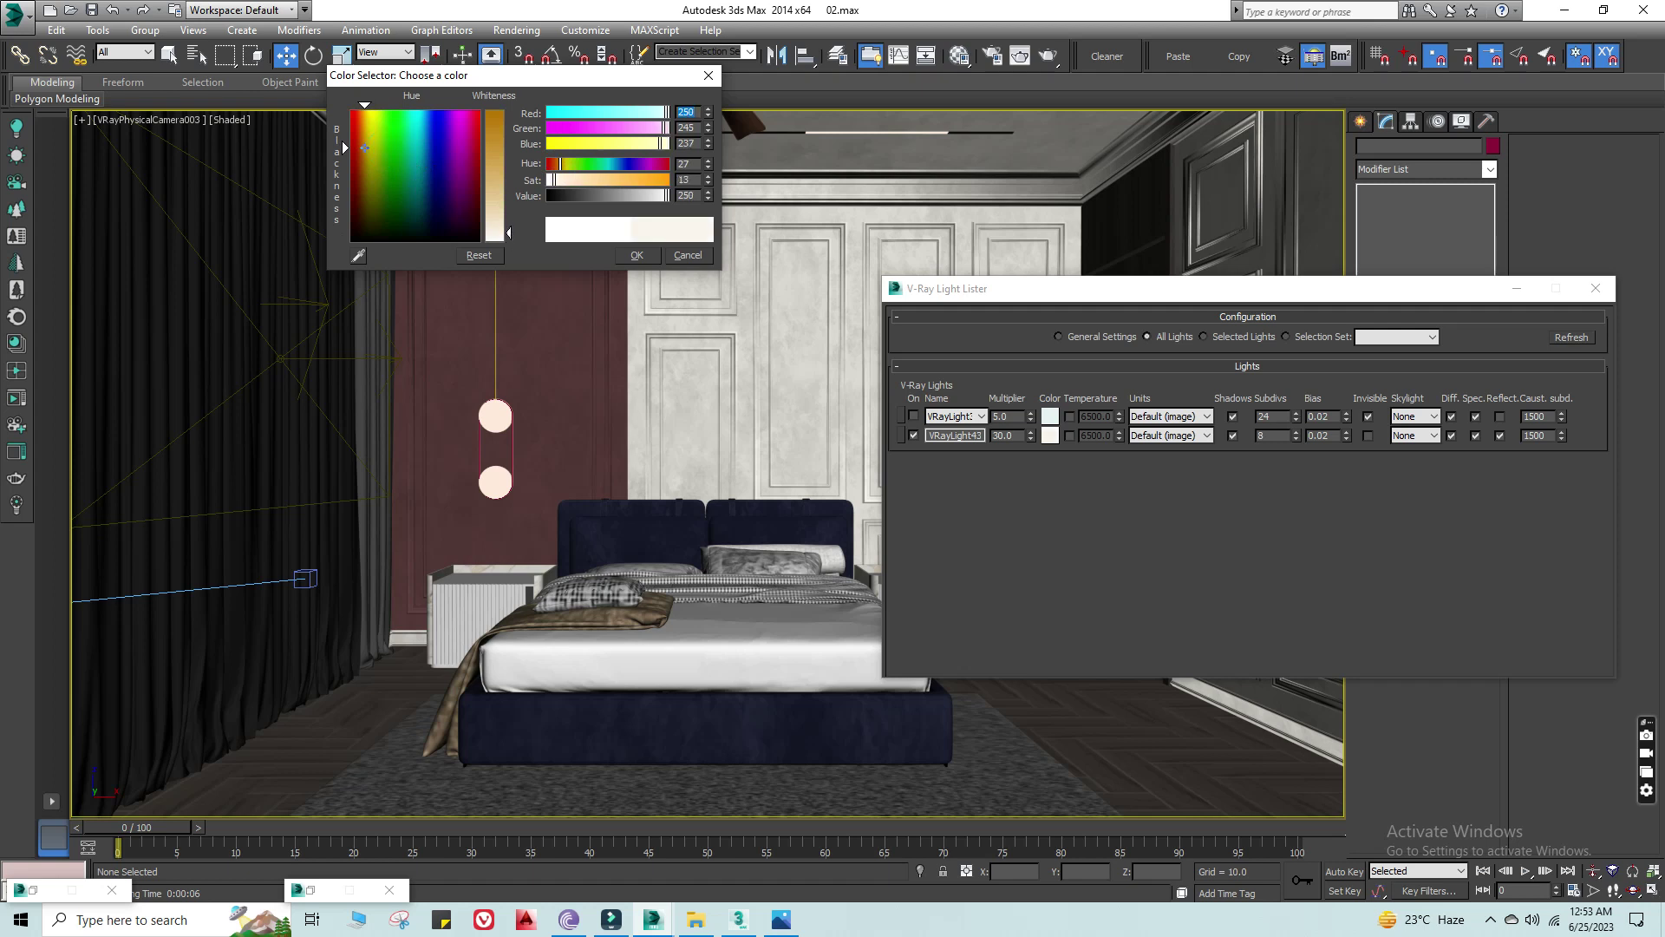
{"action": "left_click", "coordinate": [637, 256]}
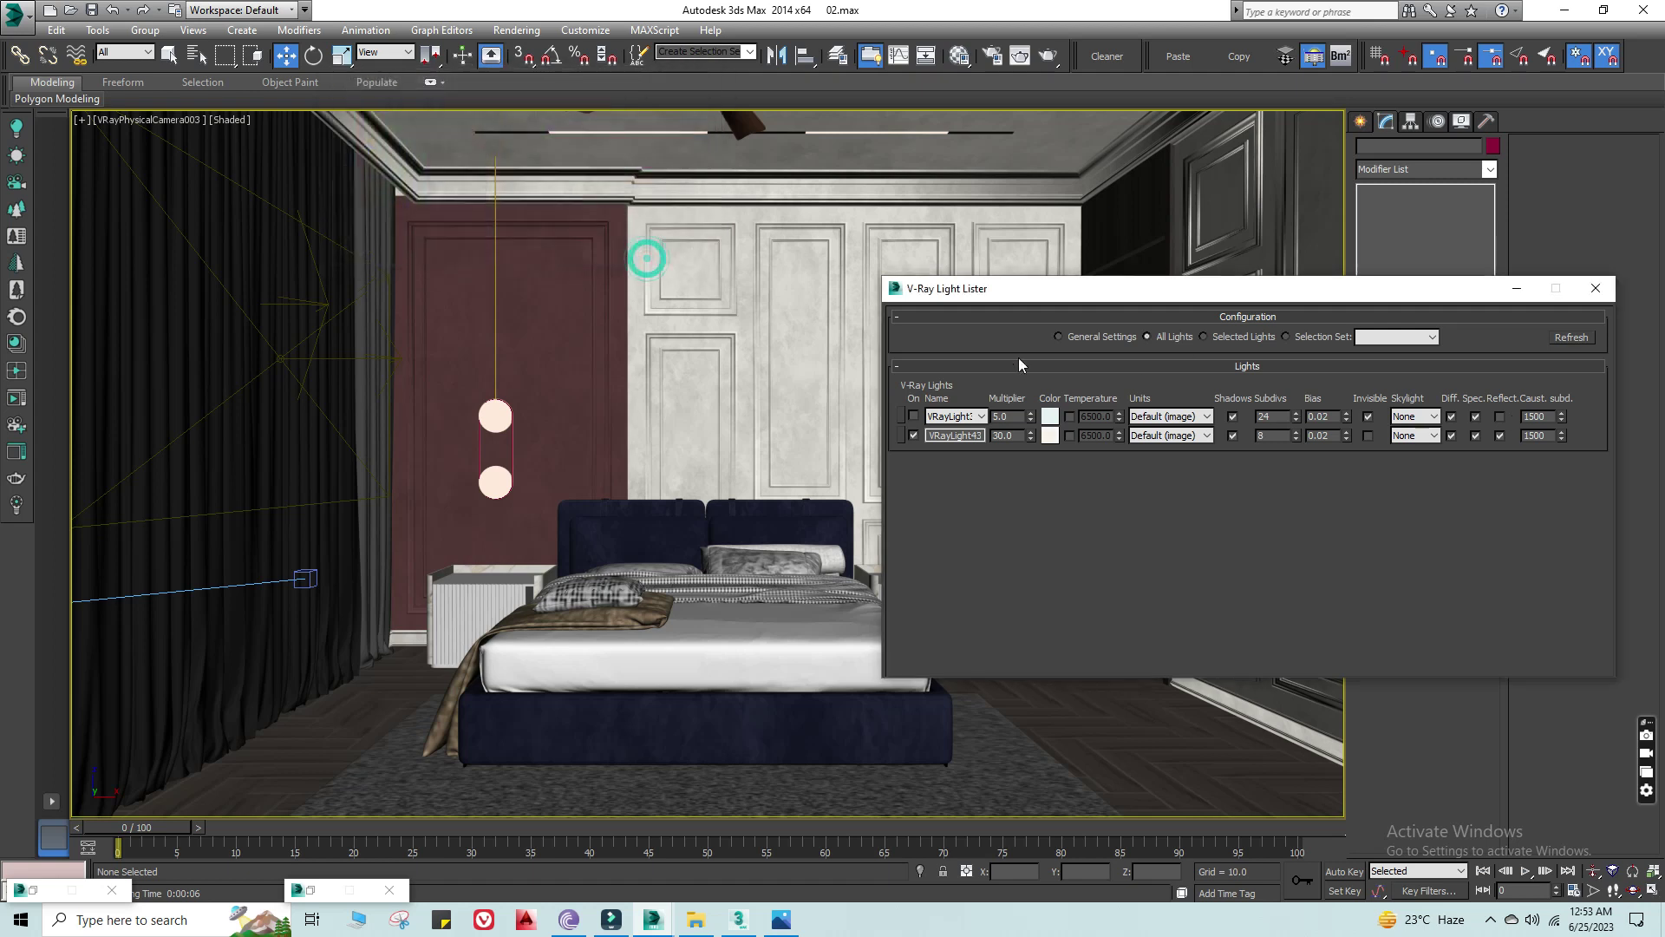
{"action": "double_click", "coordinate": [1015, 440]}
{"action": "left_click", "coordinate": [1573, 338]}
Step: Render a draft of the camera view, zoom and pan to inspect it, then close it
{"action": "left_click", "coordinate": [1052, 54]}
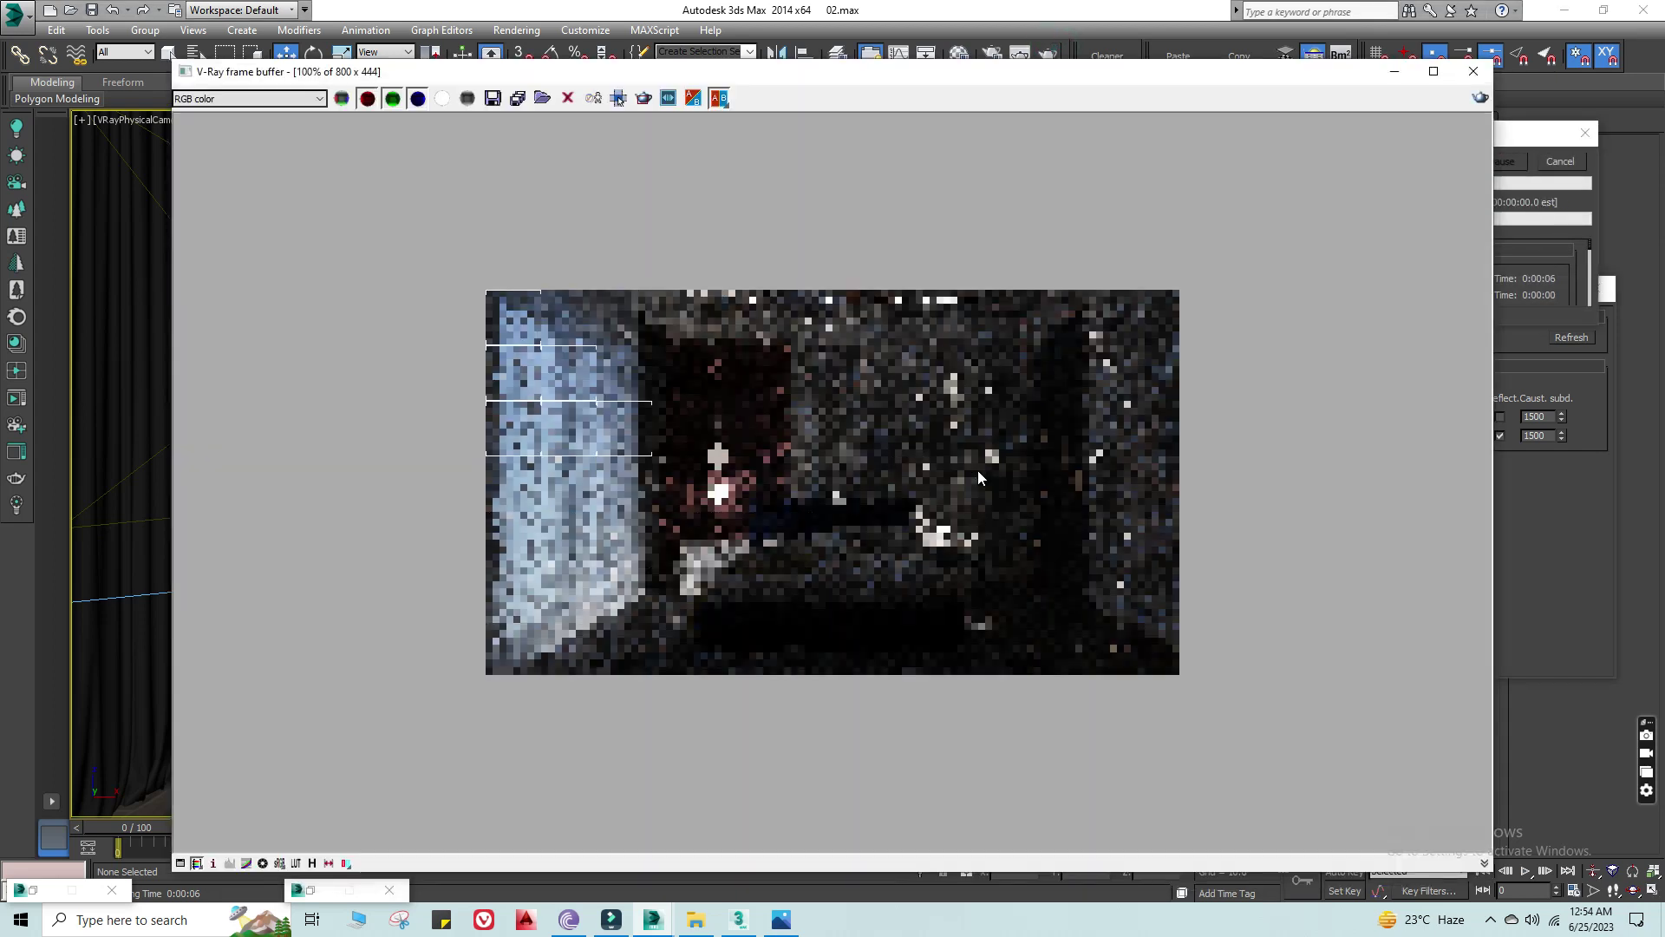
{"action": "scroll", "coordinate": [642, 464], "scroll_direction": "up", "scroll_amount": 1}
{"action": "middle_click_drag", "start_coordinate": [935, 555], "coordinate": [926, 451]}
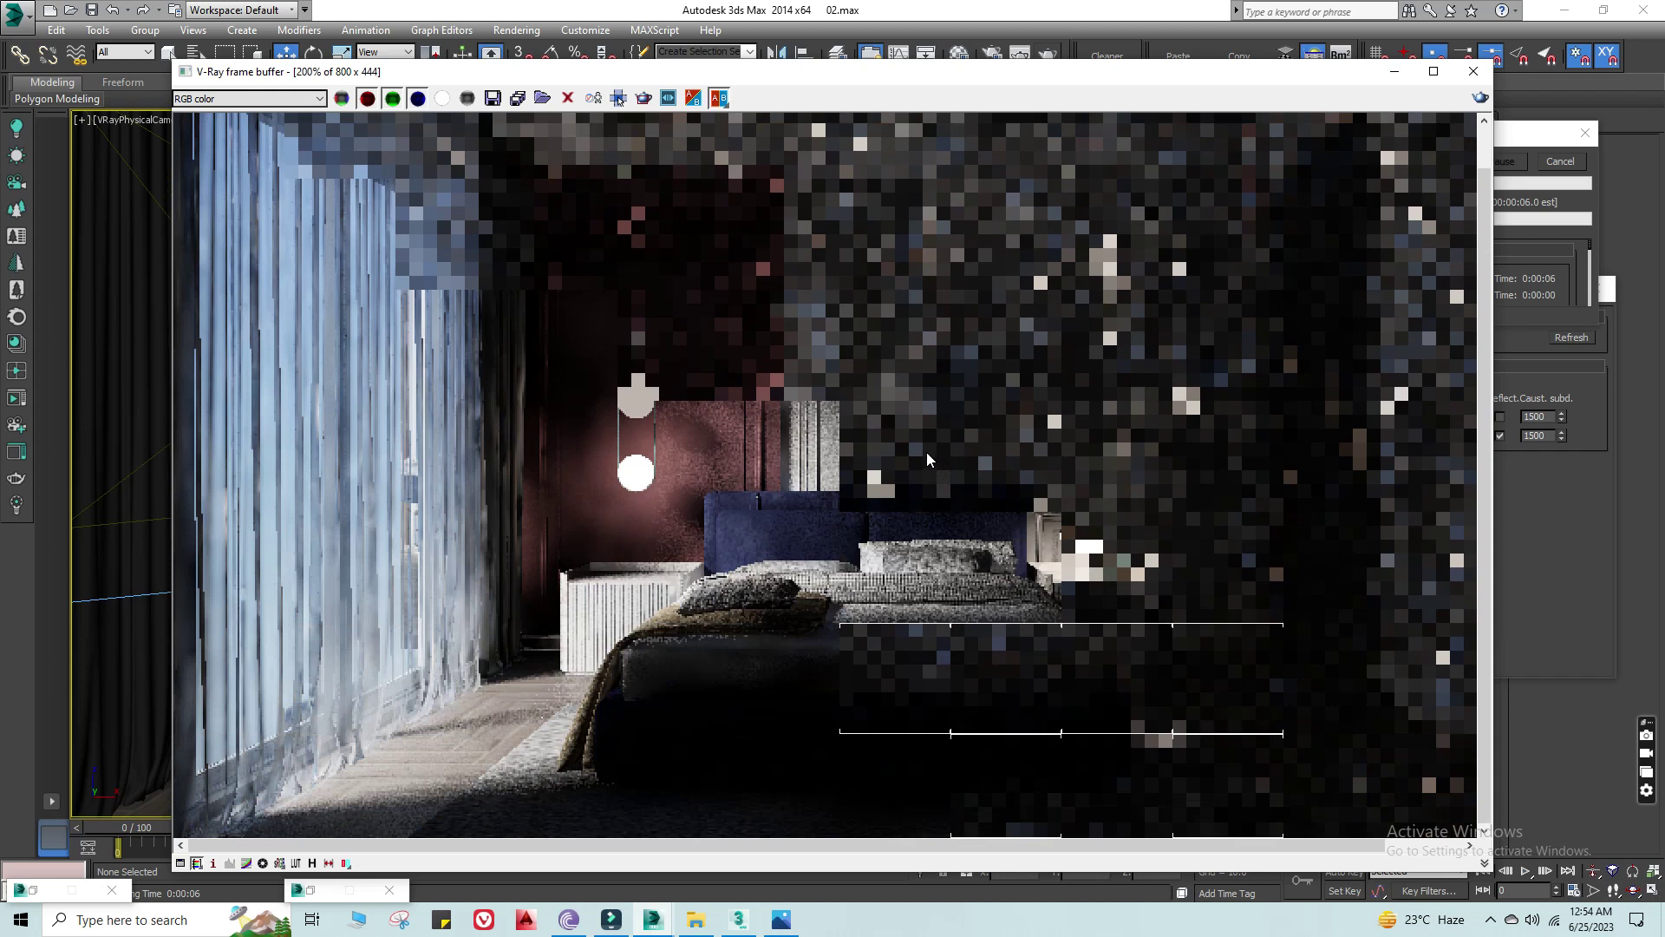
{"action": "scroll", "coordinate": [863, 477], "scroll_direction": "down", "scroll_amount": 1}
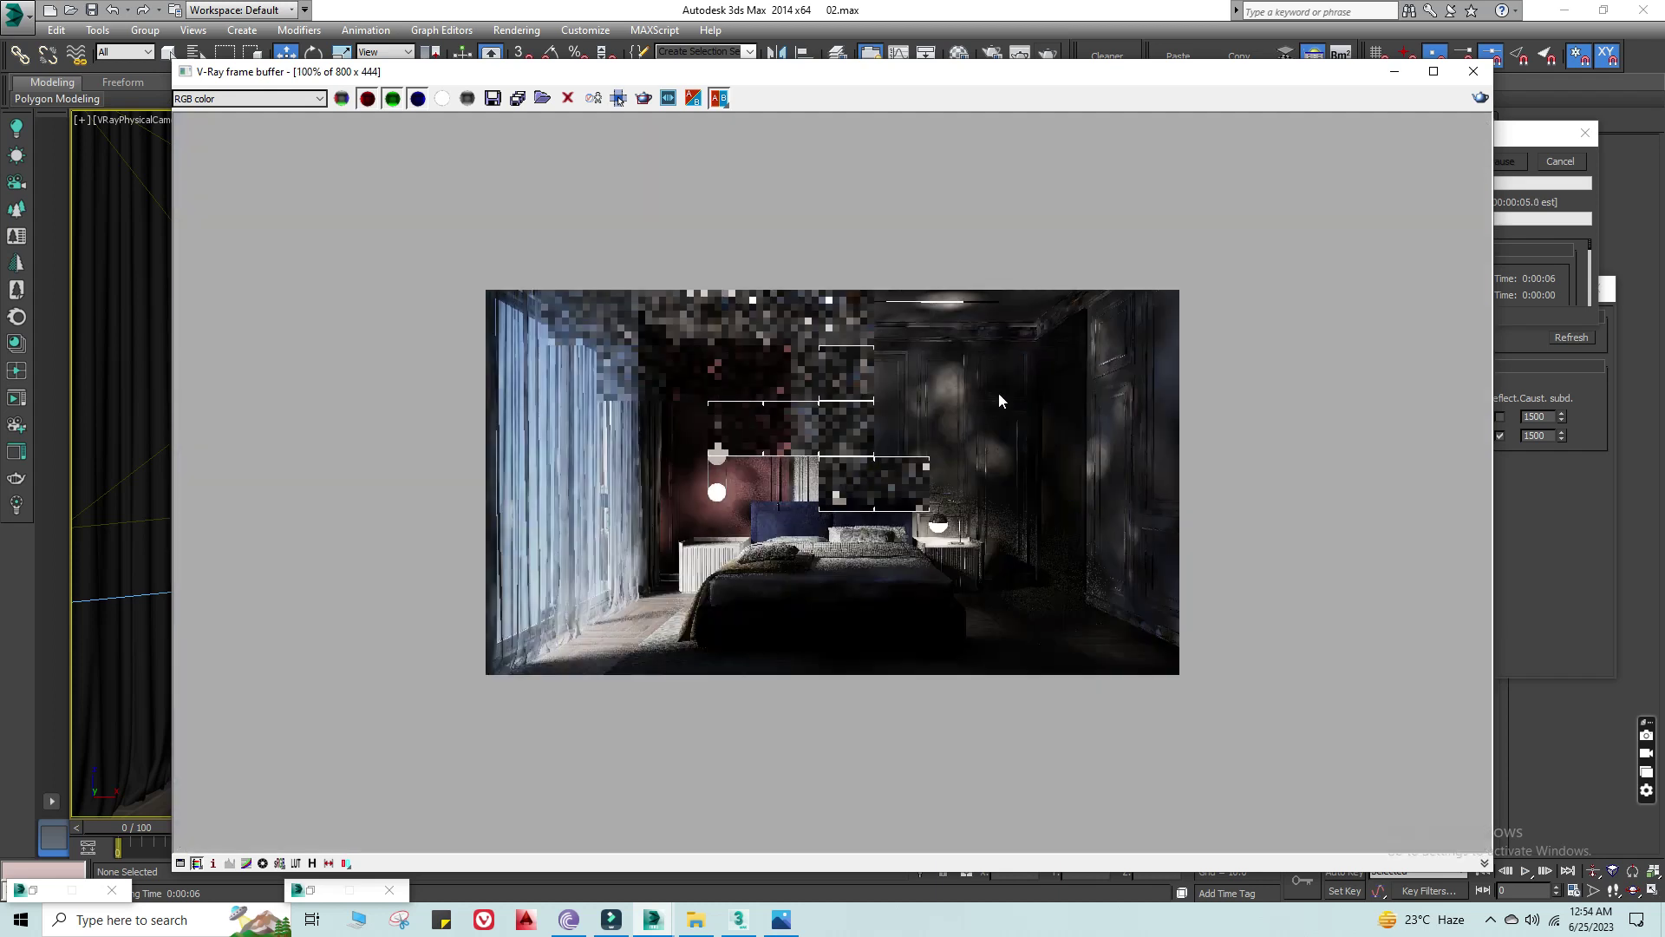
{"action": "scroll", "coordinate": [997, 390], "scroll_direction": "up", "scroll_amount": 1}
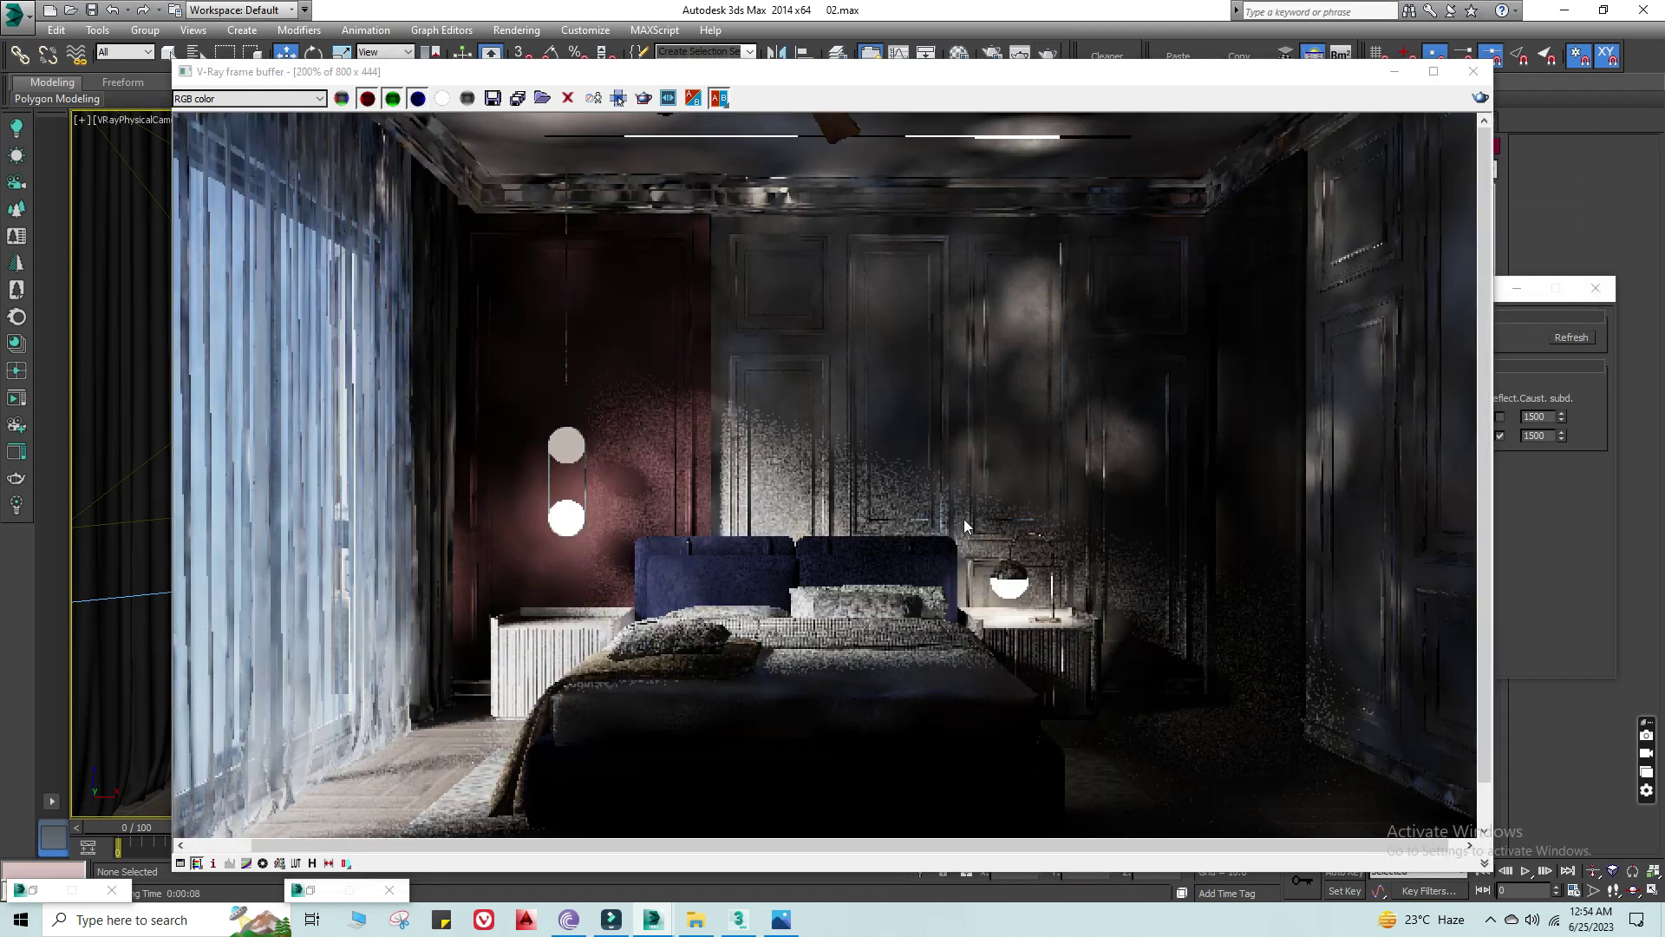
{"action": "scroll", "coordinate": [966, 526], "scroll_direction": "down", "scroll_amount": 1}
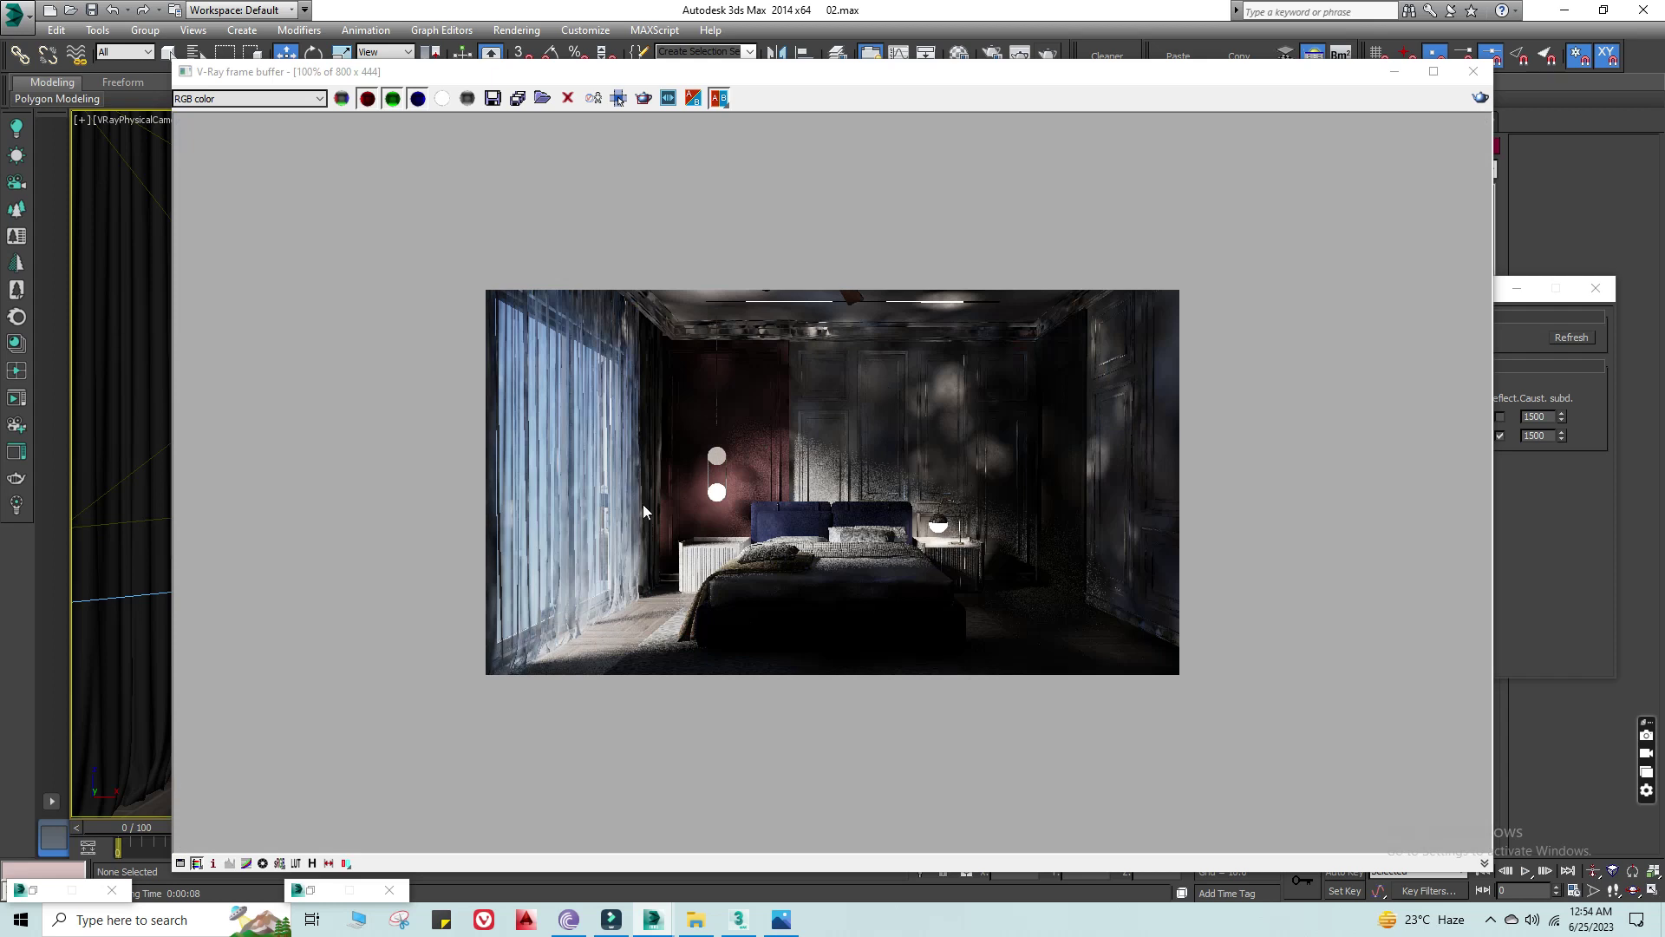
{"action": "scroll", "coordinate": [903, 338], "scroll_direction": "up", "scroll_amount": 1}
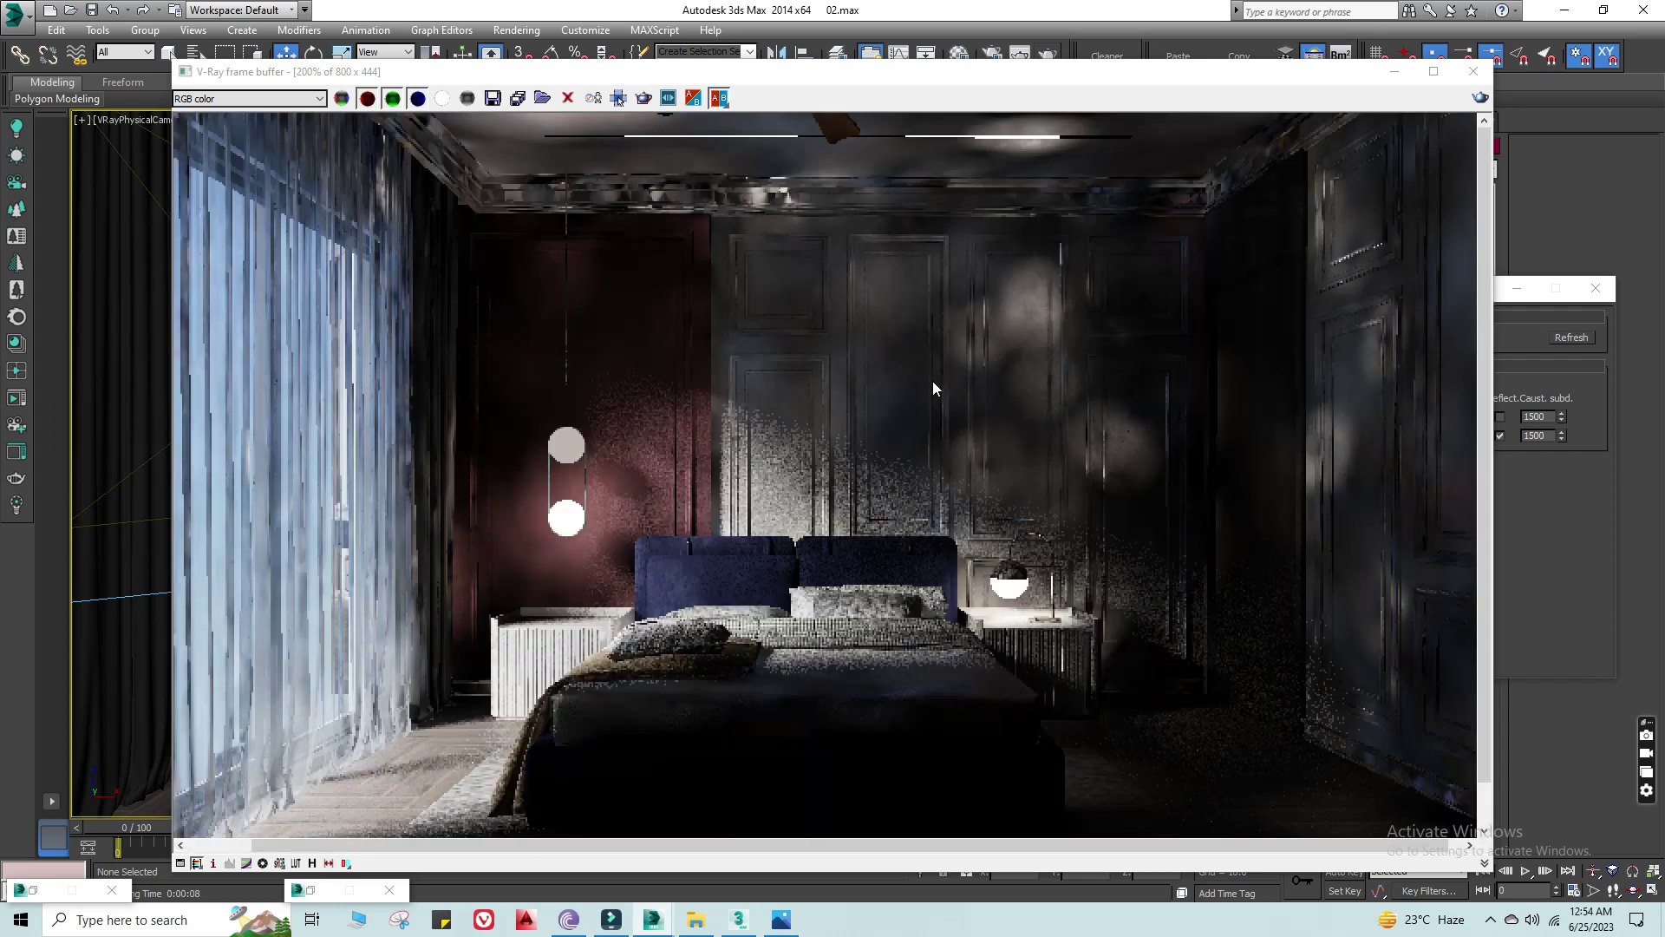
{"action": "left_click", "coordinate": [1393, 71]}
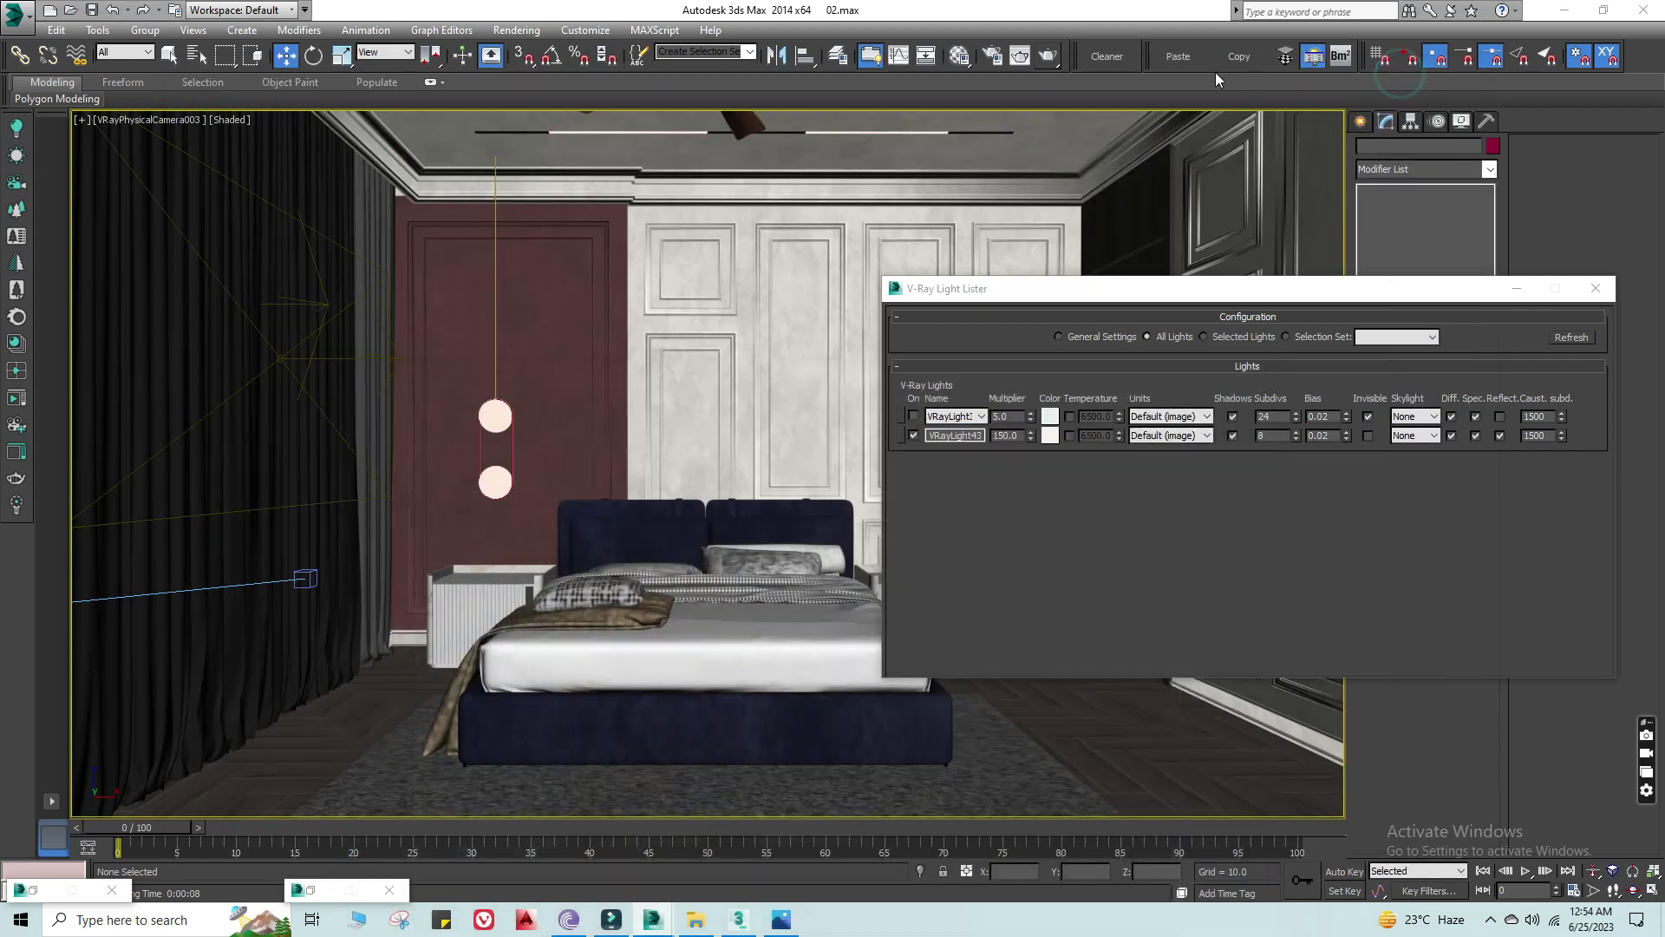
Step: Set light cache subdivs to 1 and irradiance map HSph. subdivs to 6
{"action": "left_click", "coordinate": [992, 55]}
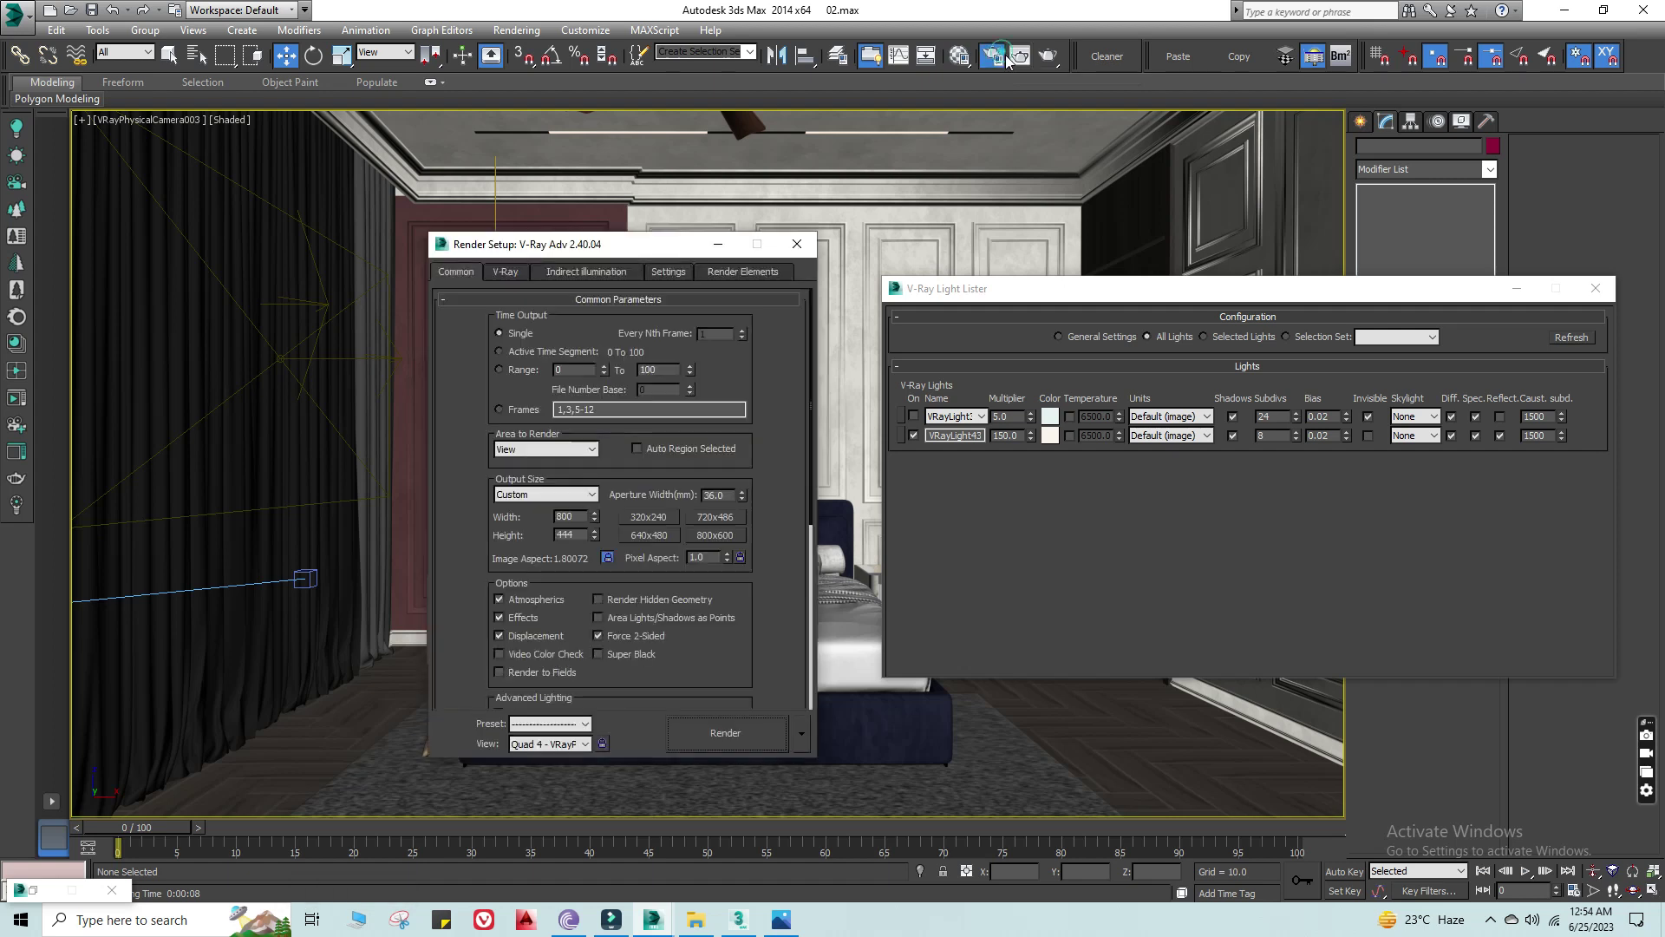
{"action": "left_click", "coordinate": [586, 271]}
{"action": "double_click", "coordinate": [560, 401]}
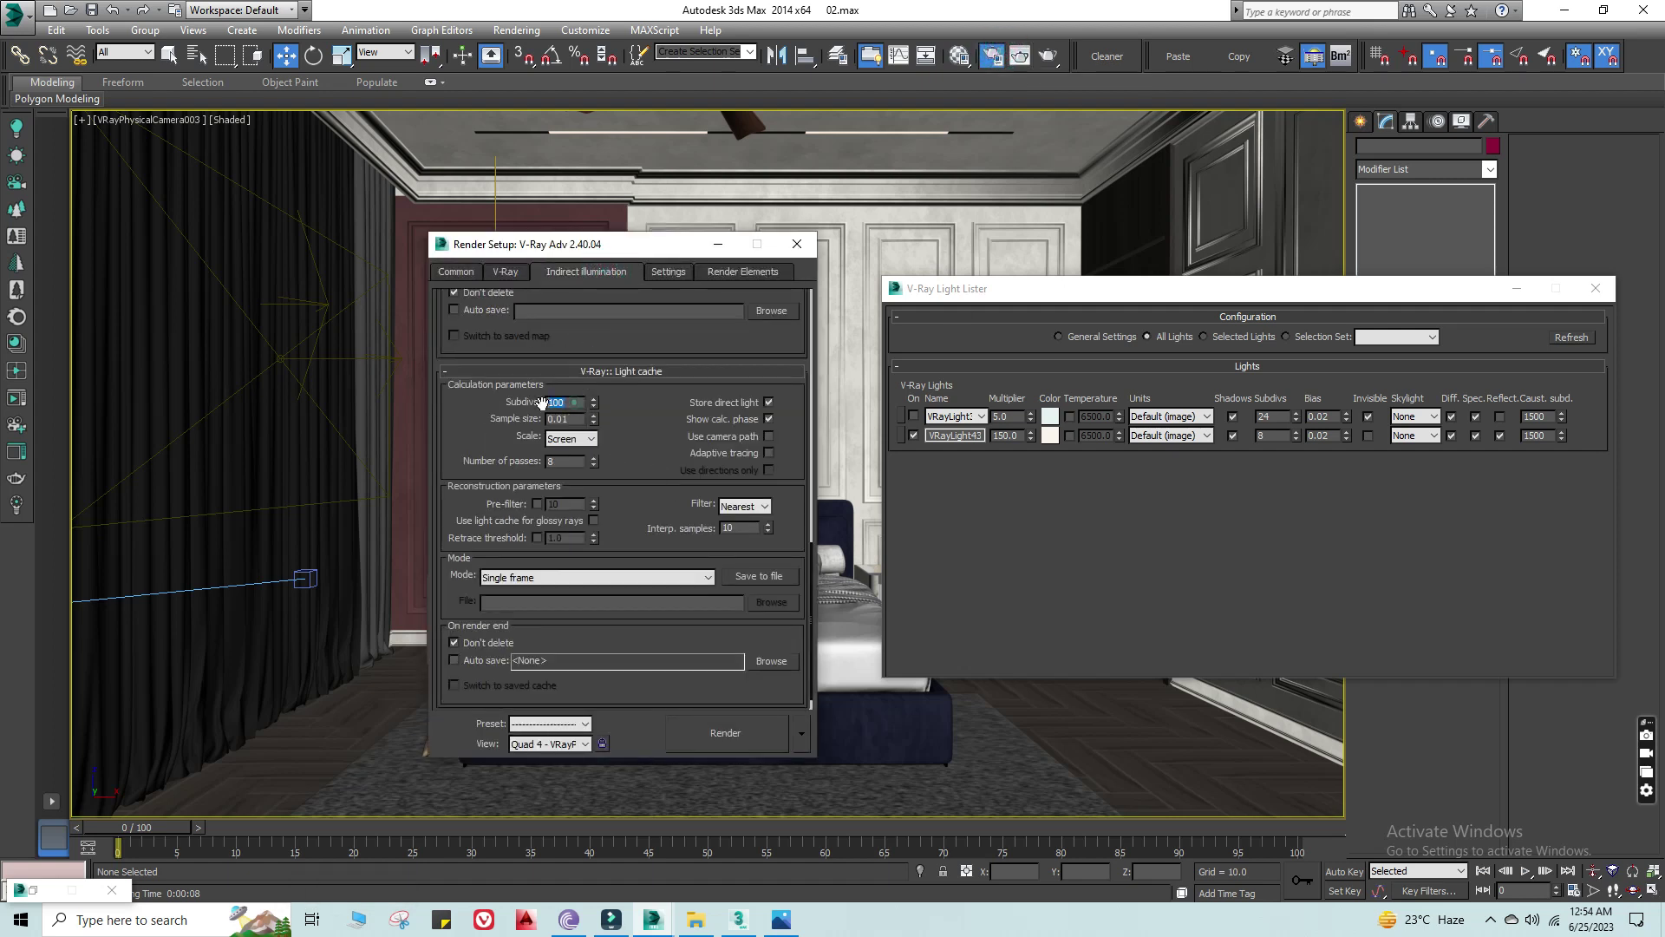
{"action": "type", "text": "1"}
{"action": "scroll", "coordinate": [811, 546], "scroll_direction": "up", "scroll_amount": 2}
{"action": "scroll", "coordinate": [809, 529], "scroll_direction": "up", "scroll_amount": 3}
{"action": "scroll", "coordinate": [805, 512], "scroll_direction": "up", "scroll_amount": 2}
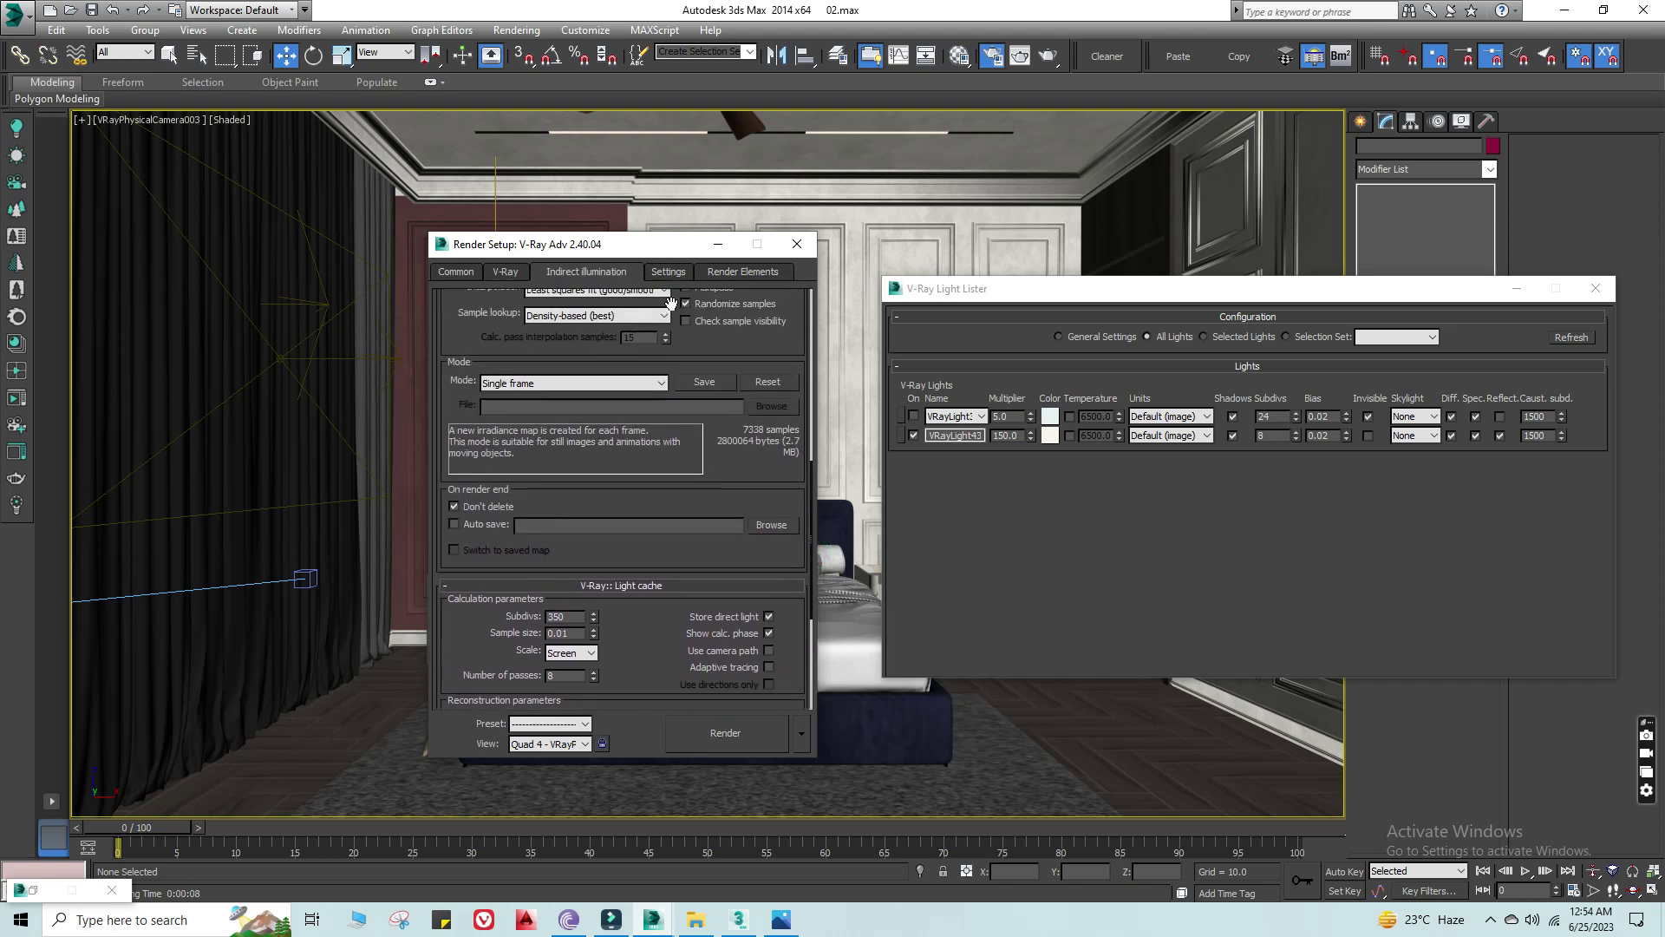
{"action": "scroll", "coordinate": [813, 495], "scroll_direction": "up", "scroll_amount": 3}
{"action": "double_click", "coordinate": [653, 387]}
{"action": "type", "text": "6"}
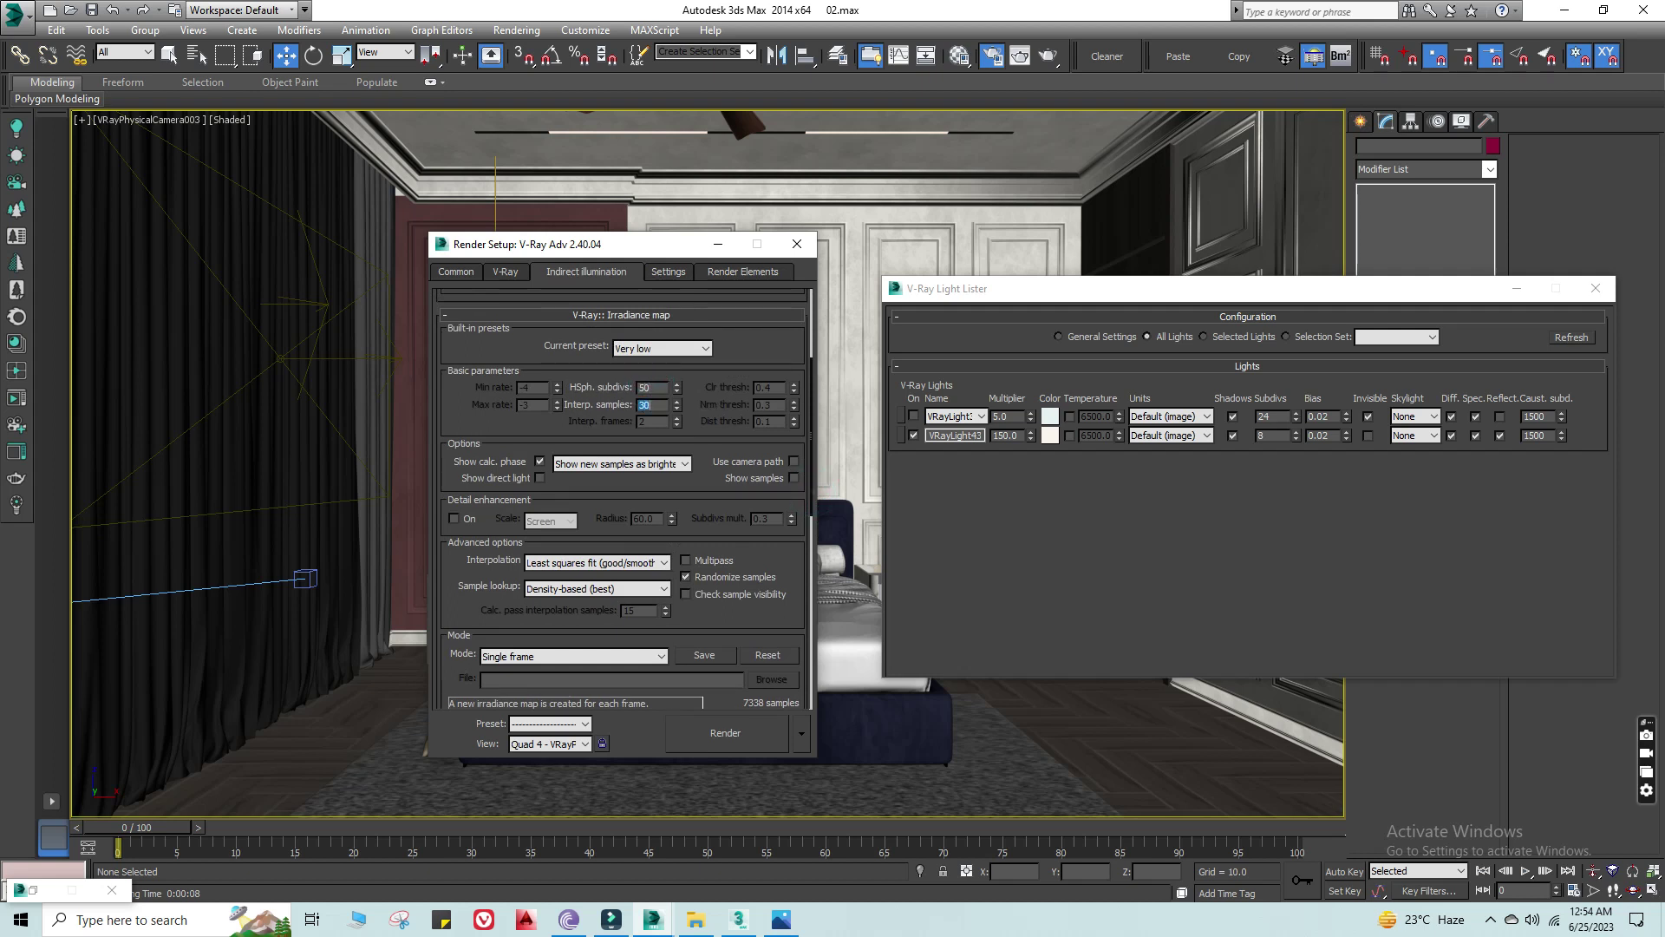
Step: Set the noise threshold to 1 on the Settings tab and start the render
{"action": "left_click", "coordinate": [670, 272]}
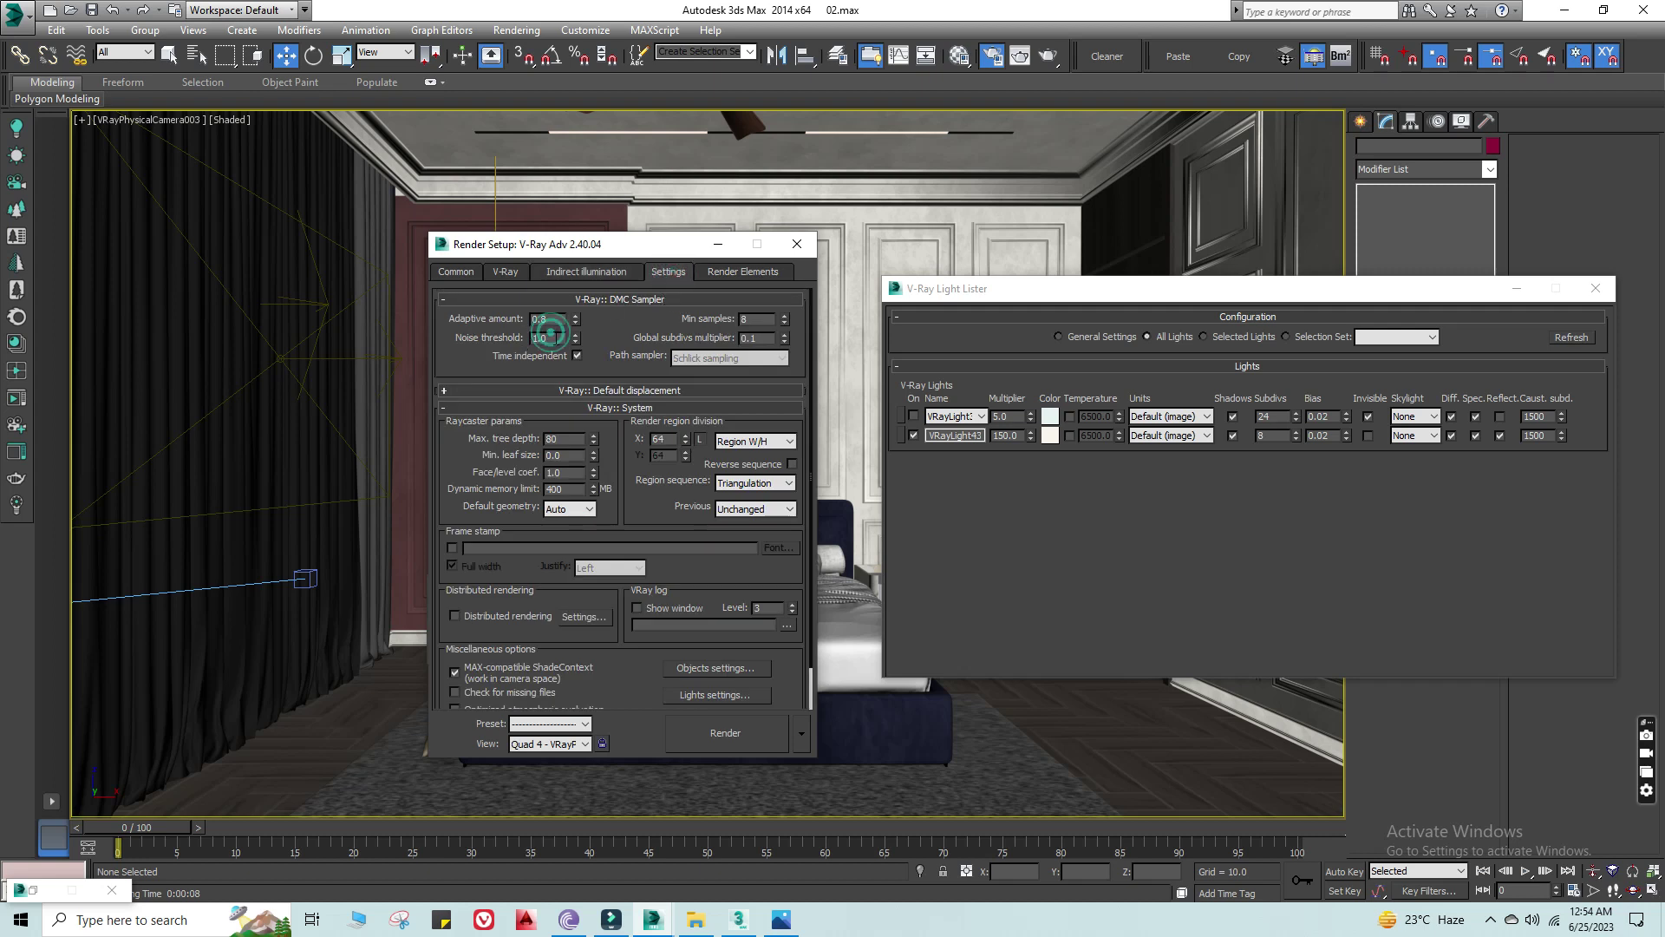
{"action": "type", "text": "1"}
{"action": "left_click", "coordinate": [501, 272]}
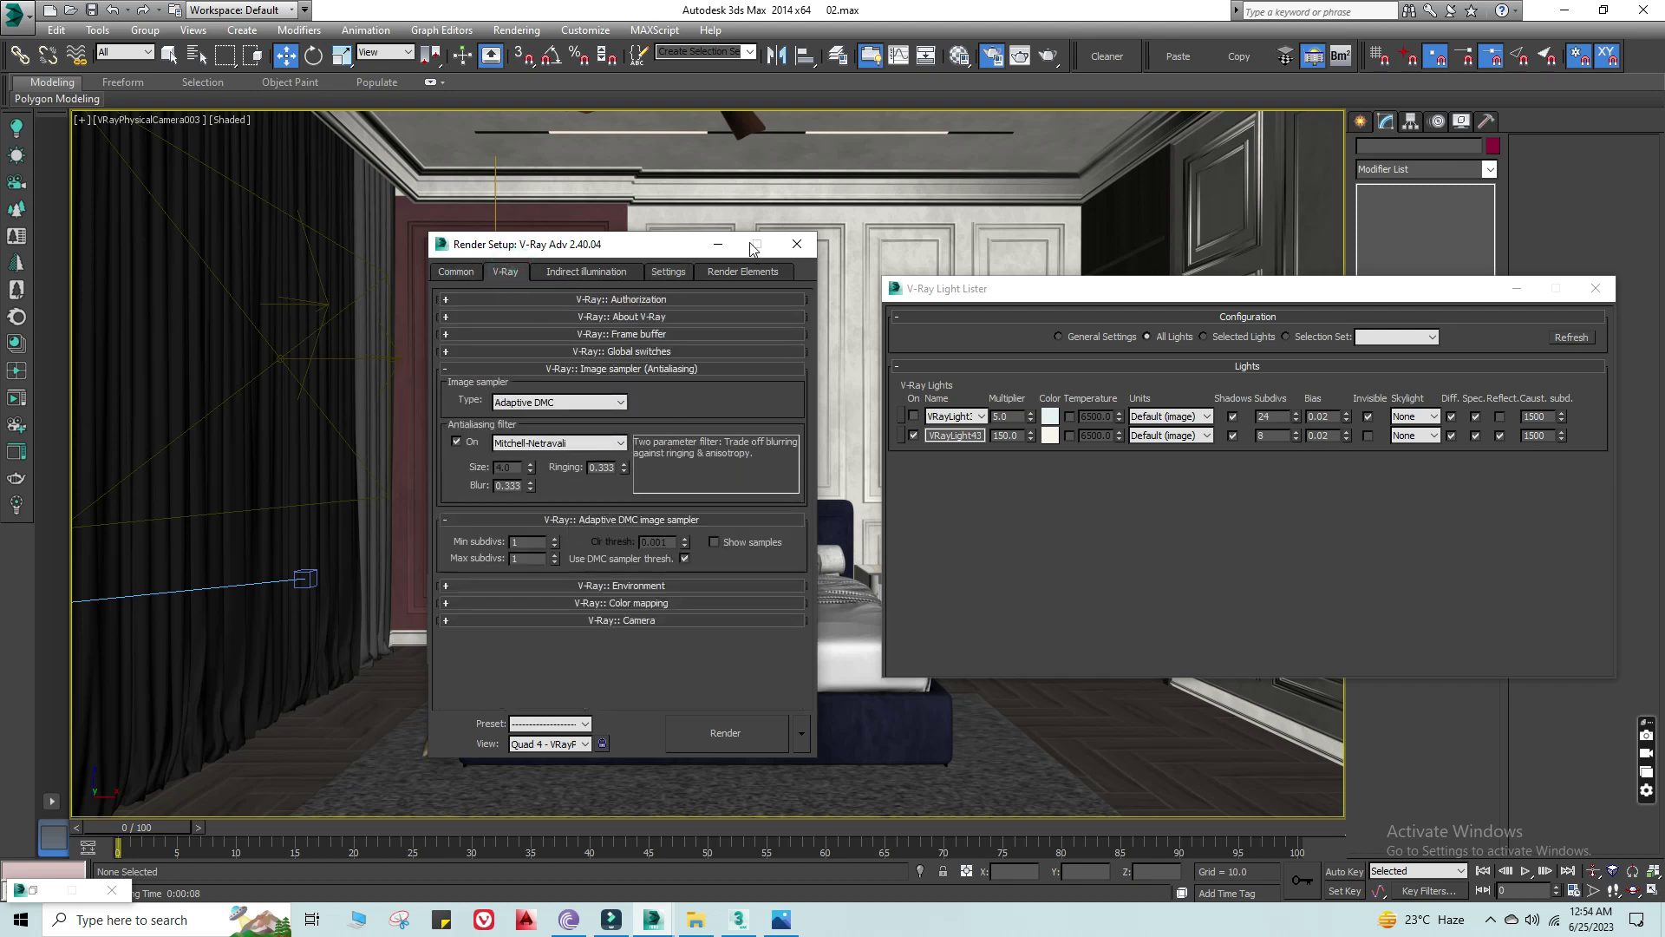
{"action": "left_click", "coordinate": [731, 752]}
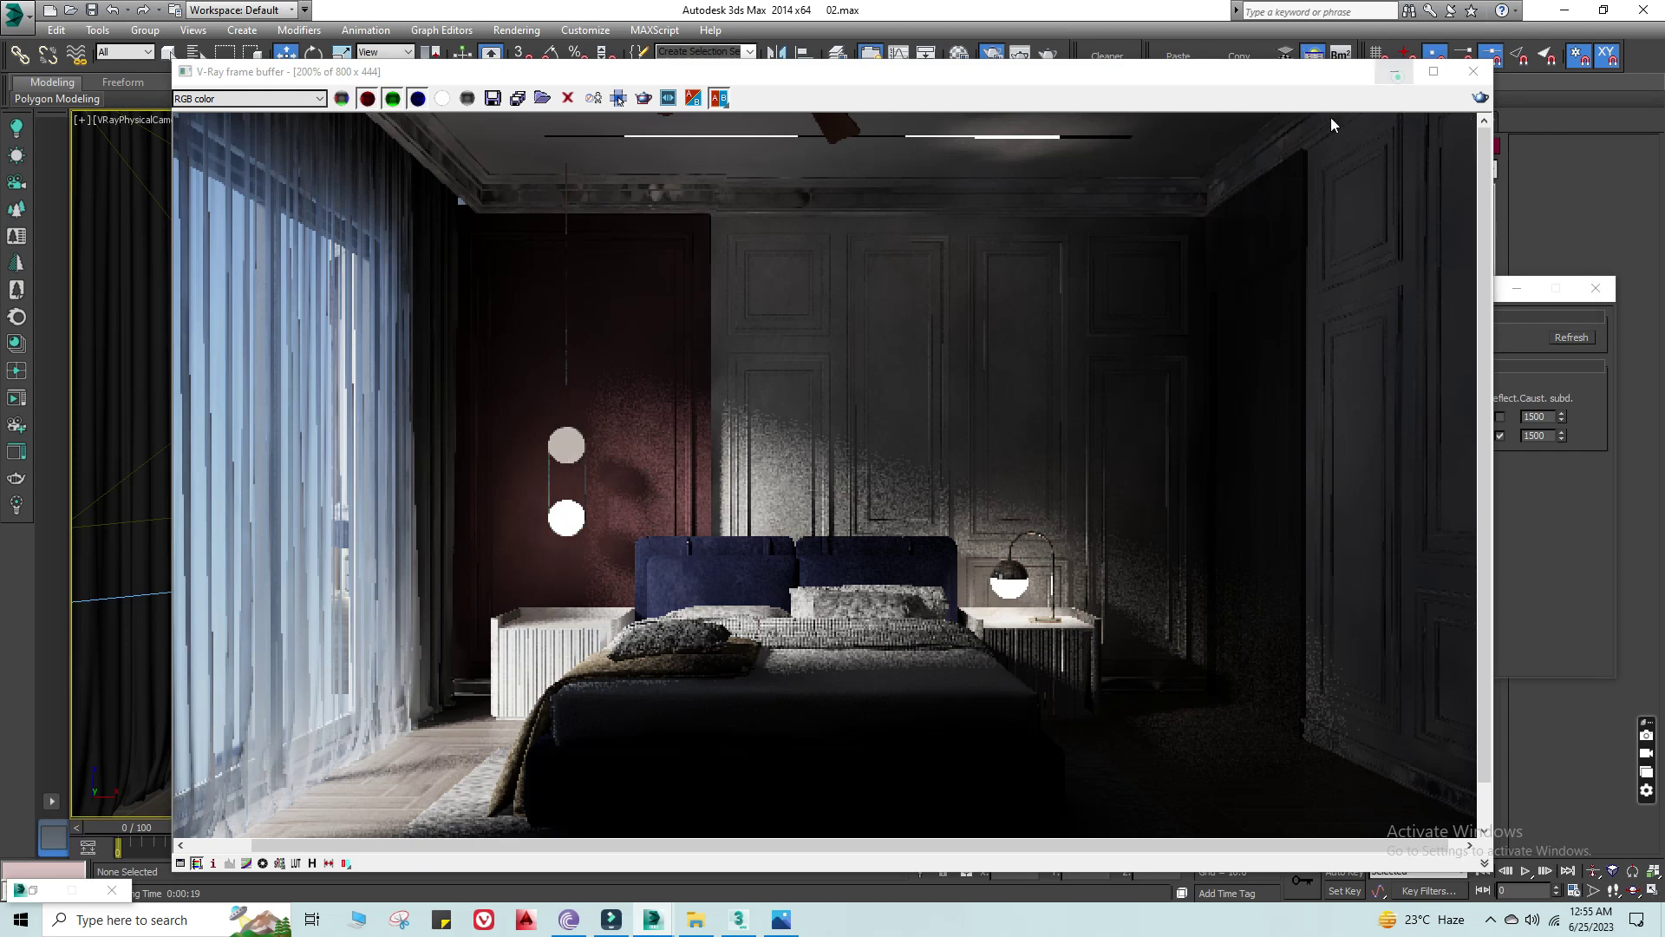
Step: Minimize the finished render's frame buffer and close Render Setup
{"action": "left_click", "coordinate": [1397, 78]}
{"action": "left_click", "coordinate": [798, 239]}
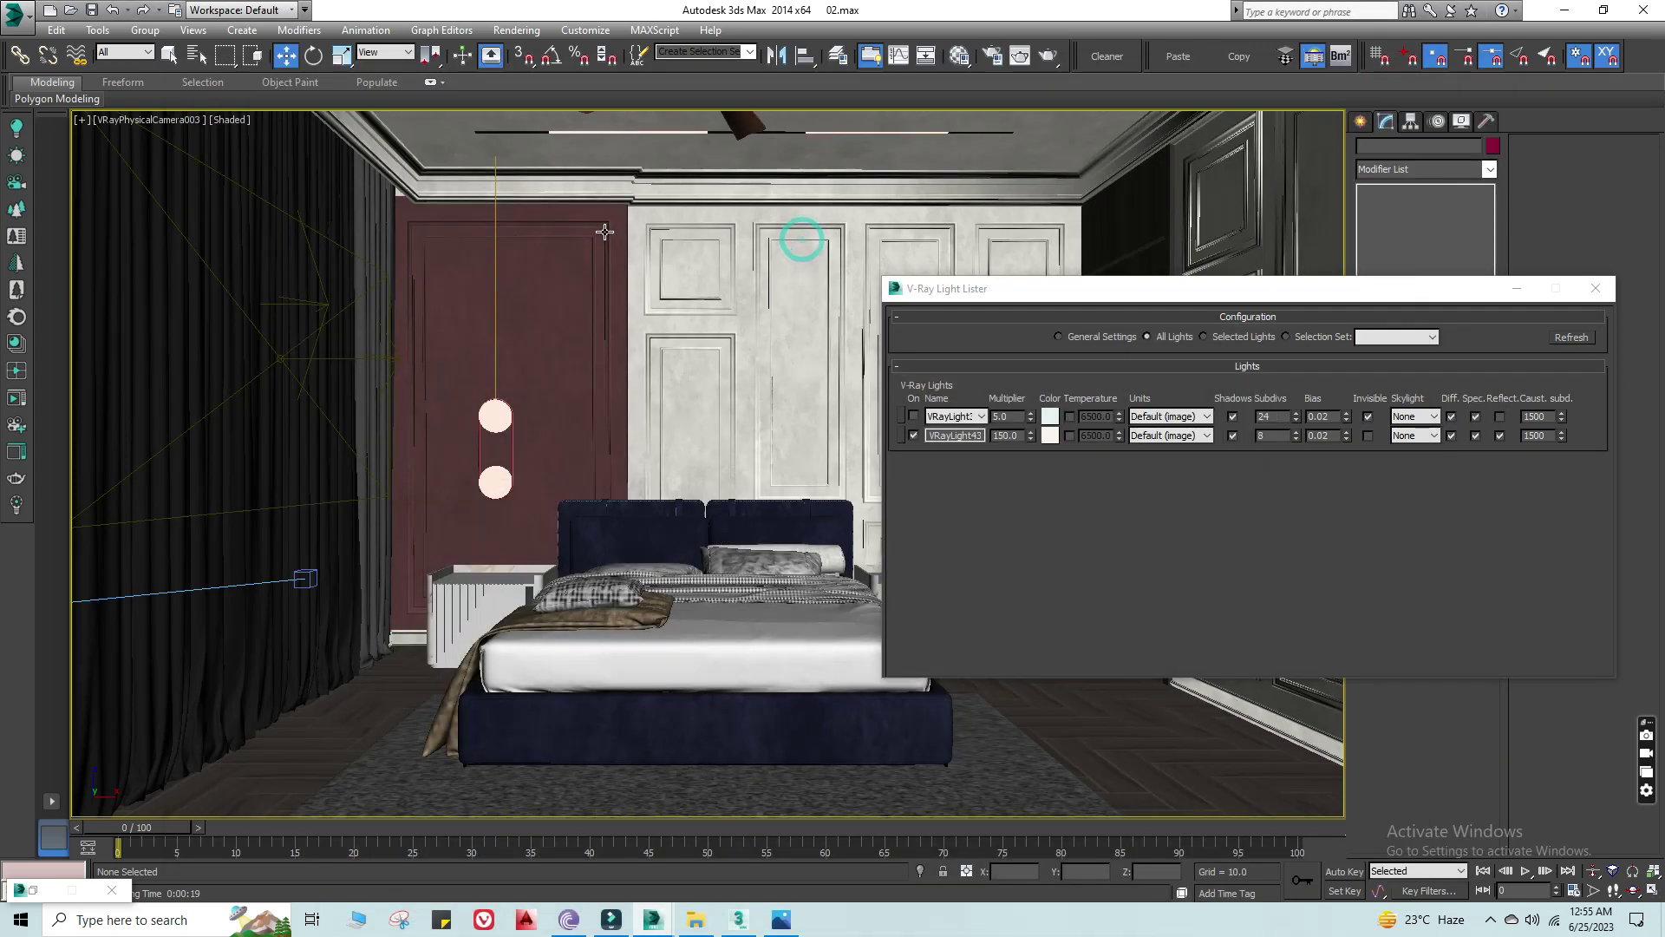
Step: Minimize the Light Lister and isolate the selected wall and door panels
{"action": "left_click", "coordinate": [613, 245]}
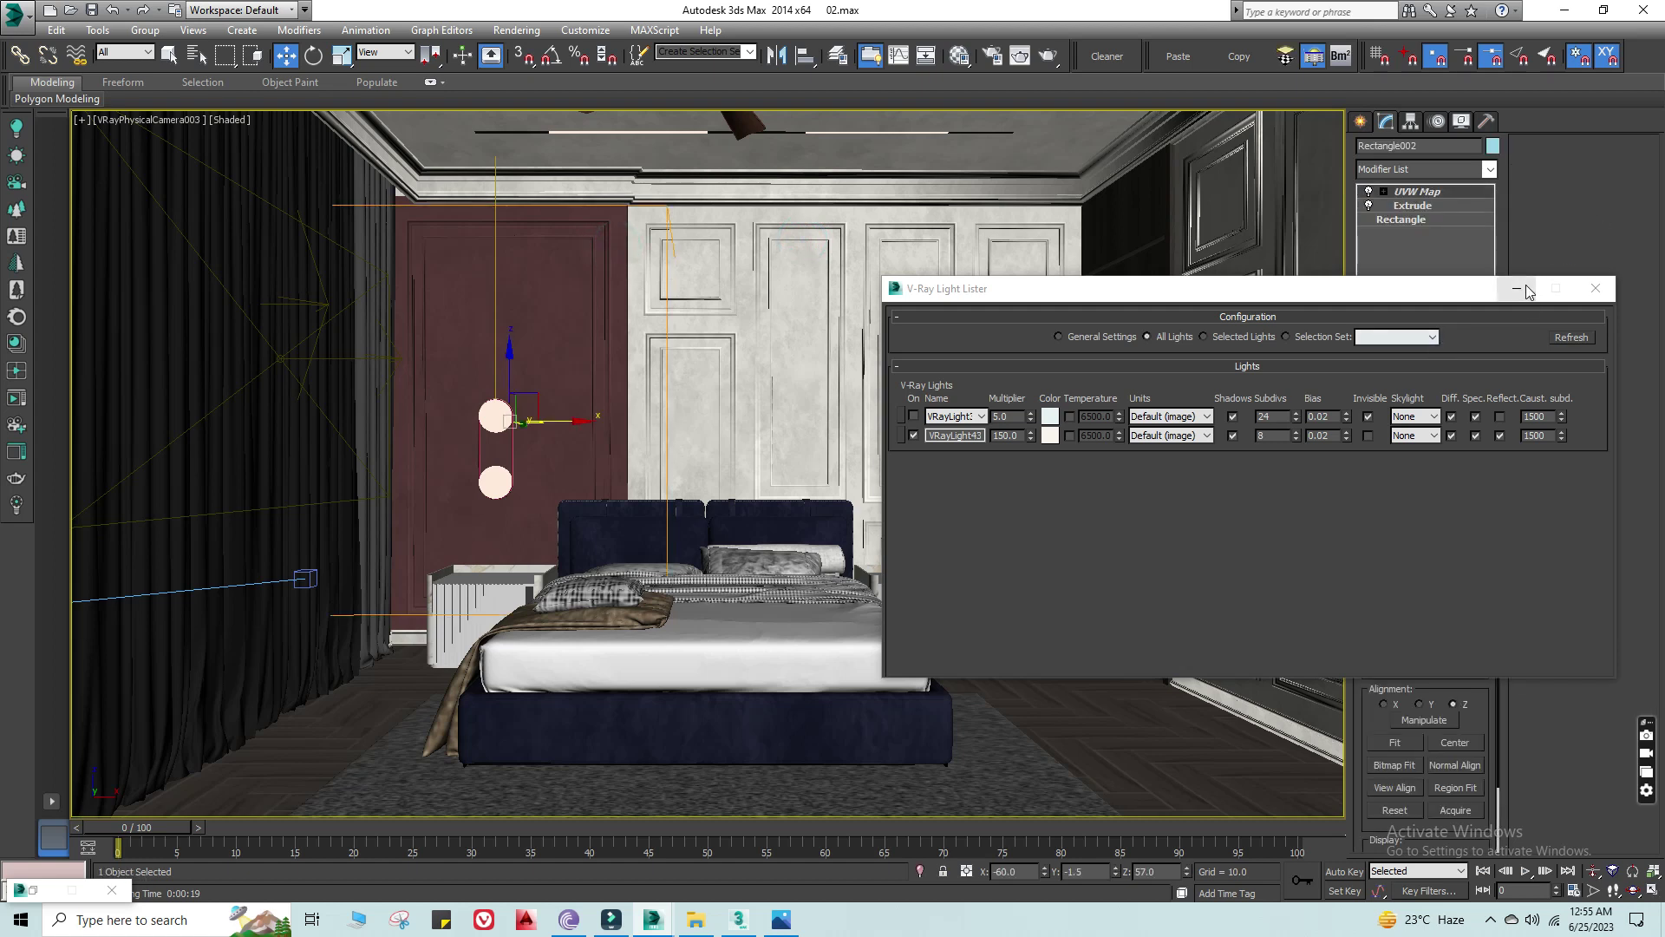
{"action": "left_click", "coordinate": [1516, 289]}
{"action": "left_click", "coordinate": [145, 29]}
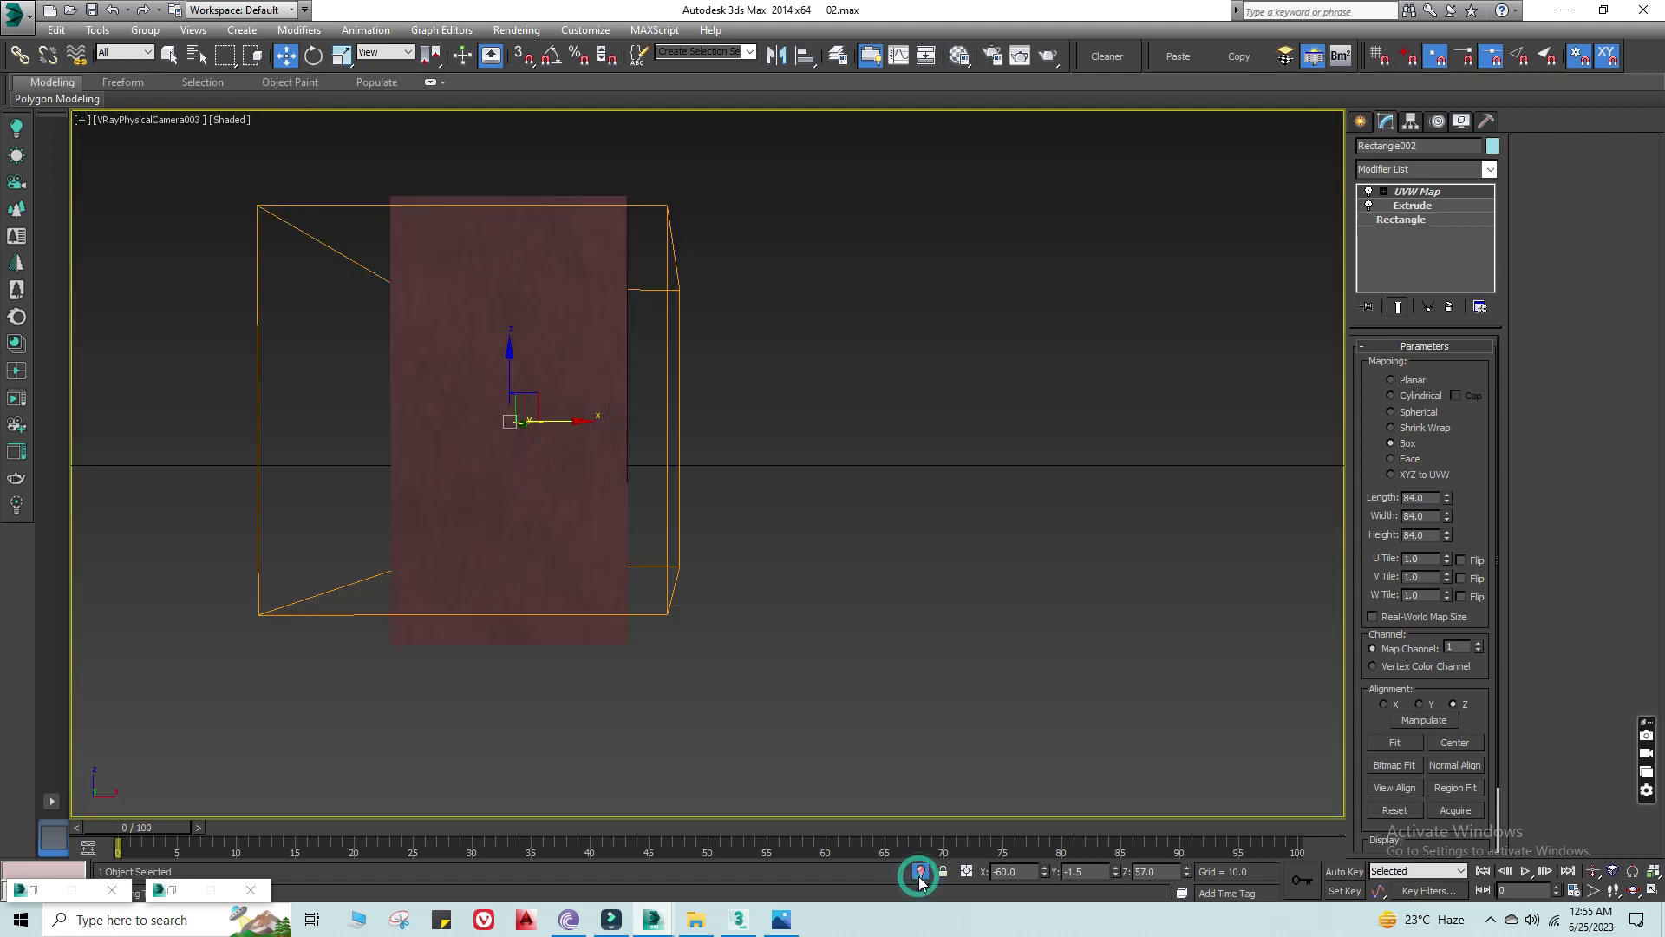
{"action": "left_click", "coordinate": [754, 545]}
{"action": "left_click", "coordinate": [543, 371]}
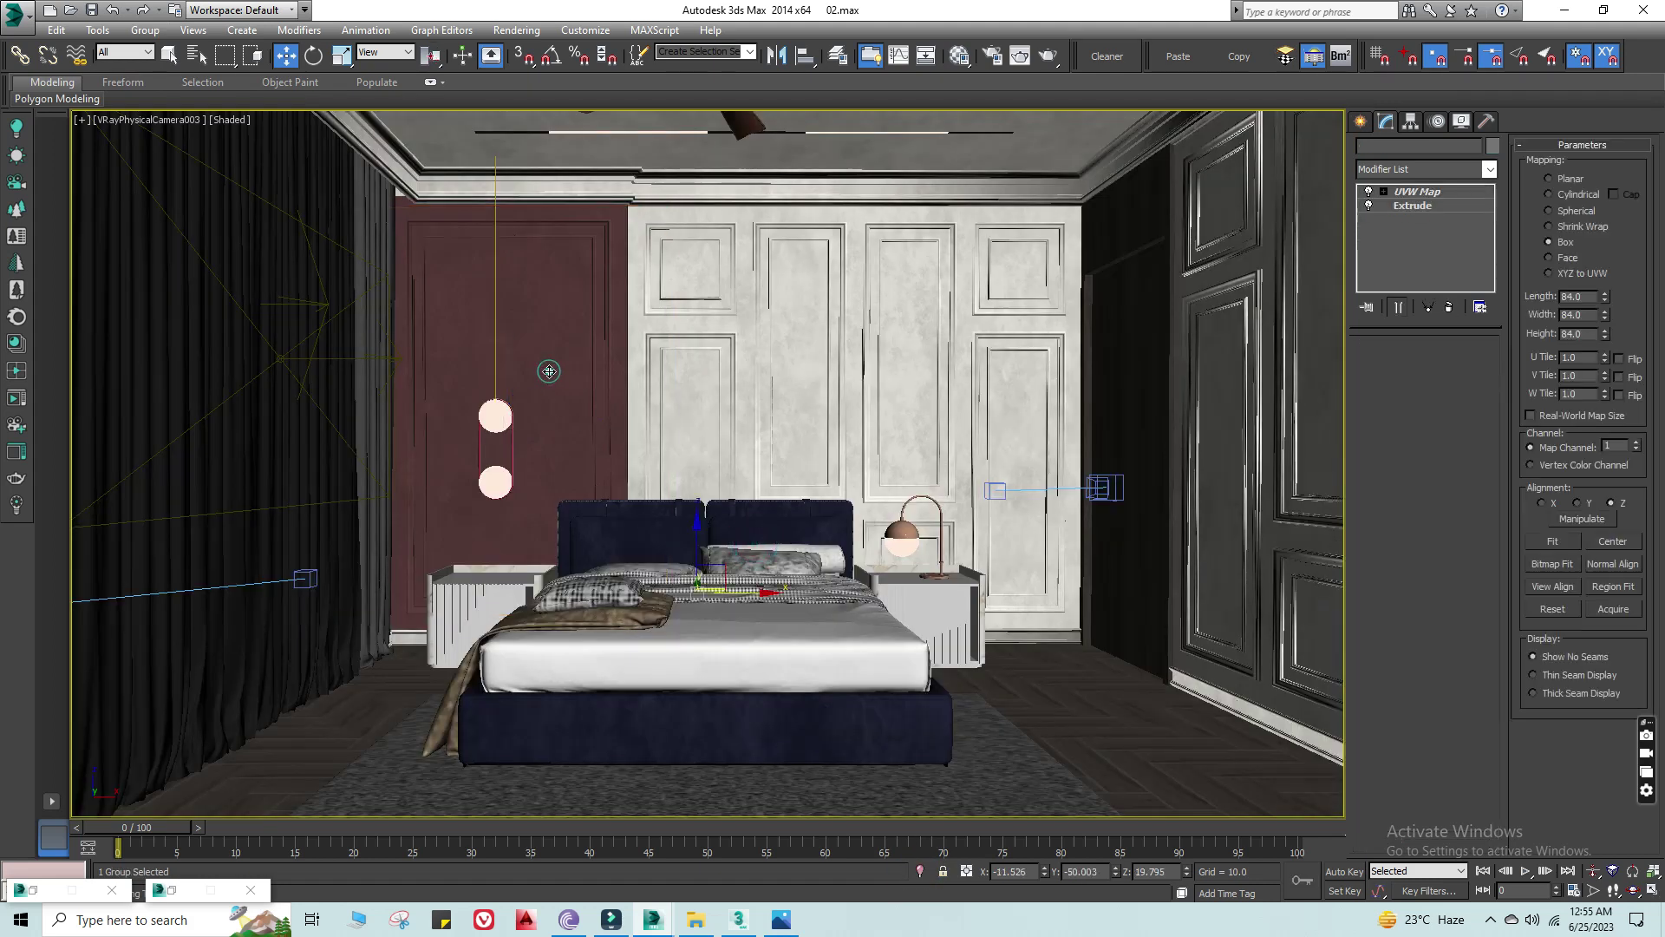
{"action": "left_click", "coordinate": [536, 321], "text": "ctrl"}
{"action": "left_click", "coordinate": [145, 31]}
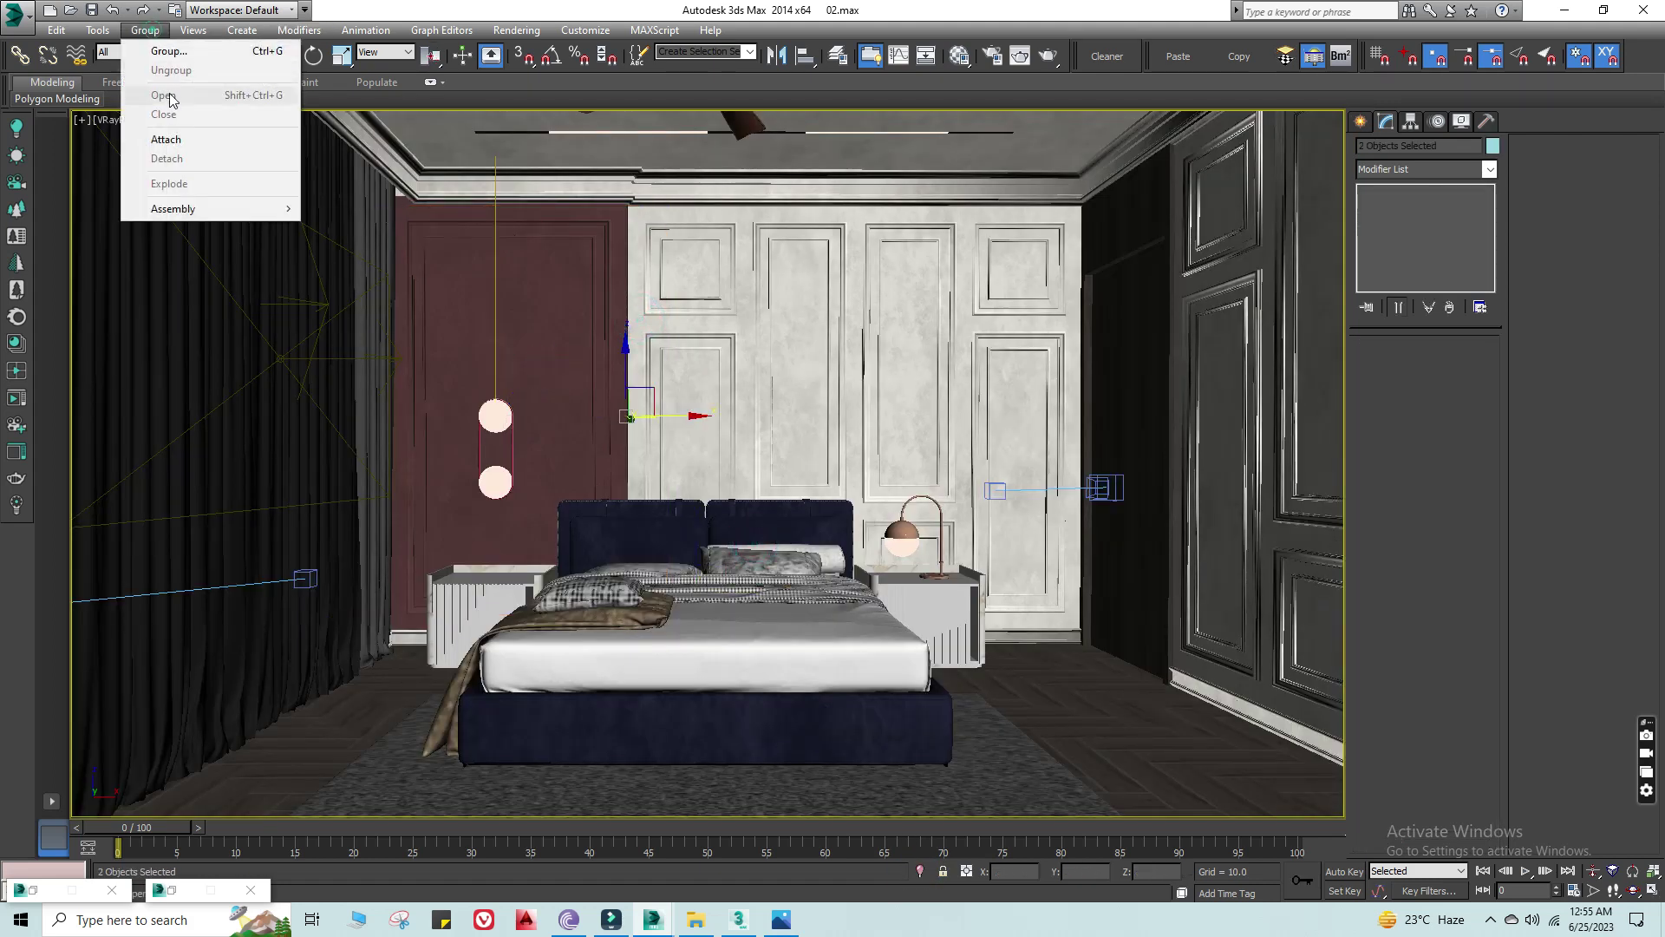
{"action": "left_click", "coordinate": [920, 871]}
Step: Frame the isolated wall panels in Left view, ready for creating a V-Ray light
{"action": "left_click", "coordinate": [871, 730]}
{"action": "key", "text": "z"}
{"action": "scroll", "coordinate": [569, 440], "scroll_direction": "up", "scroll_amount": 3}
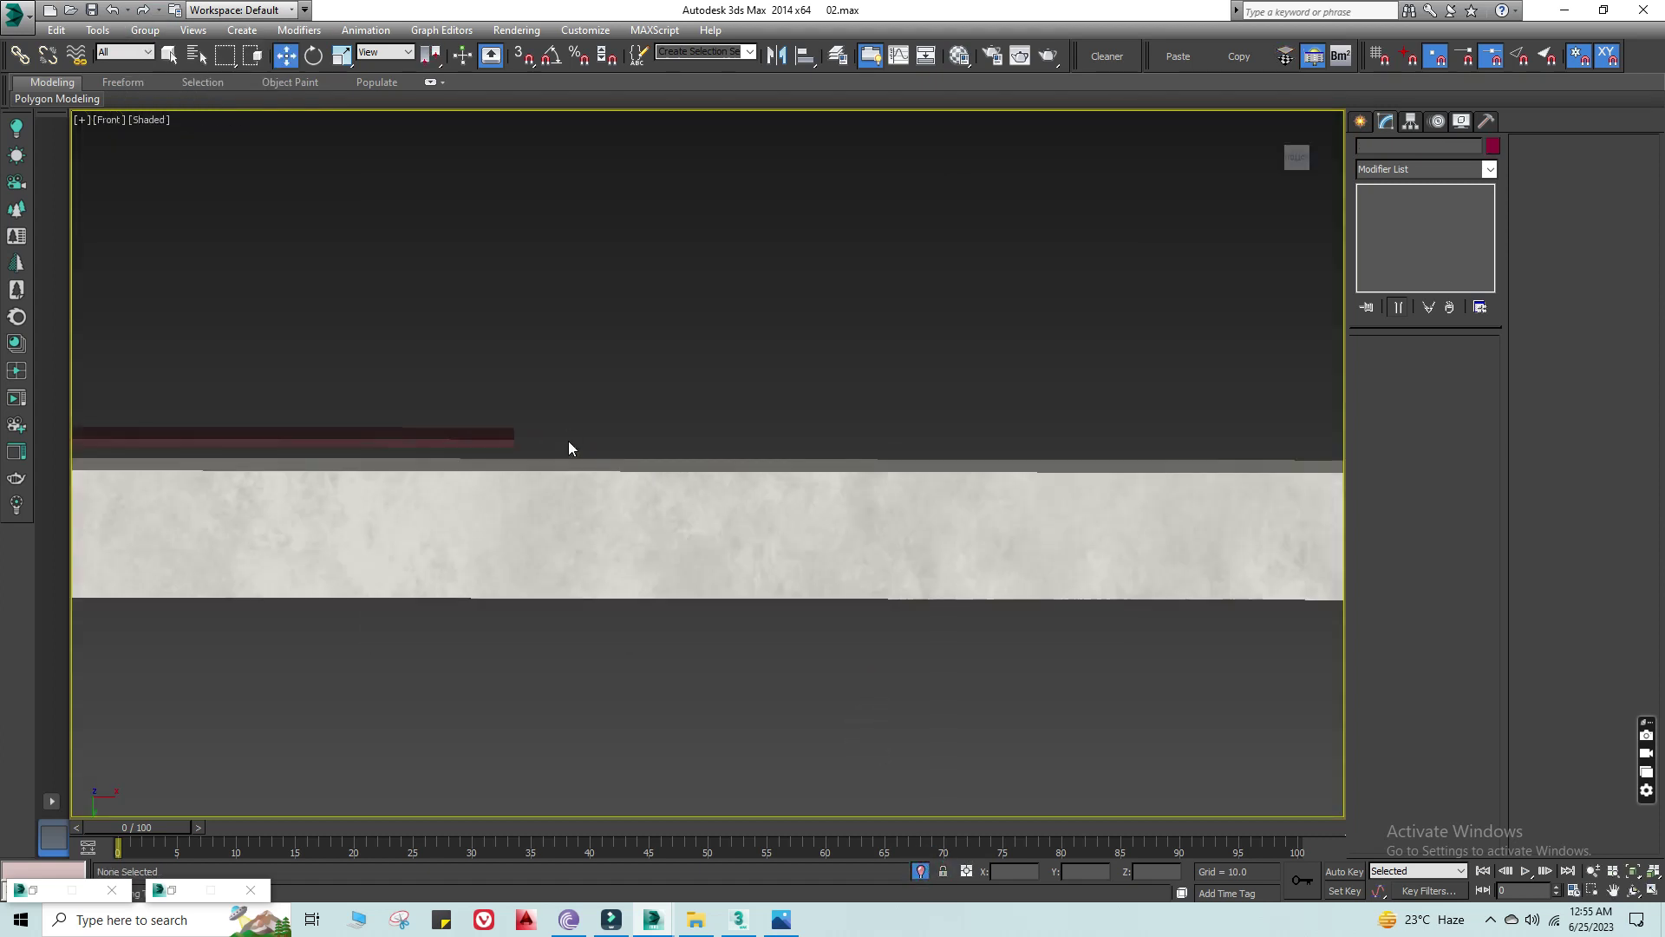
{"action": "key", "text": "l"}
{"action": "middle_click_drag", "start_coordinate": [569, 441], "coordinate": [841, 577]}
{"action": "scroll", "coordinate": [763, 465], "scroll_direction": "down", "scroll_amount": 5}
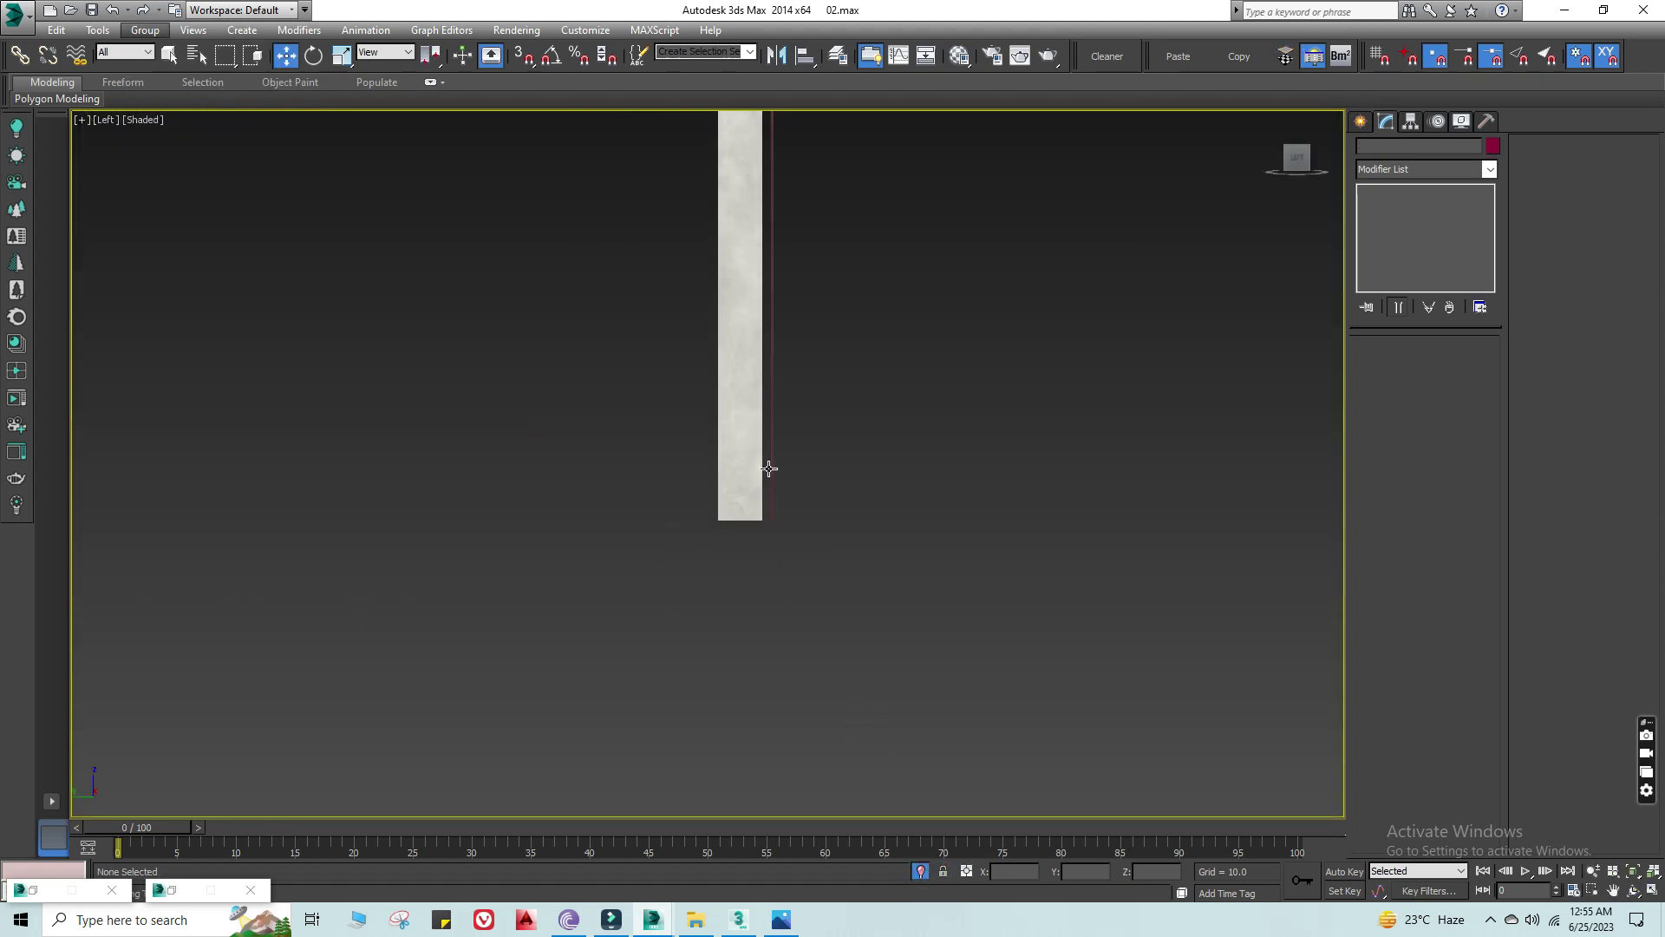
{"action": "middle_click_drag", "start_coordinate": [763, 465], "coordinate": [756, 603]}
{"action": "left_click", "coordinate": [1363, 121]}
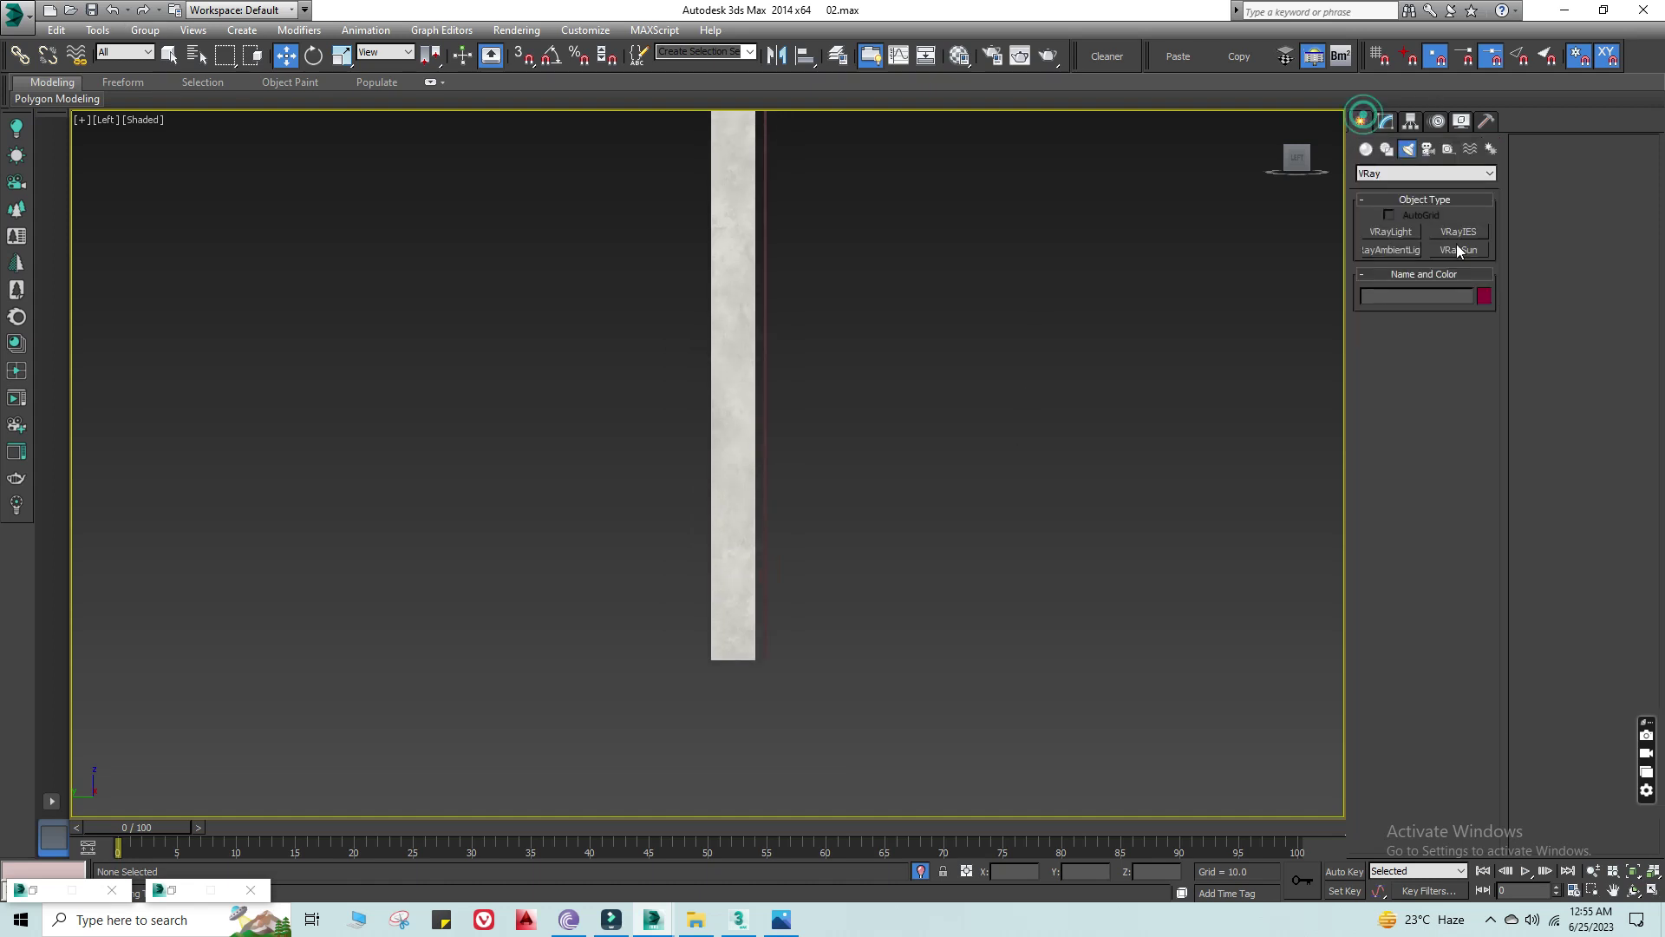
Step: Draw a plane VRayLight along the wall edge in the Left view with 3D snap on
{"action": "left_click", "coordinate": [1388, 233]}
{"action": "left_click", "coordinate": [1583, 195]}
{"action": "left_click", "coordinate": [1569, 209]}
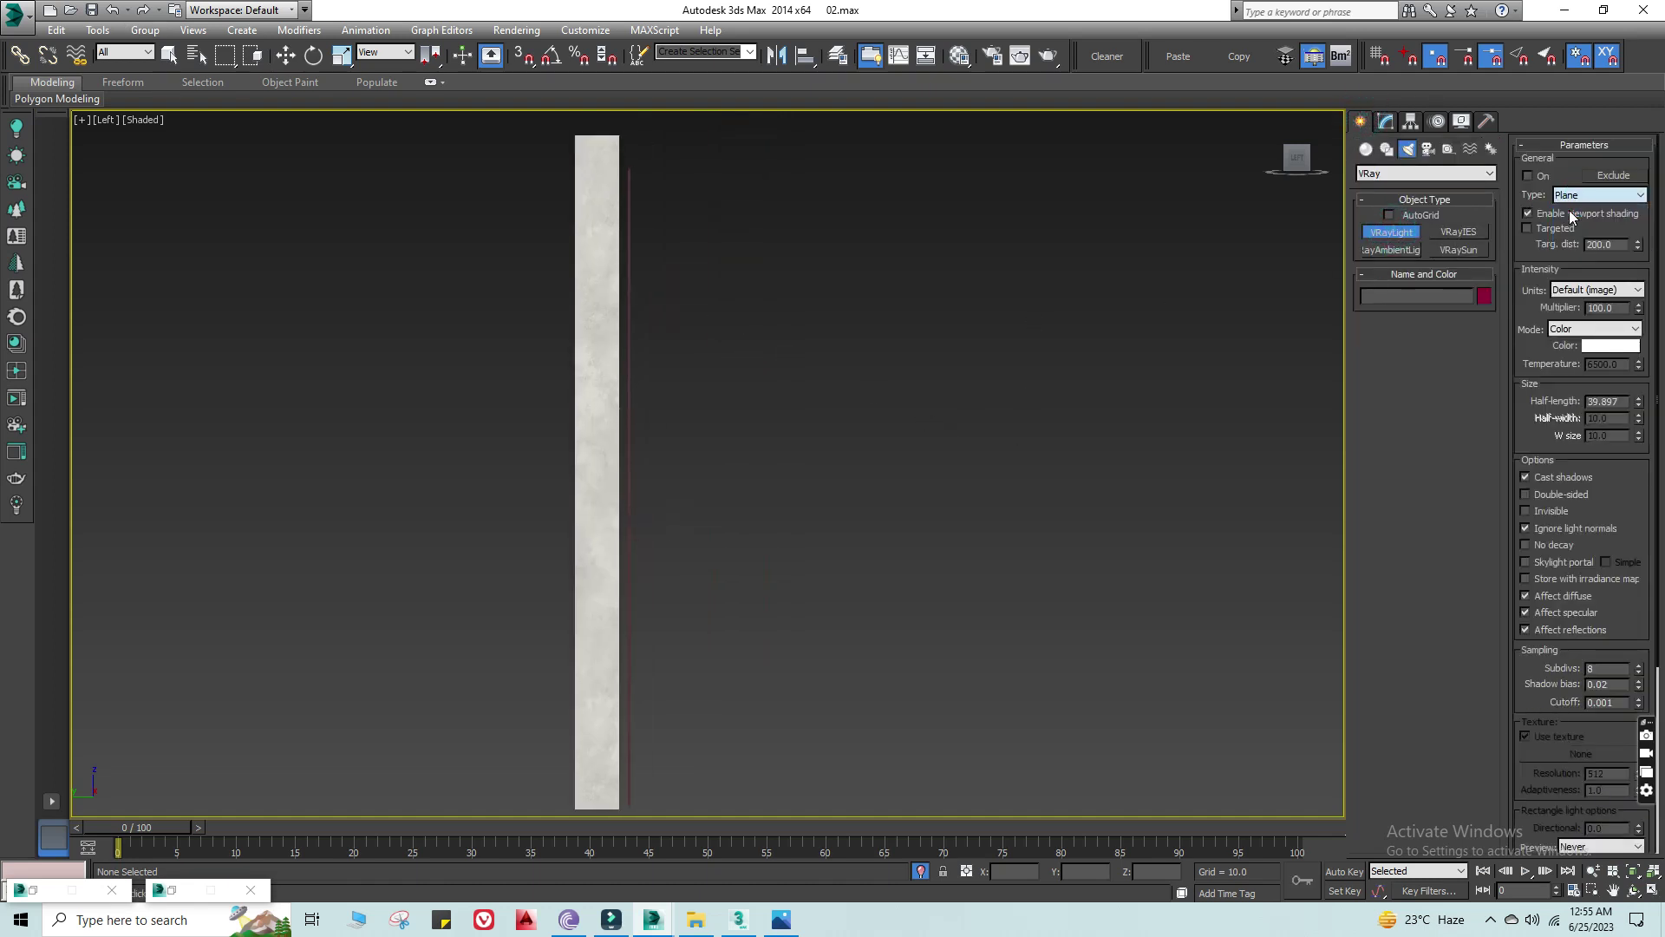
{"action": "key", "text": "s"}
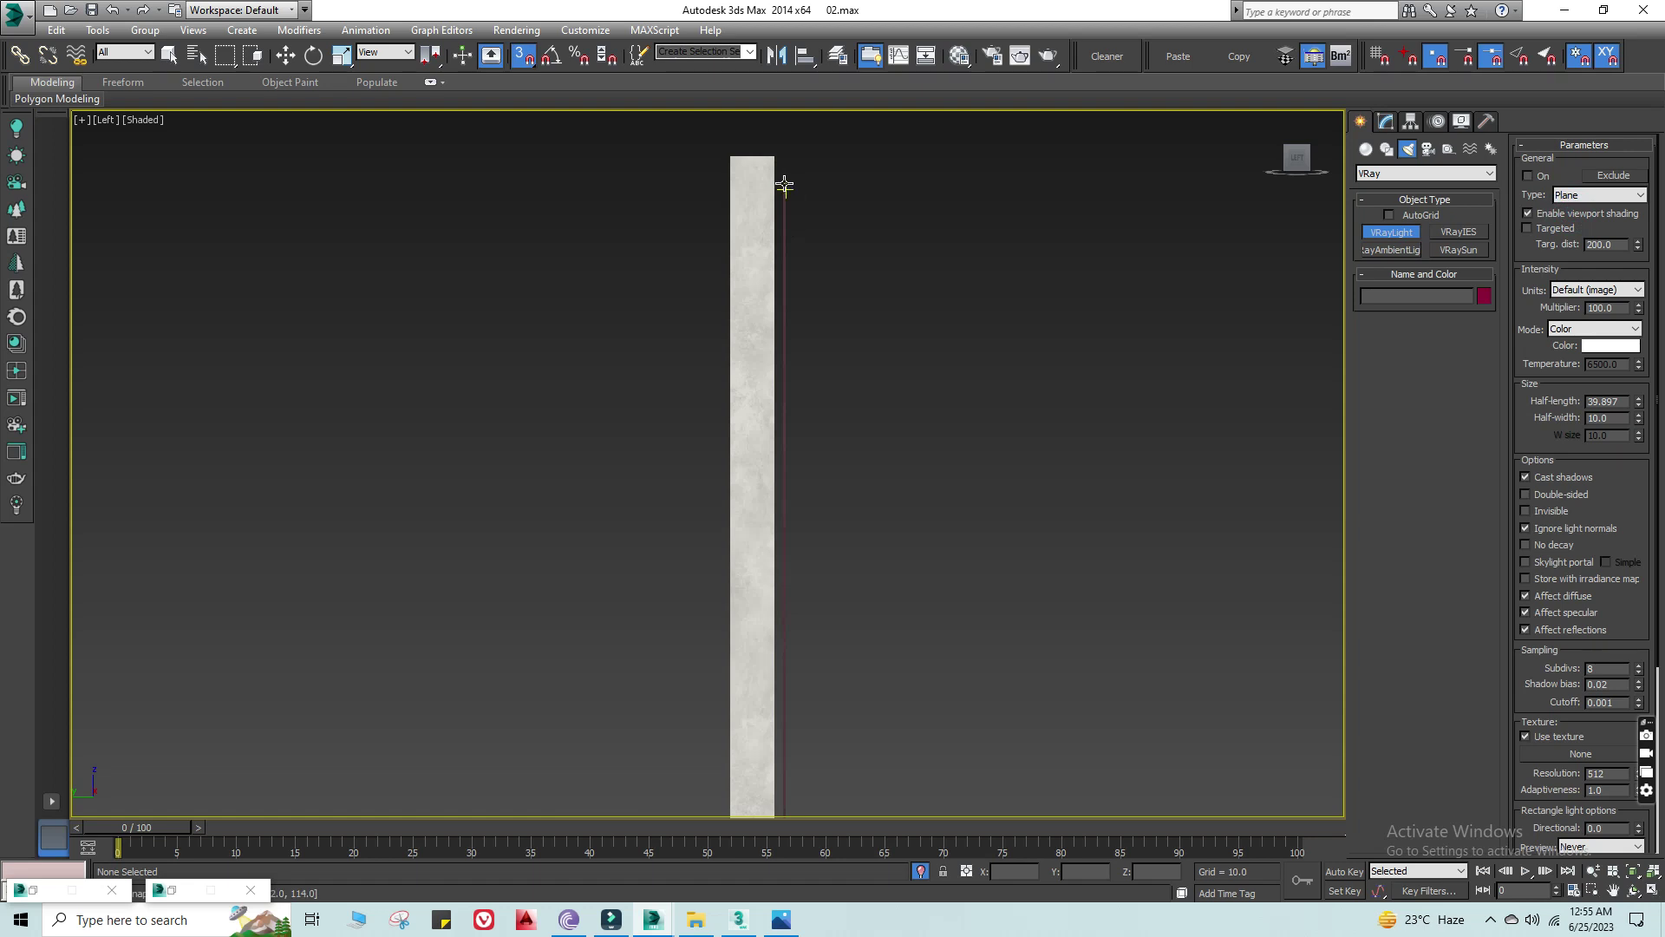
{"action": "left_click_drag", "start_coordinate": [780, 185], "coordinate": [781, 284]}
{"action": "scroll", "coordinate": [743, 465], "scroll_direction": "down", "scroll_amount": 1}
{"action": "scroll", "coordinate": [859, 520], "scroll_direction": "up", "scroll_amount": 3}
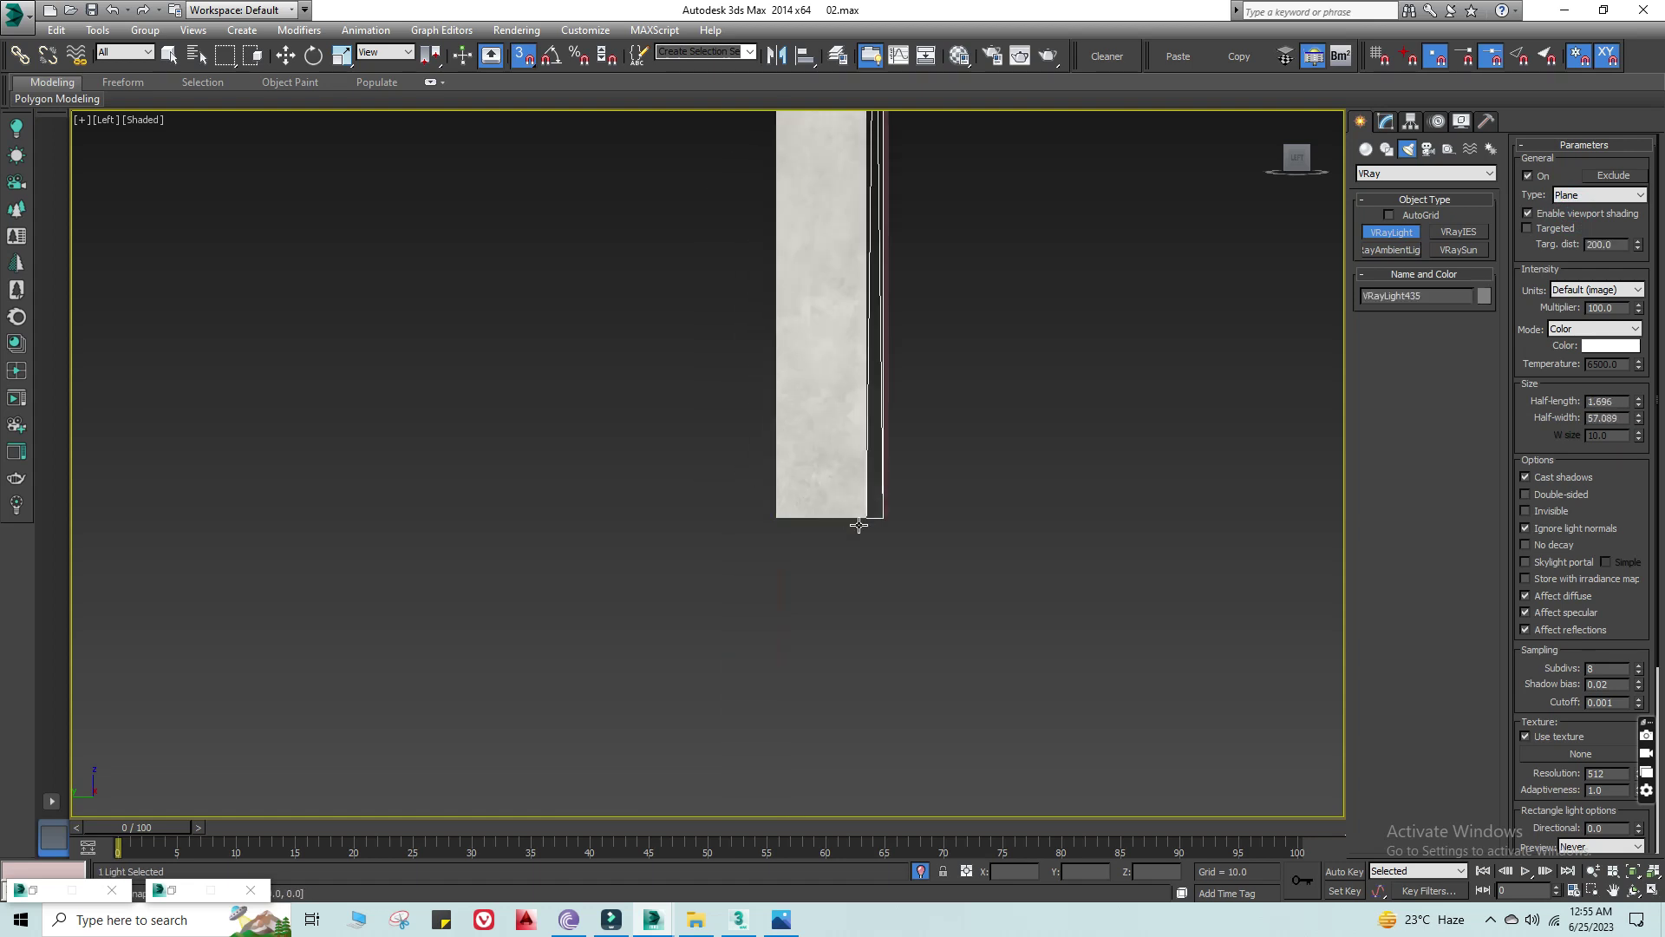
{"action": "scroll", "coordinate": [843, 509], "scroll_direction": "up", "scroll_amount": 2}
{"action": "left_click_drag", "start_coordinate": [843, 509], "coordinate": [814, 483]}
{"action": "right_click", "coordinate": [978, 483]}
Step: Set the new plane light's half-length to 0.5 and switch to the Top view
{"action": "left_click", "coordinate": [1385, 122]}
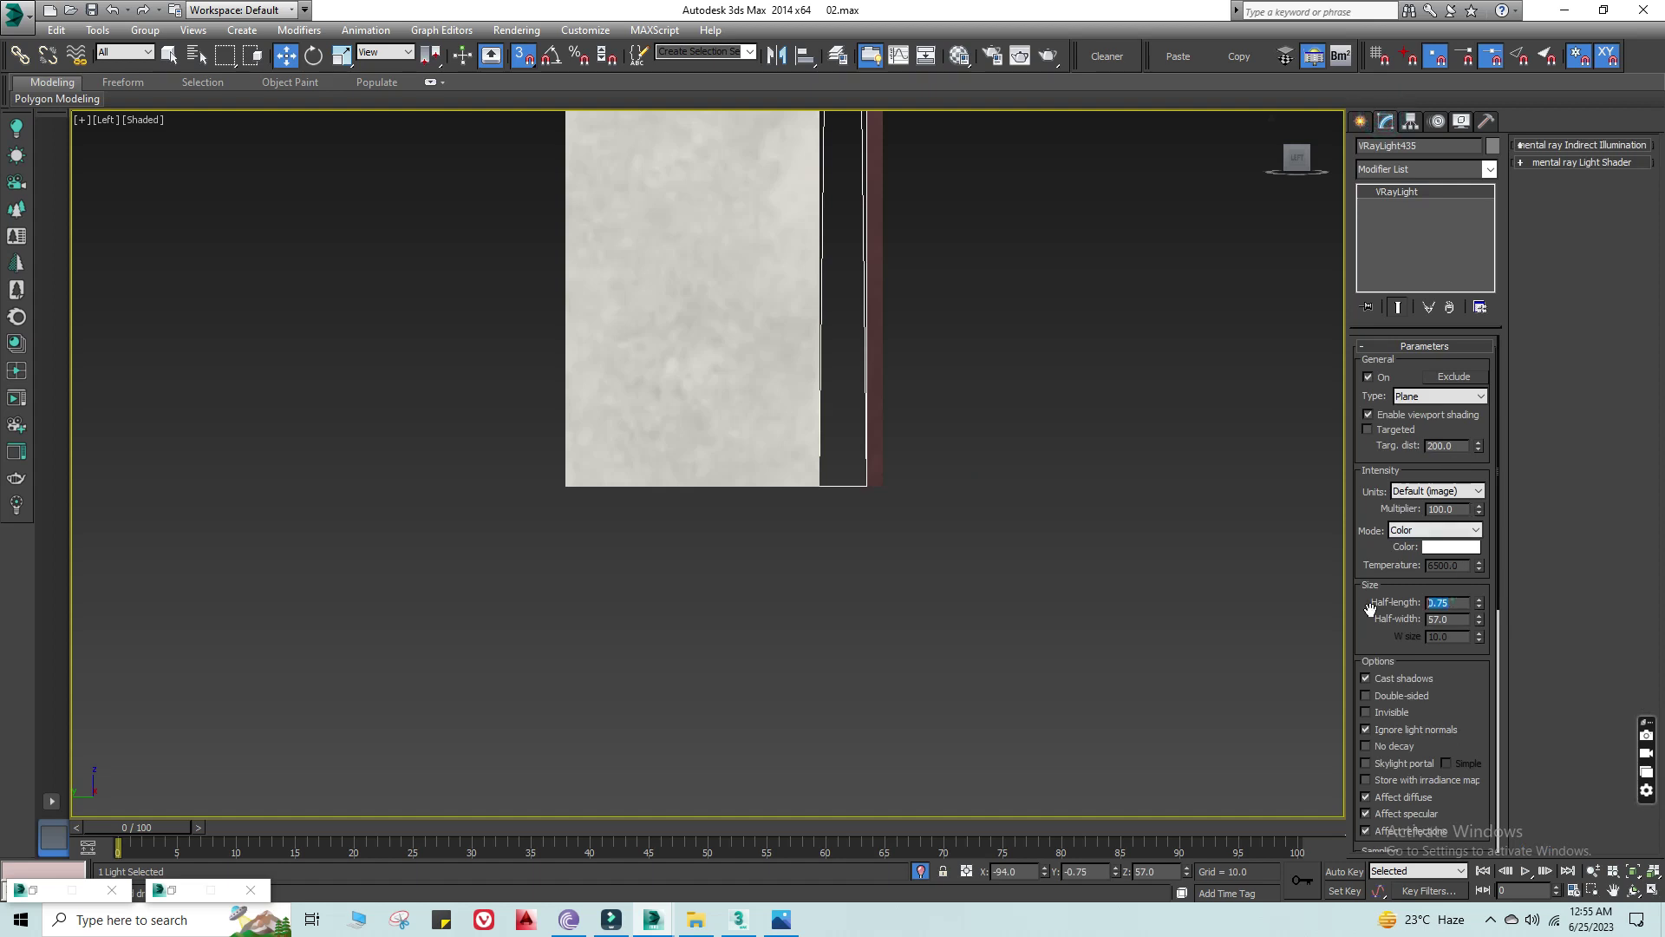
{"action": "type", "text": "0.5"}
{"action": "key", "text": "Return"}
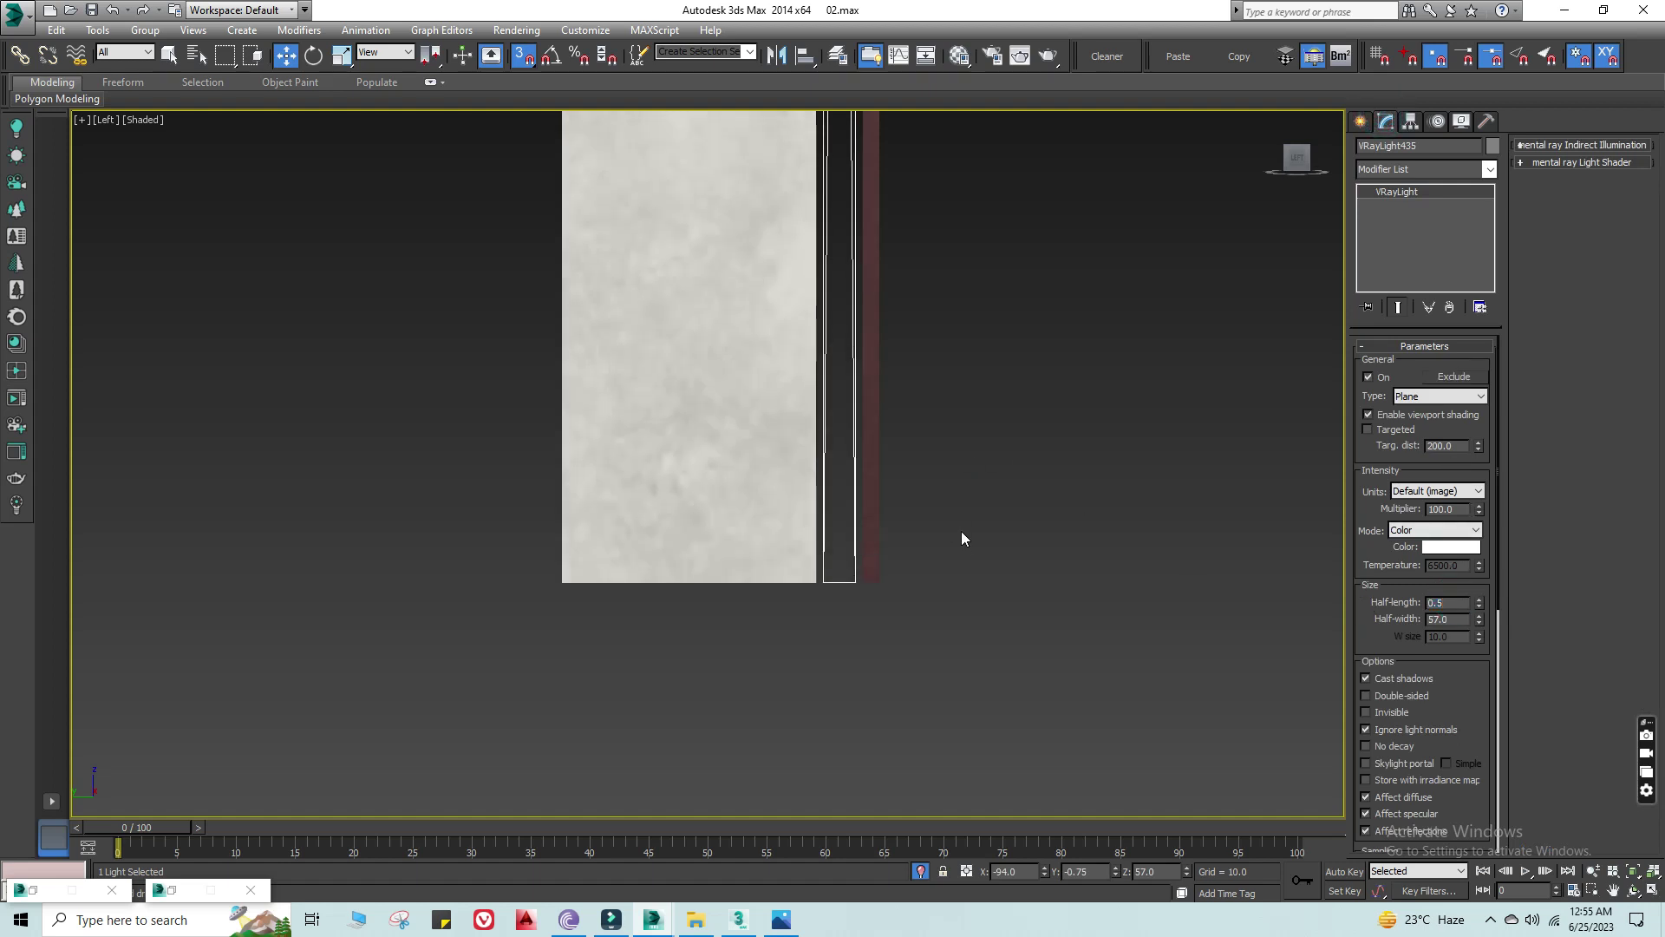
{"action": "key", "text": "t"}
{"action": "scroll", "coordinate": [961, 528], "scroll_direction": "up", "scroll_amount": 5}
{"action": "scroll", "coordinate": [657, 502], "scroll_direction": "down", "scroll_amount": 3}
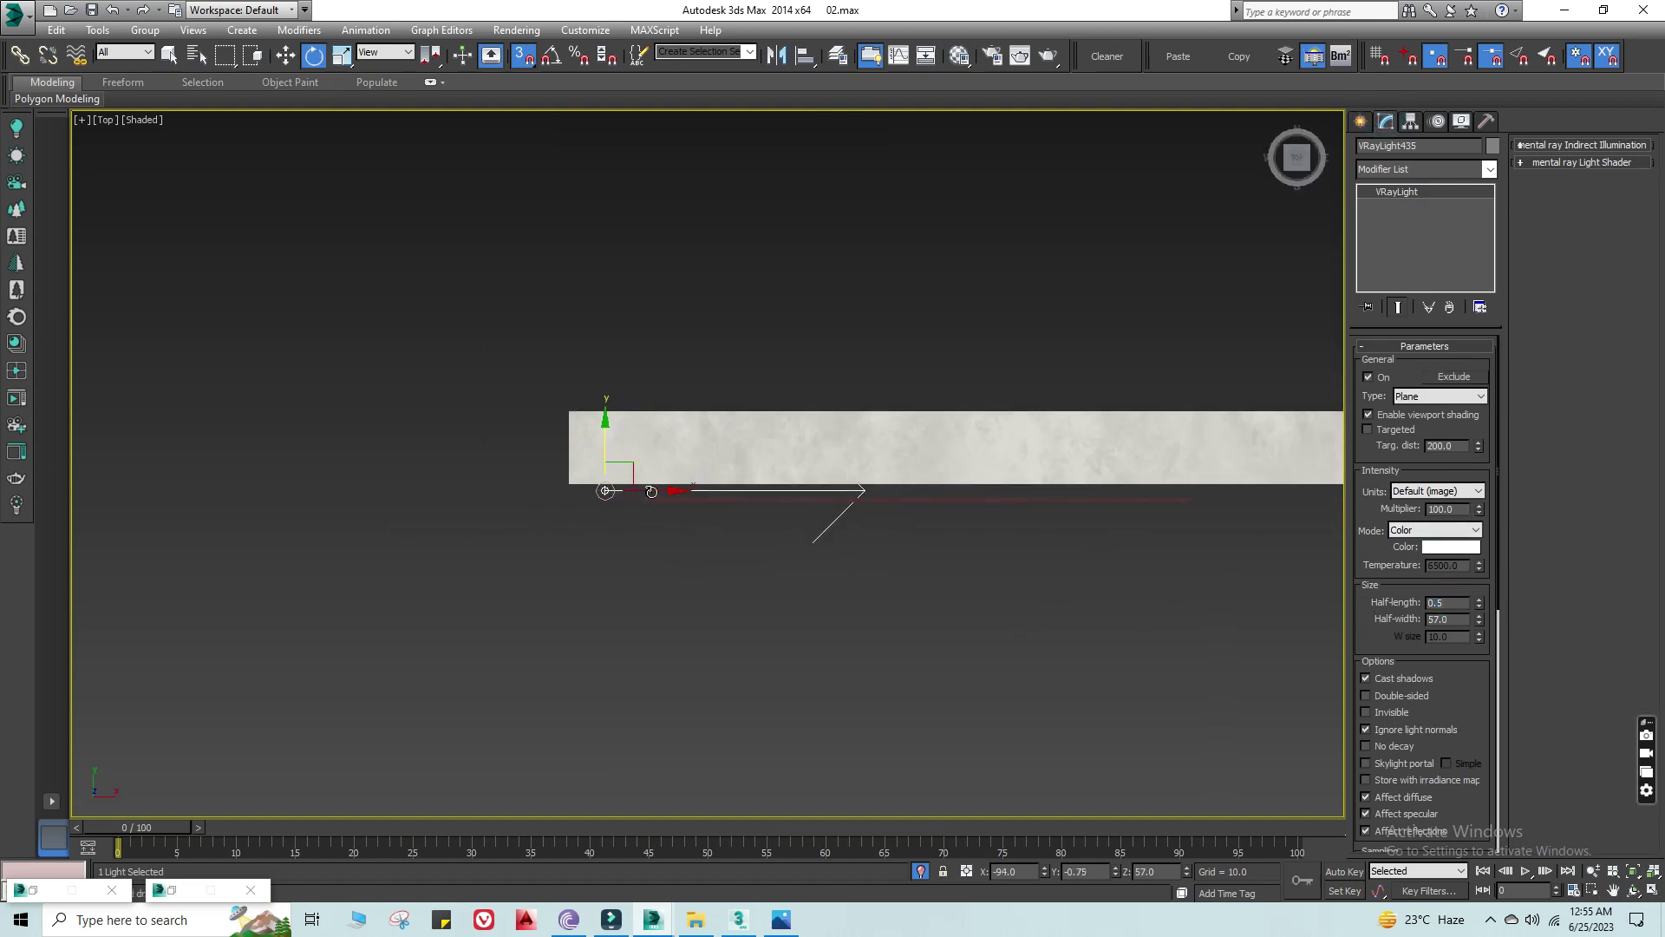
Step: Slide the plane light along the wall and rotate it using 15° angle snap
{"action": "left_click_drag", "start_coordinate": [663, 491], "coordinate": [1194, 495]}
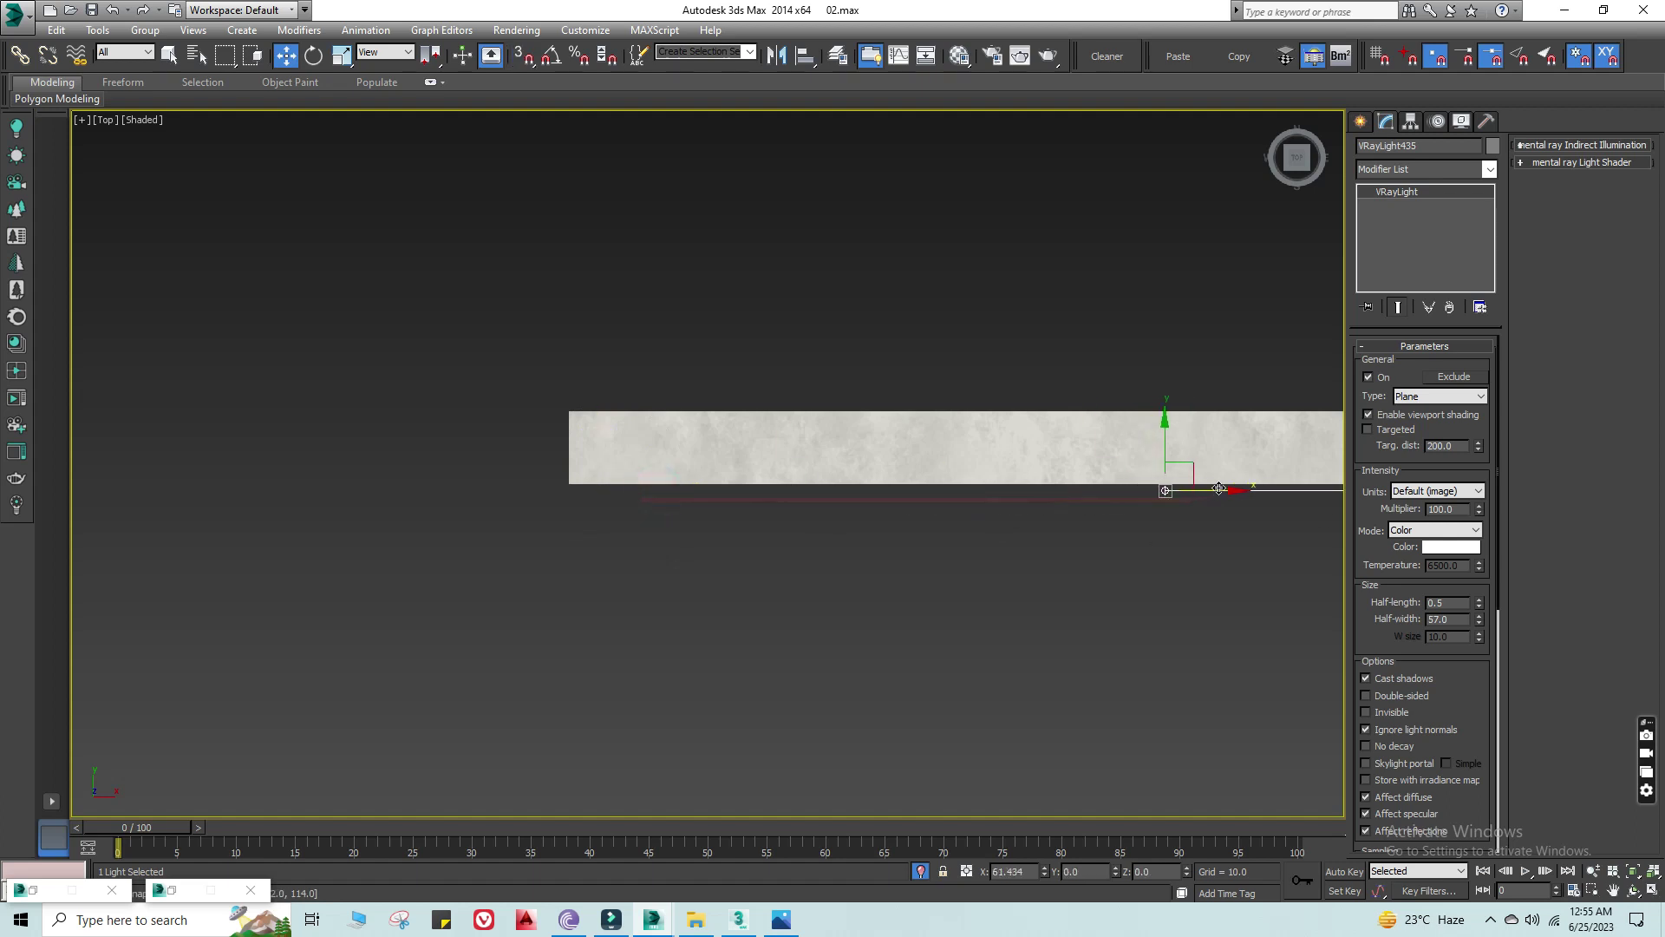
{"action": "scroll", "coordinate": [1194, 495], "scroll_direction": "up", "scroll_amount": 3}
{"action": "scroll", "coordinate": [1127, 503], "scroll_direction": "up", "scroll_amount": 3}
{"action": "scroll", "coordinate": [1107, 504], "scroll_direction": "up", "scroll_amount": 2}
{"action": "key", "text": "e"}
{"action": "middle_click_drag", "start_coordinate": [1092, 466], "coordinate": [995, 490]}
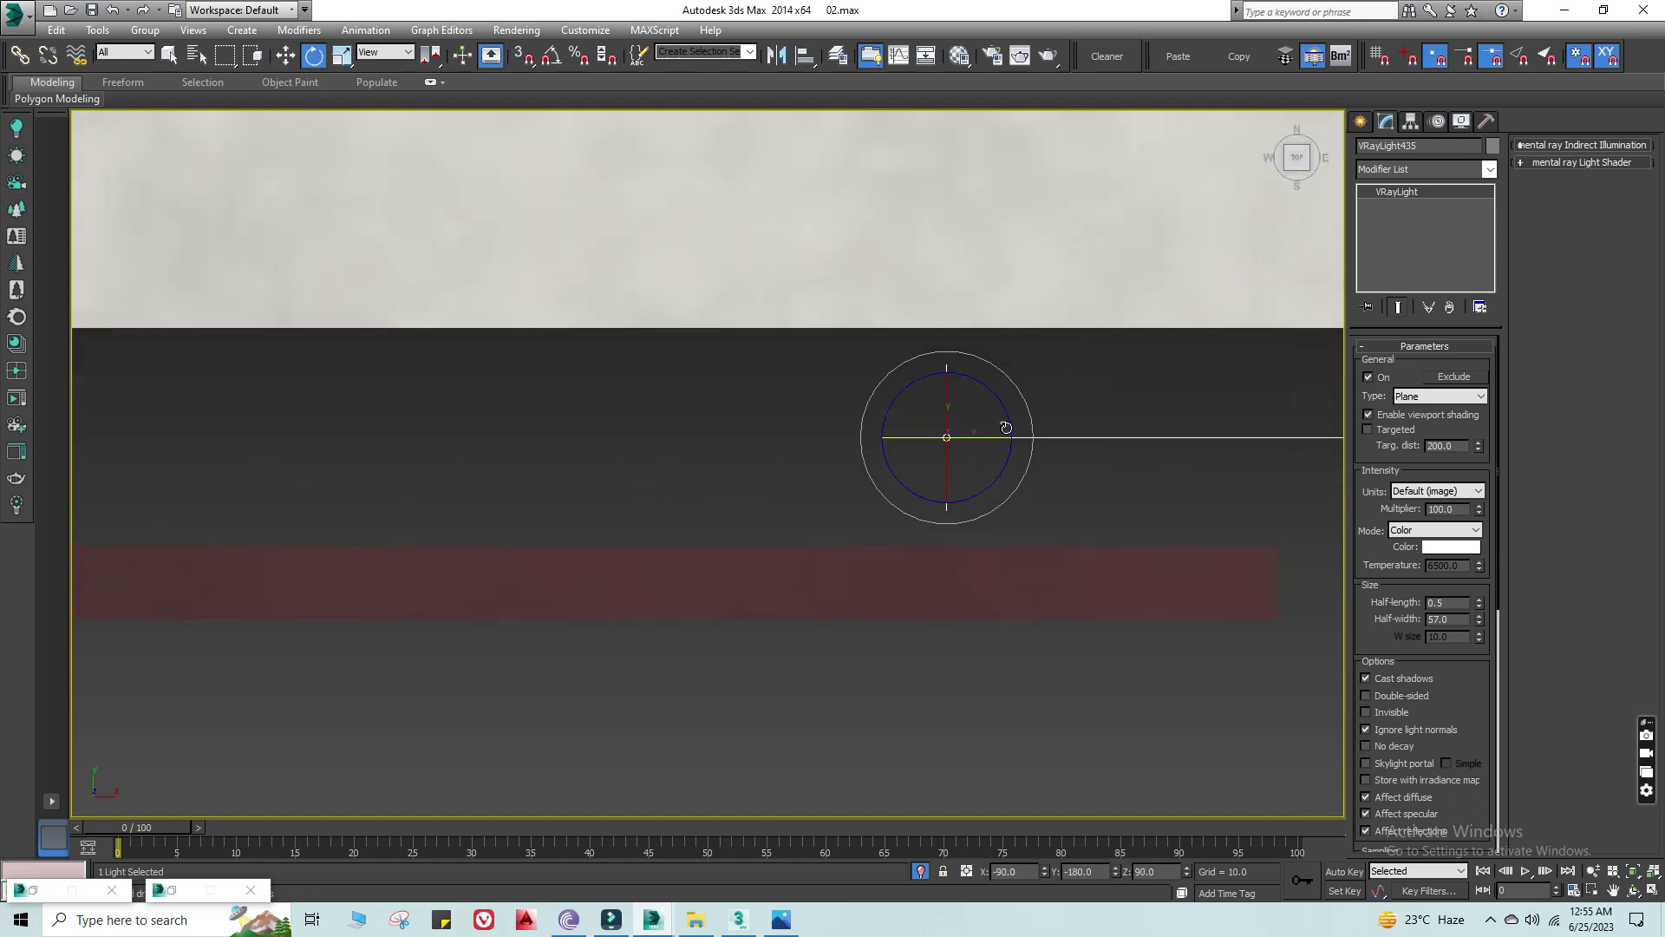
{"action": "left_click_drag", "start_coordinate": [1010, 413], "coordinate": [1010, 406]}
{"action": "key", "text": "a"}
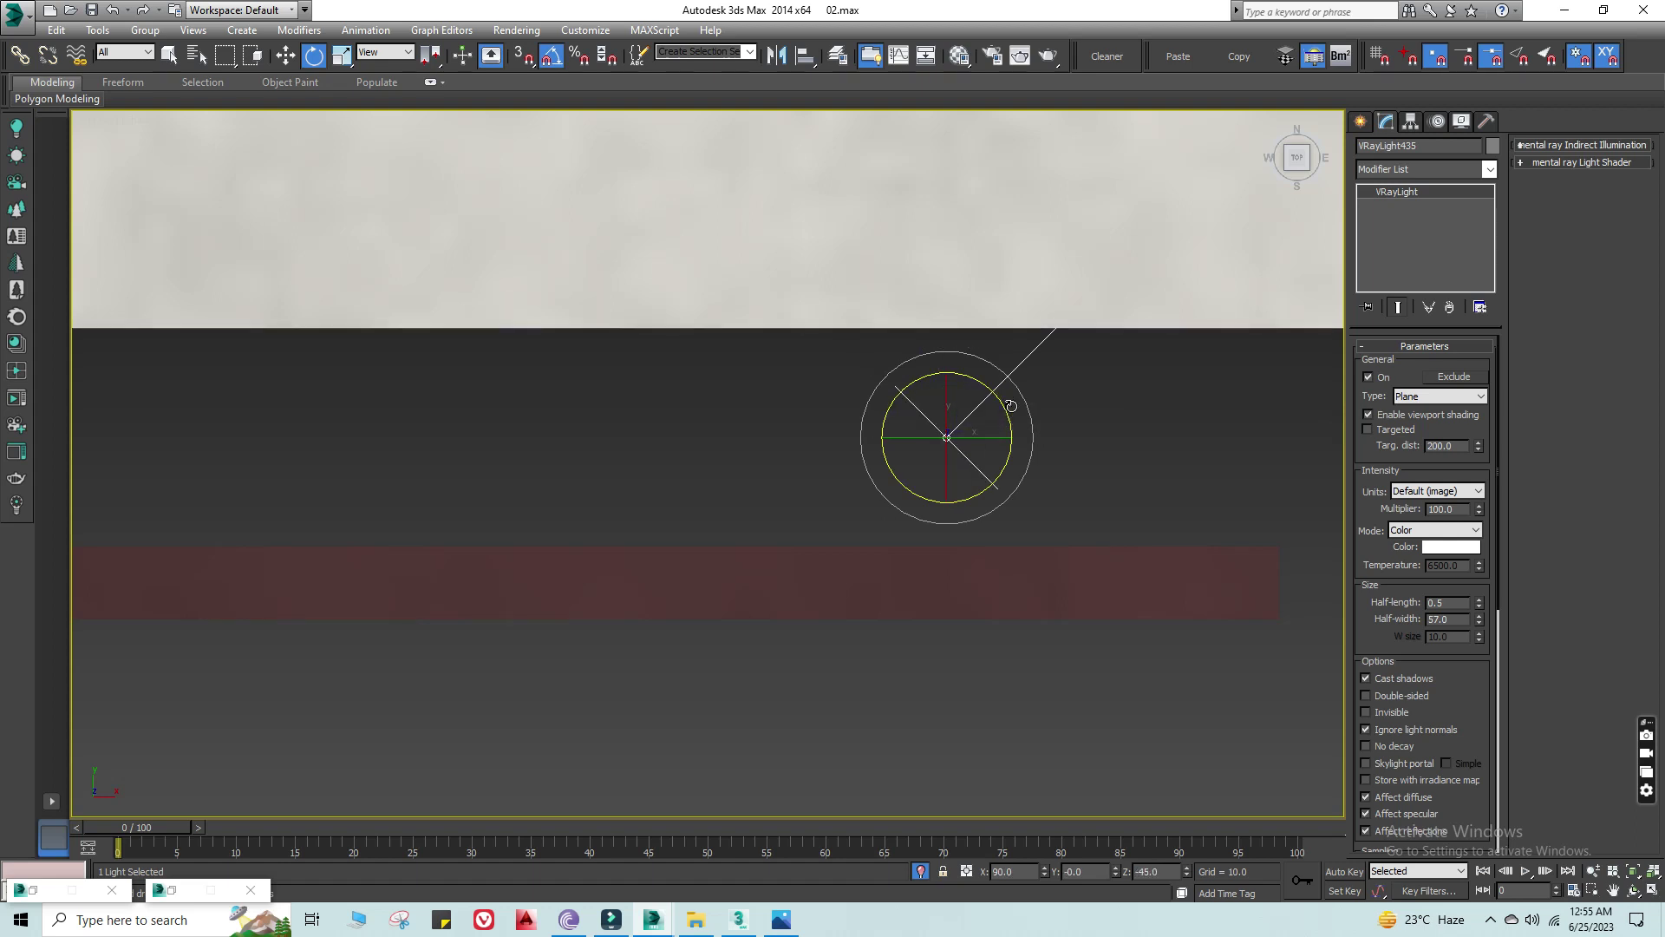
{"action": "right_click", "coordinate": [558, 59]}
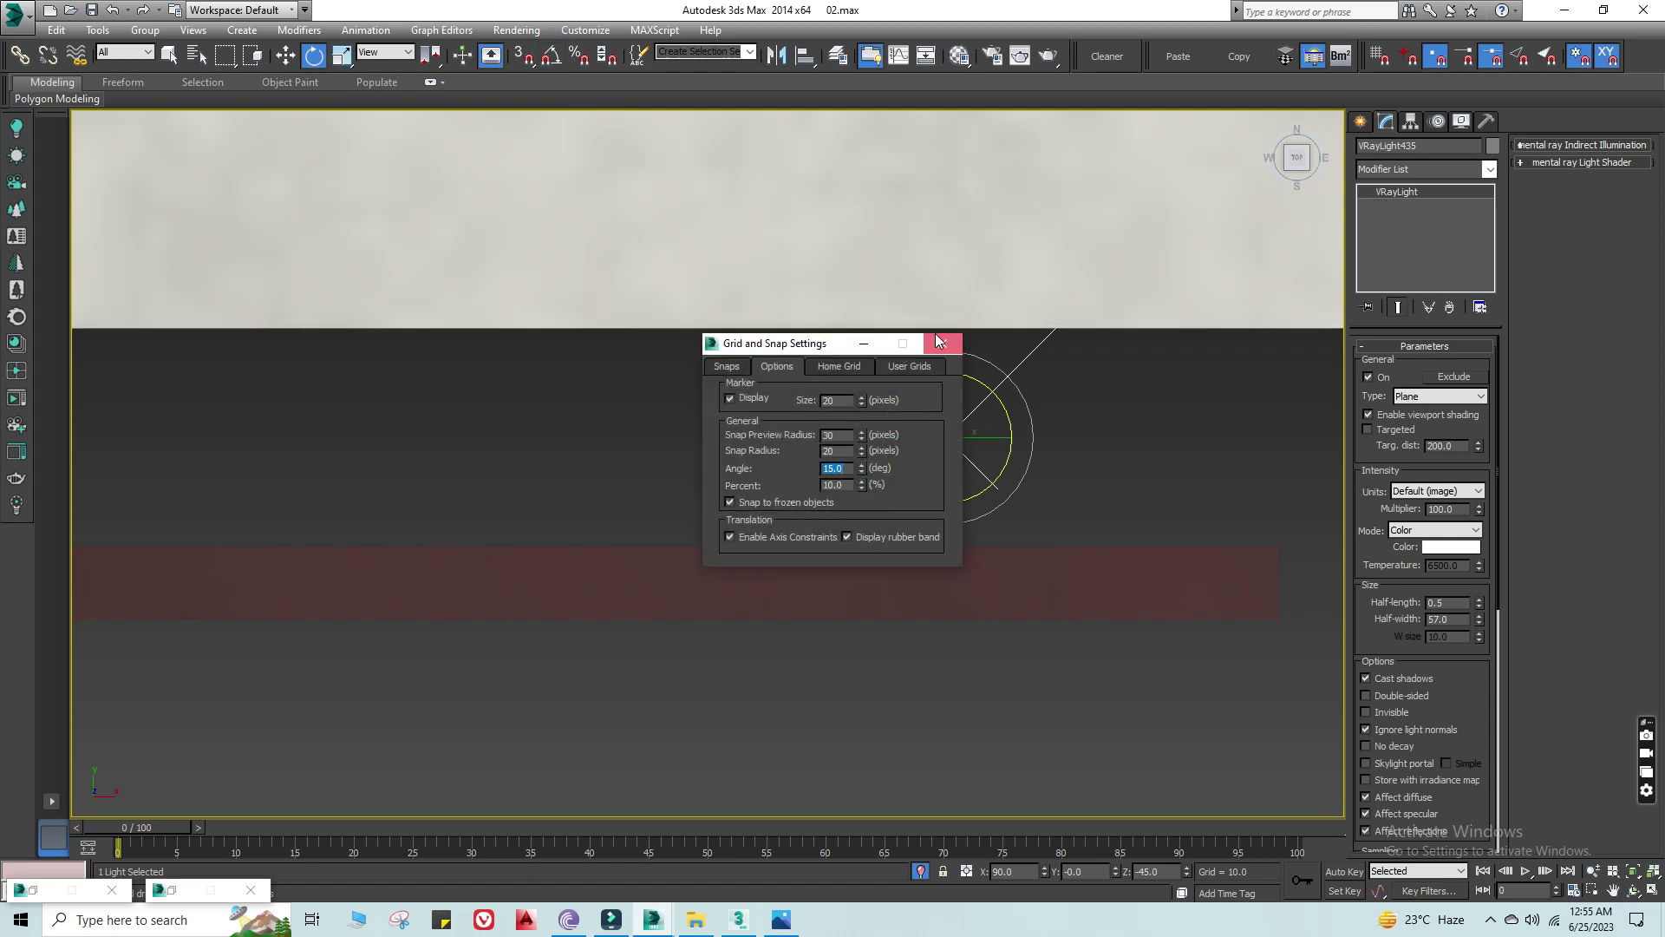
{"action": "left_click", "coordinate": [938, 341]}
{"action": "left_click_drag", "start_coordinate": [1007, 419], "coordinate": [1011, 422]}
{"action": "key", "text": "a"}
Step: Move the light against the wall, then unhide the room and show it in wireframe
{"action": "key", "text": "w"}
{"action": "left_click_drag", "start_coordinate": [975, 391], "coordinate": [1112, 458]}
{"action": "scroll", "coordinate": [959, 460], "scroll_direction": "down", "scroll_amount": 3}
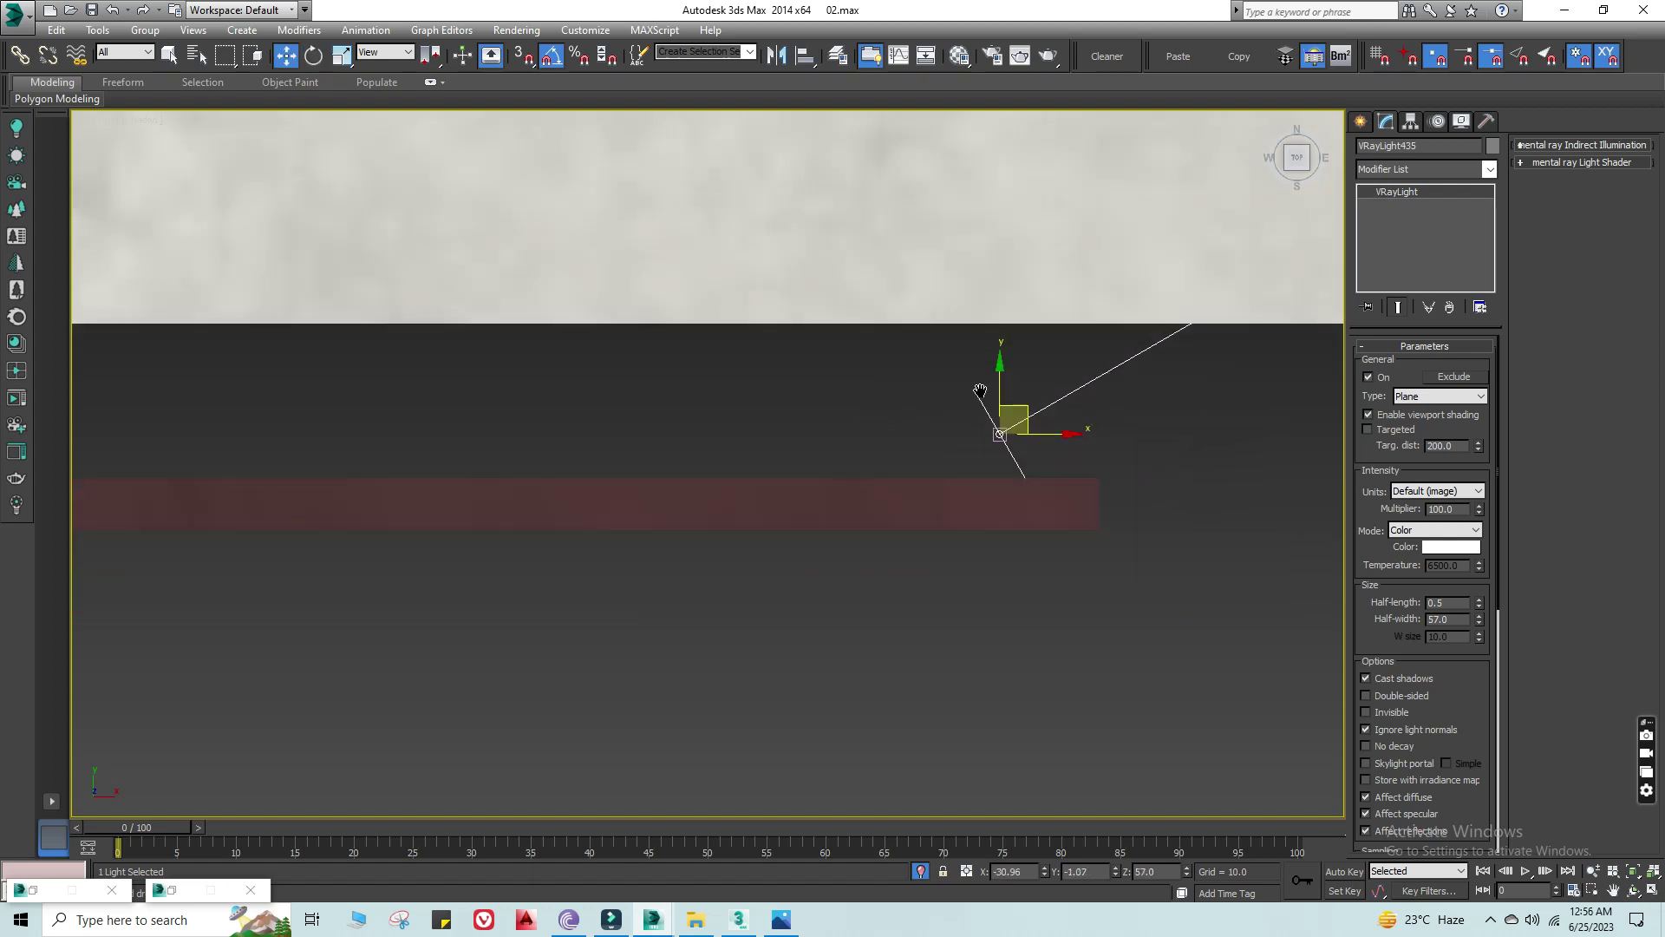
{"action": "left_click", "coordinate": [929, 872]}
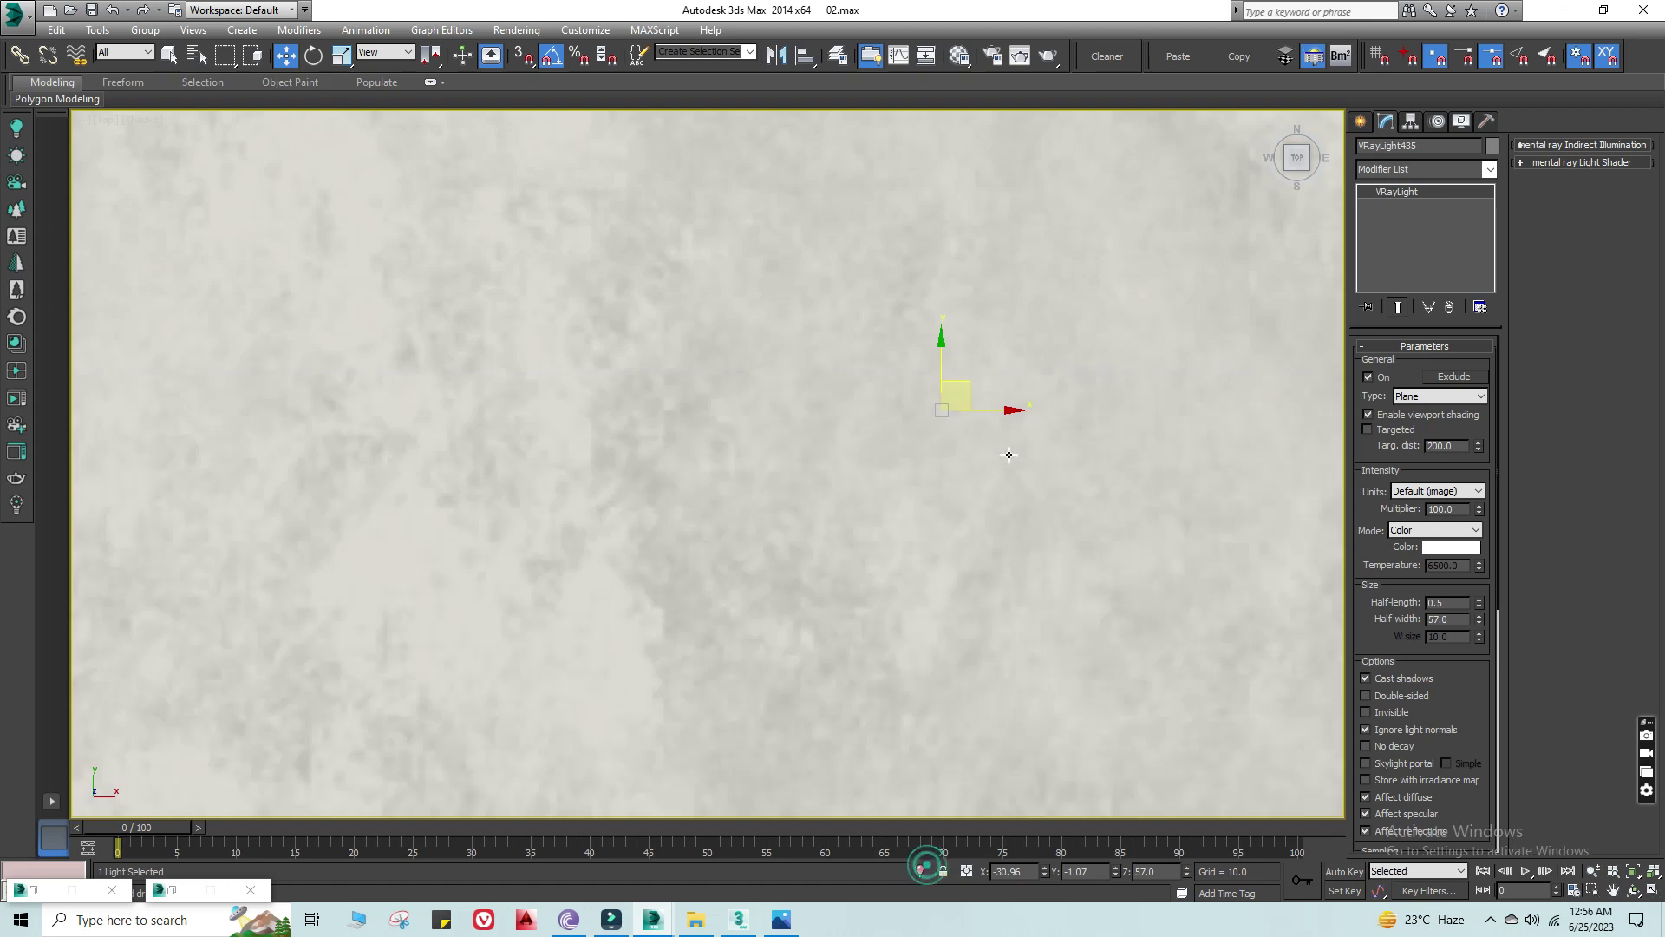
{"action": "key", "text": "F3"}
{"action": "scroll", "coordinate": [945, 427], "scroll_direction": "up", "scroll_amount": 2}
{"action": "left_click_drag", "start_coordinate": [944, 427], "coordinate": [910, 426]}
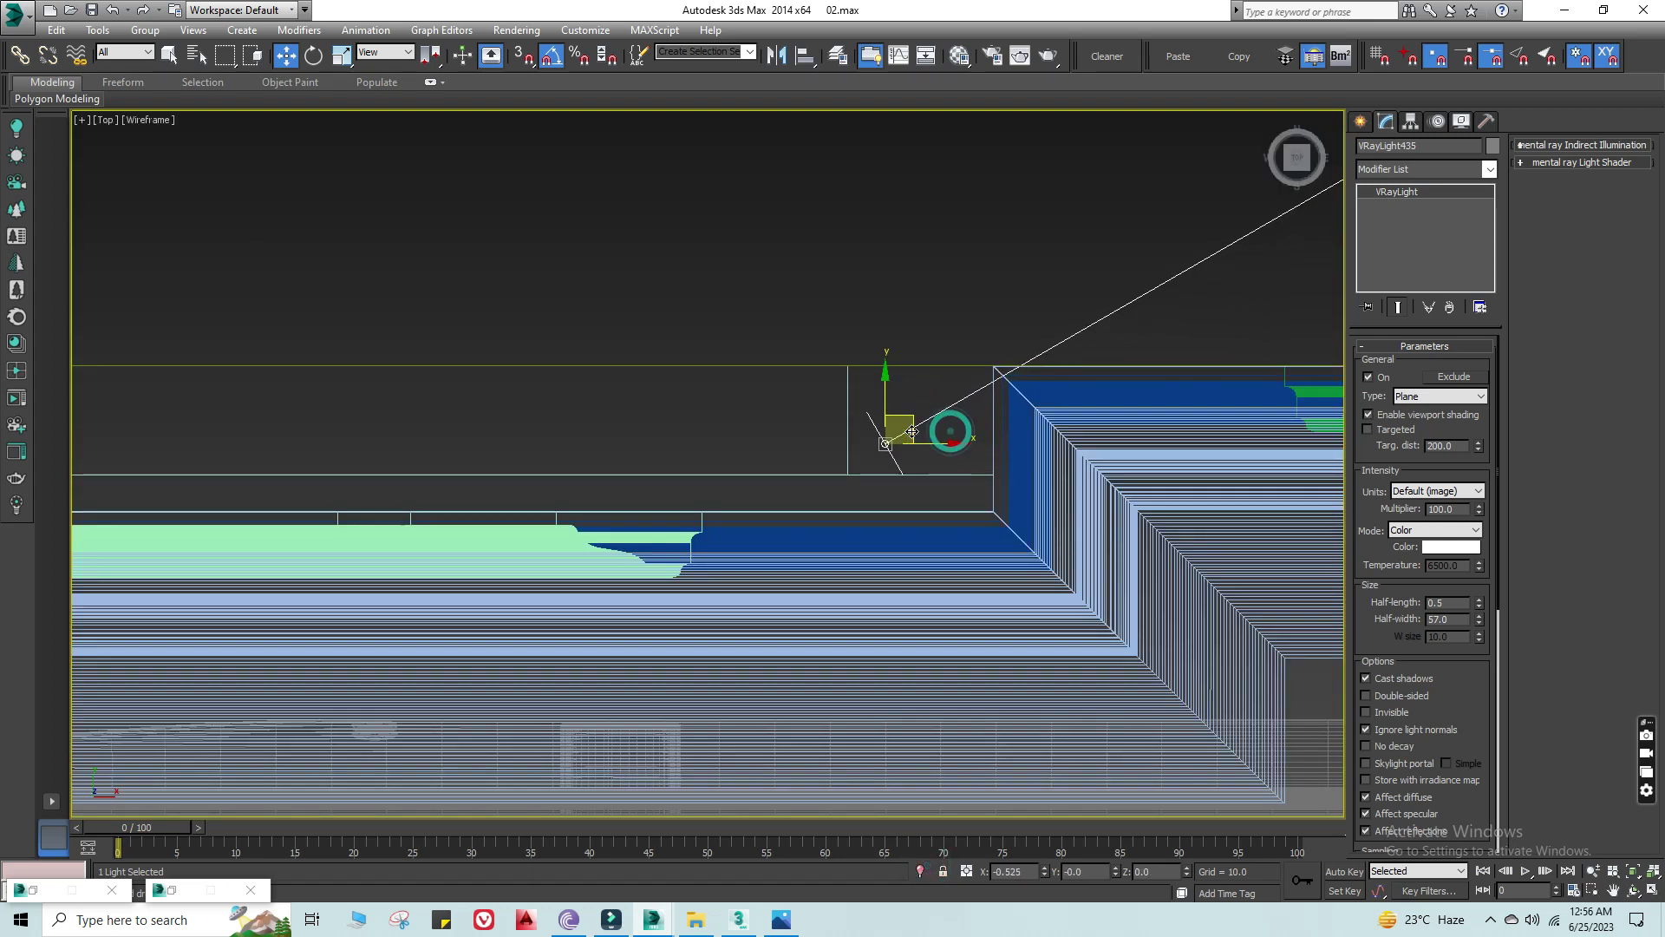
Step: Switch the plane light to Temperature colour mode at 4200, then deselect it
{"action": "key", "text": "c"}
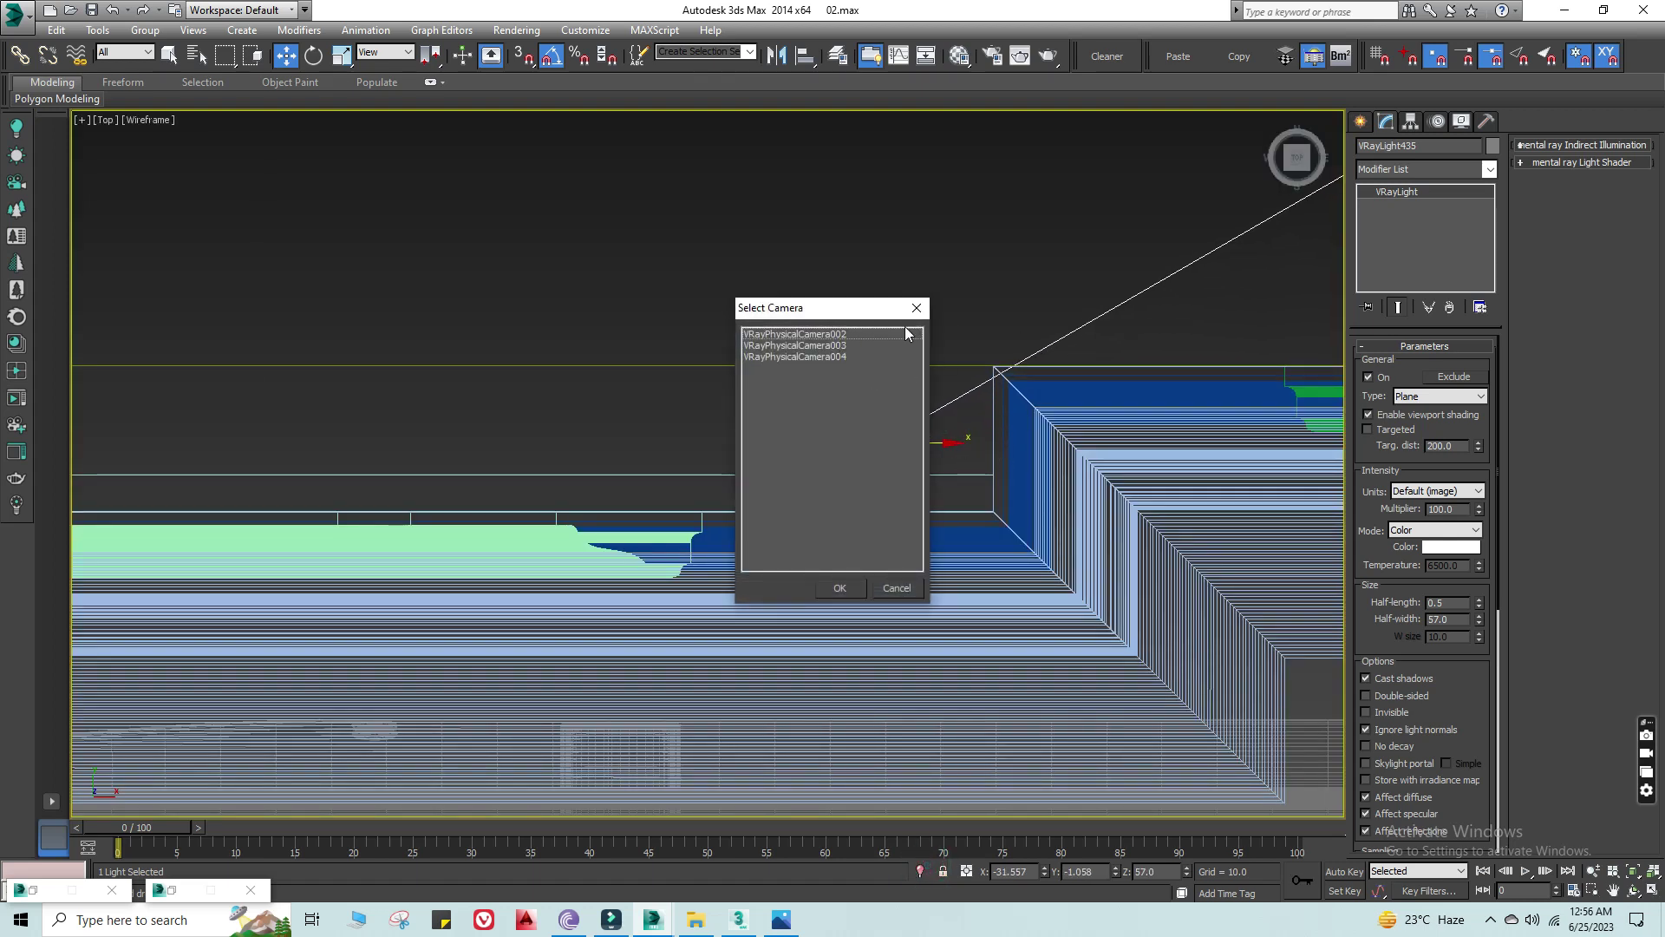
{"action": "left_click", "coordinate": [922, 314]}
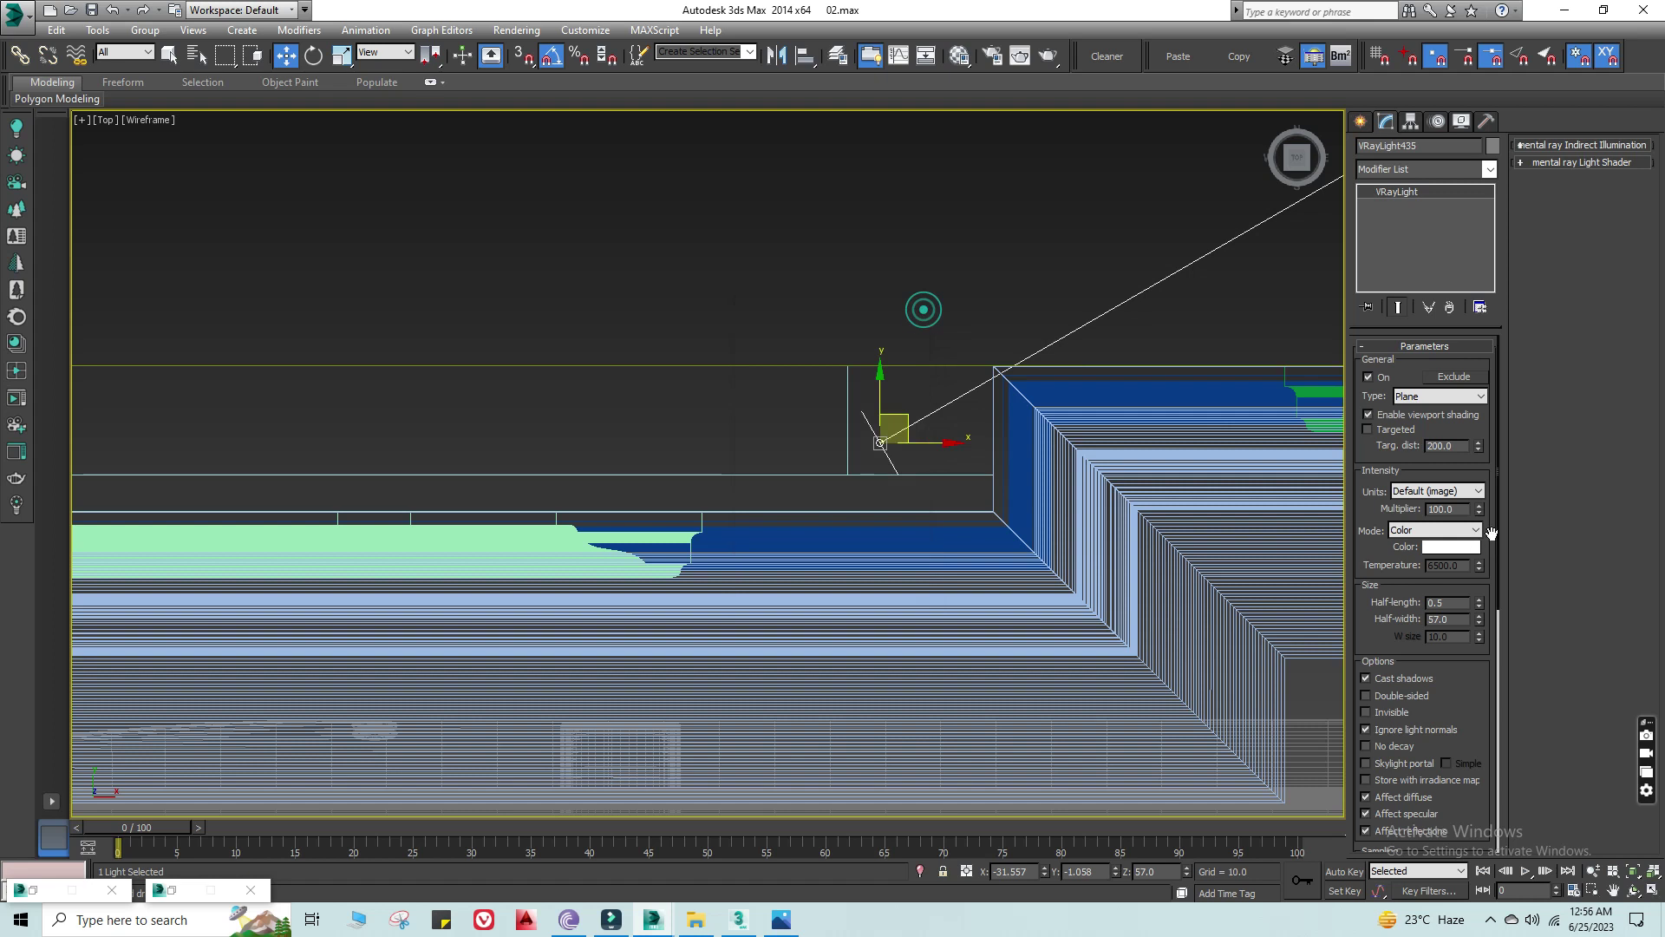
{"action": "left_click", "coordinate": [1443, 528]}
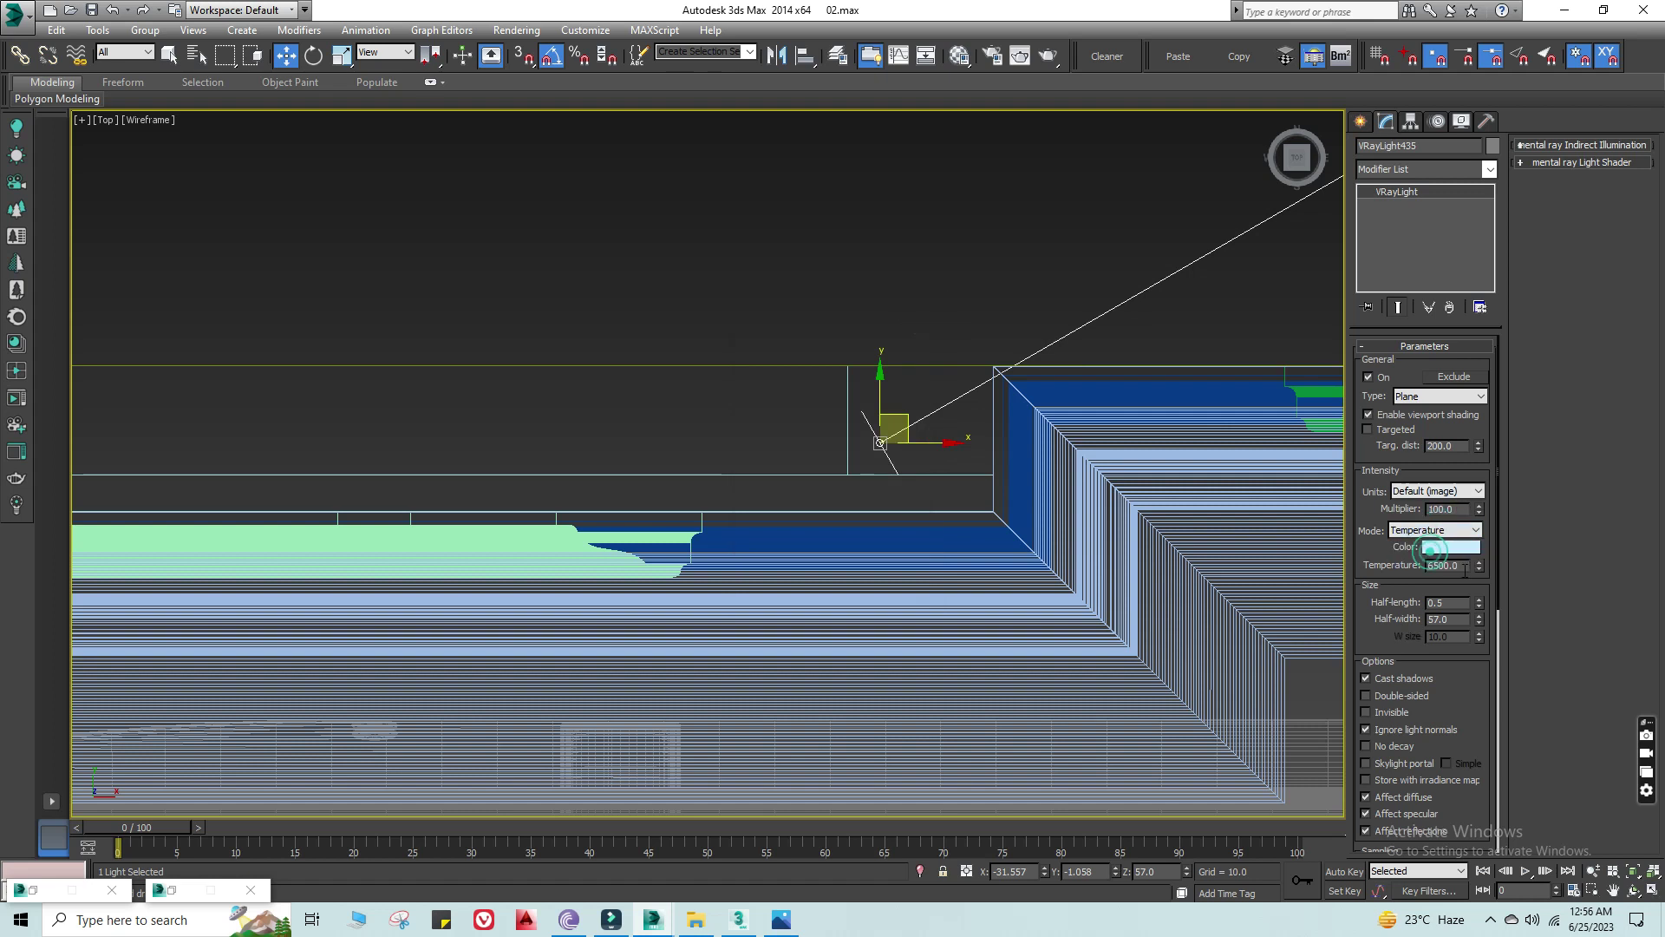
{"action": "type", "text": "6500"}
{"action": "key", "text": "Return"}
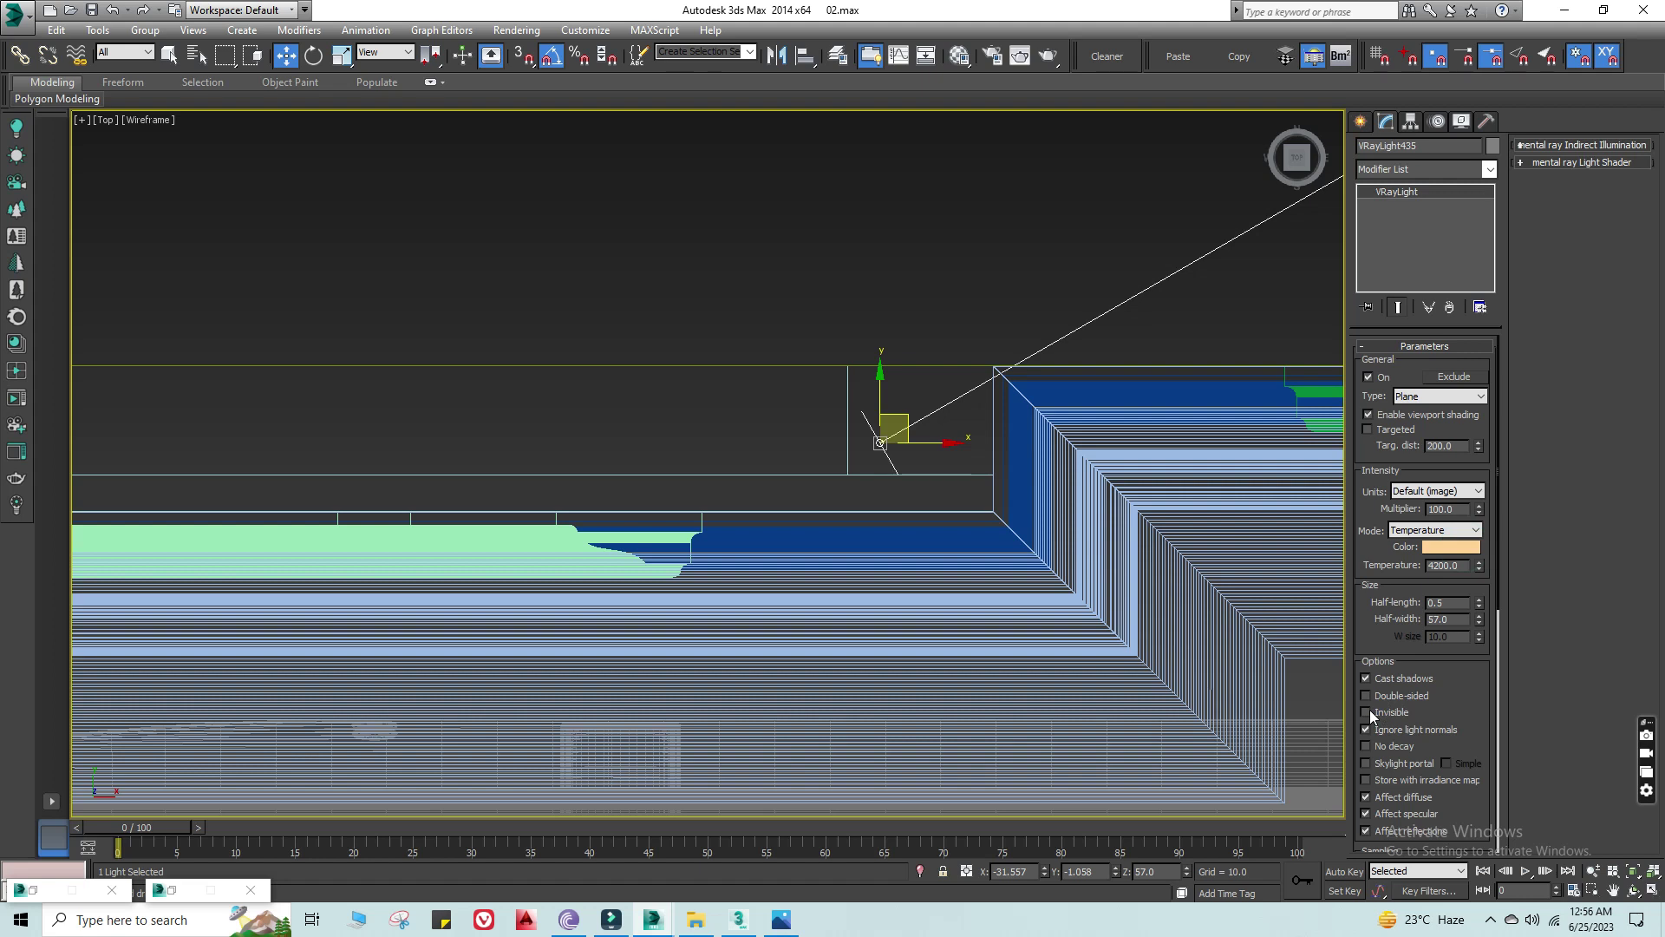
{"action": "left_click", "coordinate": [949, 332]}
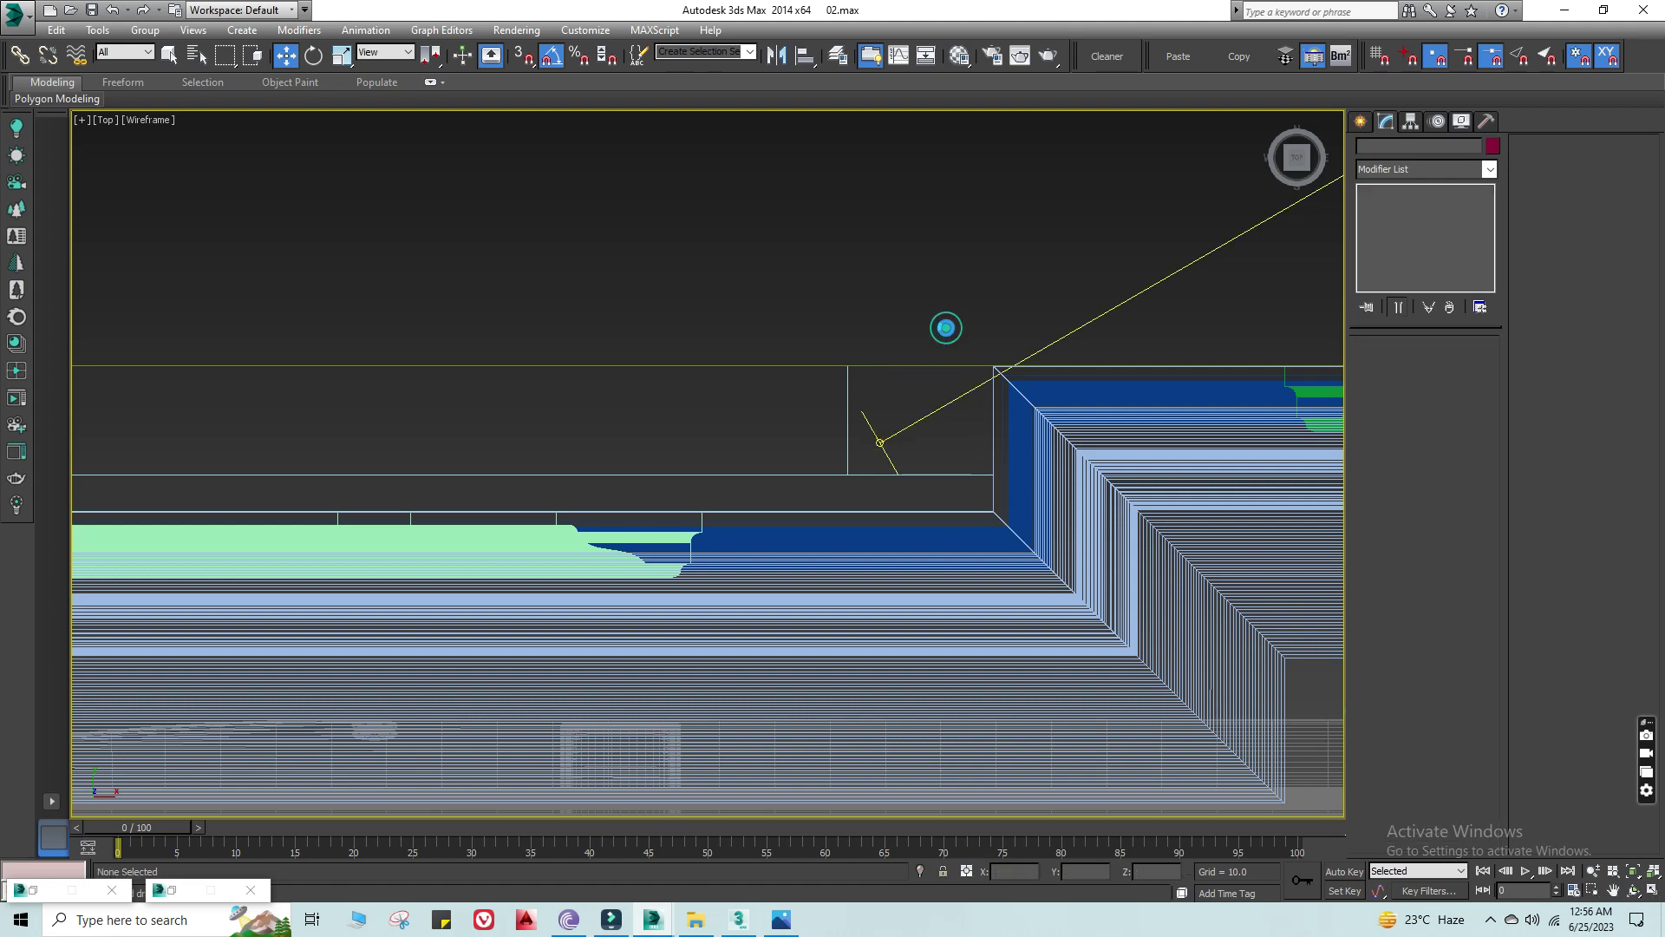
Step: View through VRayPhysicalCamera003, open the V-Ray Light Lister and start a production render
{"action": "key", "text": "c"}
{"action": "double_click", "coordinate": [843, 359]}
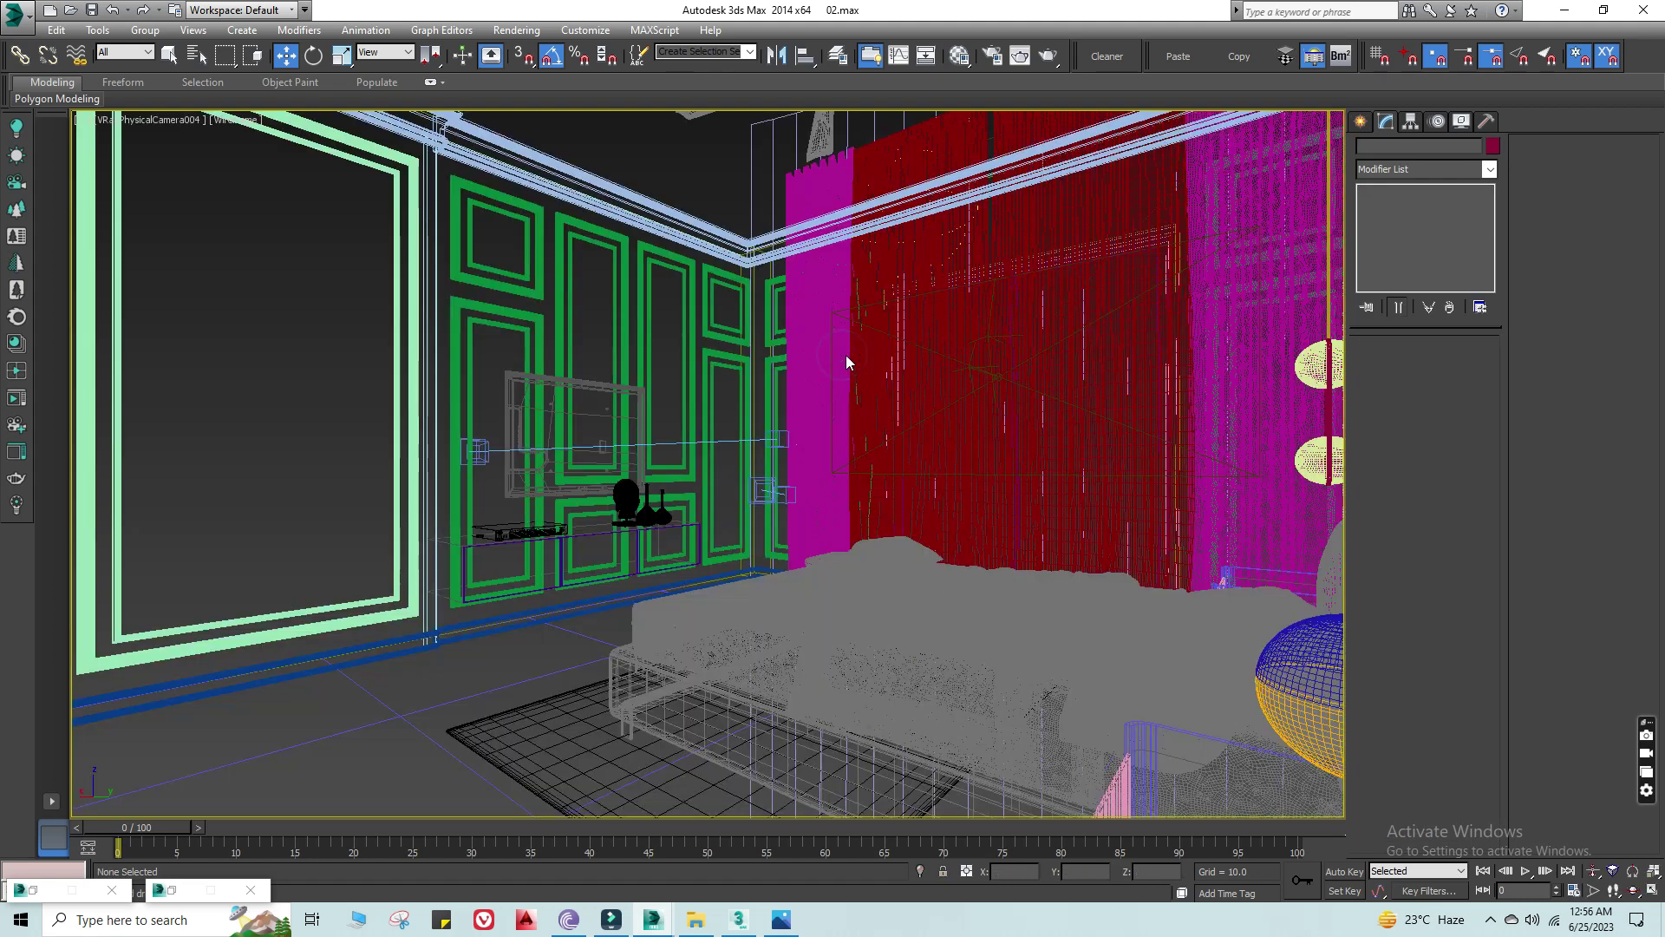
{"action": "key", "text": "c"}
{"action": "left_click", "coordinate": [846, 338]}
{"action": "double_click", "coordinate": [846, 337]}
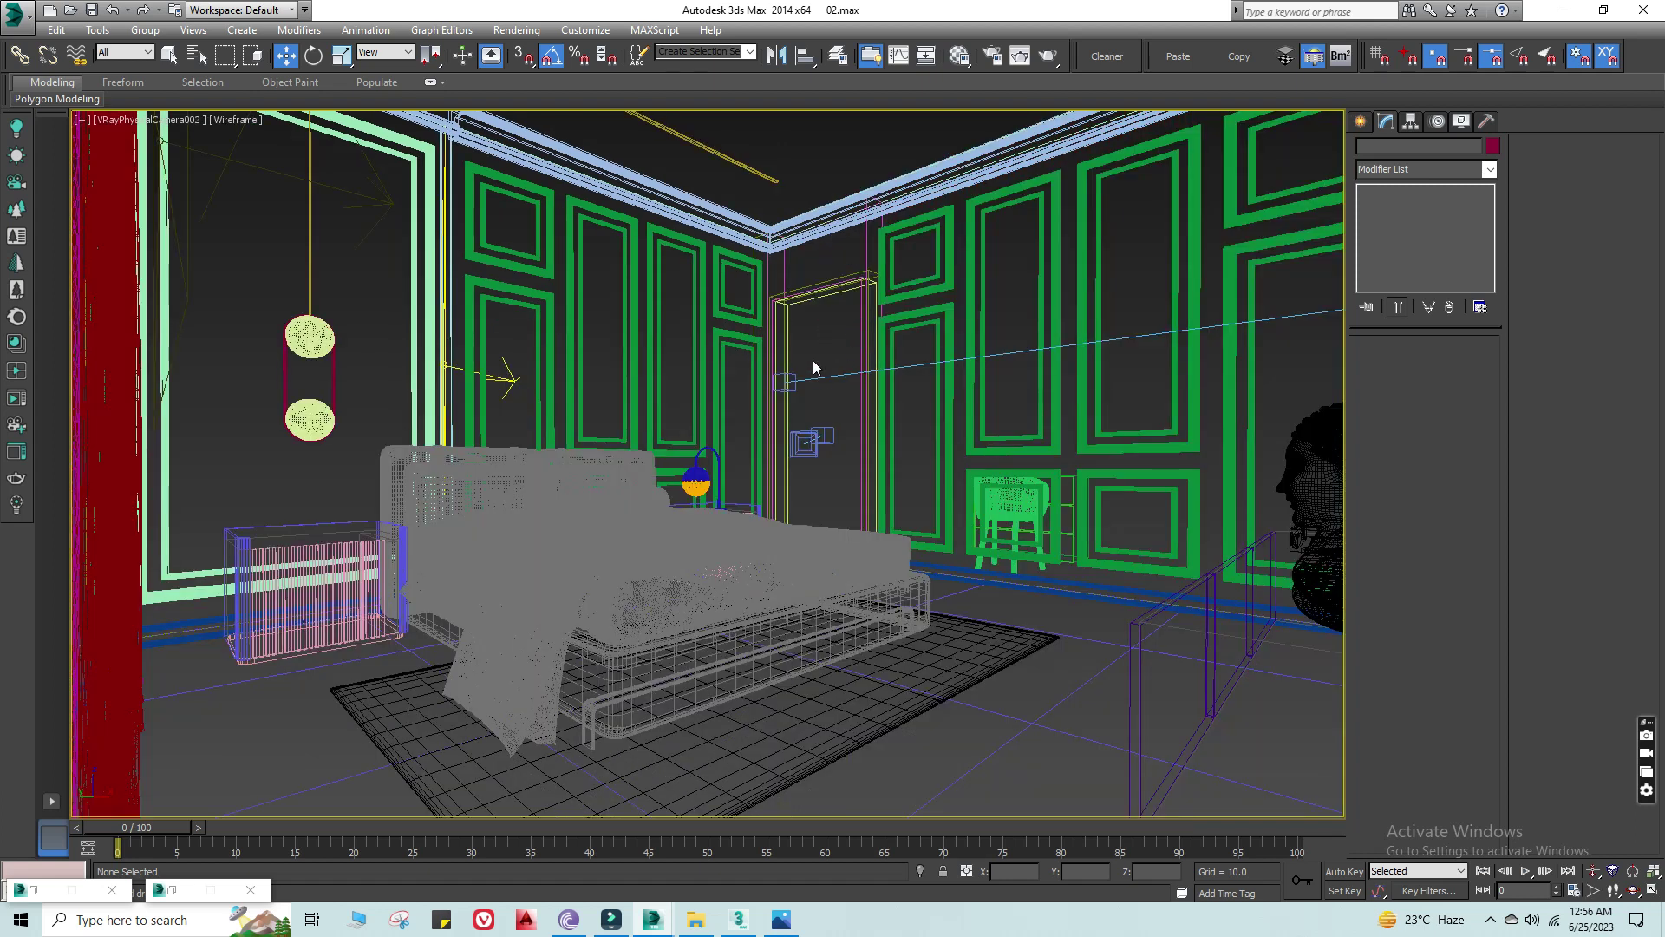
{"action": "key", "text": "c"}
{"action": "double_click", "coordinate": [772, 347]}
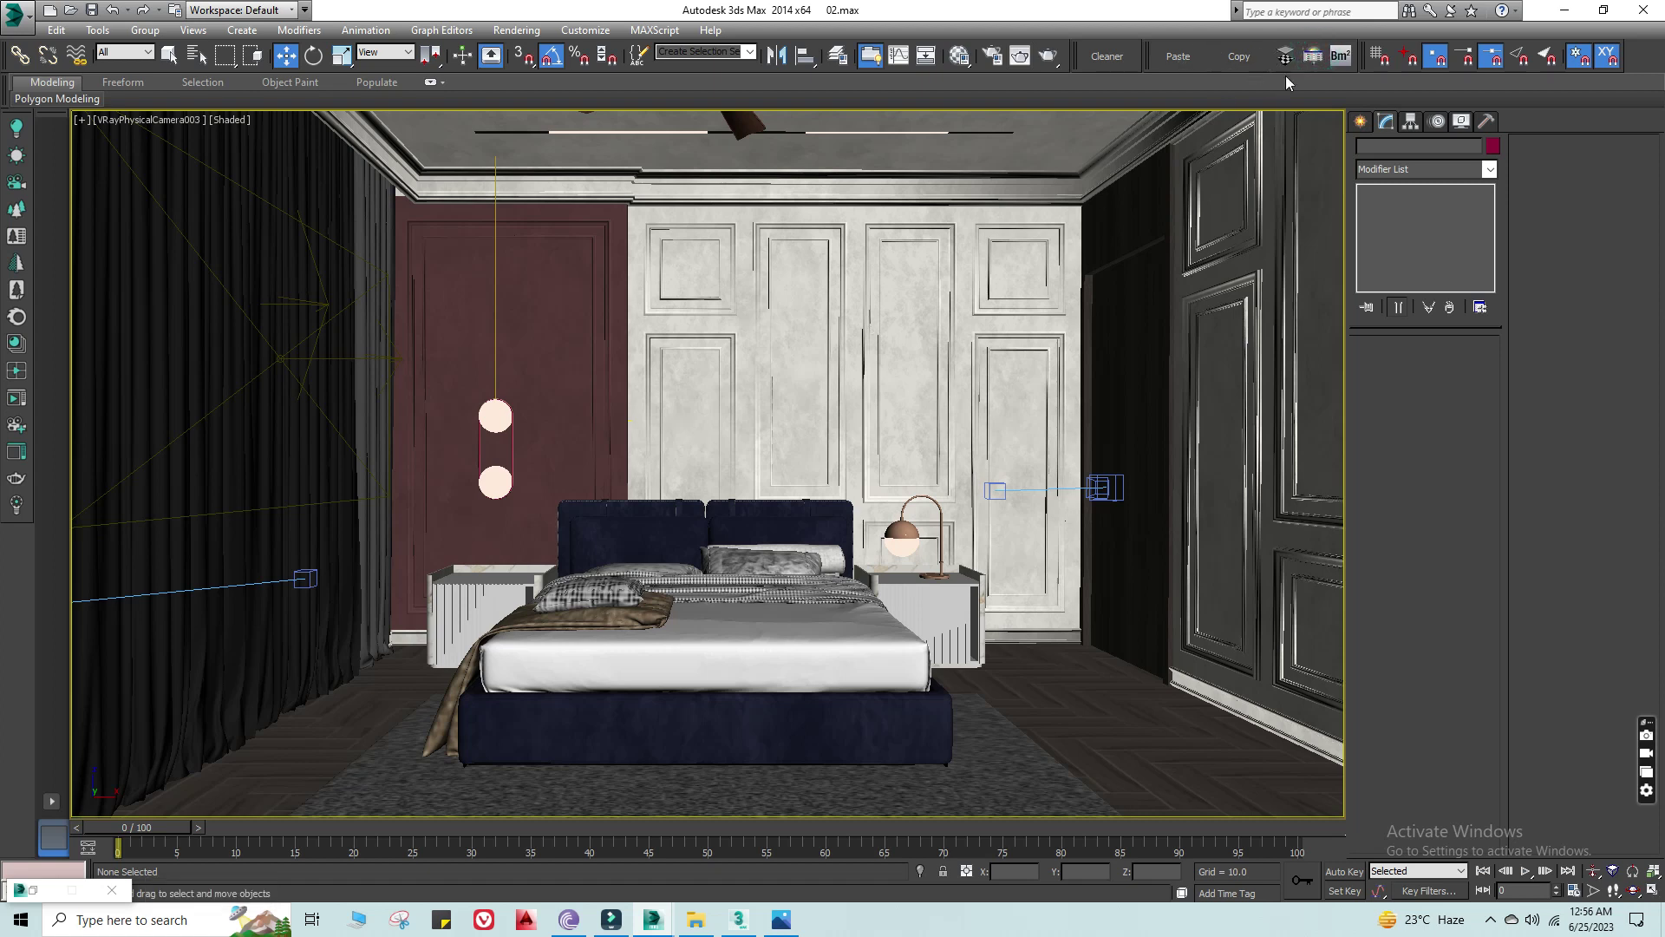
{"action": "left_click", "coordinate": [1307, 60]}
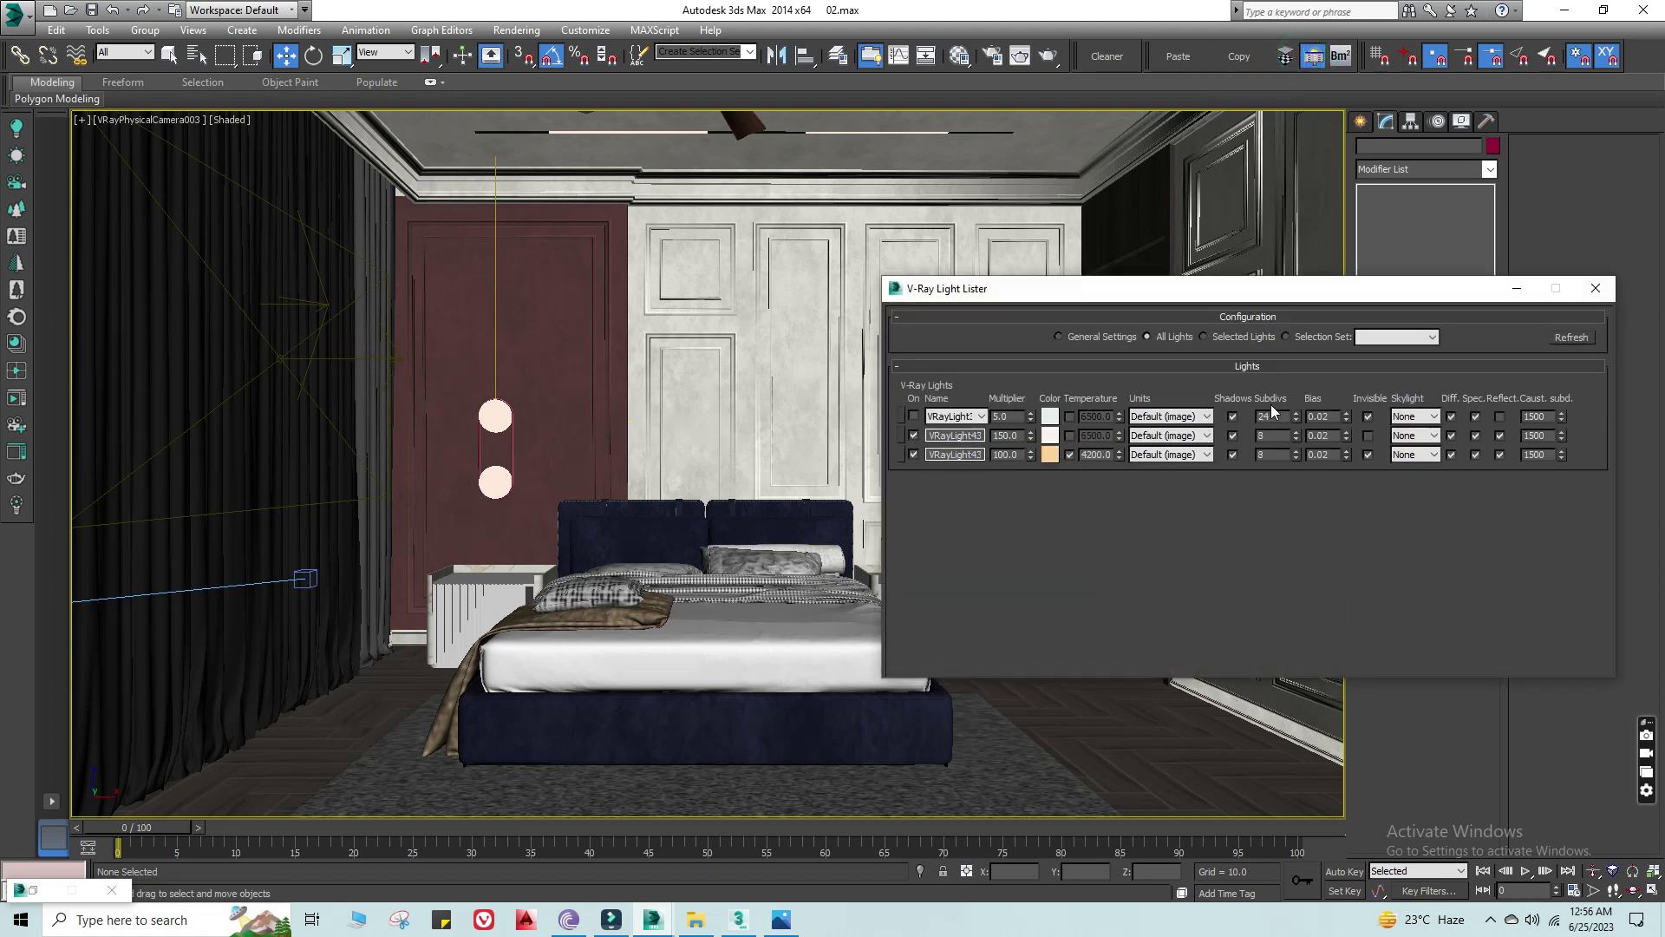
{"action": "left_click", "coordinate": [1051, 57]}
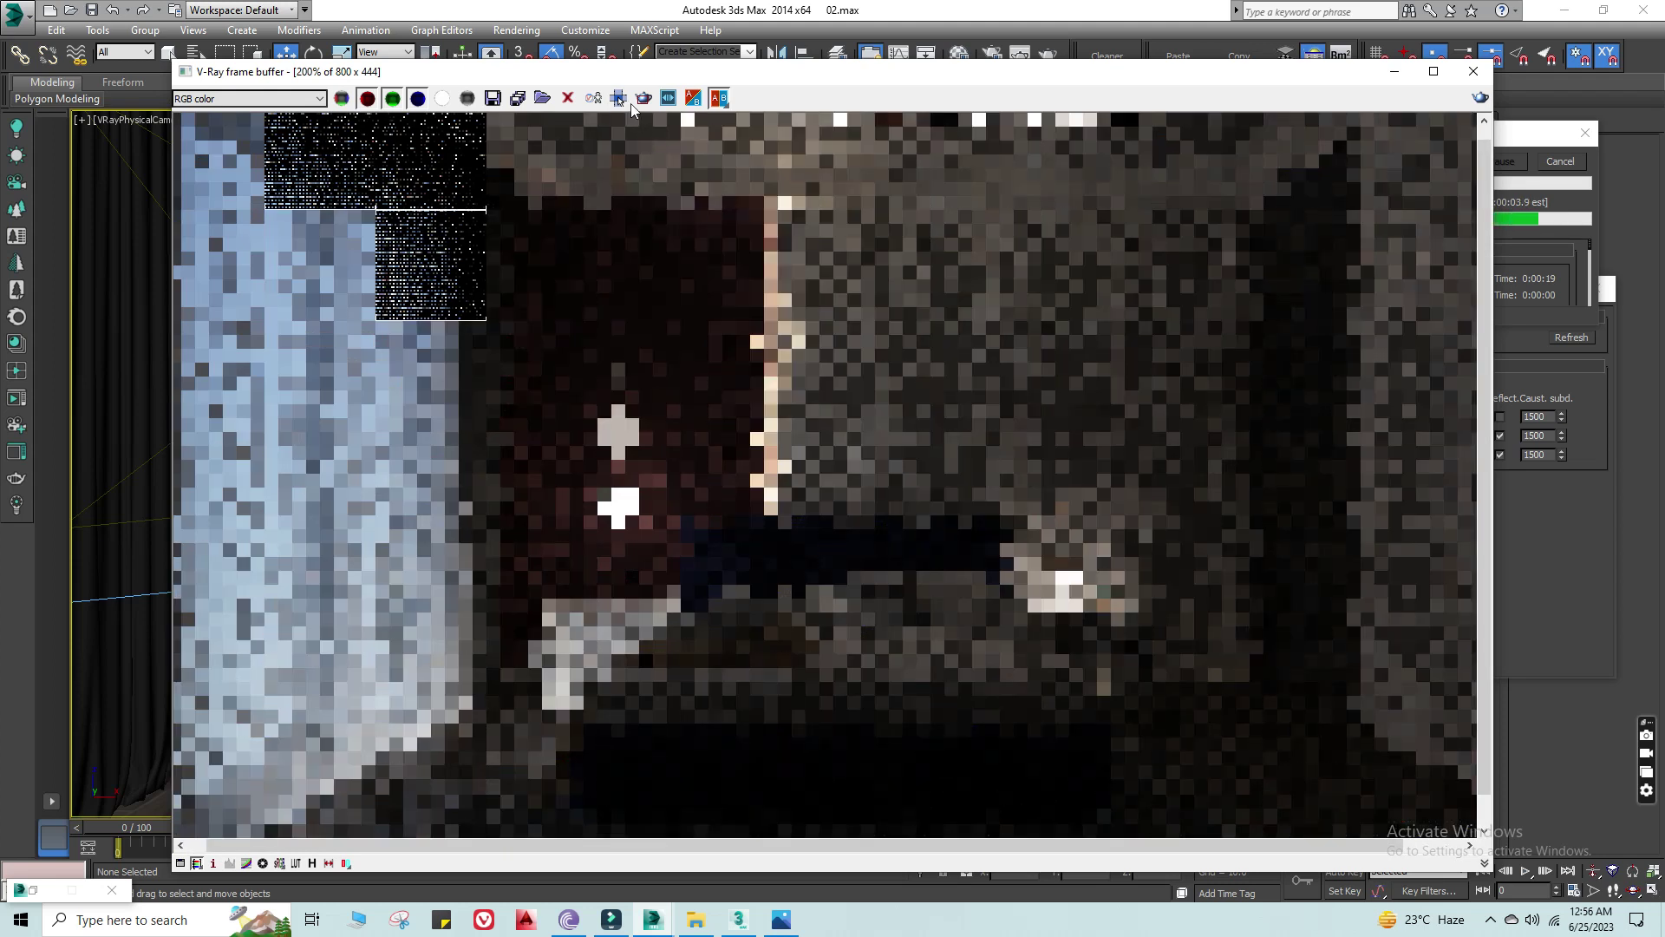
Step: Zoom in and out of the V-Ray frame buffer while the bedroom render completes
{"action": "scroll", "coordinate": [855, 493], "scroll_direction": "down", "scroll_amount": 1}
{"action": "scroll", "coordinate": [821, 403], "scroll_direction": "up", "scroll_amount": 2}
{"action": "scroll", "coordinate": [820, 402], "scroll_direction": "up", "scroll_amount": 1}
{"action": "scroll", "coordinate": [768, 221], "scroll_direction": "down", "scroll_amount": 3}
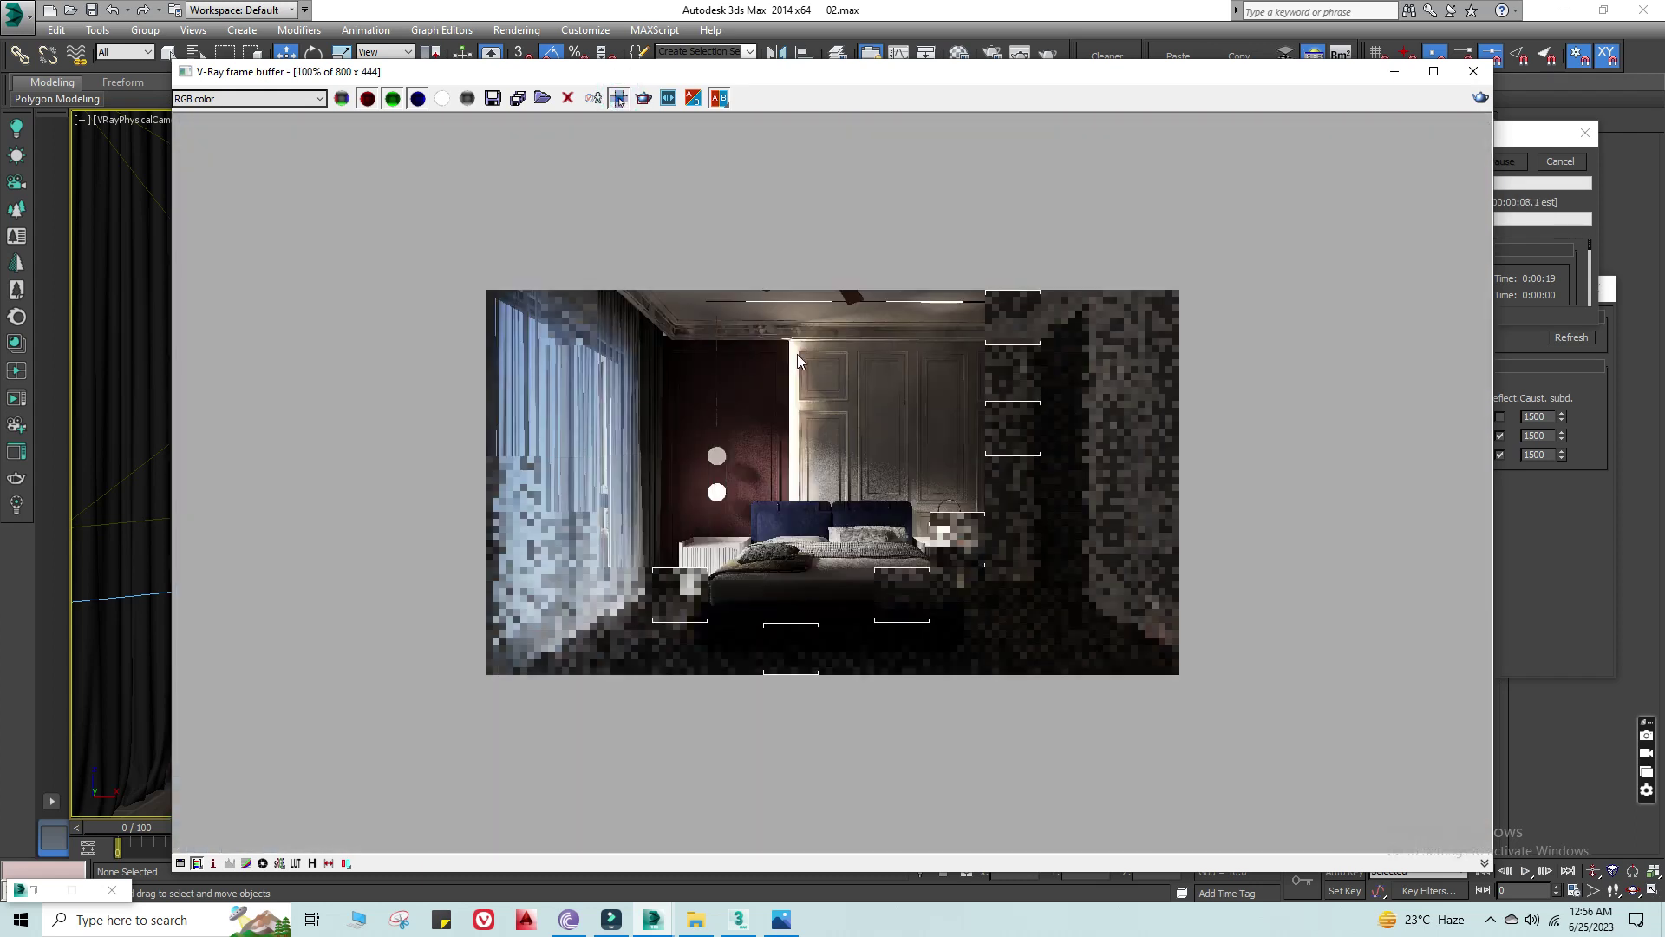
{"action": "scroll", "coordinate": [793, 364], "scroll_direction": "up", "scroll_amount": 1}
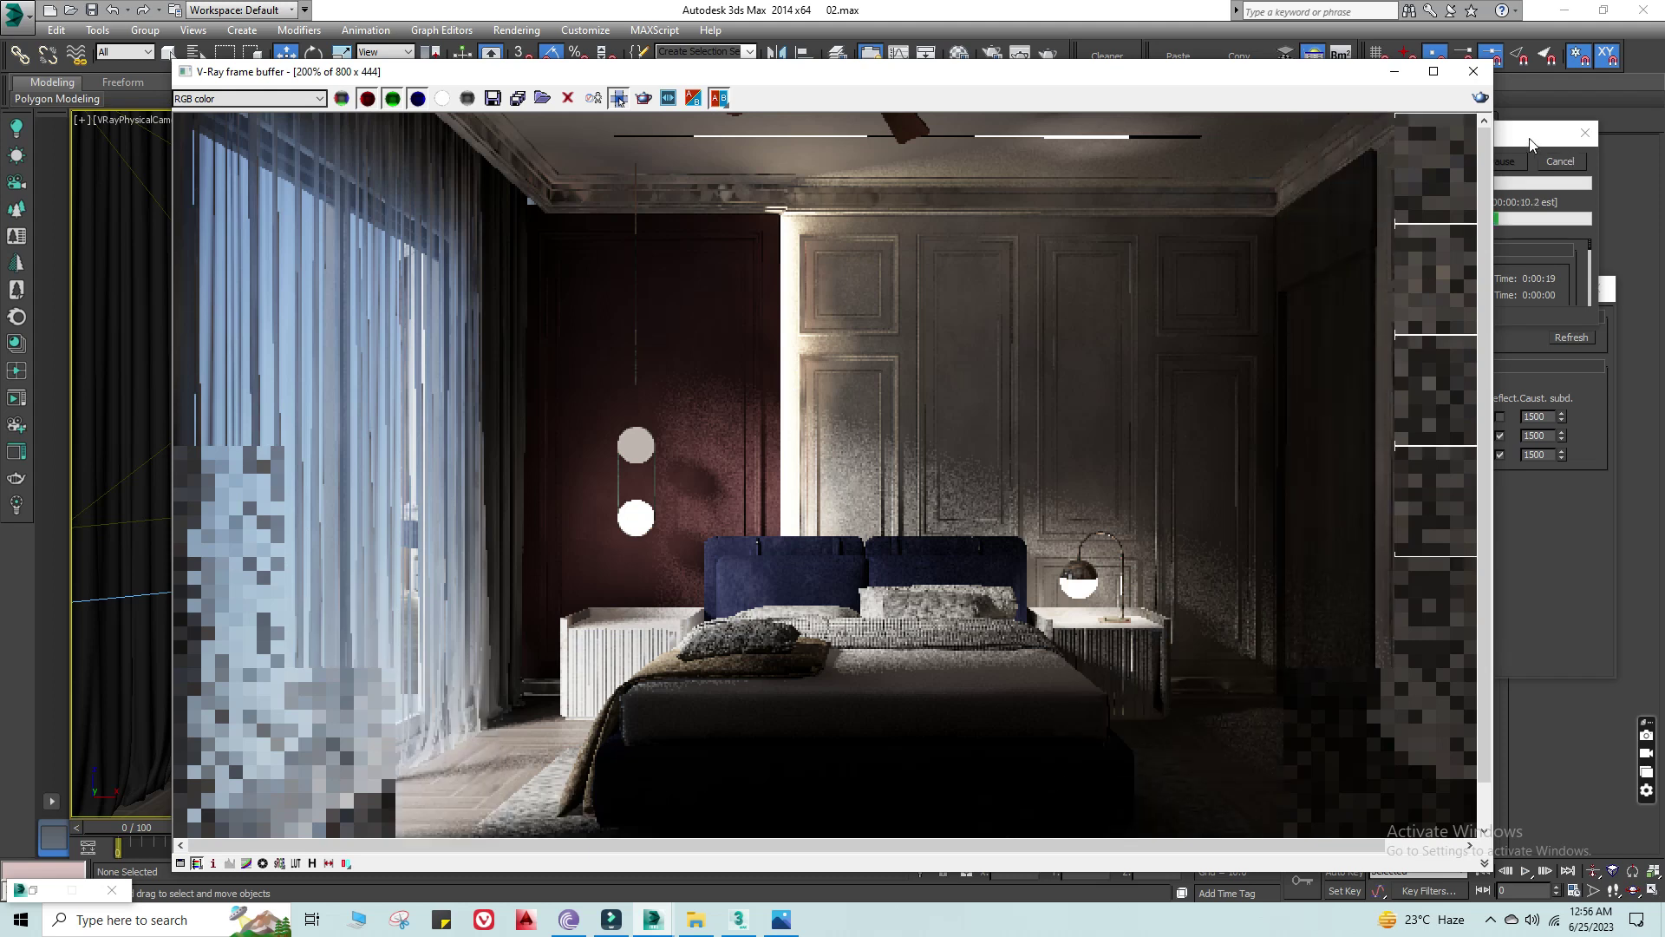
Step: Set the third light's multiplier to 15 in the Light Lister, refresh, and re-render
{"action": "left_click", "coordinate": [1568, 389]}
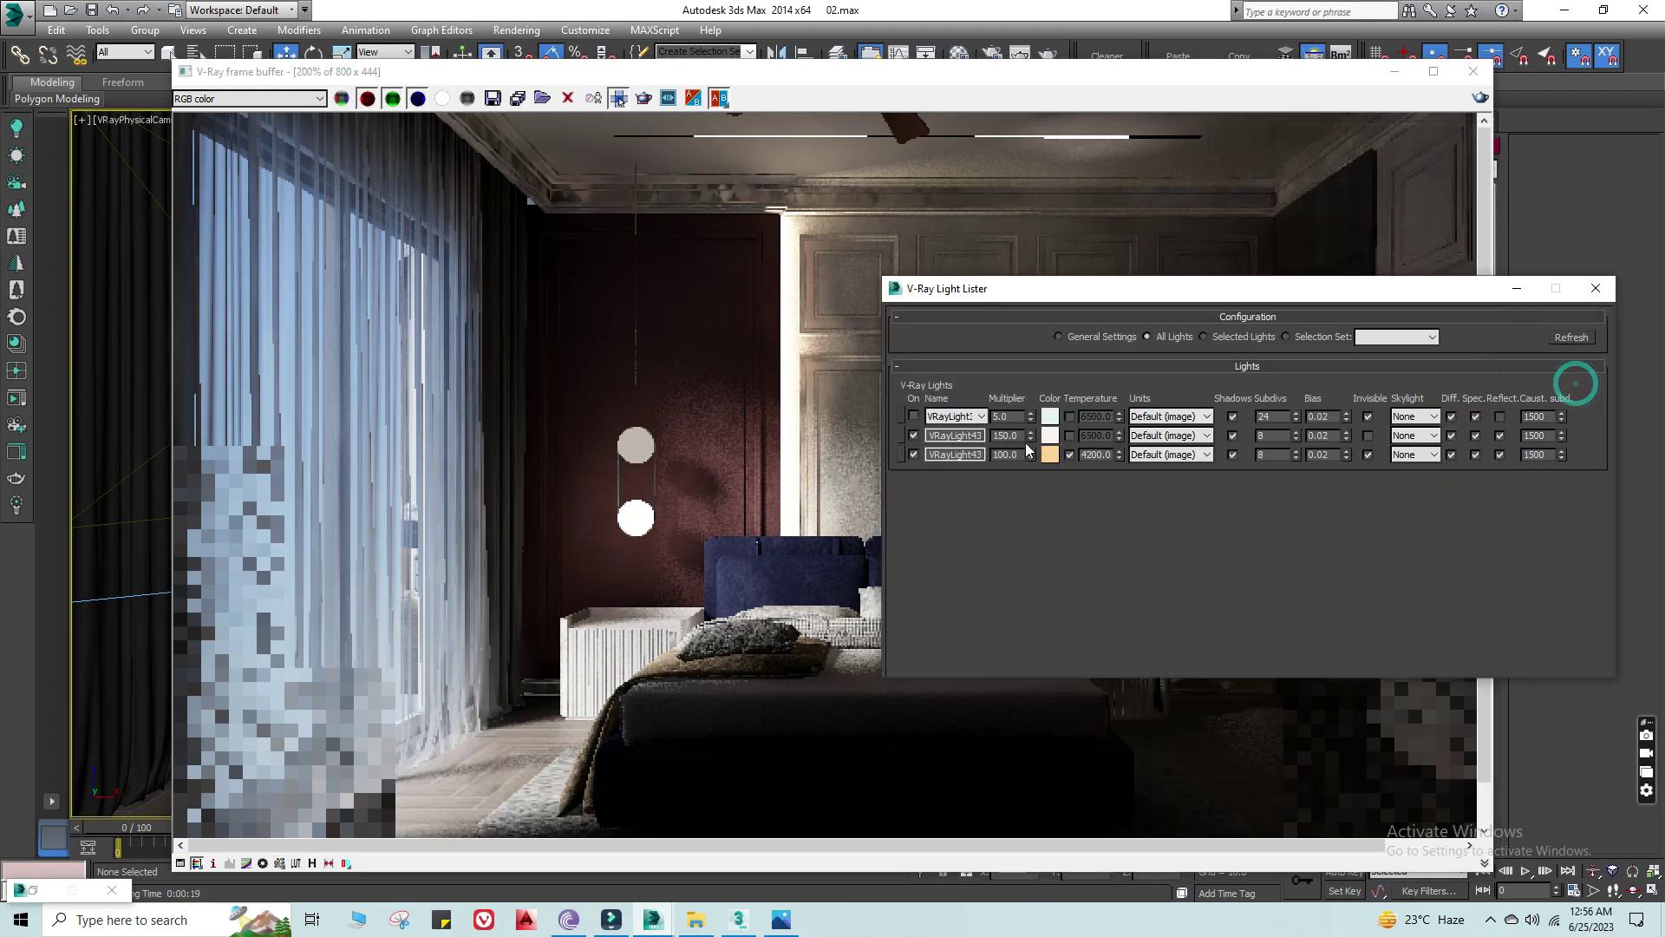
{"action": "type", "text": "15"}
{"action": "key", "text": "Return"}
{"action": "left_click", "coordinate": [1587, 343]}
{"action": "left_click", "coordinate": [1475, 101]}
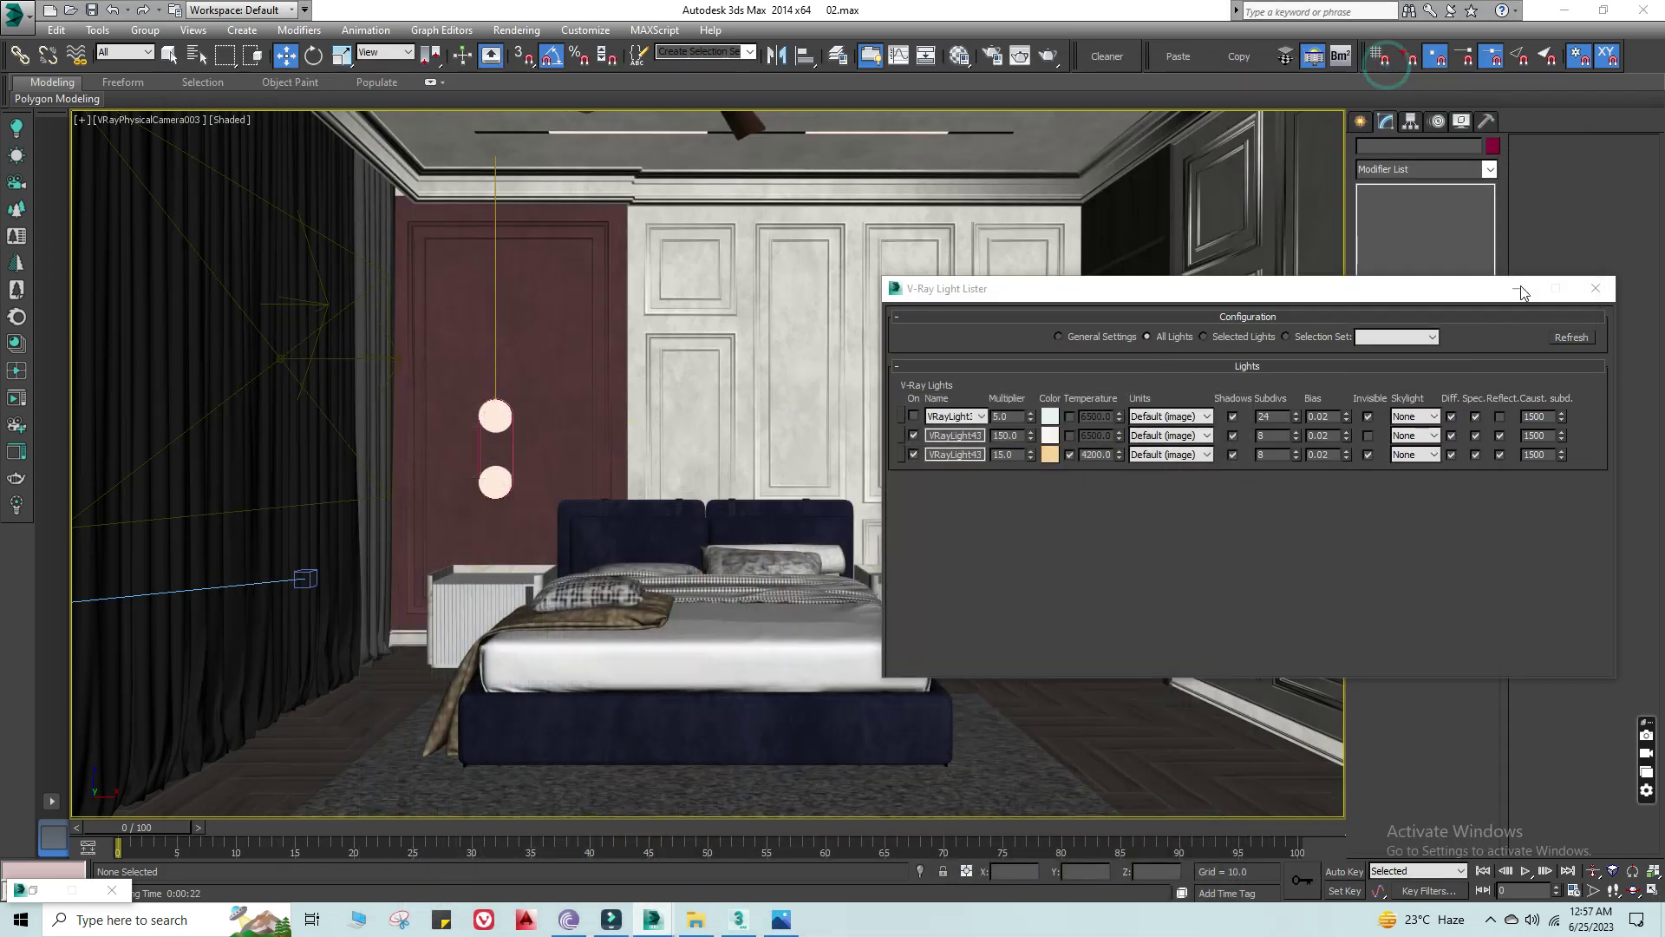
{"action": "left_click", "coordinate": [1516, 287]}
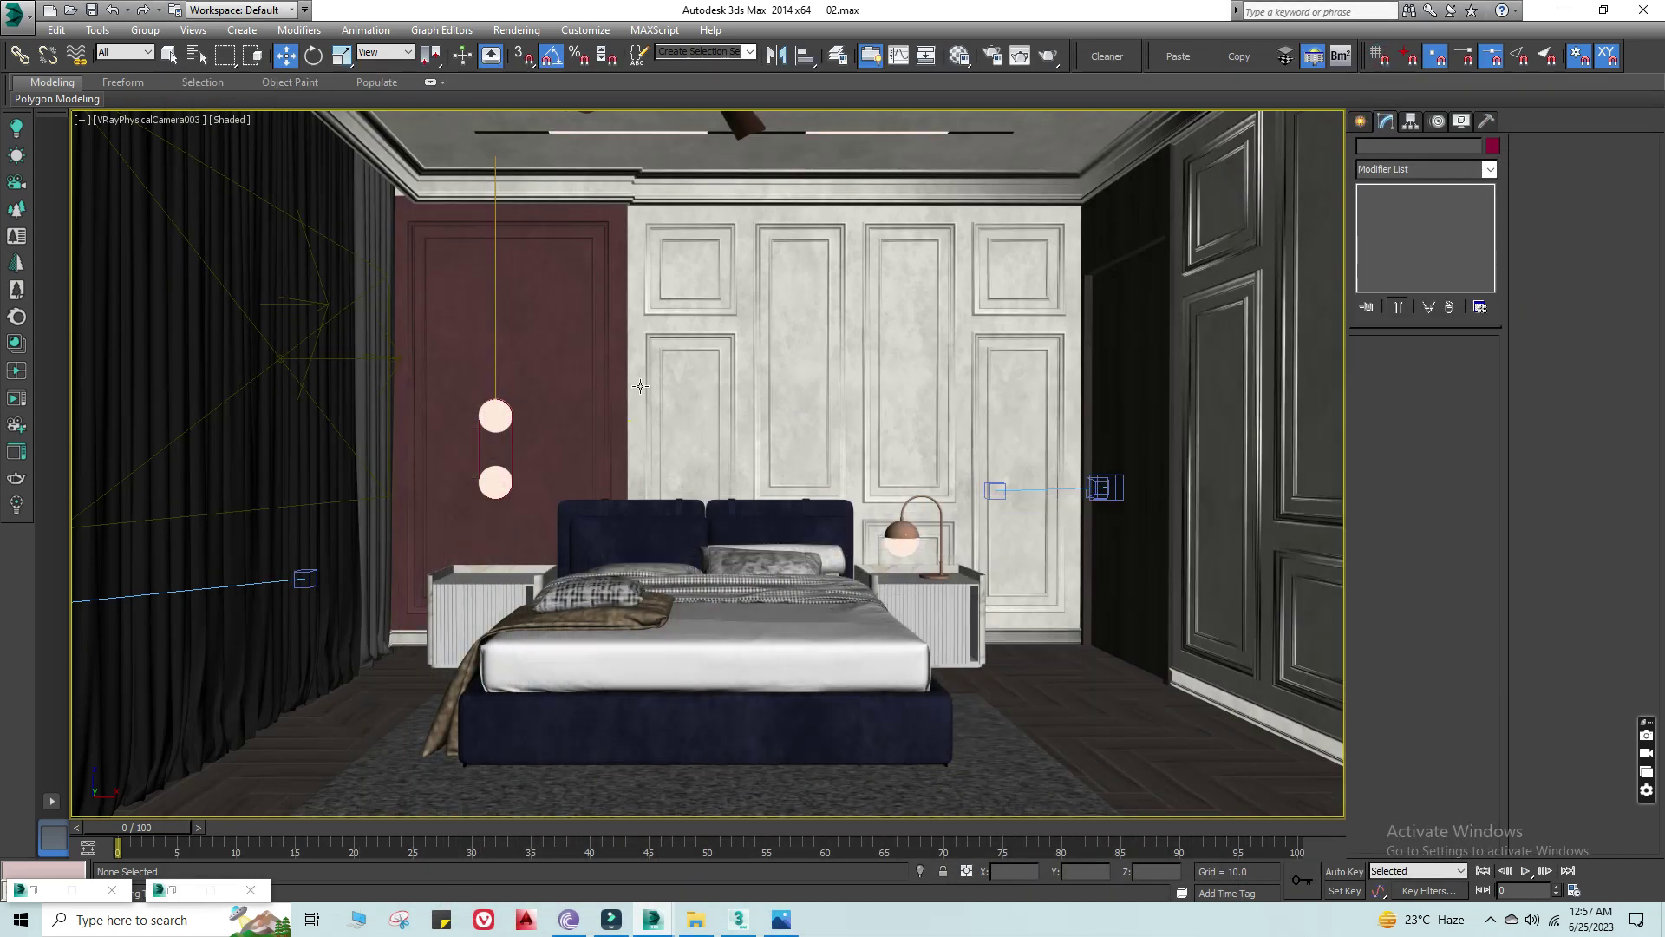
Step: Select VRayLight435 in the wireframe Top view and mirror it on Y as an instance
{"action": "key", "text": "t"}
{"action": "key", "text": "F3"}
{"action": "scroll", "coordinate": [775, 652], "scroll_direction": "up", "scroll_amount": 3}
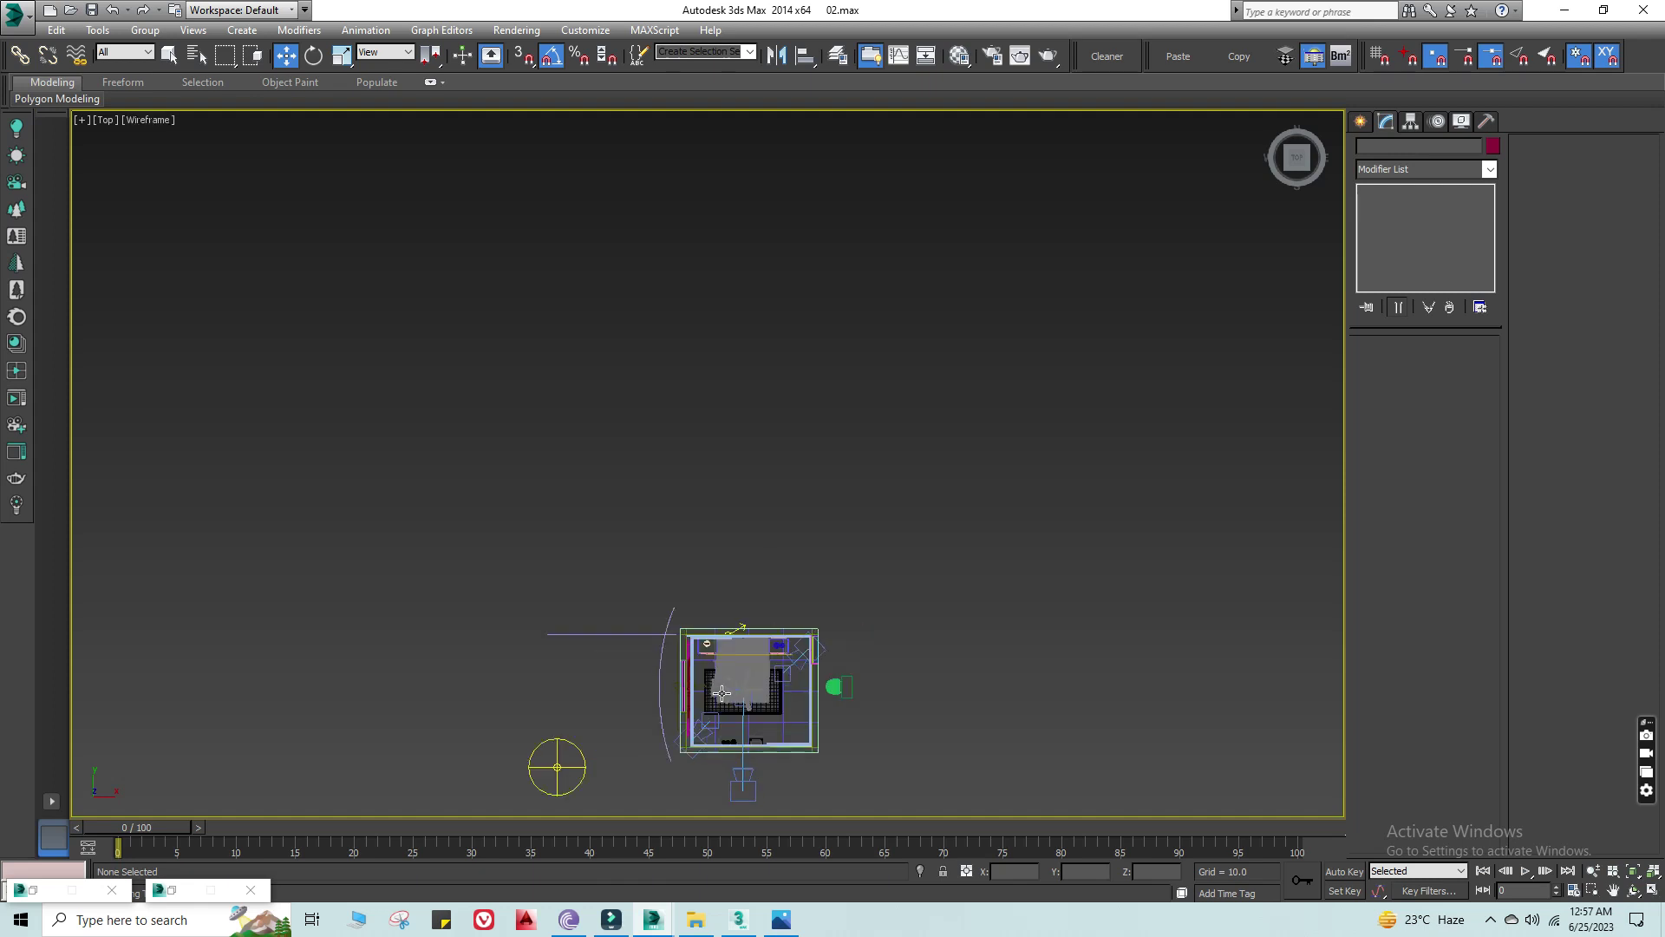
{"action": "scroll", "coordinate": [781, 625], "scroll_direction": "up", "scroll_amount": 3}
{"action": "scroll", "coordinate": [798, 555], "scroll_direction": "up", "scroll_amount": 4}
{"action": "left_click", "coordinate": [804, 518]}
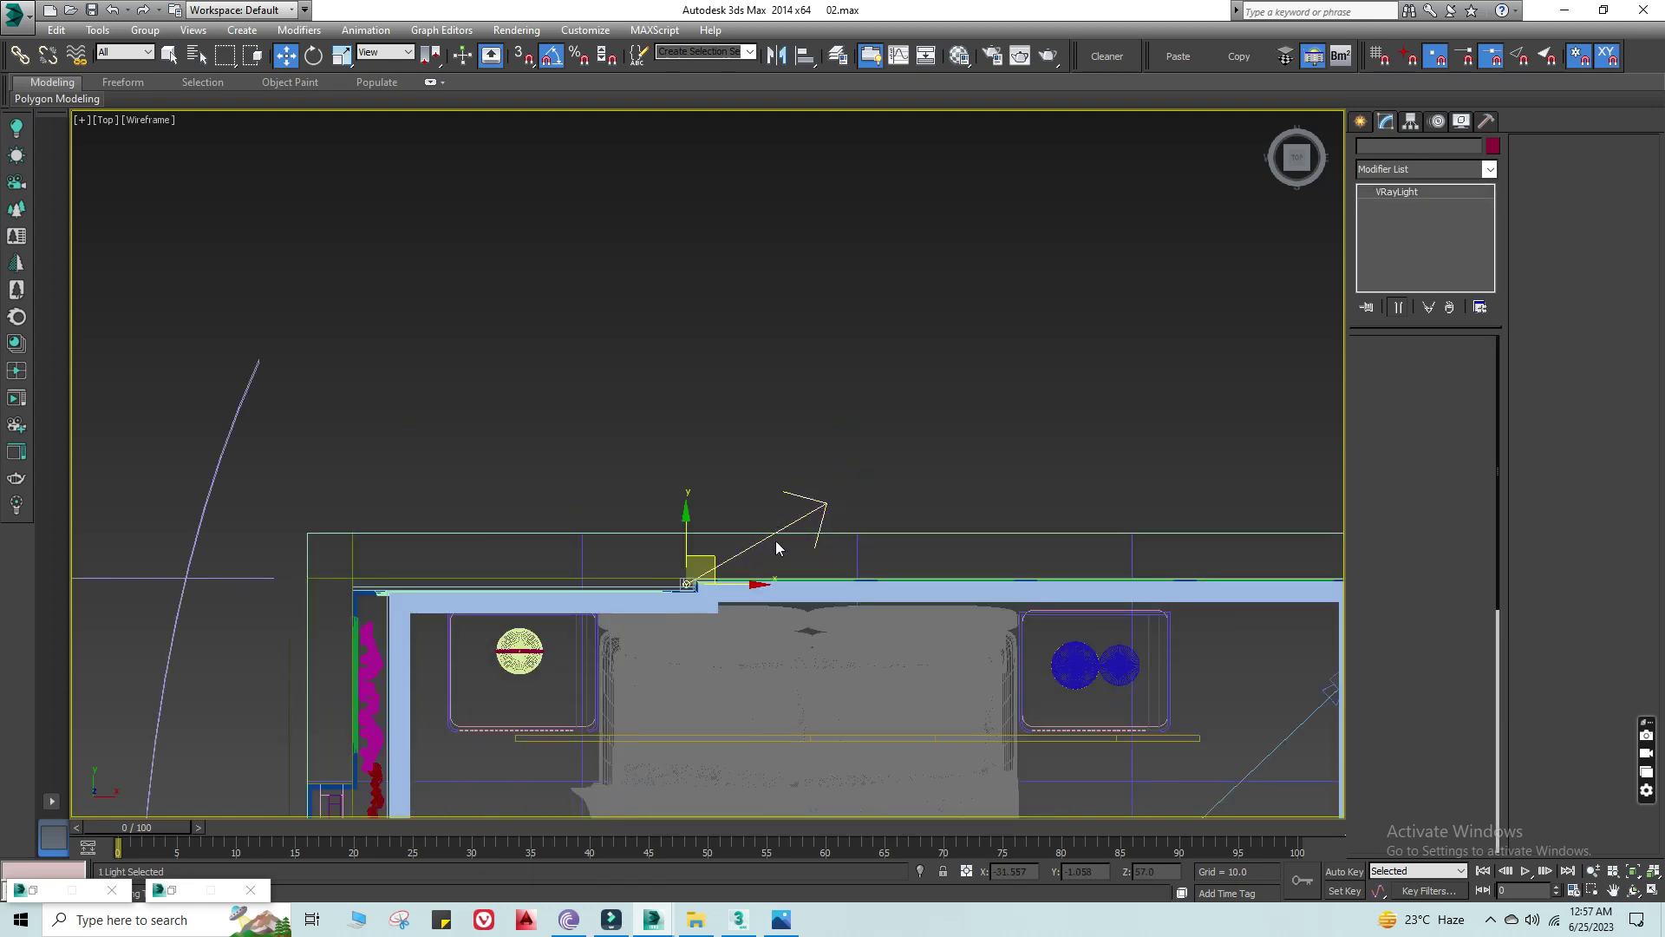
{"action": "scroll", "coordinate": [815, 347], "scroll_direction": "down", "scroll_amount": 1}
{"action": "scroll", "coordinate": [790, 295], "scroll_direction": "down", "scroll_amount": 2}
{"action": "scroll", "coordinate": [785, 288], "scroll_direction": "down", "scroll_amount": 2}
{"action": "left_click", "coordinate": [776, 55]}
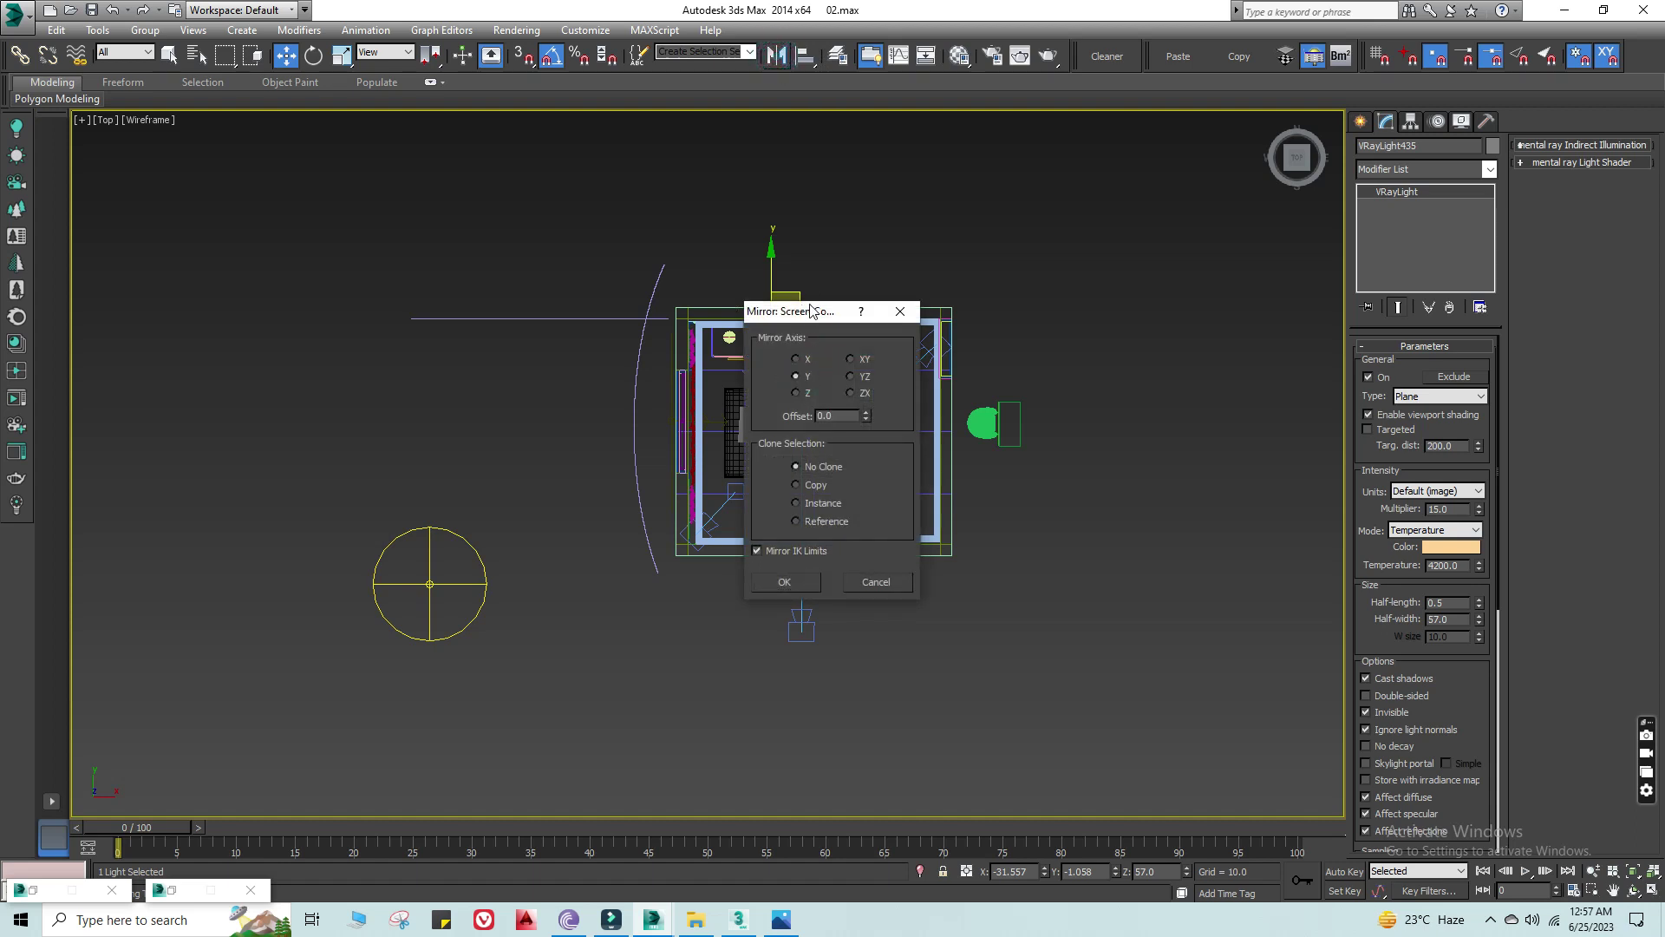
{"action": "left_click_drag", "start_coordinate": [811, 309], "coordinate": [1059, 309]}
{"action": "left_click", "coordinate": [1059, 503]}
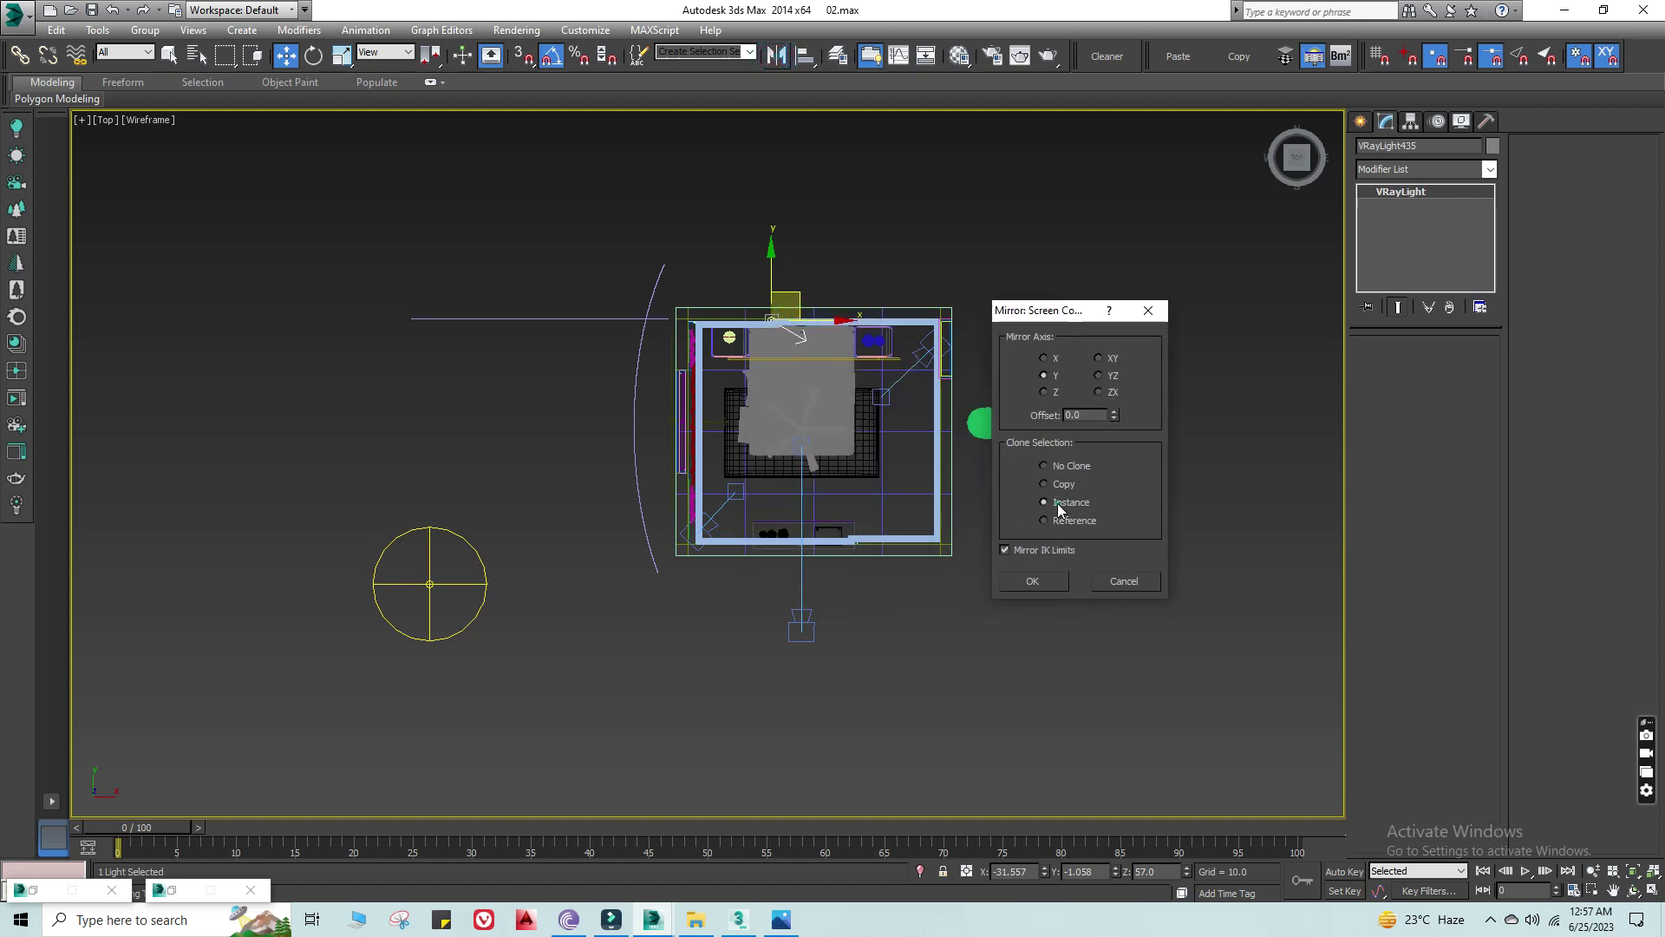
{"action": "left_click", "coordinate": [1049, 579]}
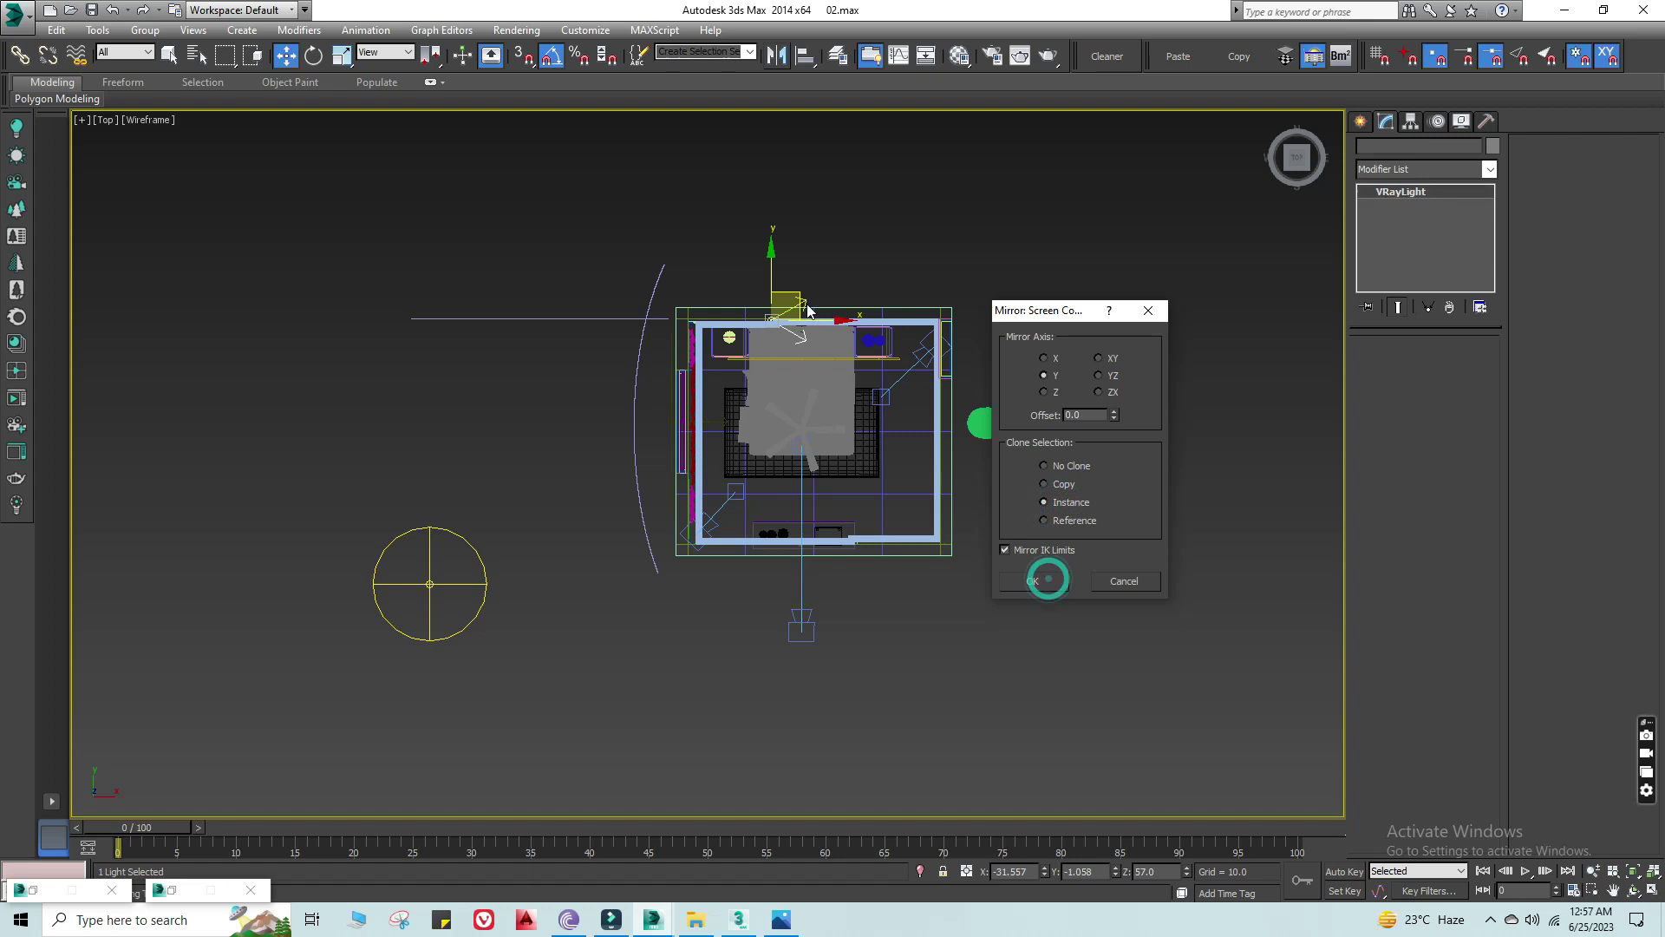
Step: Rotate the mirrored light 90° and snap it against the opposite wall
{"action": "left_click_drag", "start_coordinate": [865, 514], "coordinate": [850, 539]}
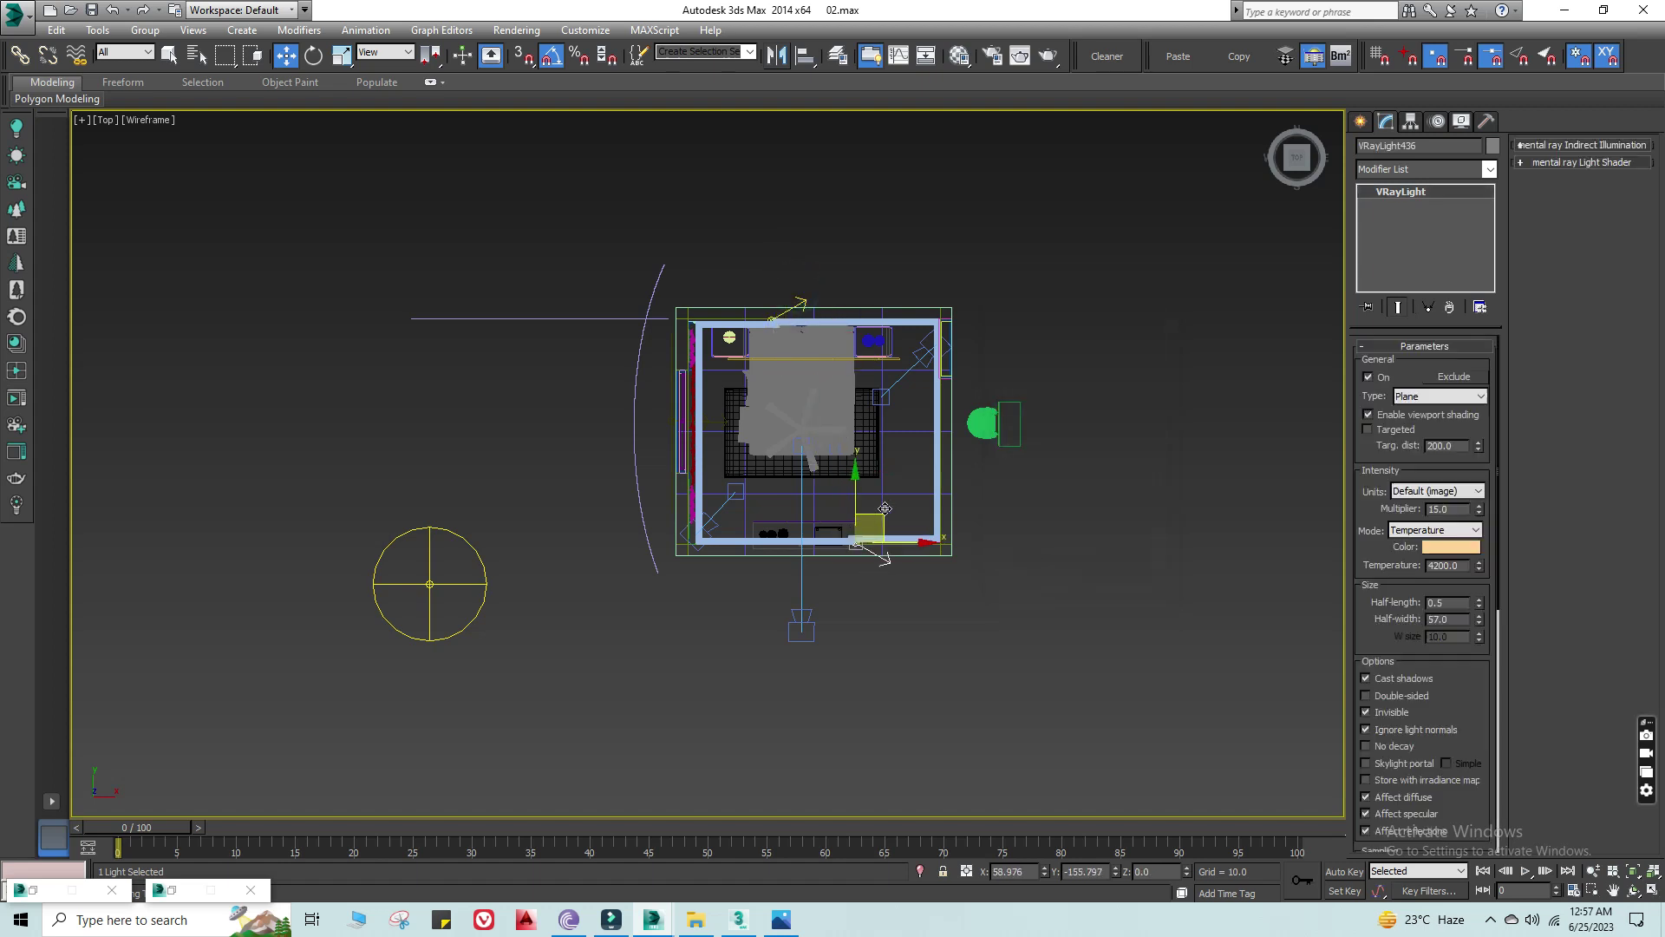
{"action": "scroll", "coordinate": [850, 539], "scroll_direction": "up", "scroll_amount": 4}
{"action": "scroll", "coordinate": [850, 539], "scroll_direction": "up", "scroll_amount": 4}
{"action": "scroll", "coordinate": [852, 540], "scroll_direction": "up", "scroll_amount": 3}
{"action": "scroll", "coordinate": [868, 538], "scroll_direction": "up", "scroll_amount": 3}
{"action": "key", "text": "F3"}
{"action": "key", "text": "F3"}
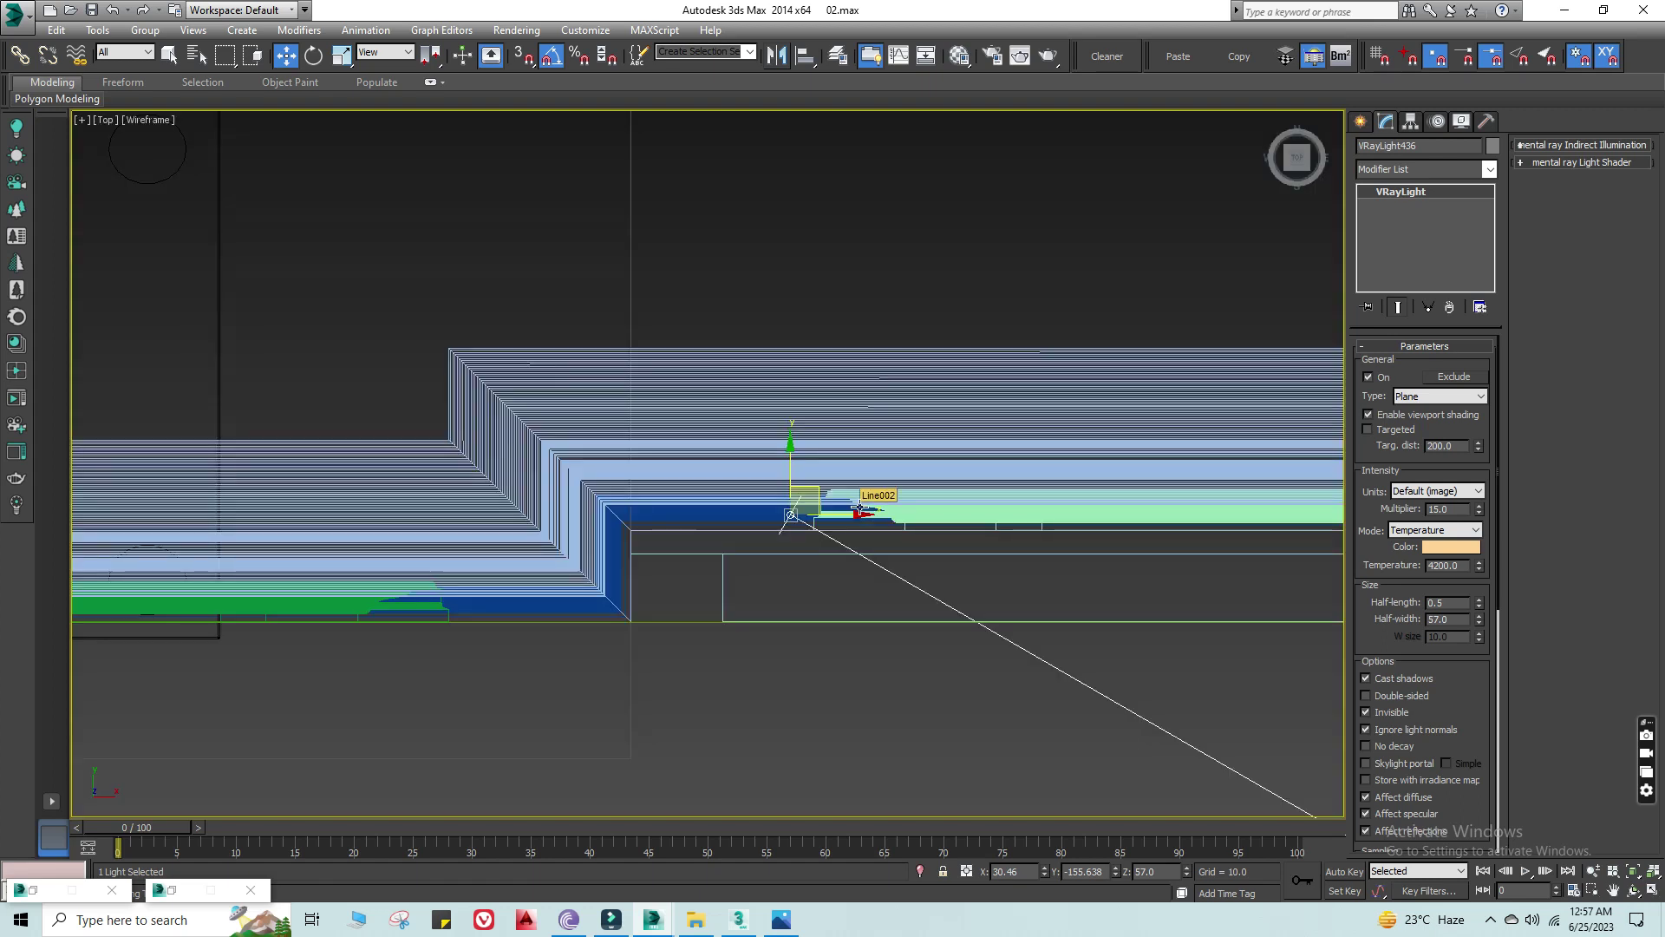
{"action": "key", "text": "d"}
{"action": "key", "text": "e"}
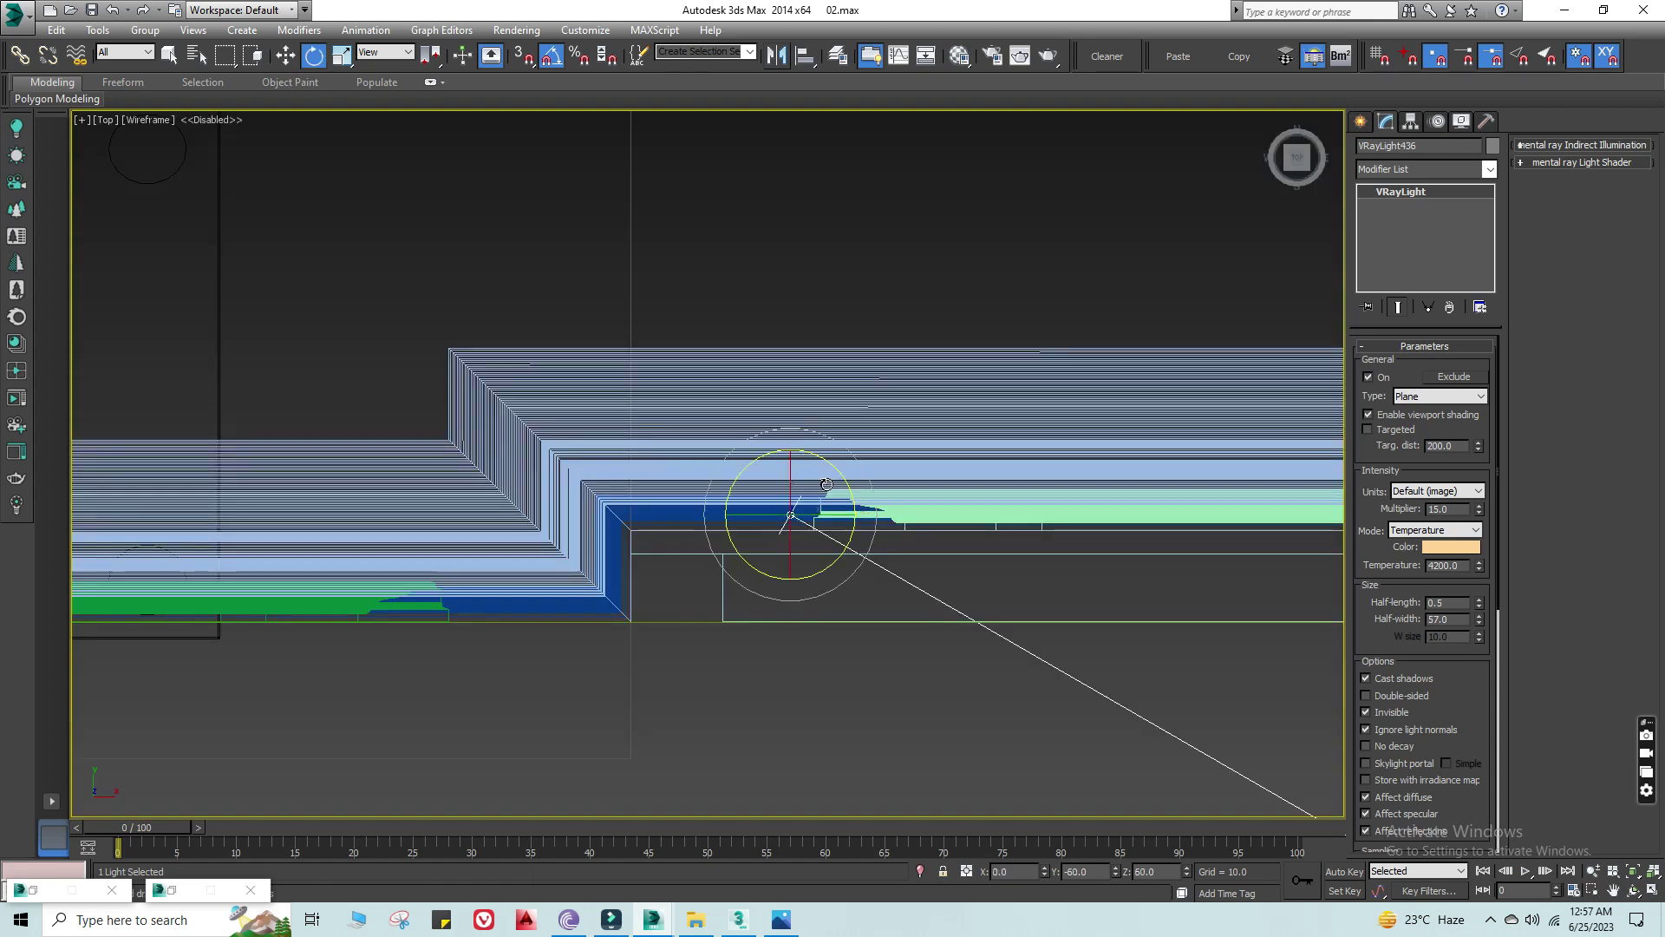
{"action": "left_click_drag", "start_coordinate": [838, 470], "coordinate": [861, 504]}
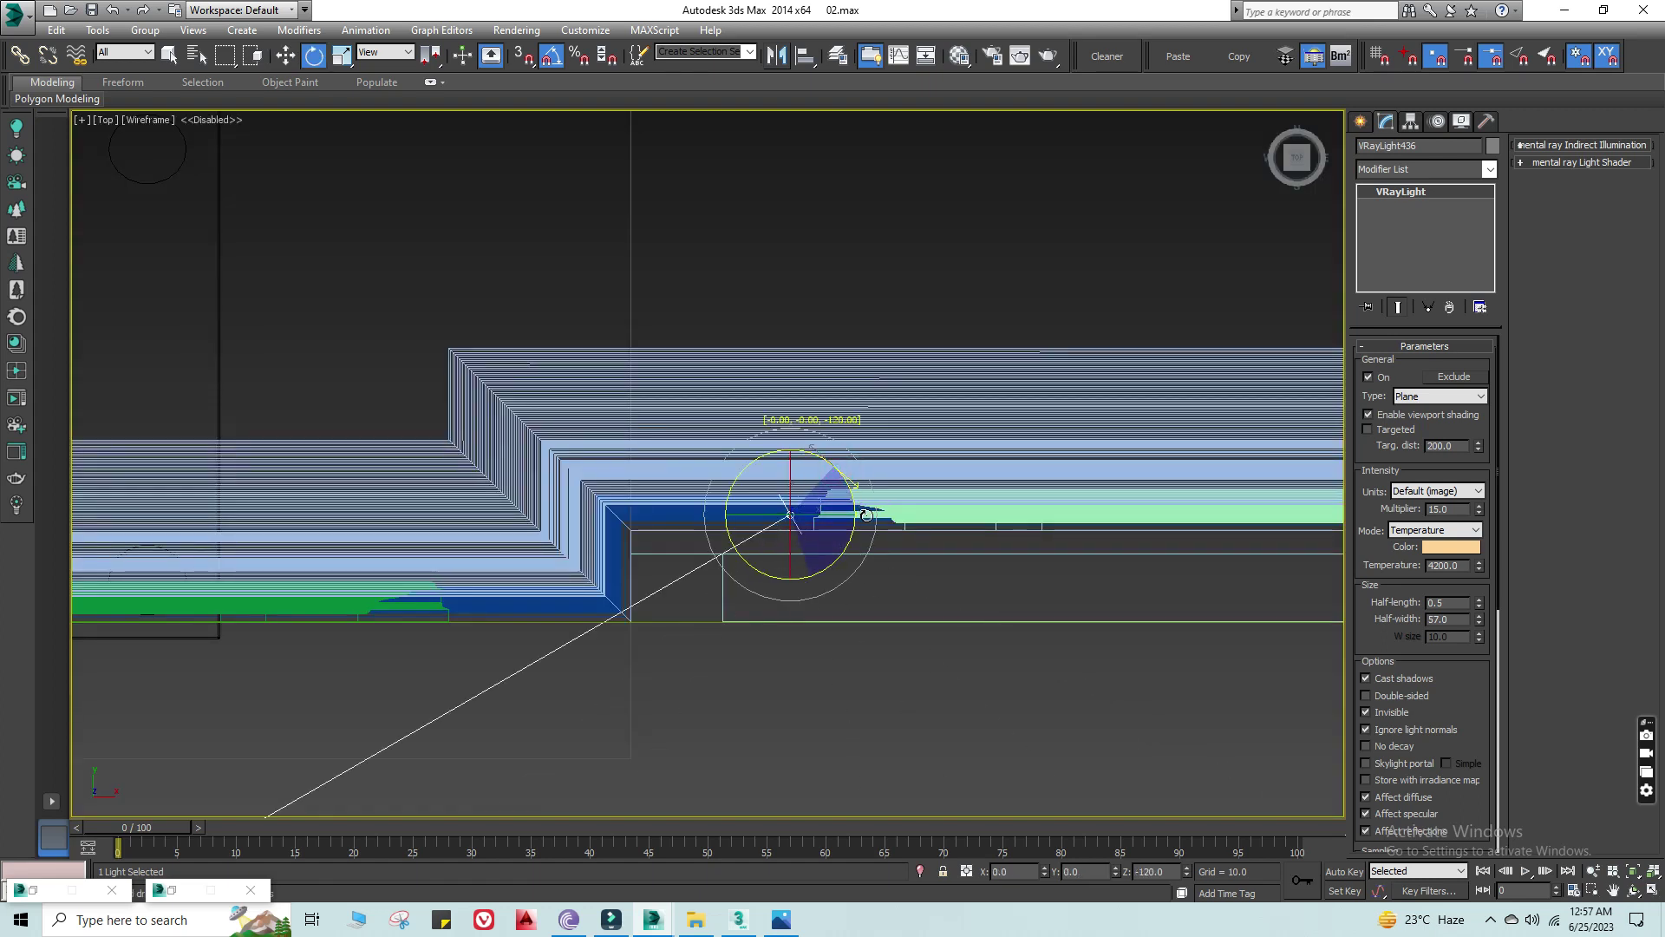
{"action": "left_click_drag", "start_coordinate": [868, 518], "coordinate": [855, 498]}
{"action": "key", "text": "s"}
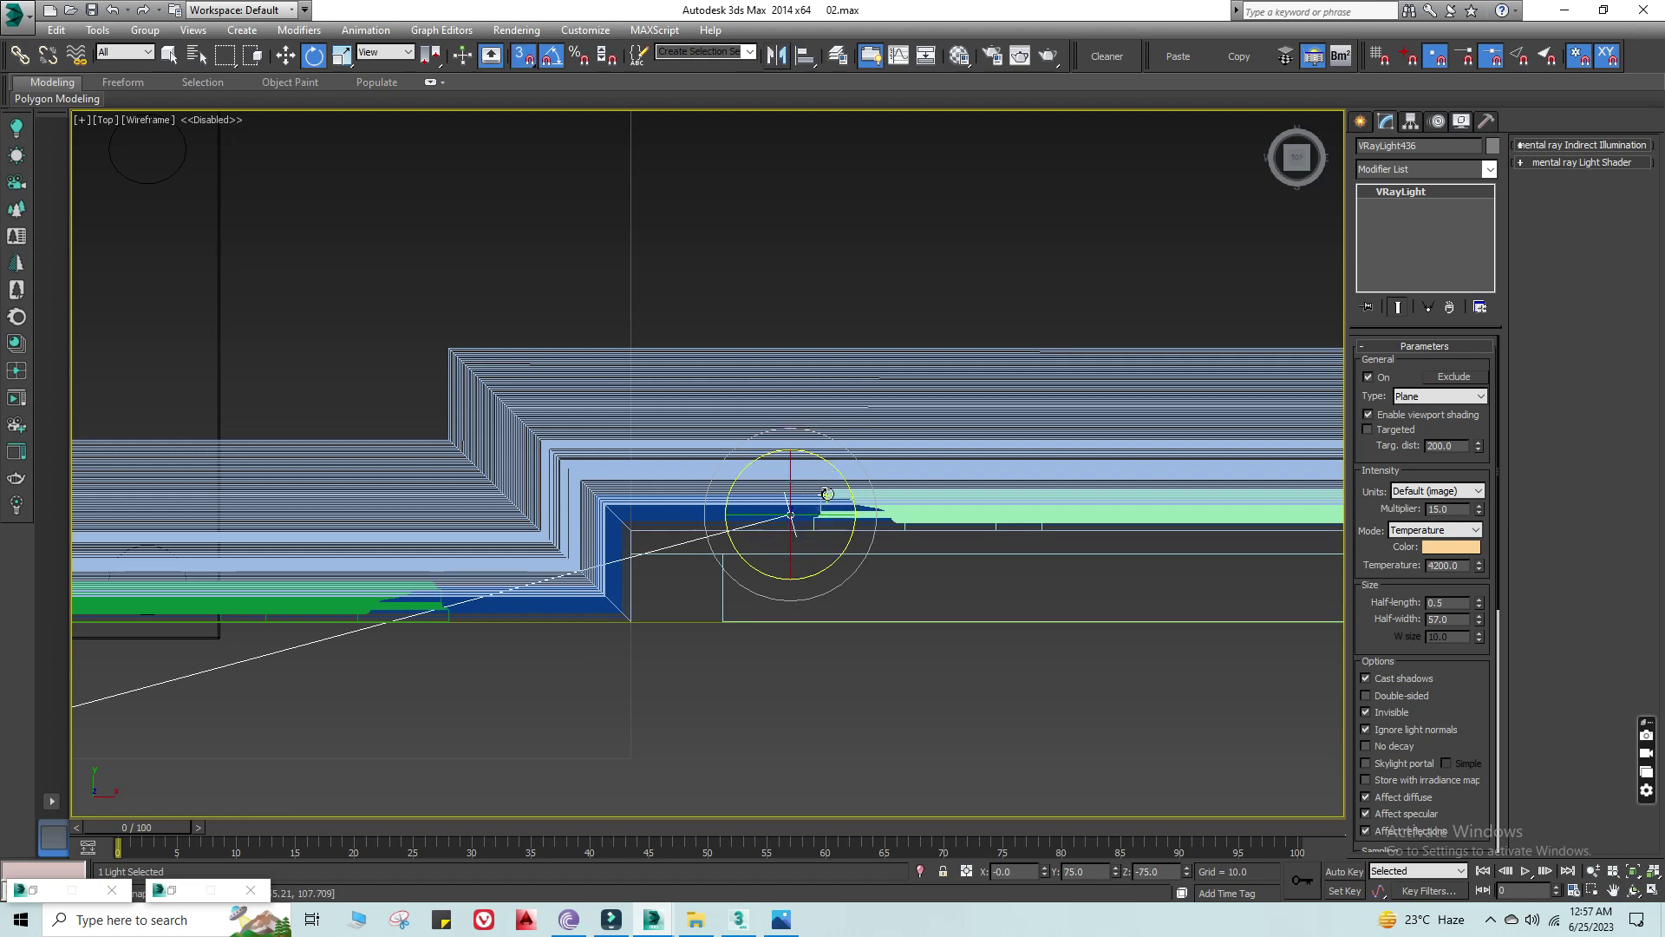
{"action": "key", "text": "w"}
{"action": "left_click_drag", "start_coordinate": [819, 495], "coordinate": [728, 563]}
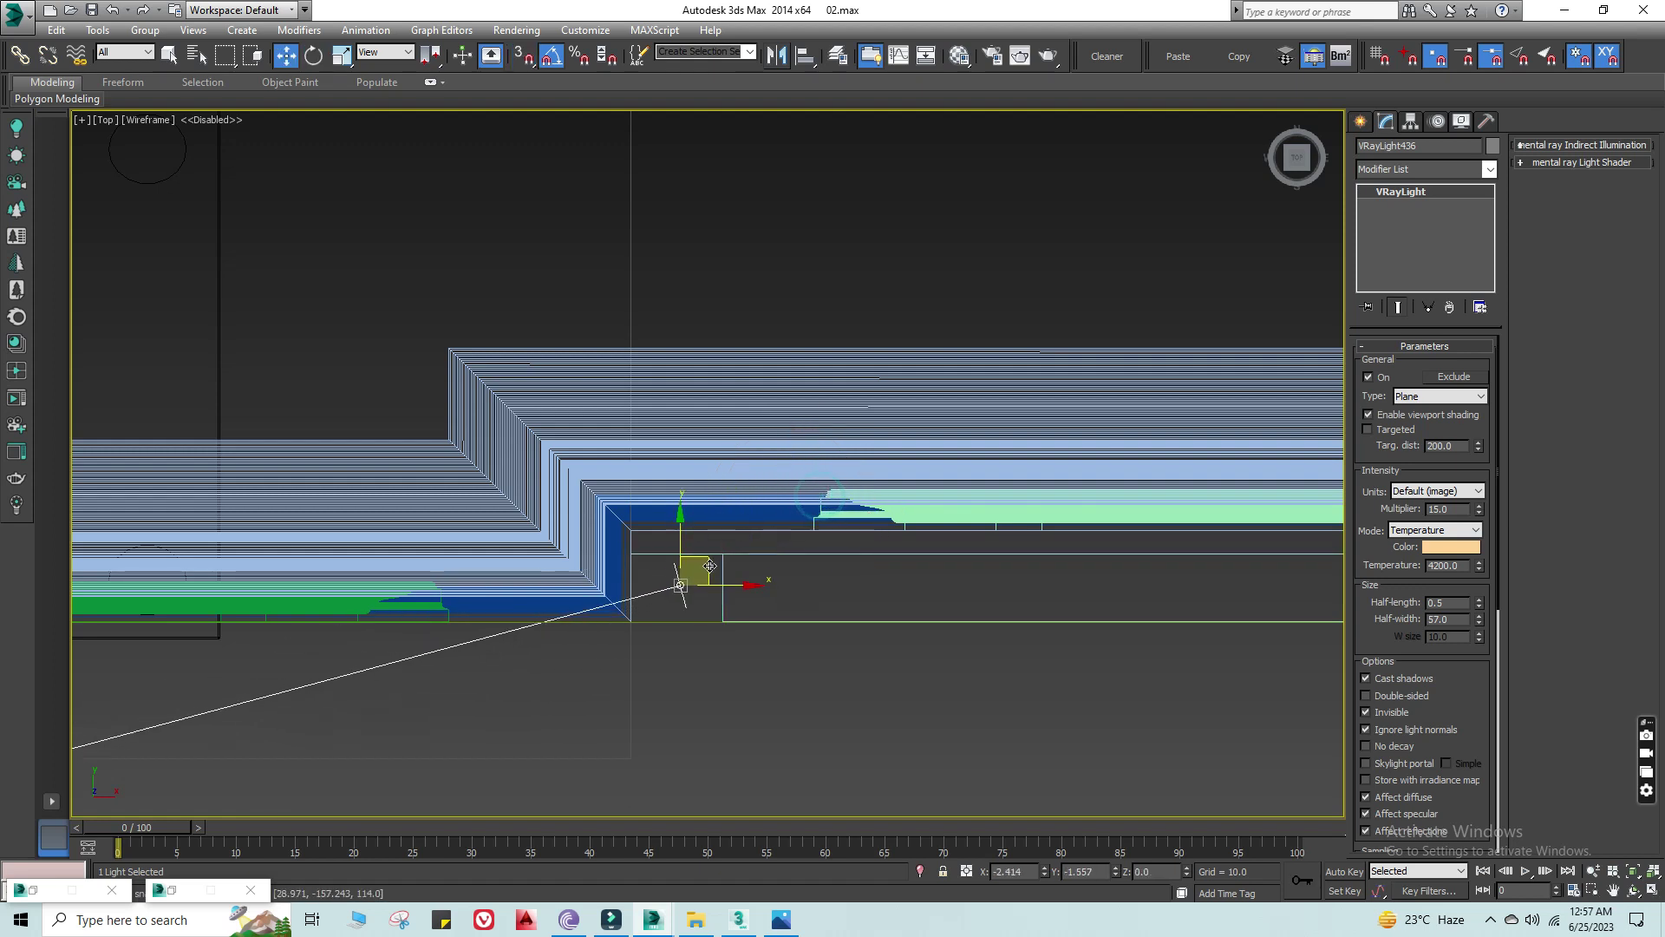
{"action": "key", "text": "s"}
Step: View through VRayPhysicalCamera003 and start a render
{"action": "key", "text": "c"}
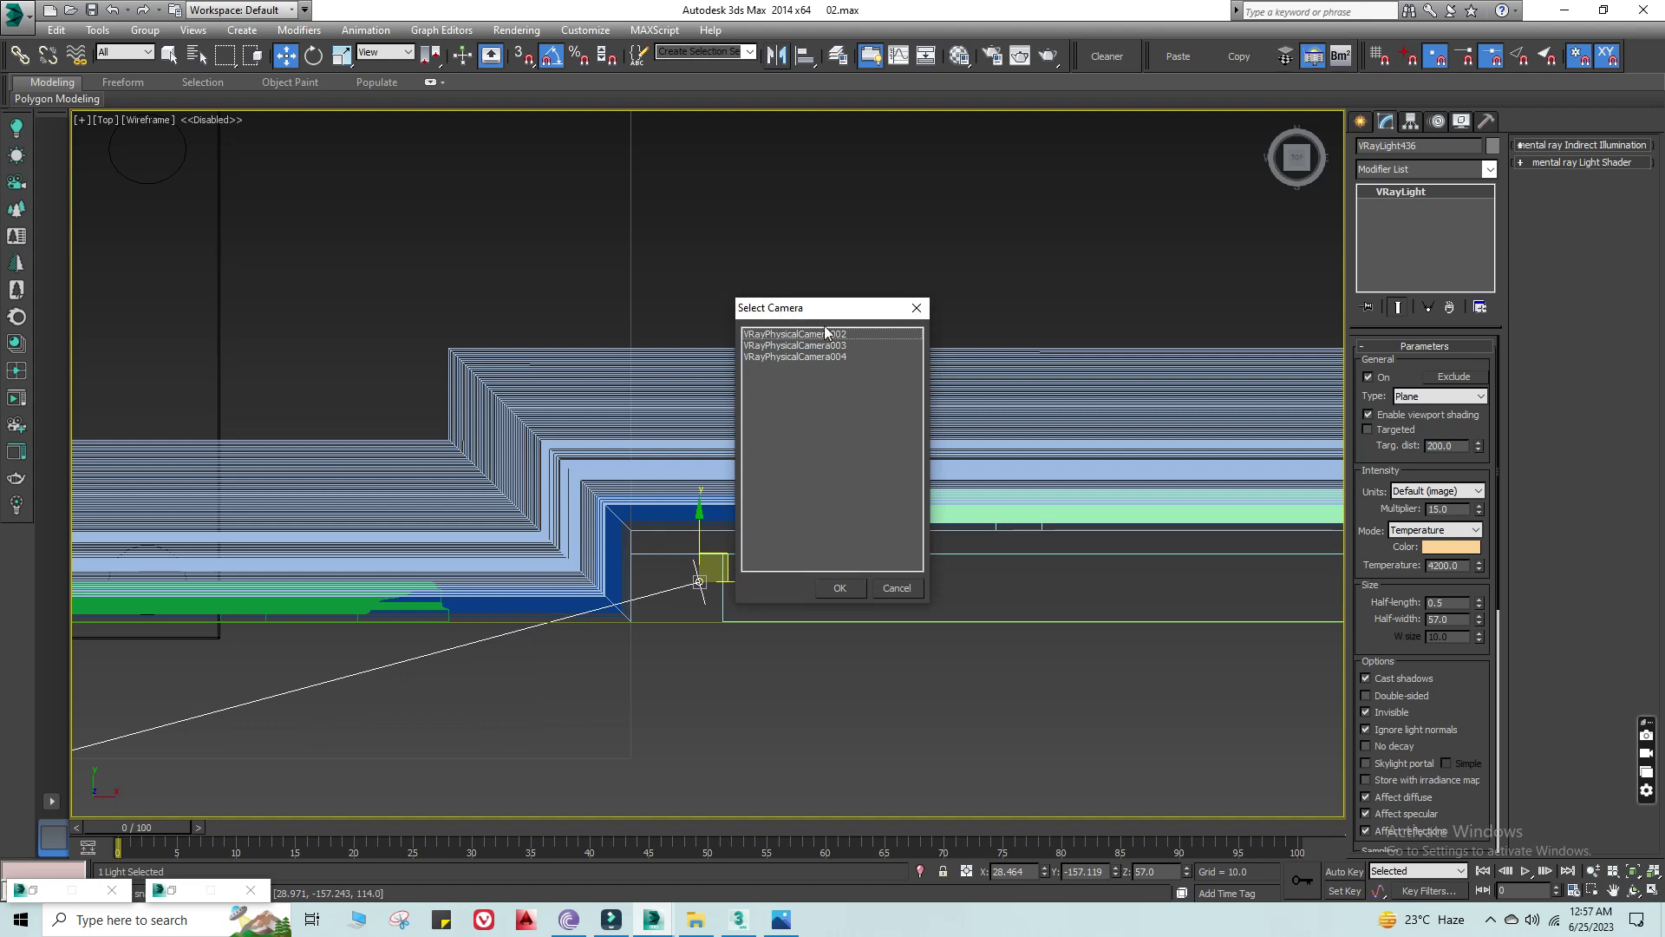
{"action": "double_click", "coordinate": [842, 336]}
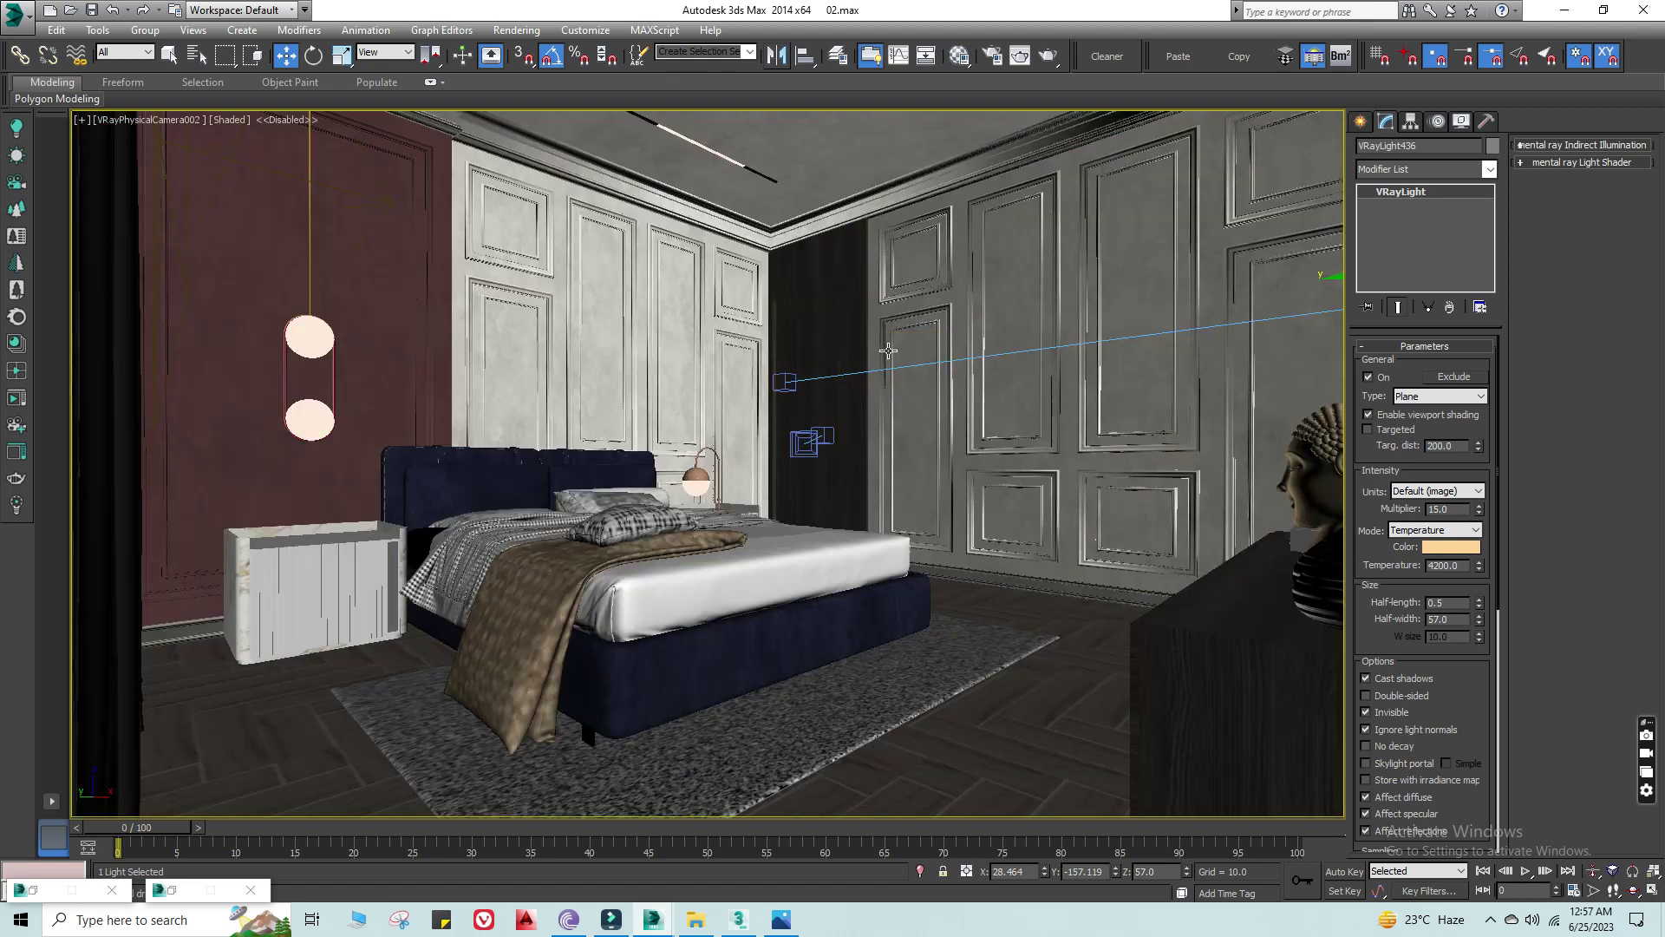
{"action": "double_click", "coordinate": [846, 345]}
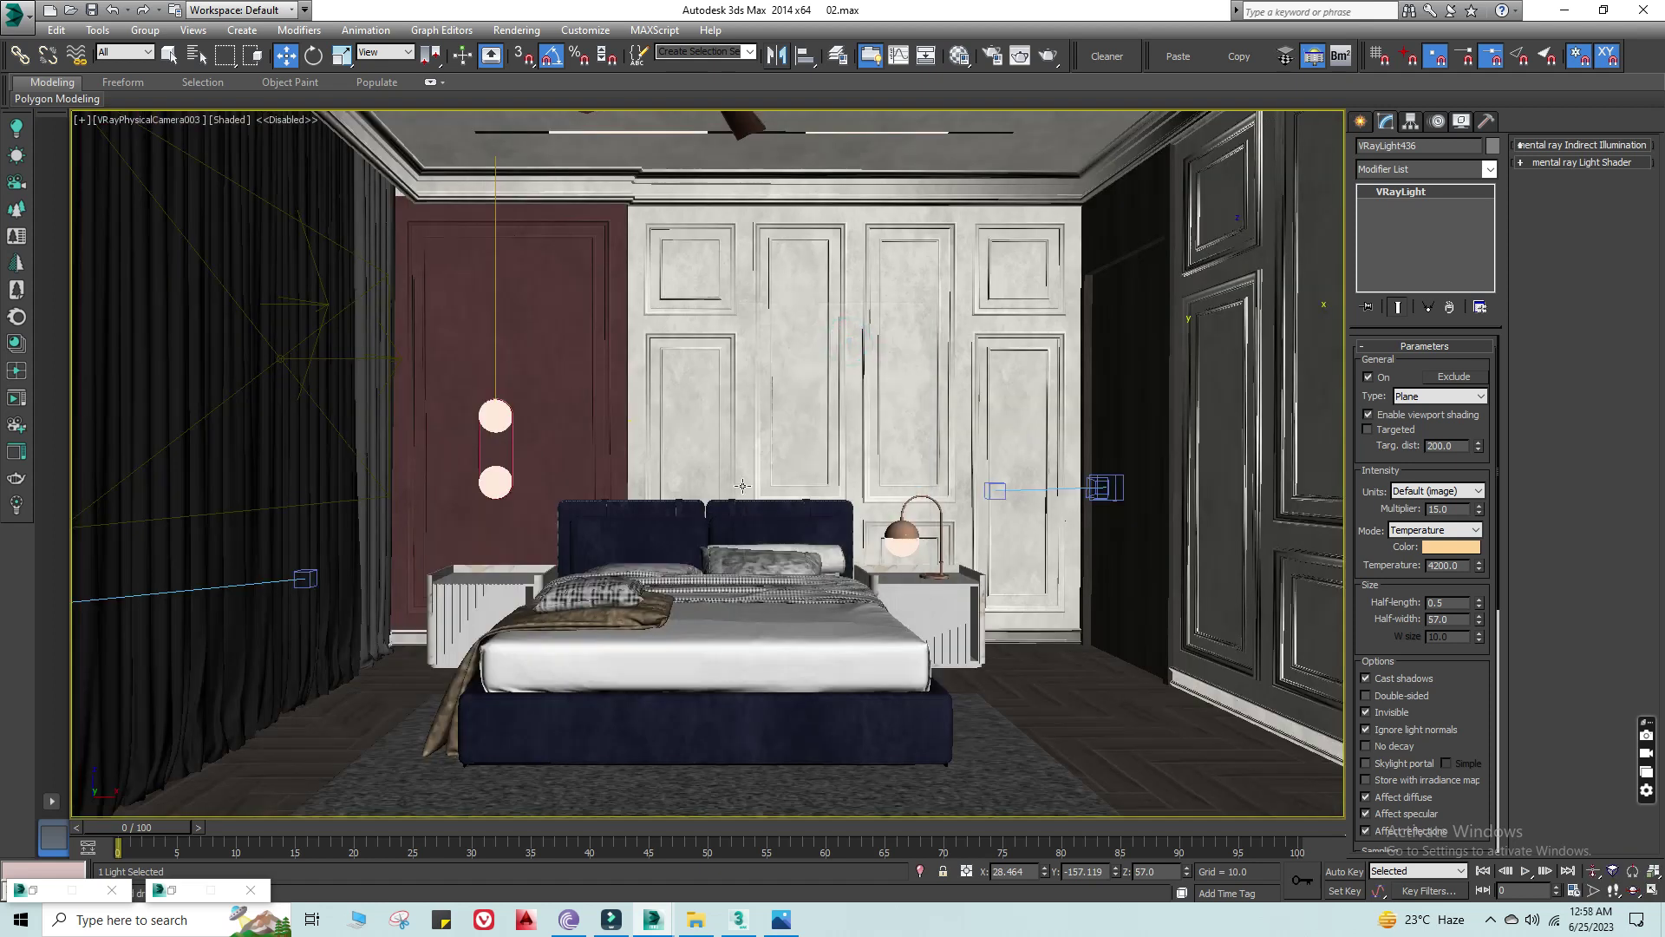
{"action": "left_click", "coordinate": [1050, 57]}
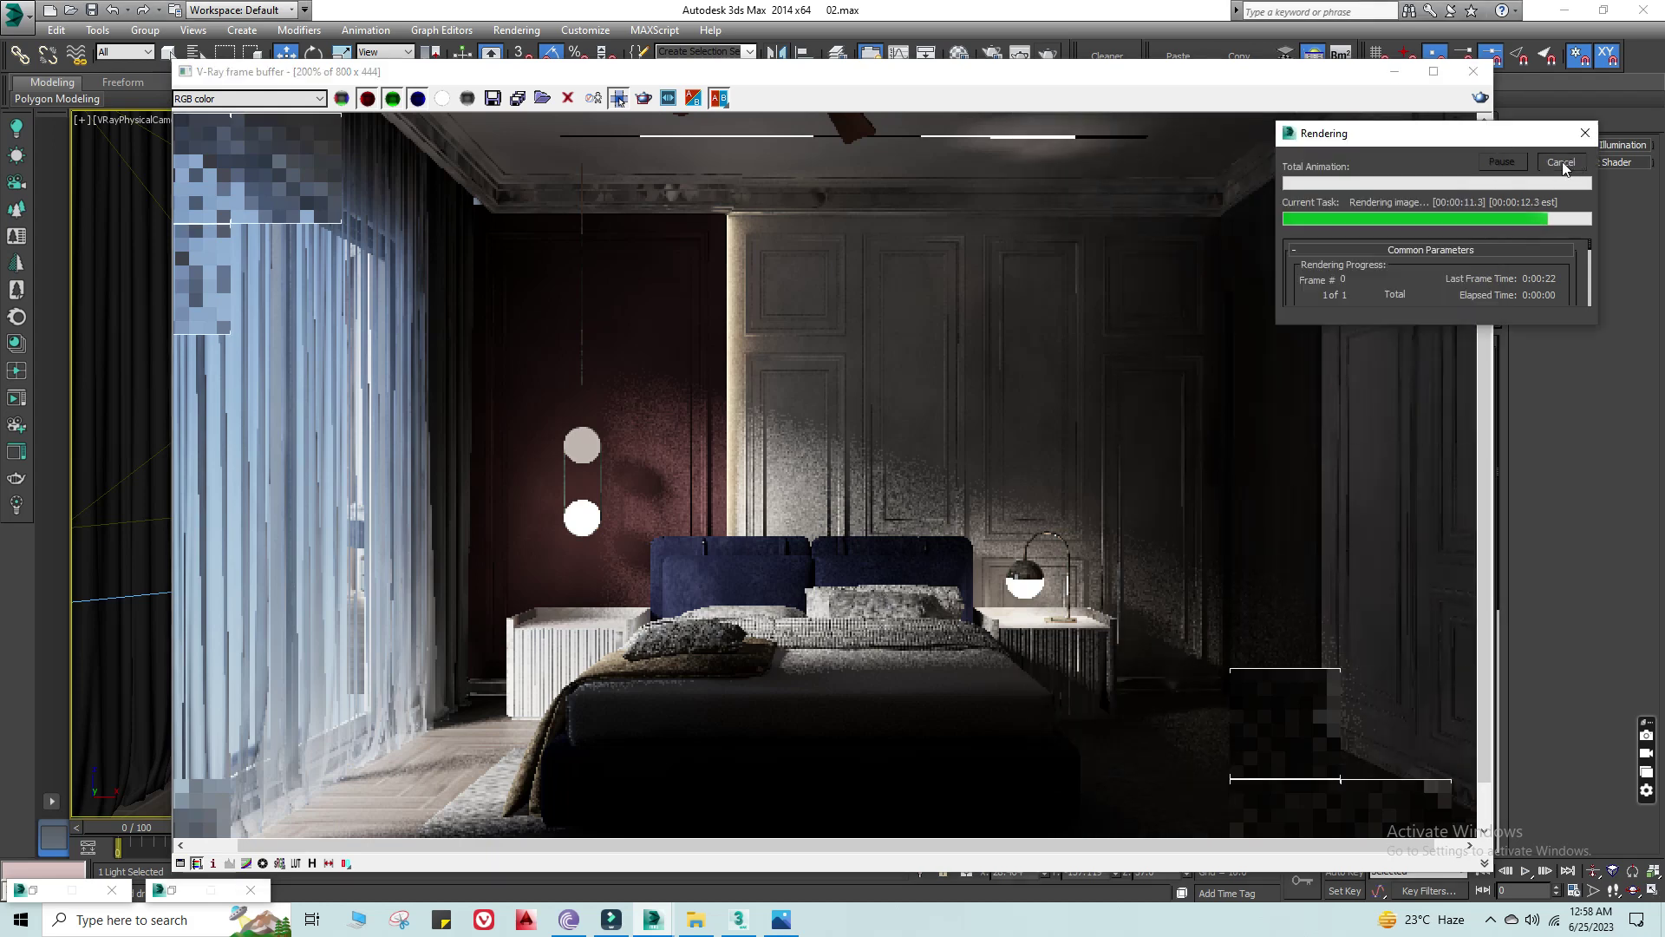
{"action": "left_click", "coordinate": [1393, 71]}
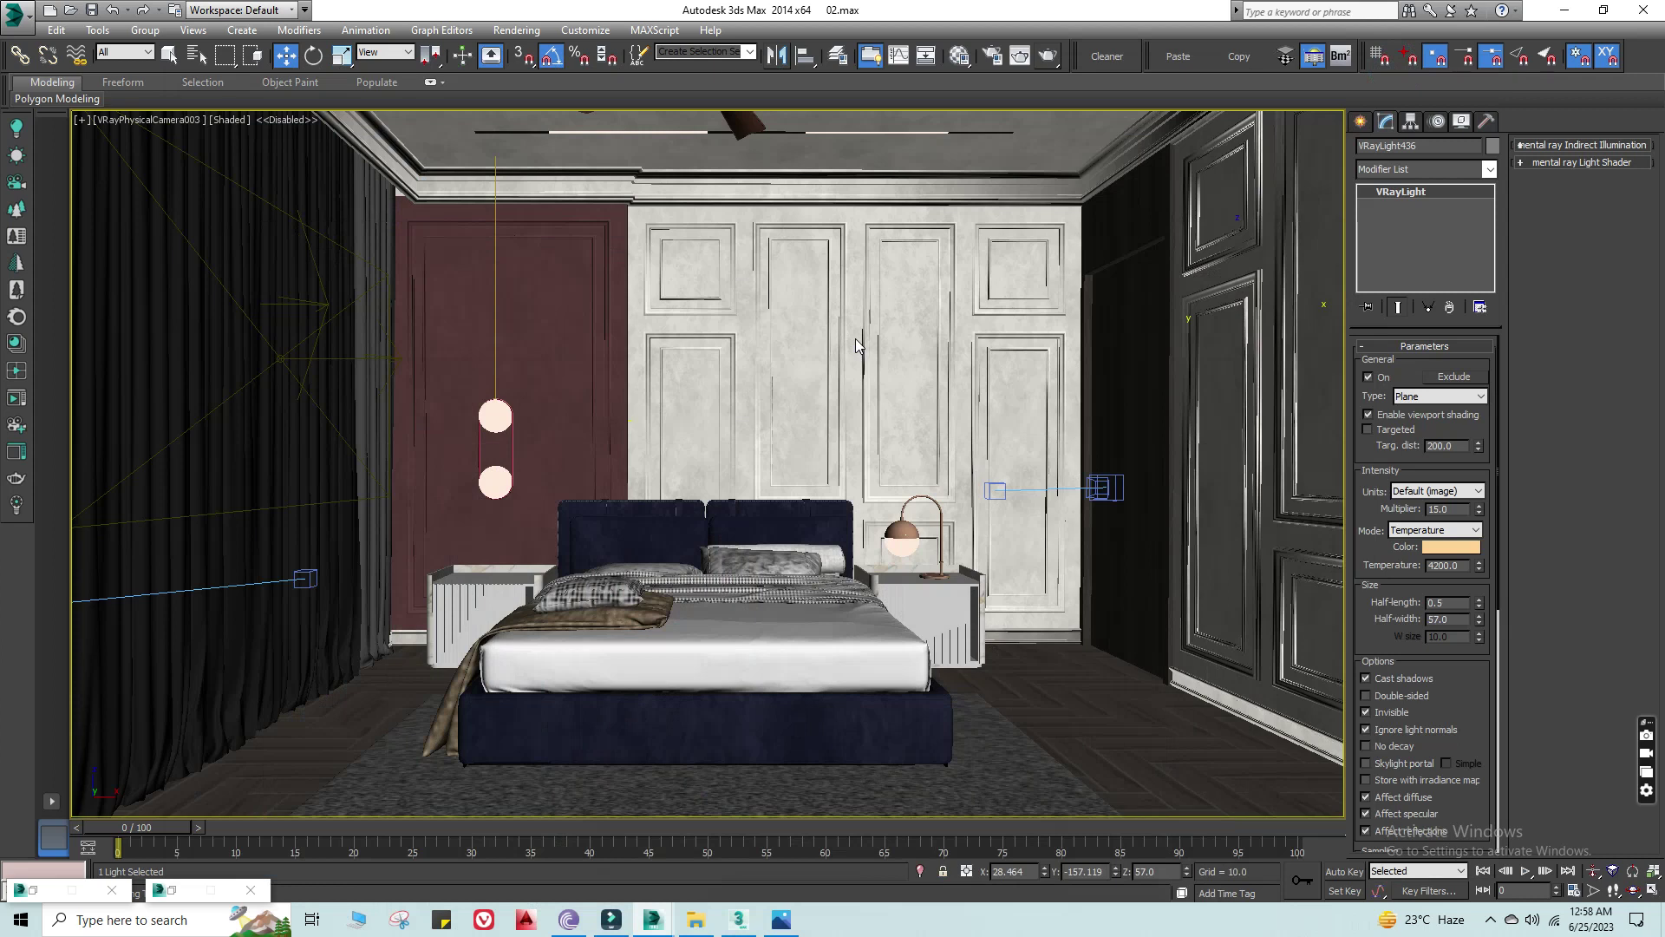
Step: Enable the first V-Ray light in the Light Lister with multiplier 100 and render
{"action": "left_click", "coordinate": [1314, 56]}
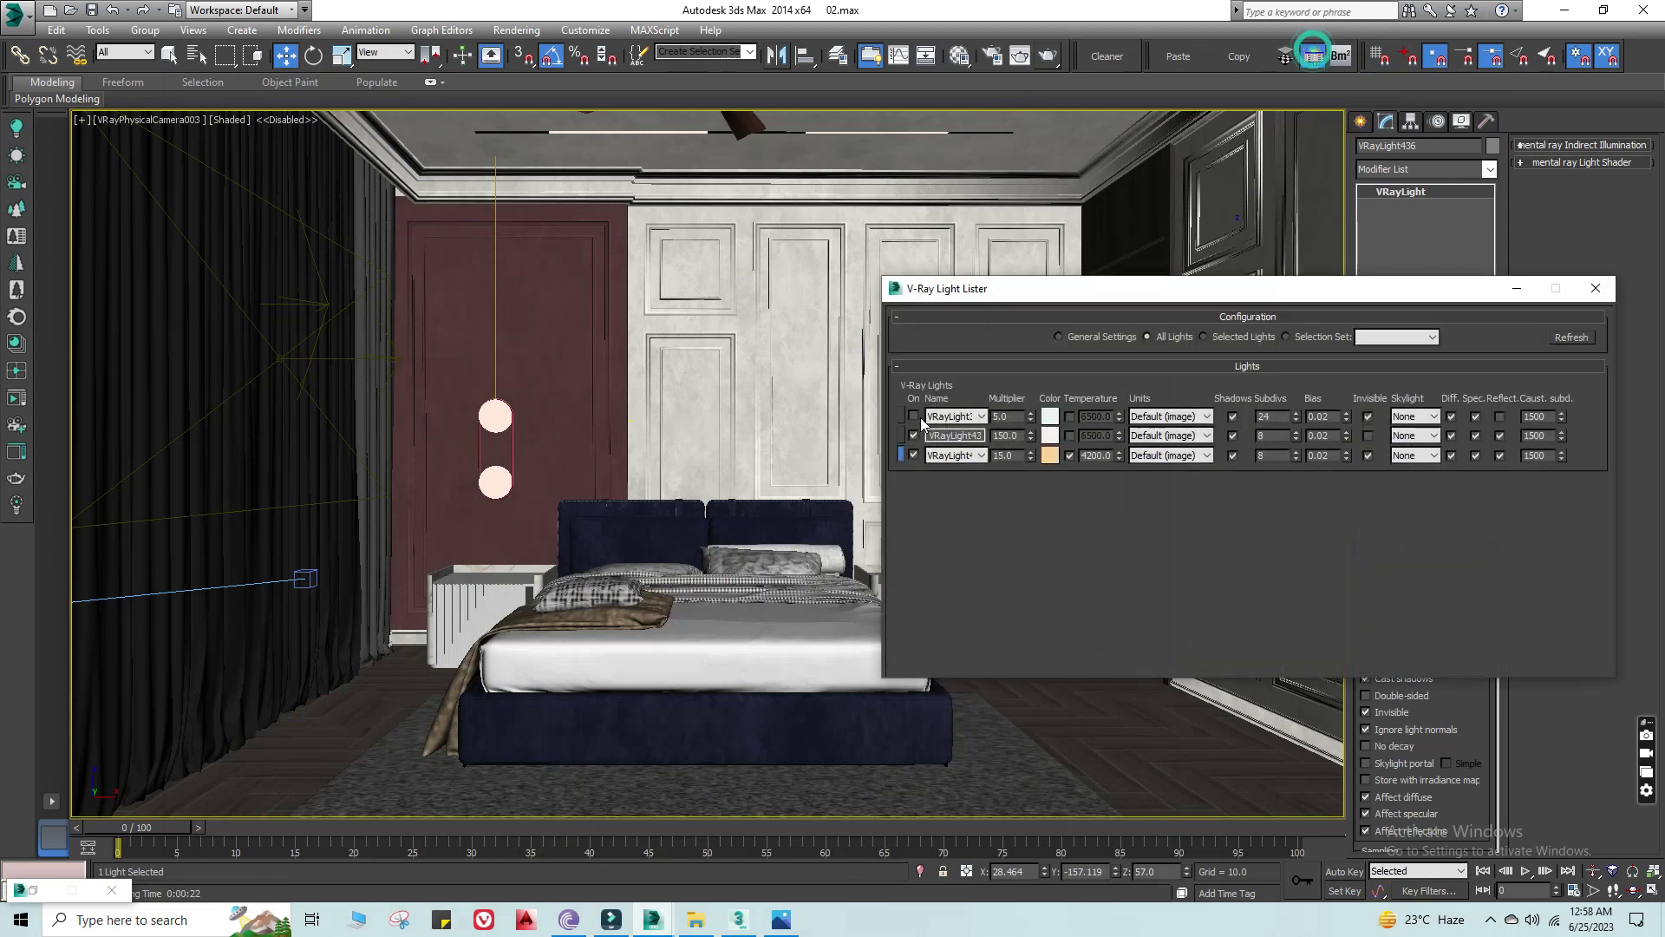
{"action": "left_click", "coordinate": [913, 417]}
{"action": "left_click", "coordinate": [1011, 416]}
{"action": "type", "text": "100"}
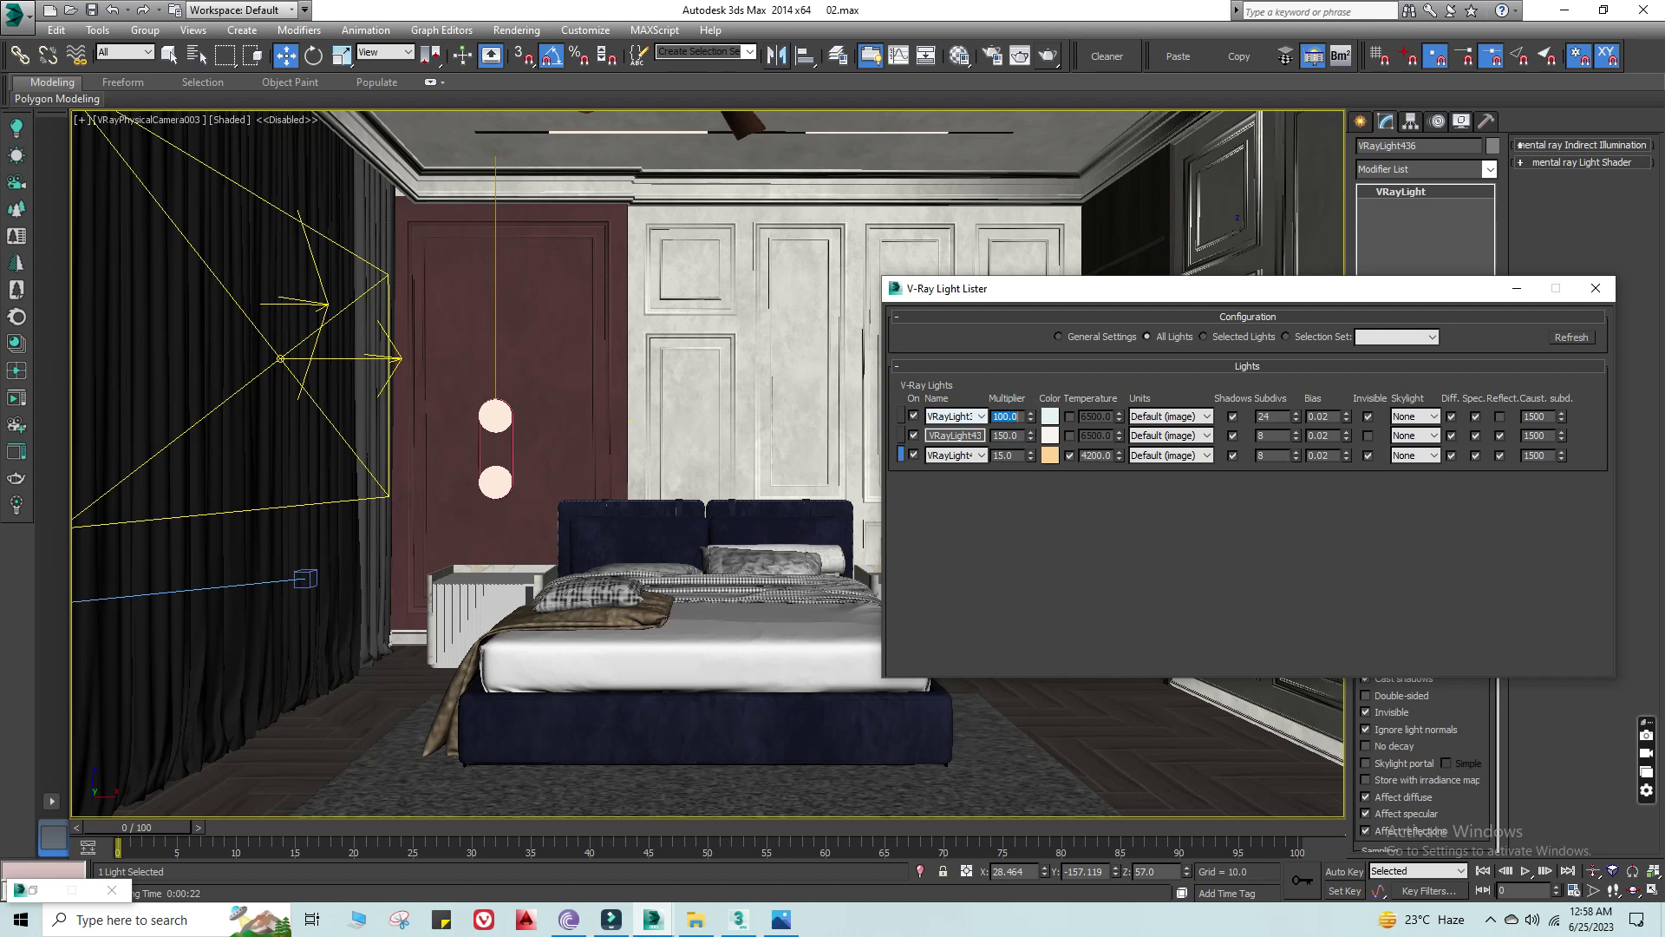
{"action": "left_click", "coordinate": [1049, 56]}
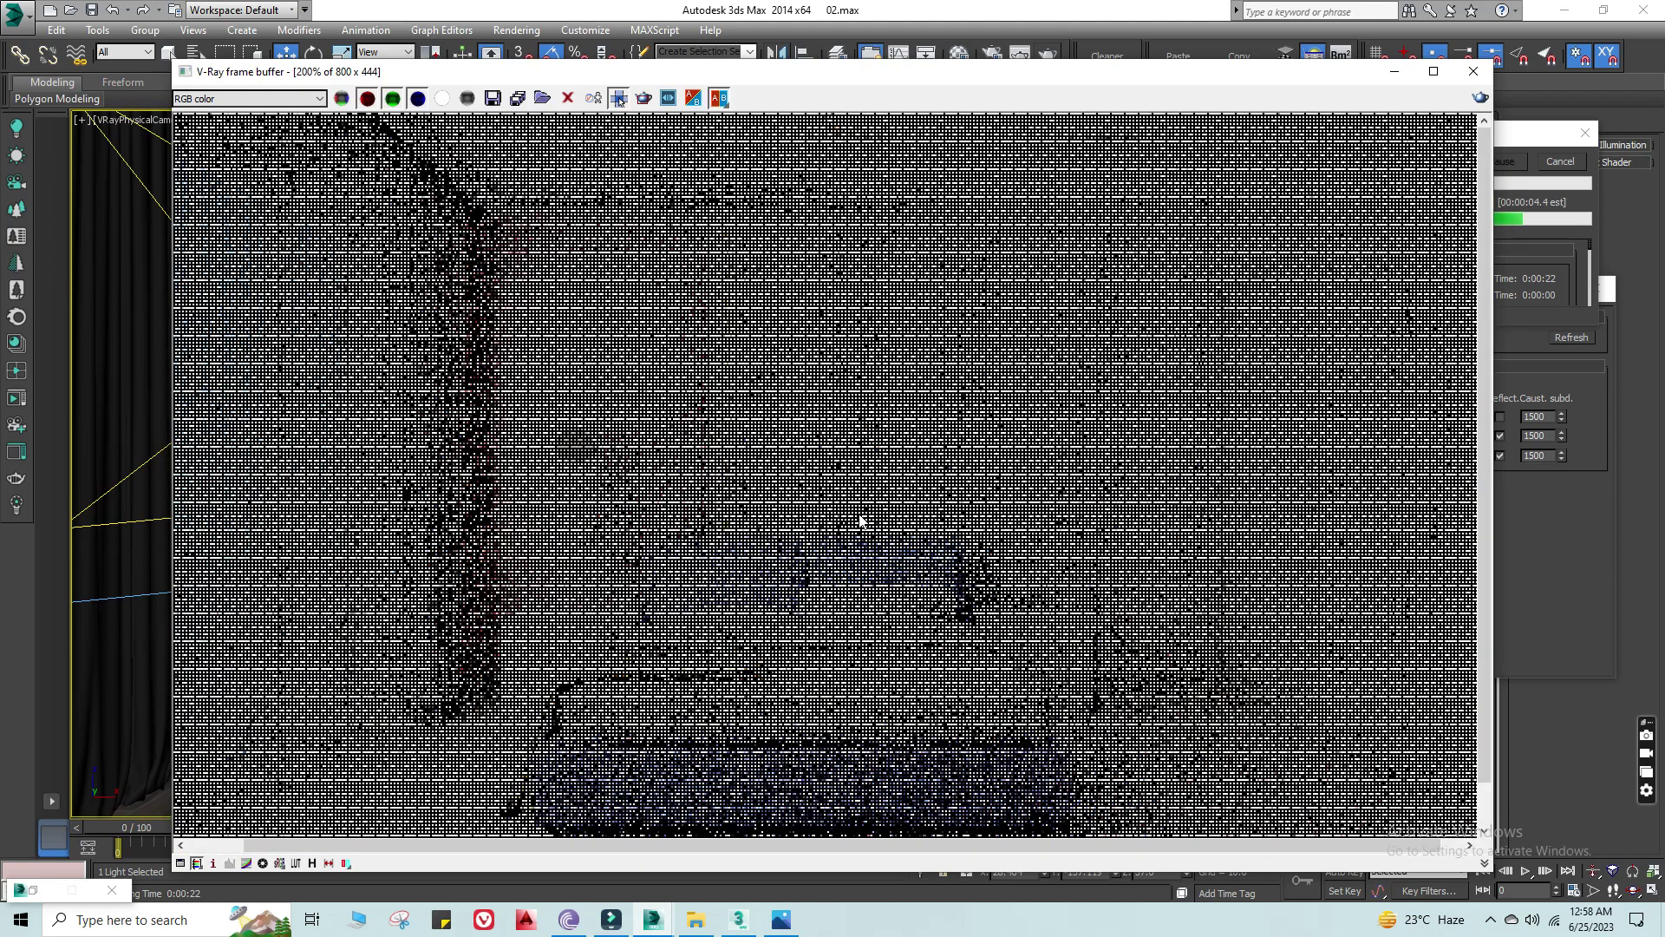
Step: Inspect the overexposed render, hide the frame buffer, and reselect the first light's multiplier
{"action": "scroll", "coordinate": [860, 518], "scroll_direction": "down", "scroll_amount": 1}
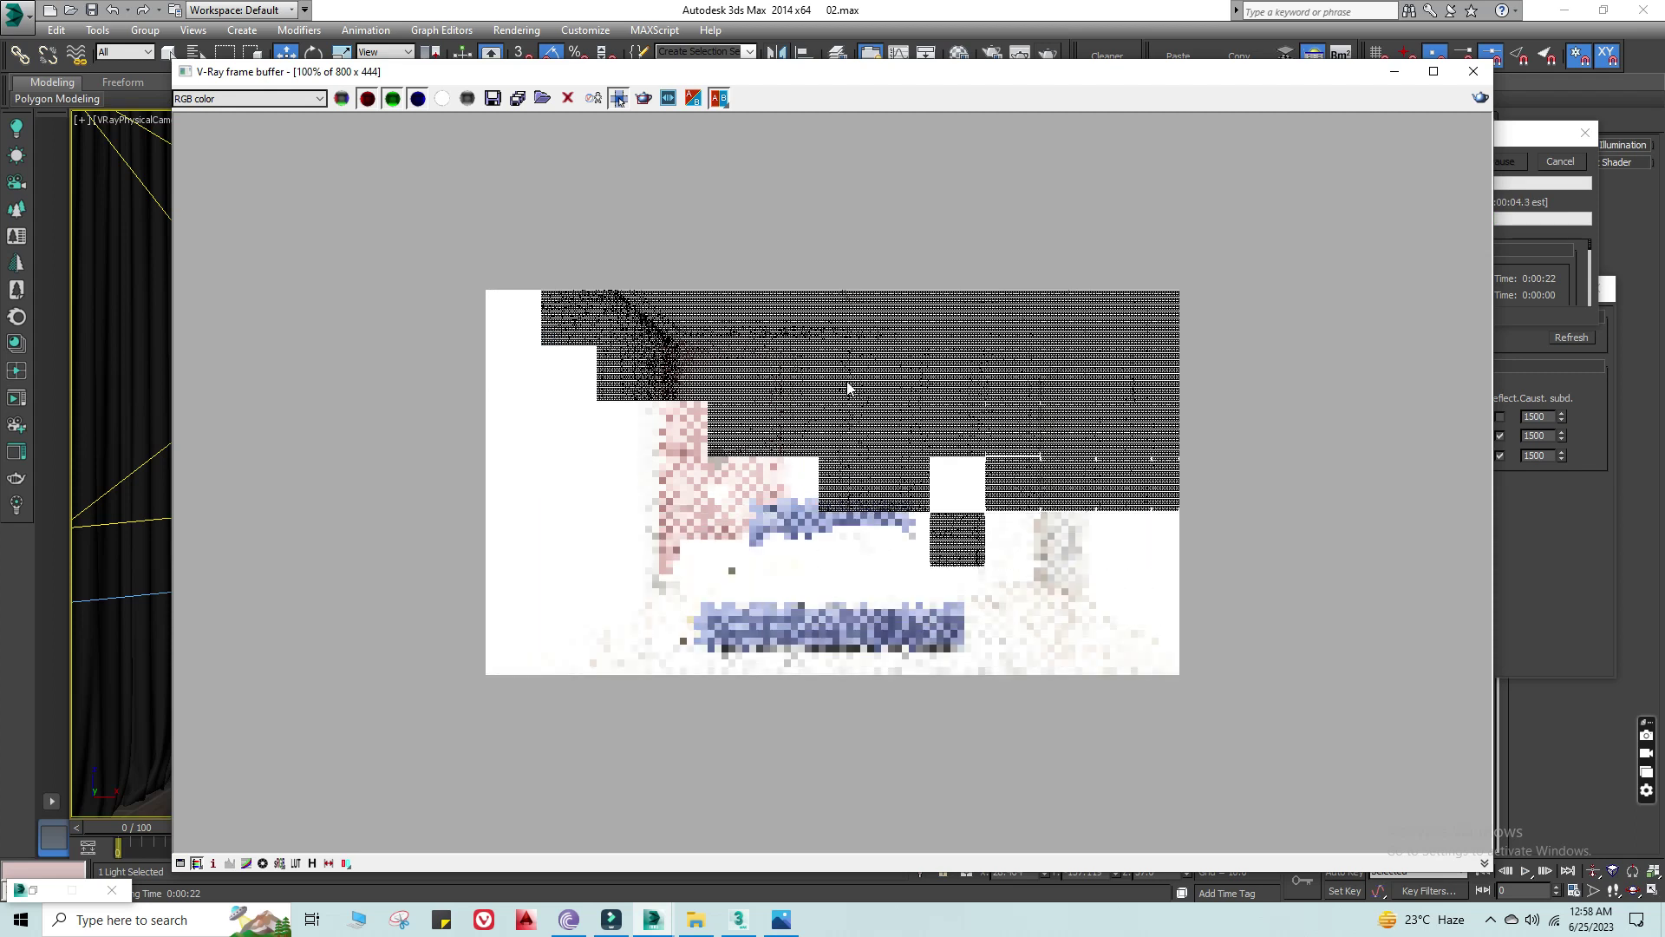
{"action": "scroll", "coordinate": [928, 477], "scroll_direction": "up", "scroll_amount": 1}
{"action": "scroll", "coordinate": [911, 474], "scroll_direction": "down", "scroll_amount": 1}
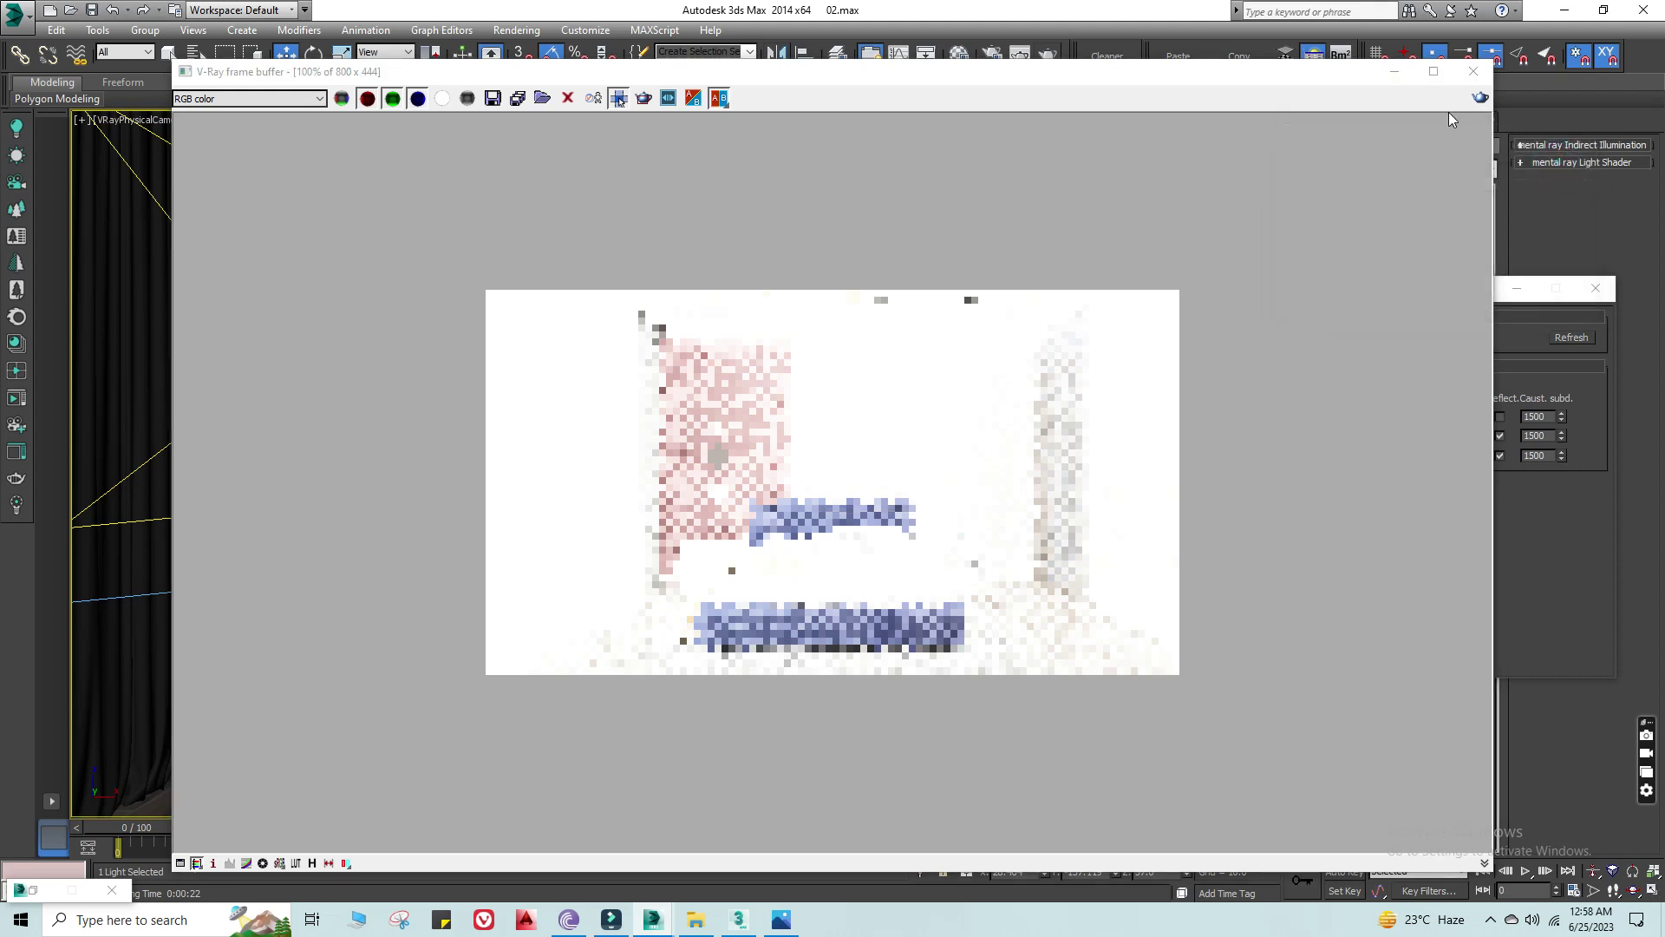
{"action": "left_click", "coordinate": [1392, 73]}
{"action": "left_click", "coordinate": [1376, 288]}
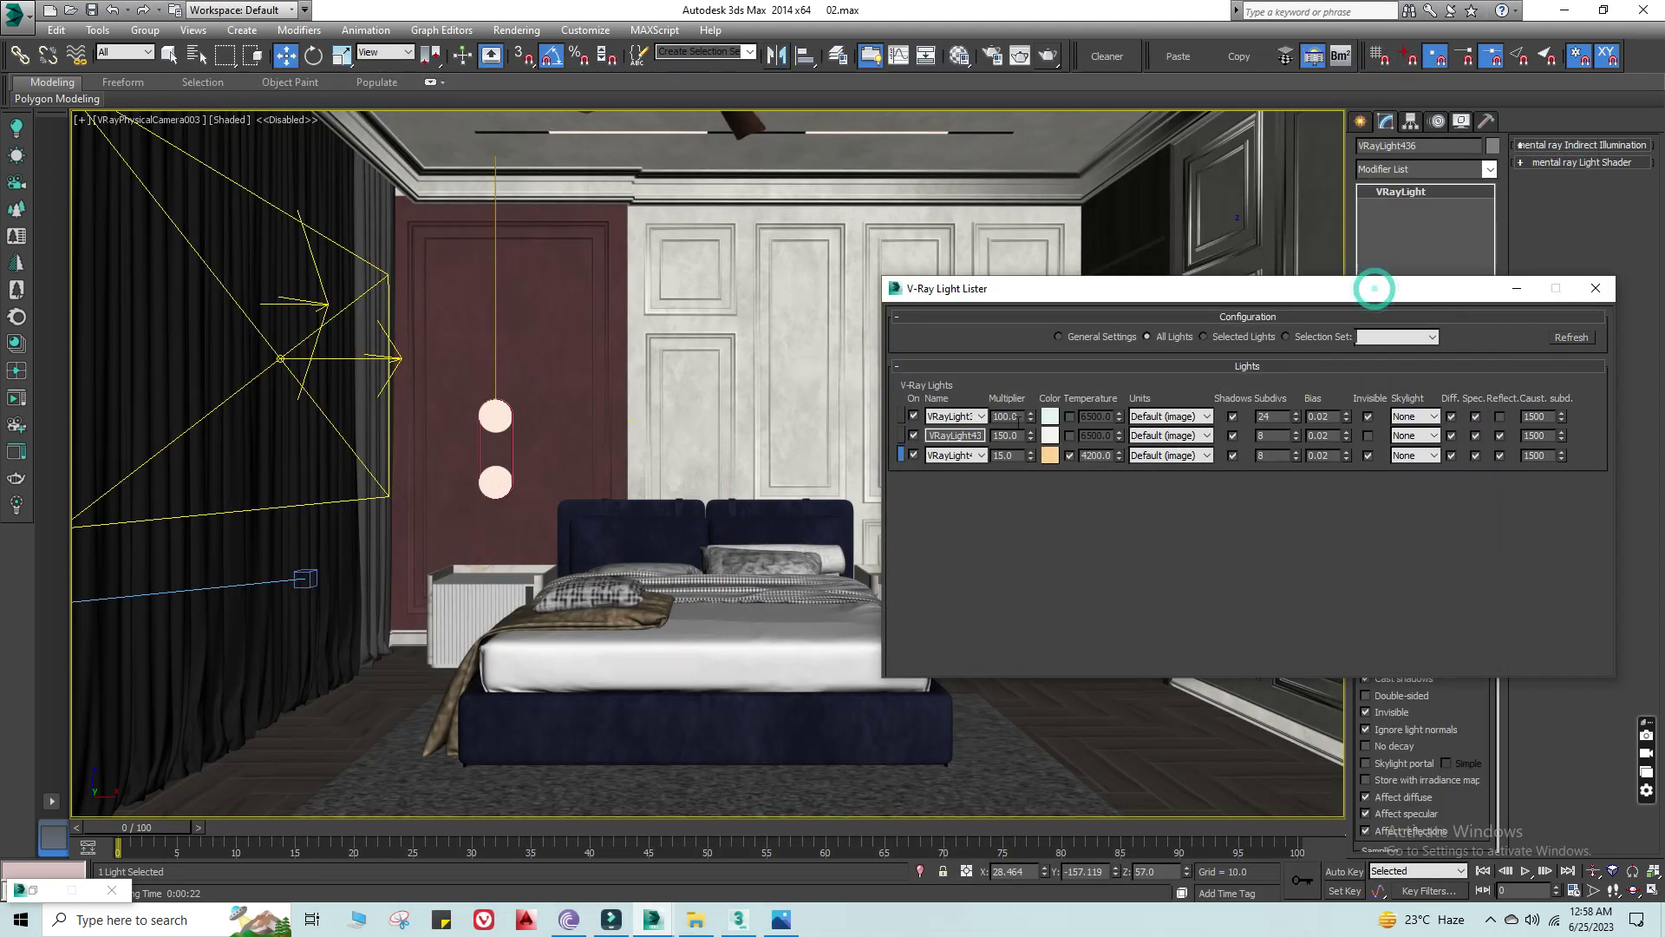
Step: Set the first light's multiplier to 10, refresh the list, and start a production render
{"action": "type", "text": "10"}
{"action": "key", "text": "Return"}
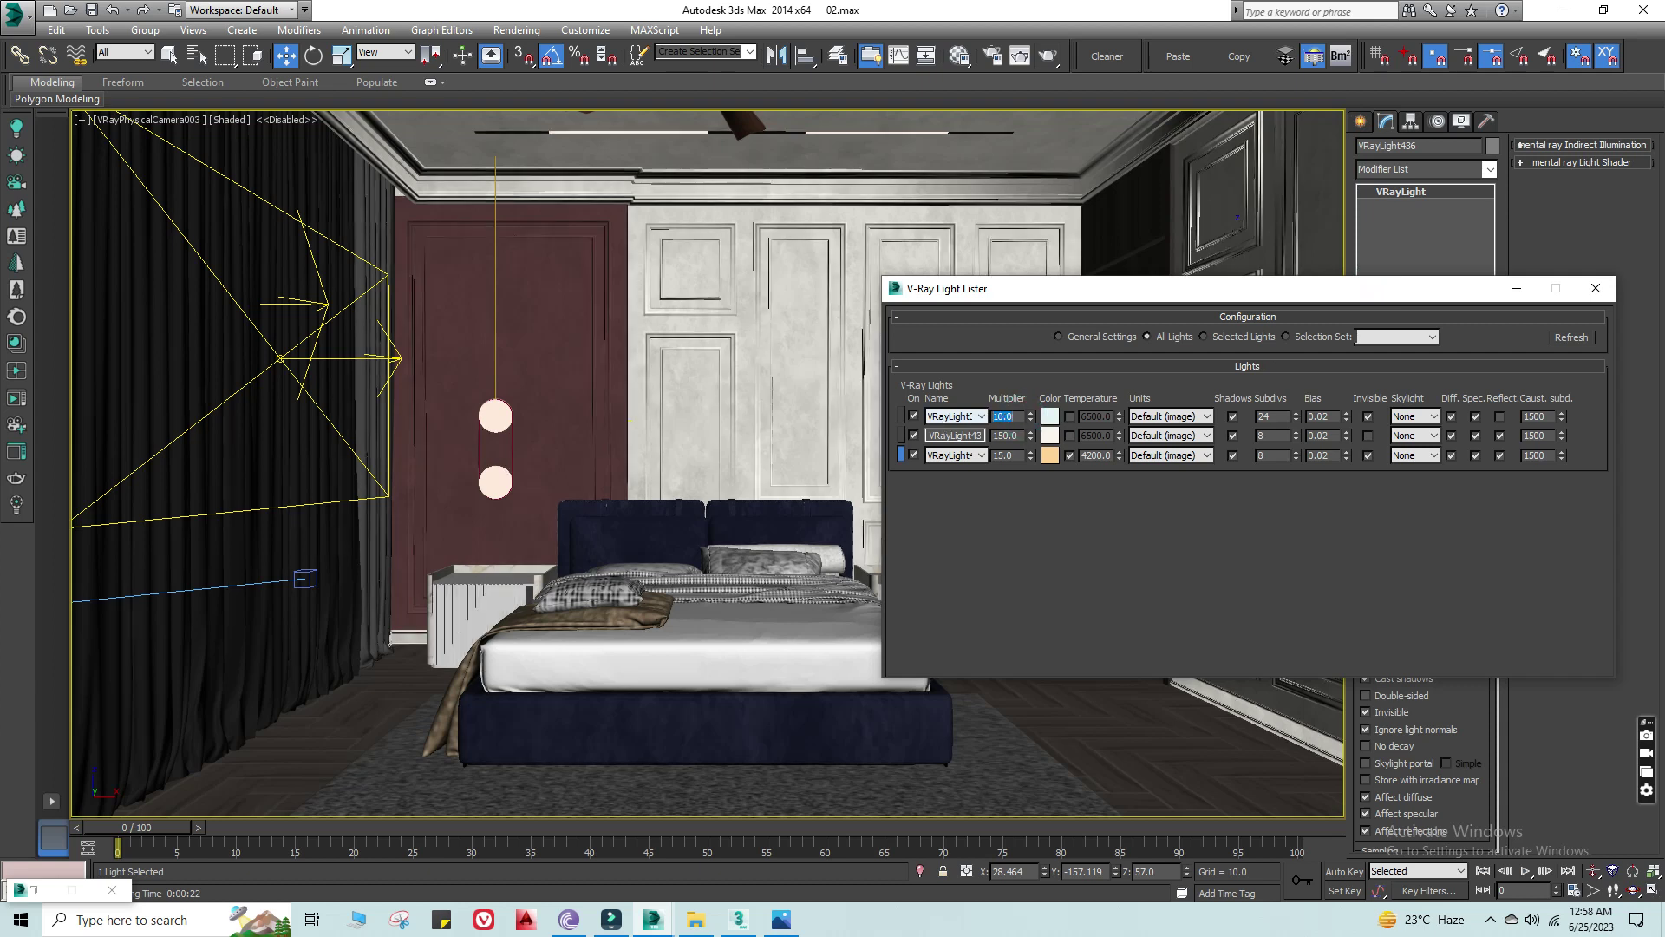
{"action": "left_click", "coordinate": [1578, 340]}
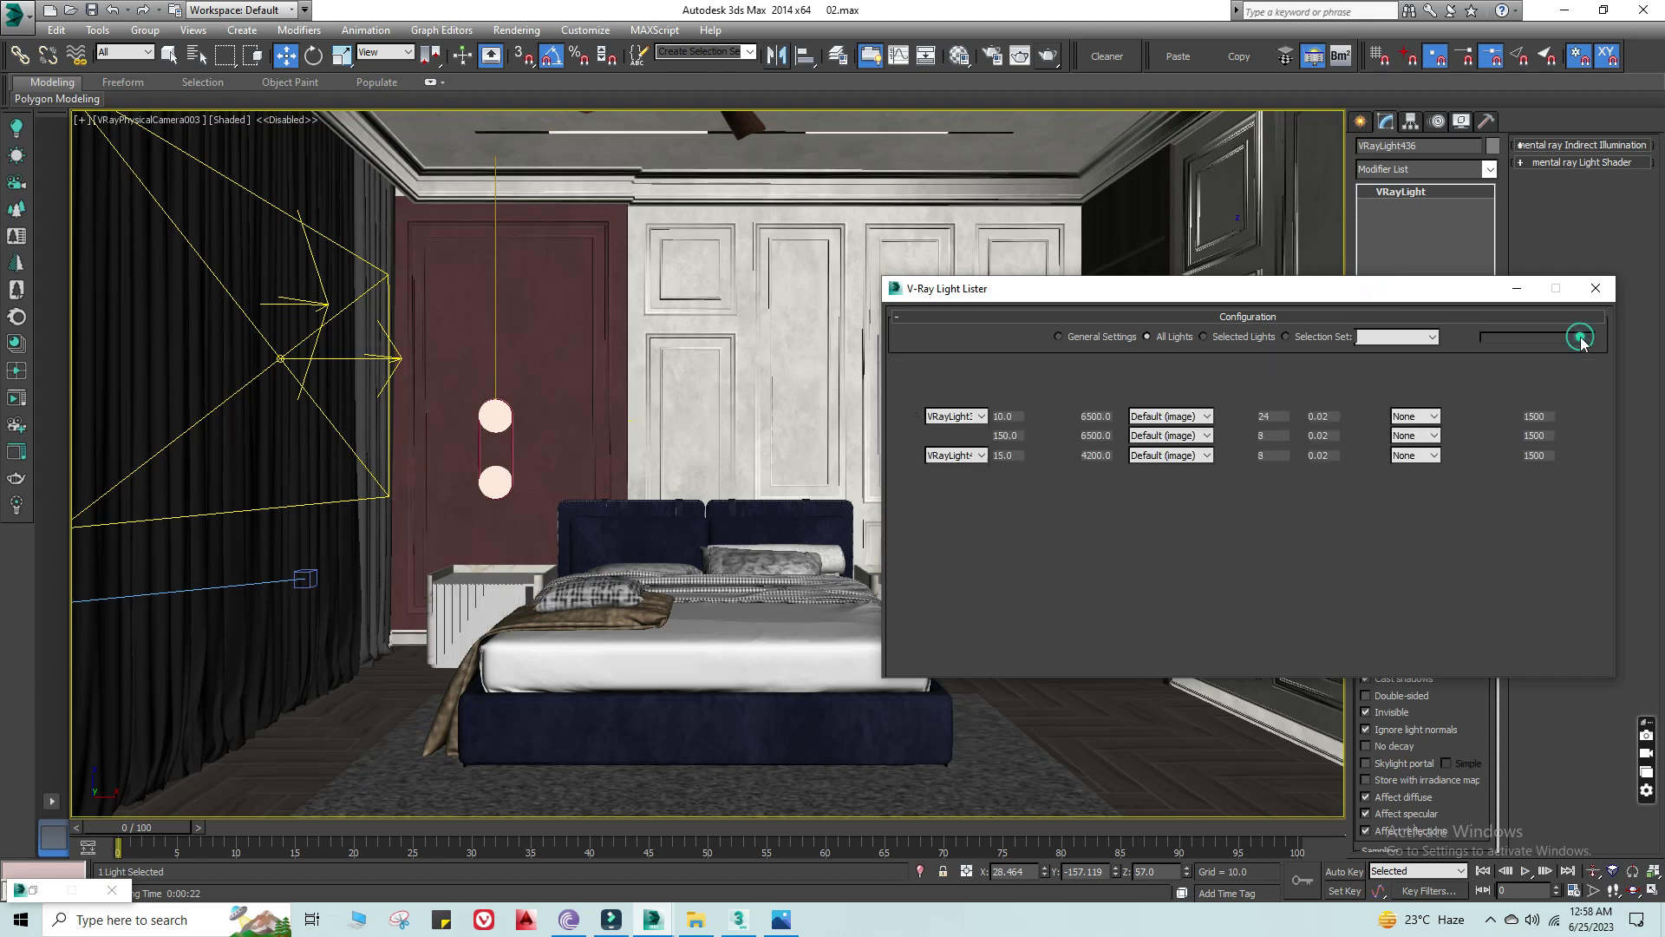
{"action": "left_click", "coordinate": [1051, 57]}
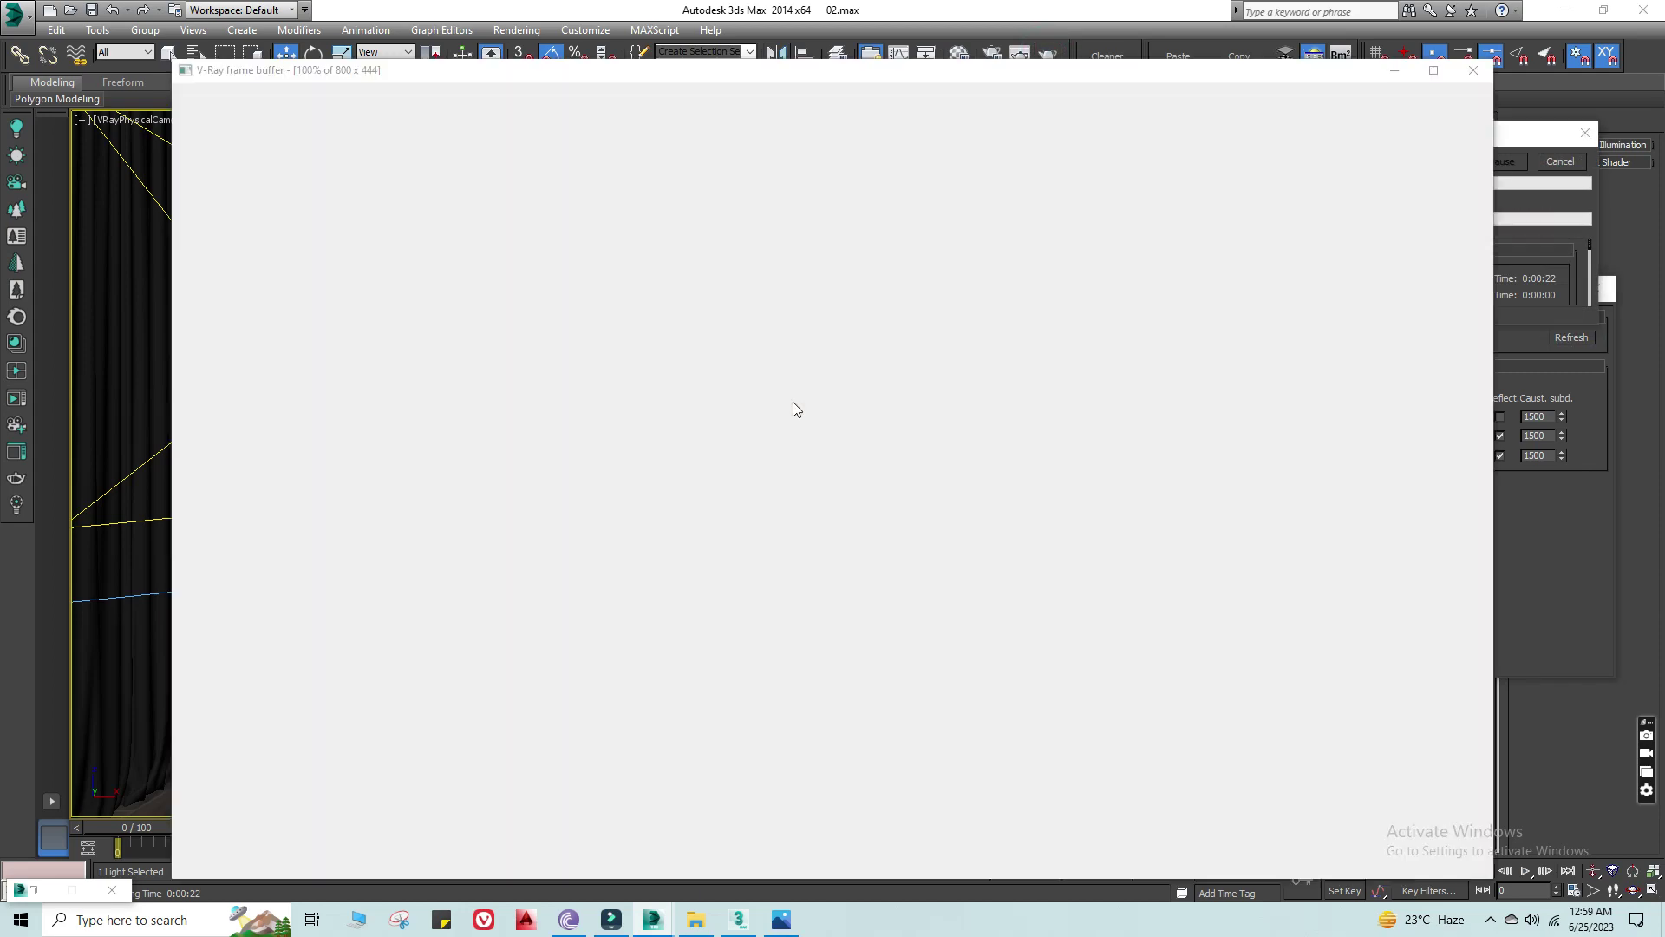
Step: Zoom around the draft render in the frame buffer, then bring the Light Lister forward
{"action": "scroll", "coordinate": [849, 491], "scroll_direction": "up", "scroll_amount": 1}
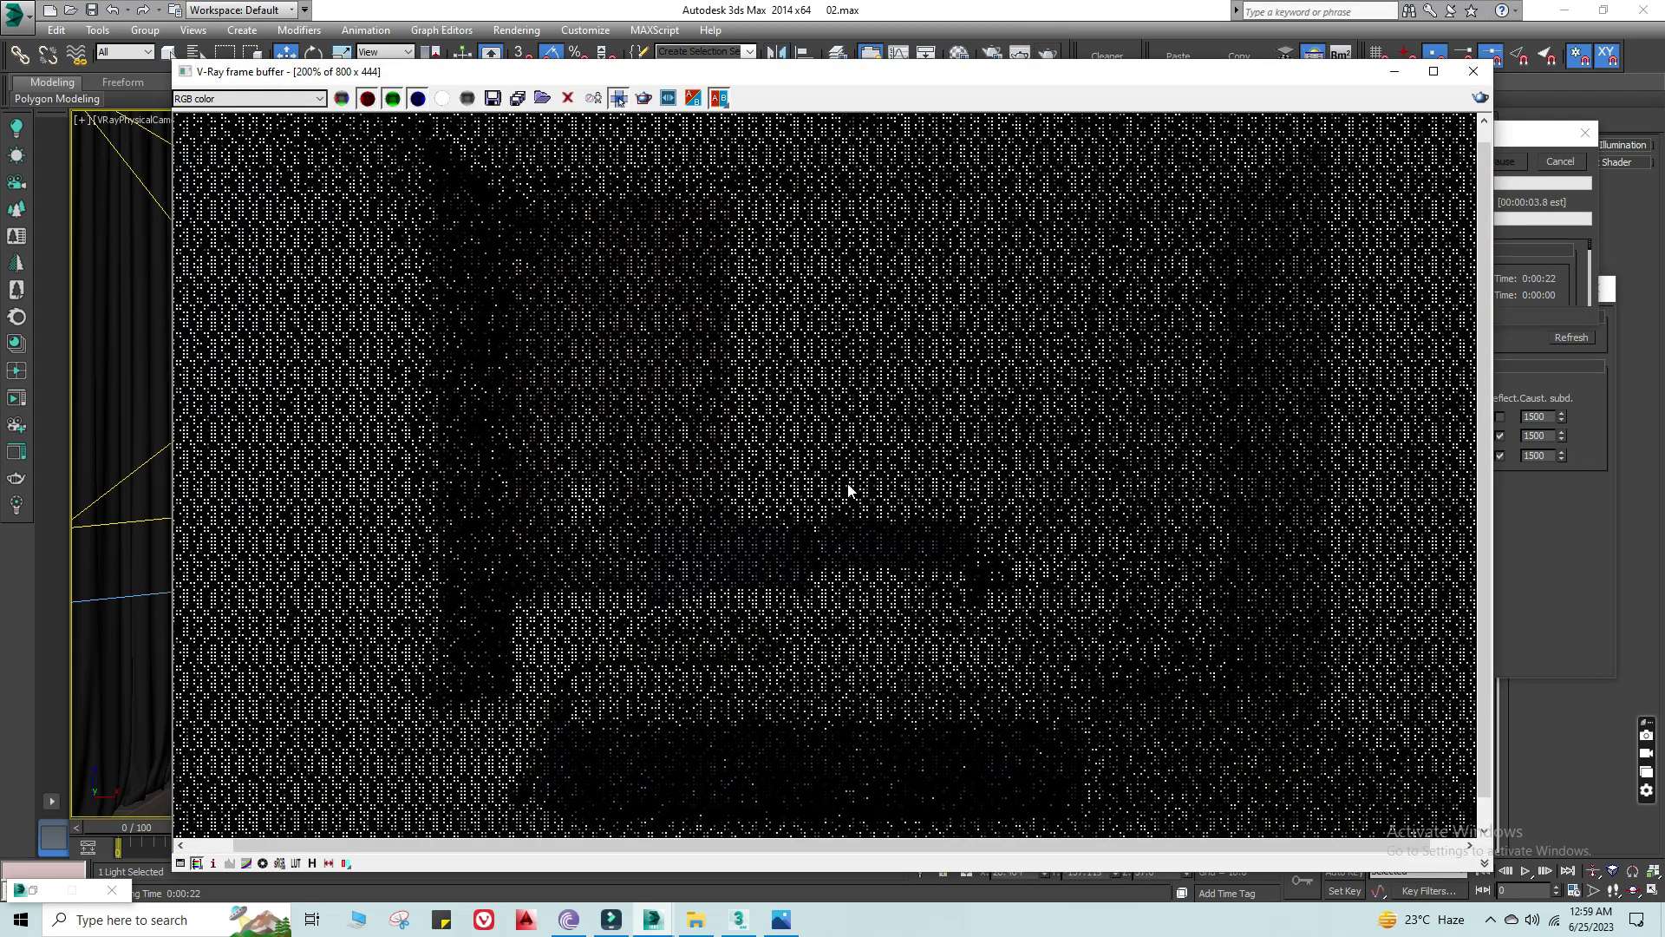
{"action": "scroll", "coordinate": [848, 491], "scroll_direction": "down", "scroll_amount": 1}
{"action": "scroll", "coordinate": [844, 464], "scroll_direction": "up", "scroll_amount": 1}
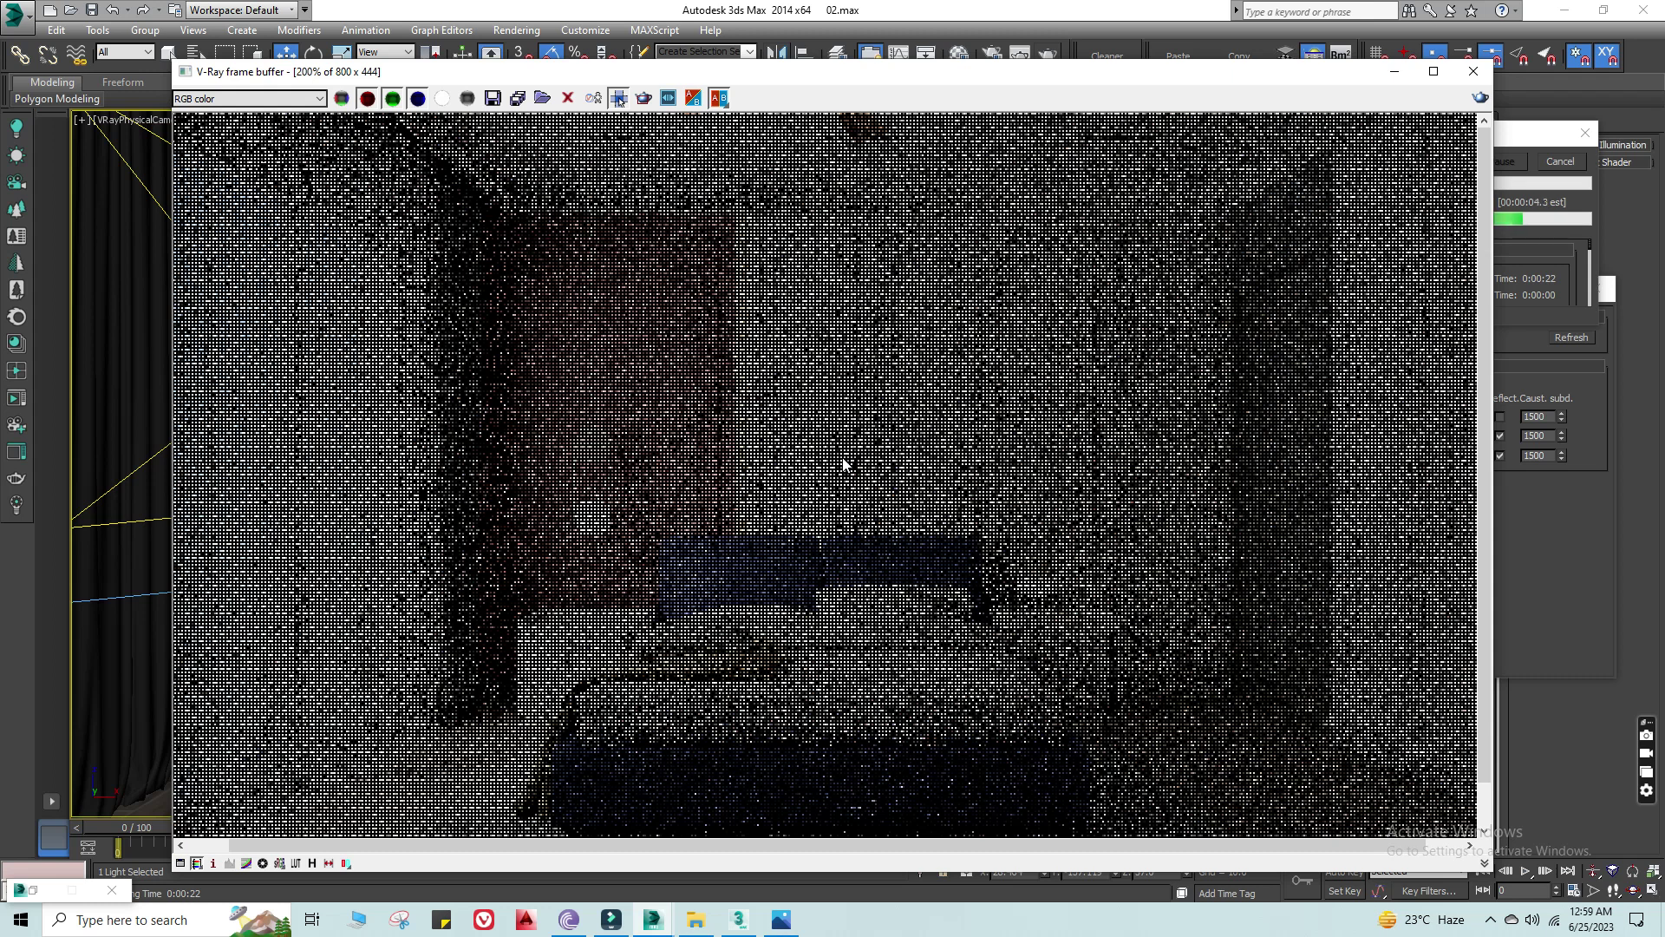
{"action": "scroll", "coordinate": [843, 464], "scroll_direction": "down", "scroll_amount": 1}
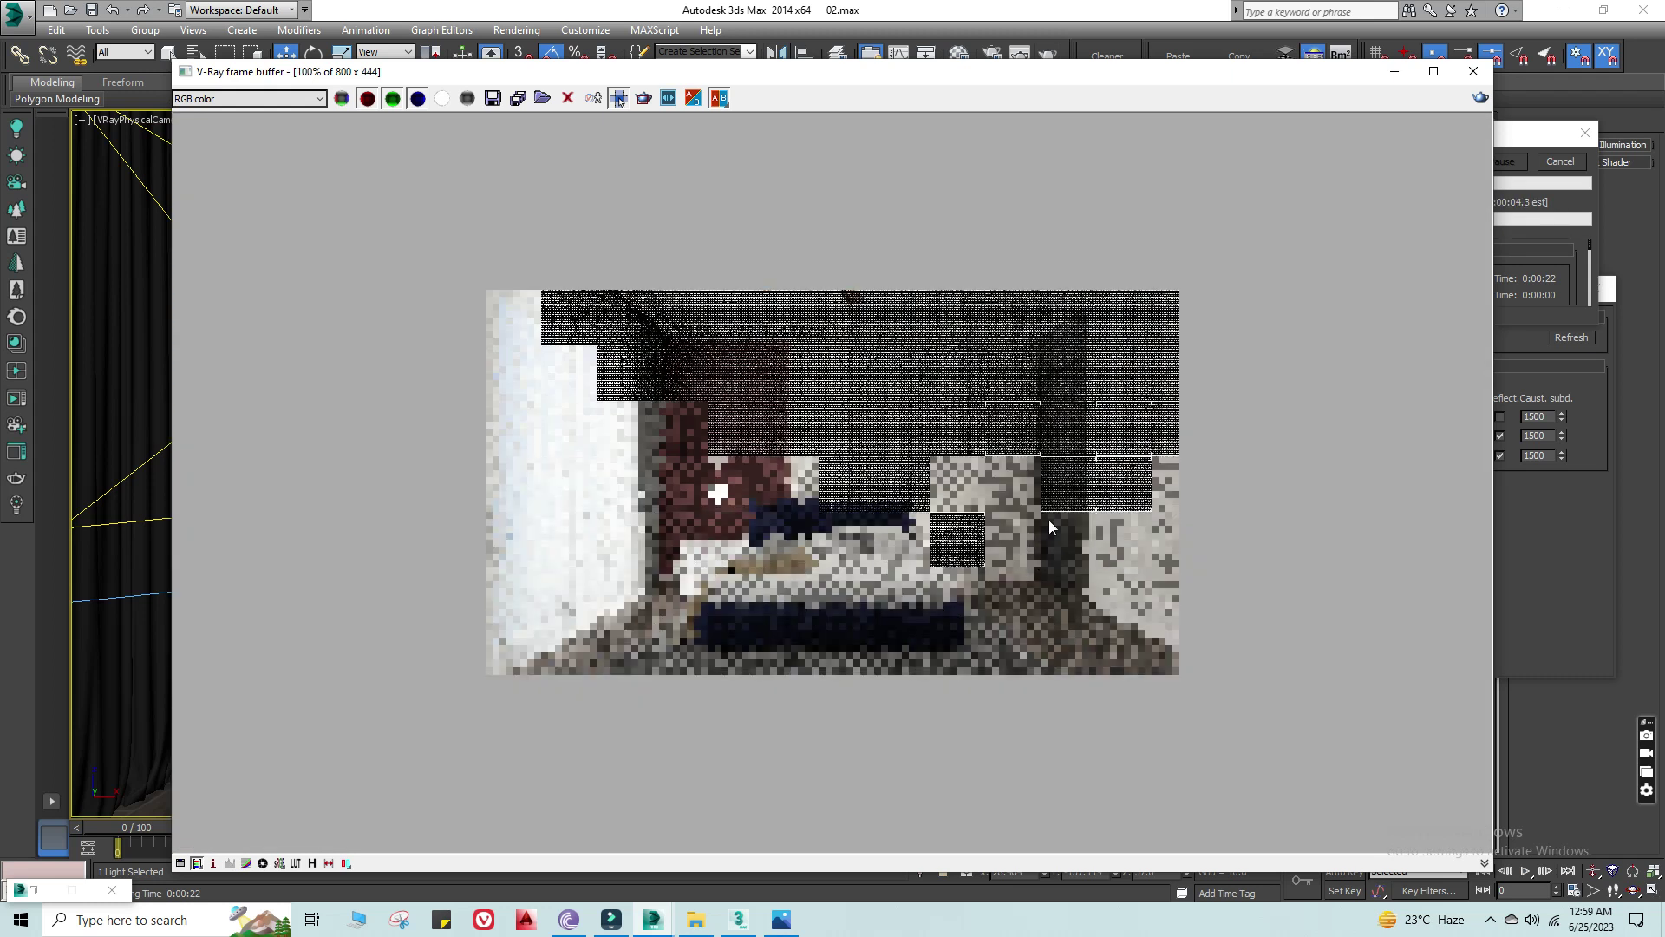
{"action": "scroll", "coordinate": [961, 509], "scroll_direction": "up", "scroll_amount": 1}
{"action": "scroll", "coordinate": [962, 504], "scroll_direction": "down", "scroll_amount": 1}
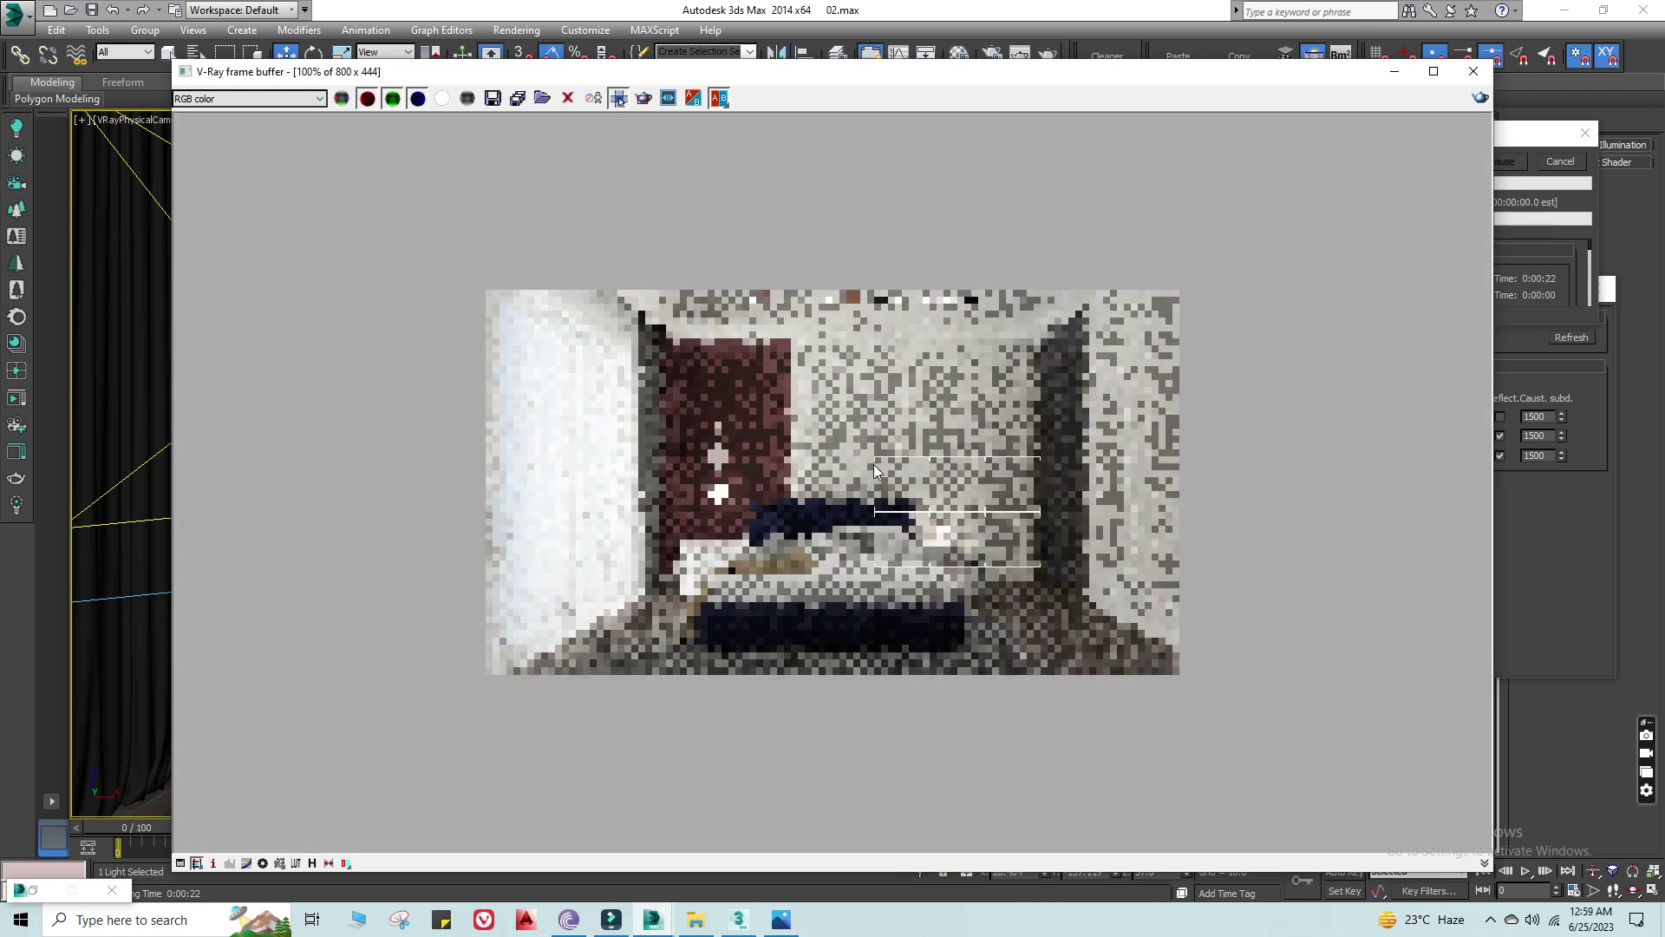
{"action": "scroll", "coordinate": [931, 523], "scroll_direction": "up", "scroll_amount": 1}
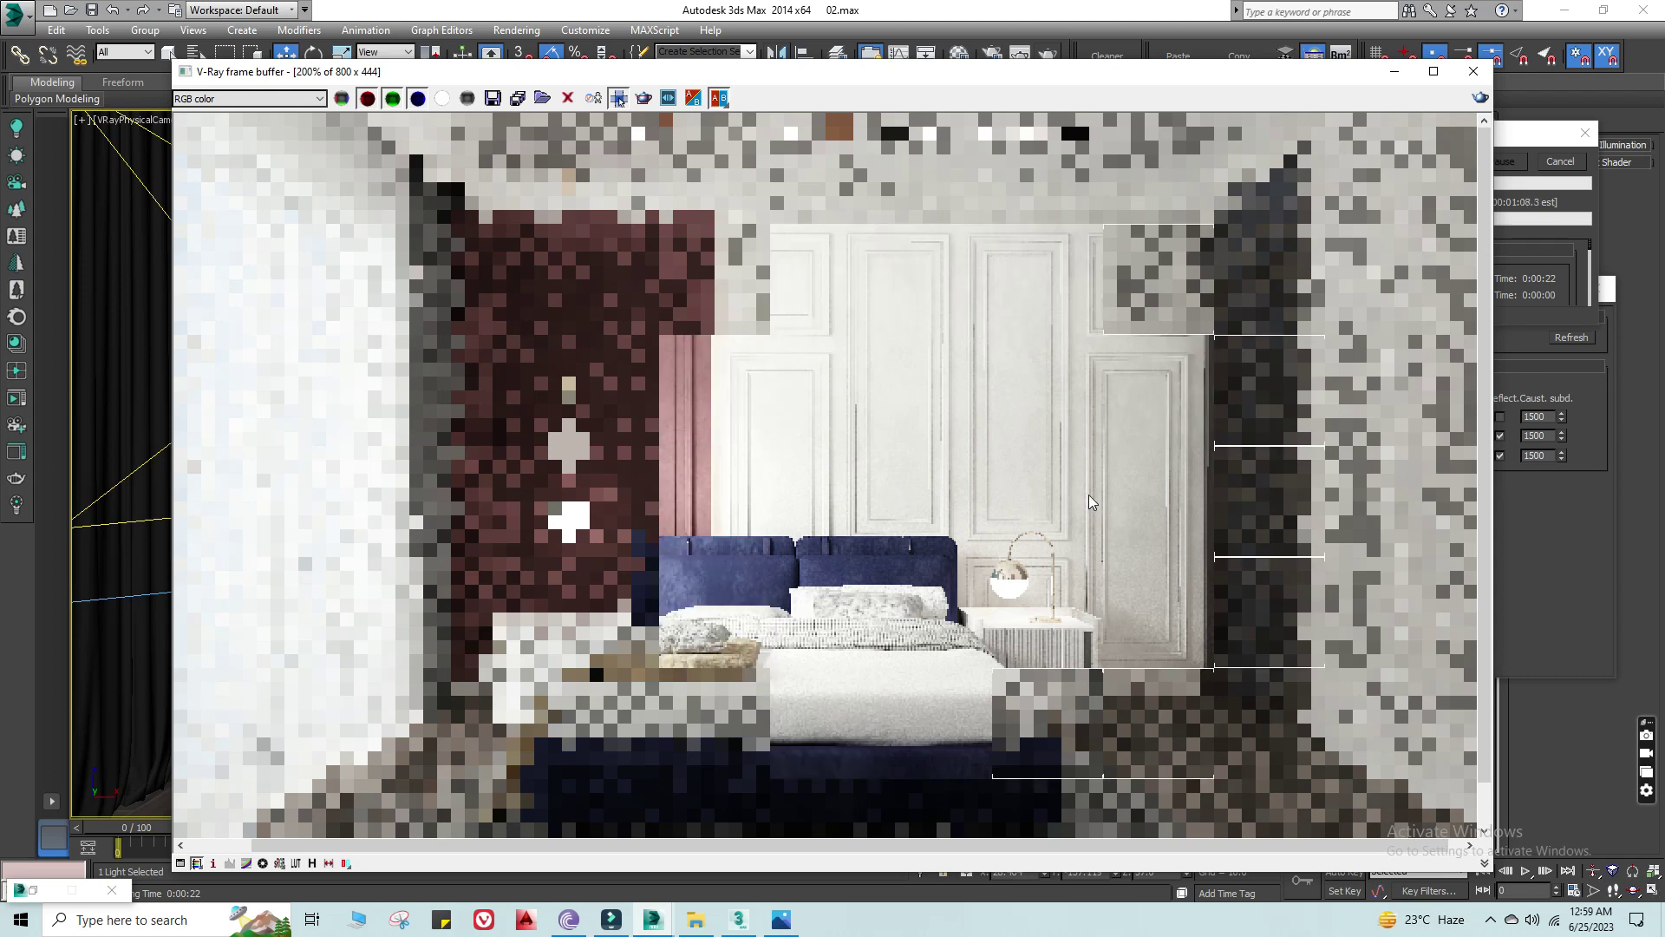
{"action": "scroll", "coordinate": [825, 457], "scroll_direction": "down", "scroll_amount": 1}
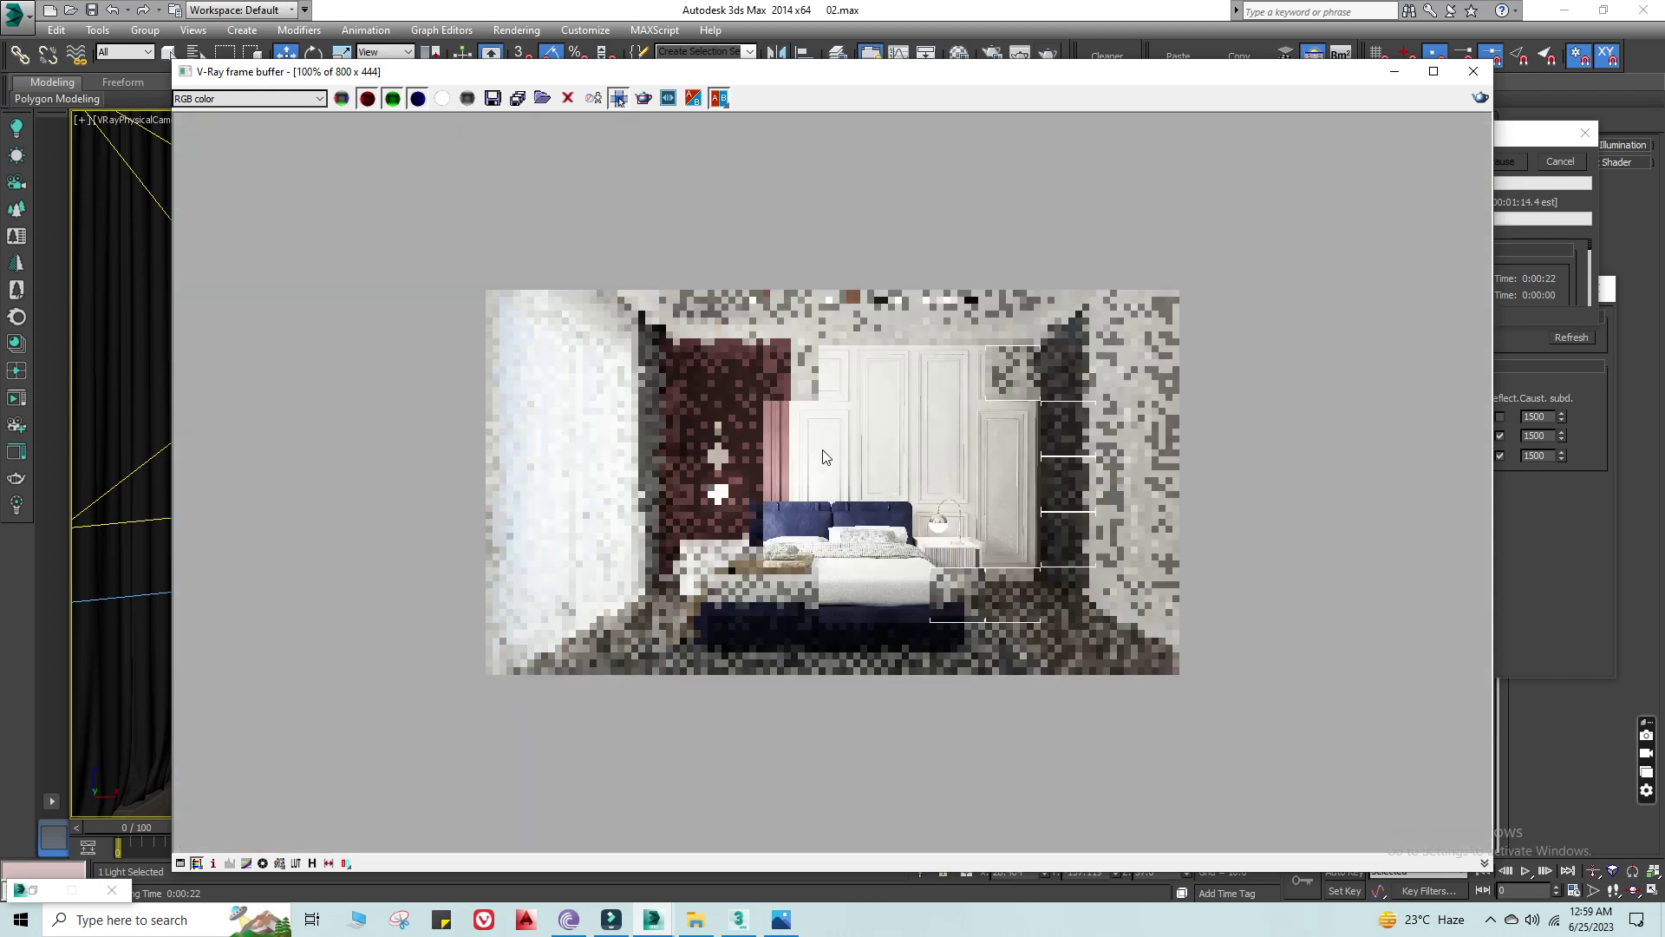
{"action": "scroll", "coordinate": [883, 331], "scroll_direction": "up", "scroll_amount": 1}
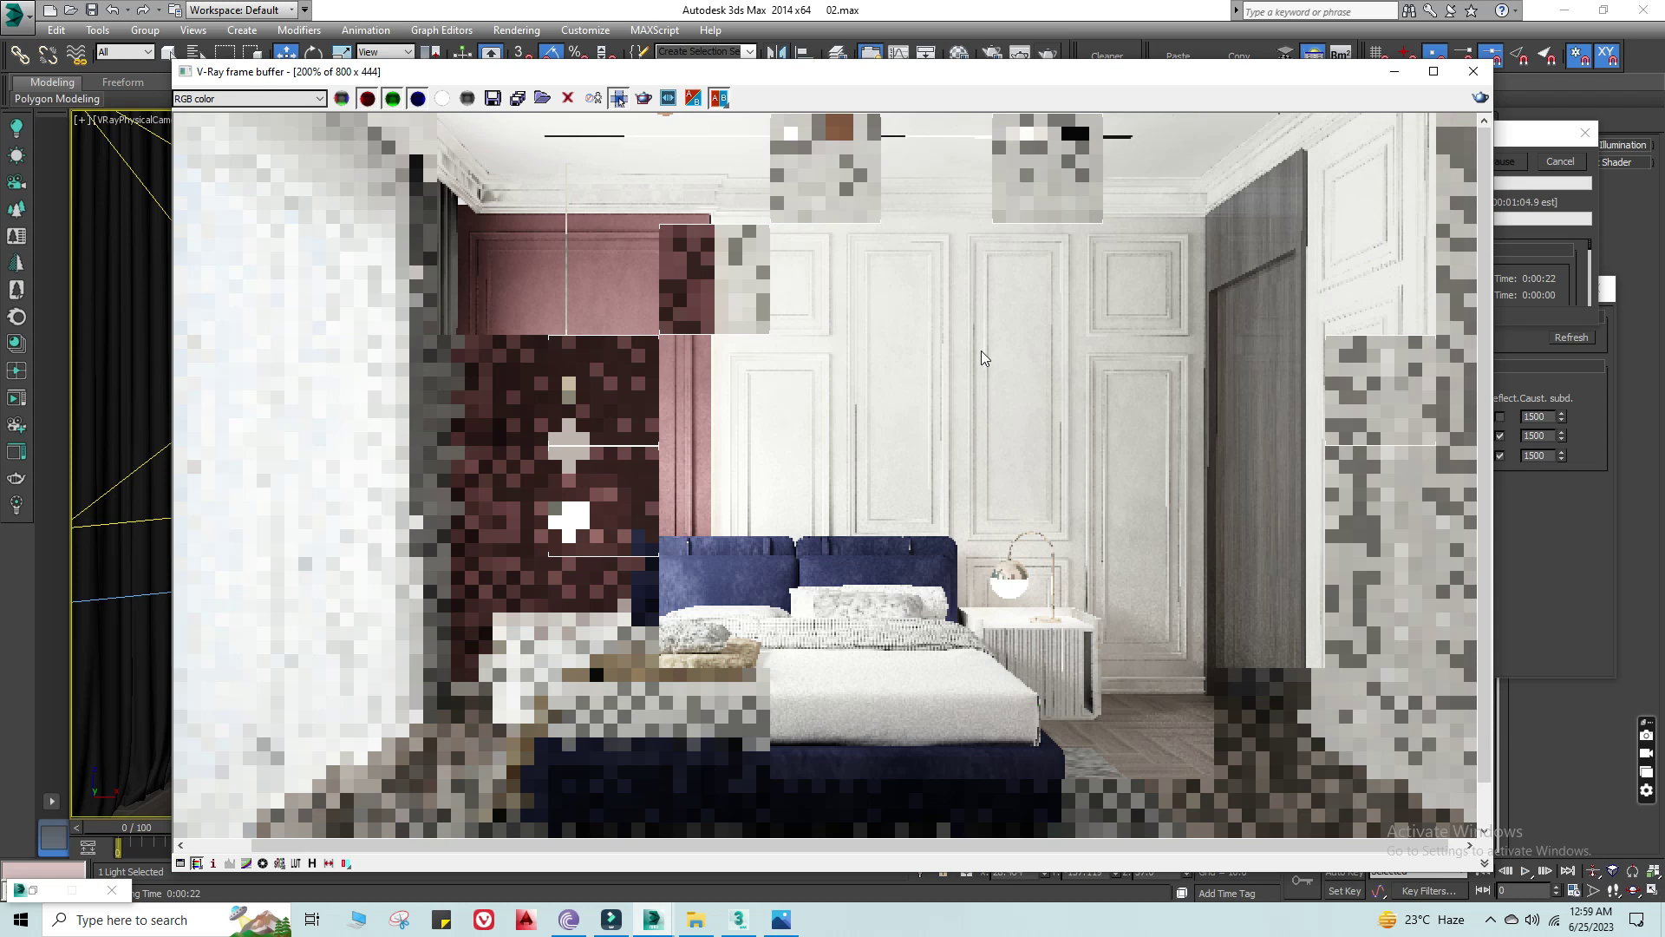
{"action": "left_click", "coordinate": [1575, 163]}
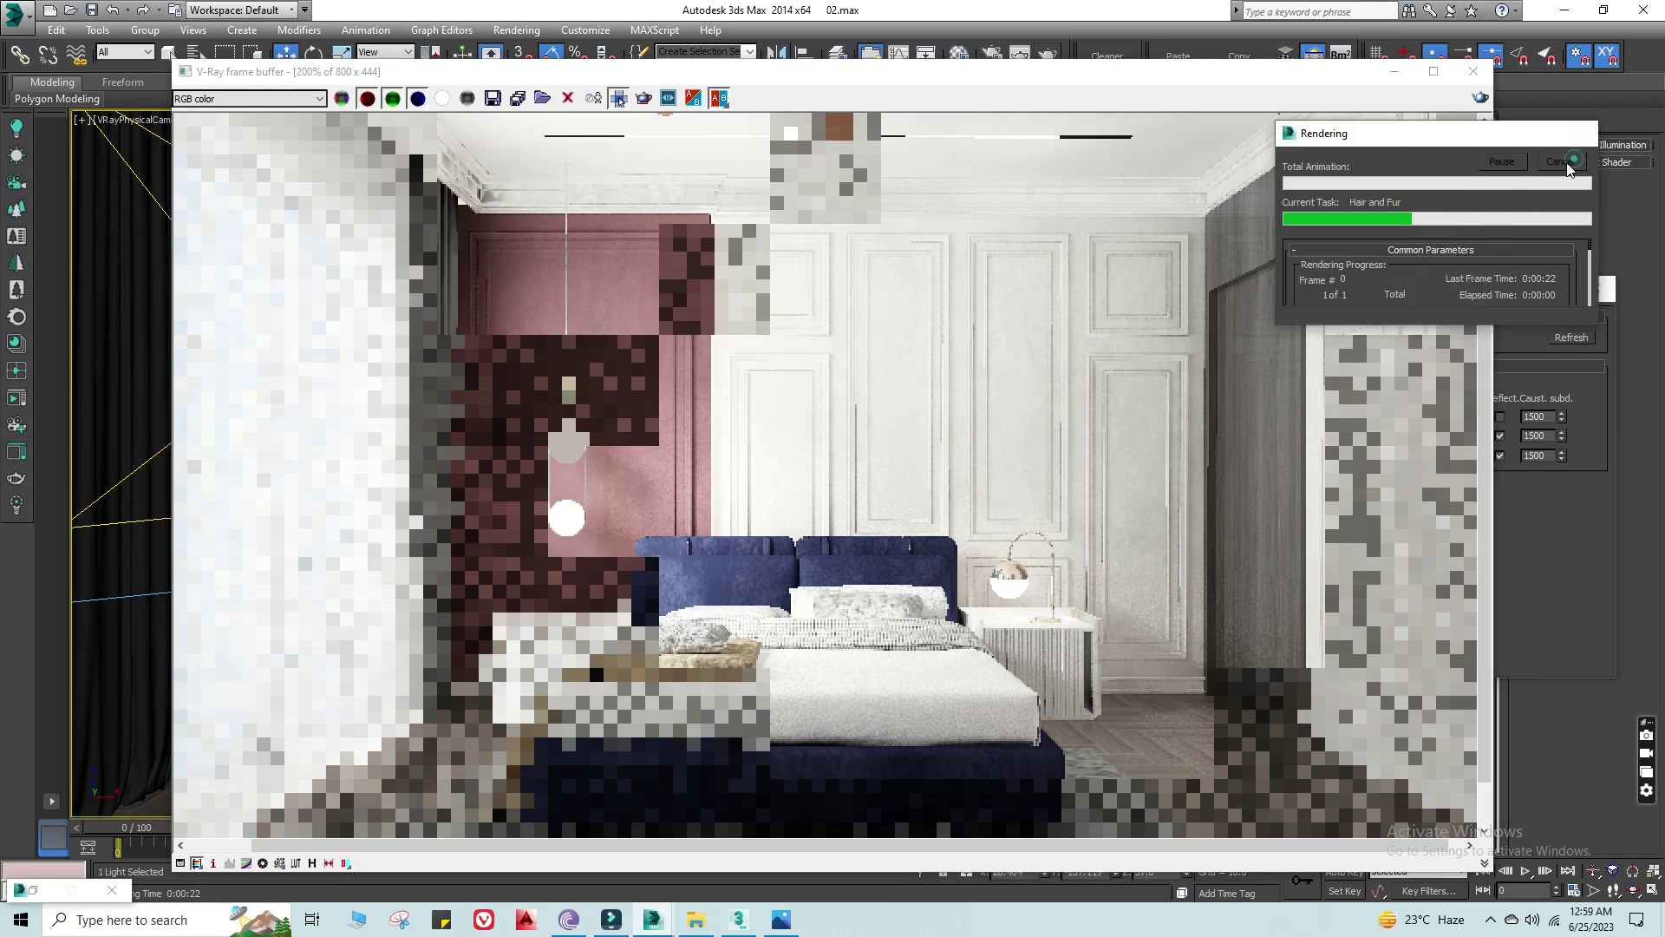
{"action": "left_click", "coordinate": [1523, 341]}
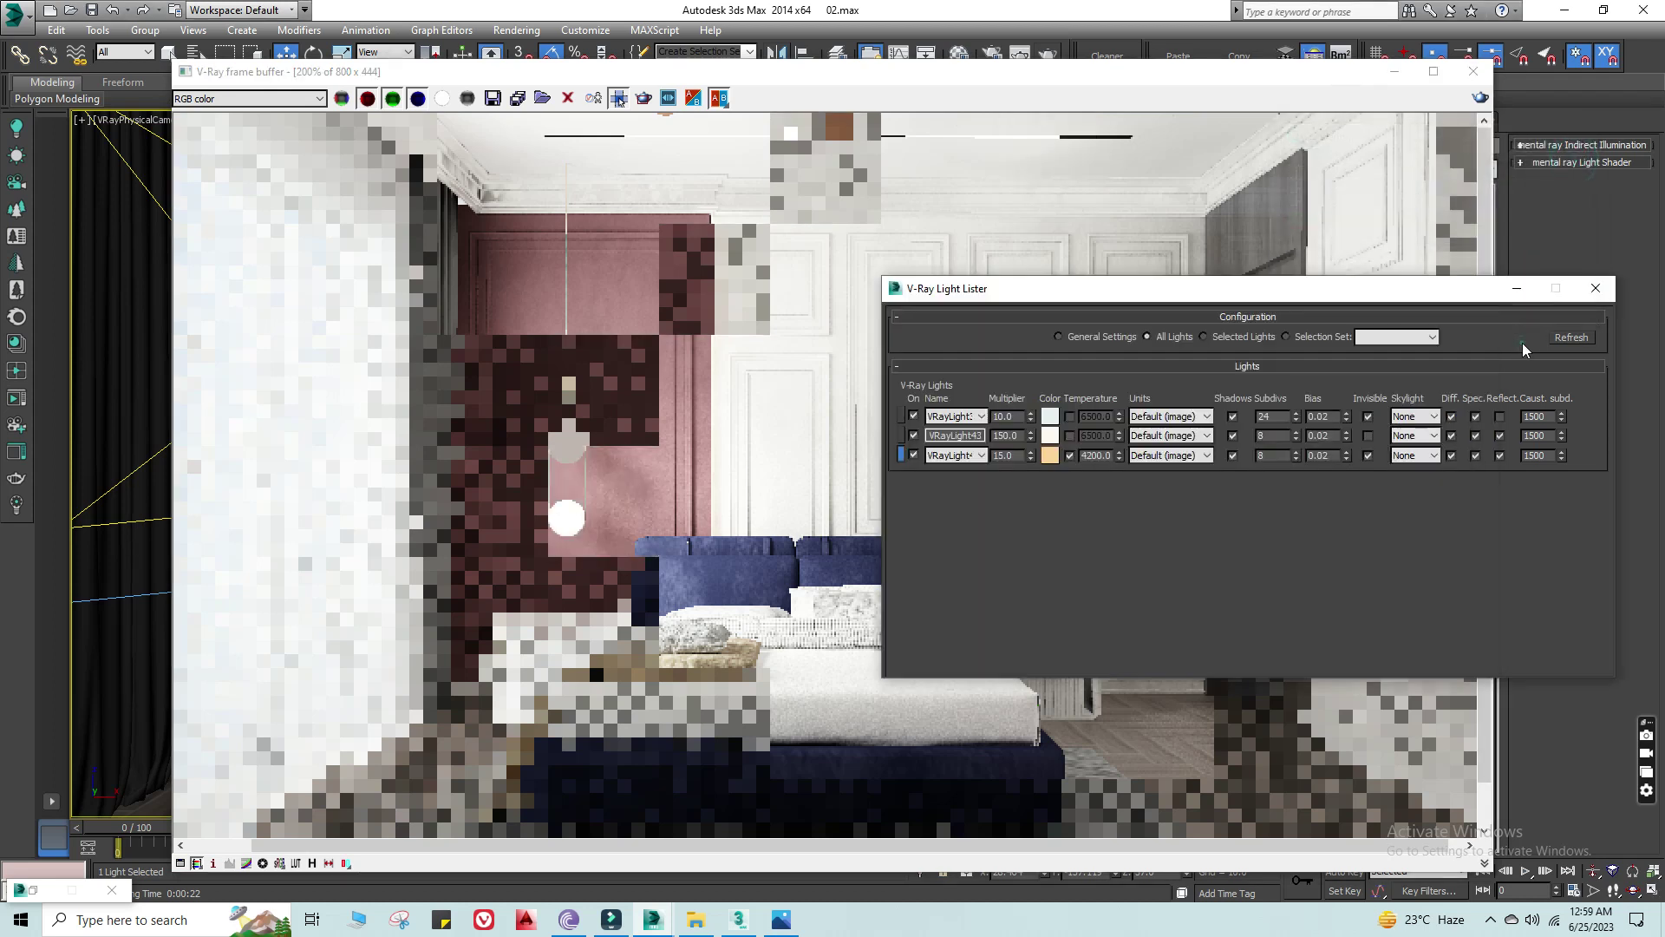
Step: Change the first light's multiplier to 5 and re-render the bedroom
{"action": "left_click", "coordinate": [1004, 416]}
{"action": "type", "text": "5"}
{"action": "key", "text": "Return"}
{"action": "left_click", "coordinate": [1479, 98]}
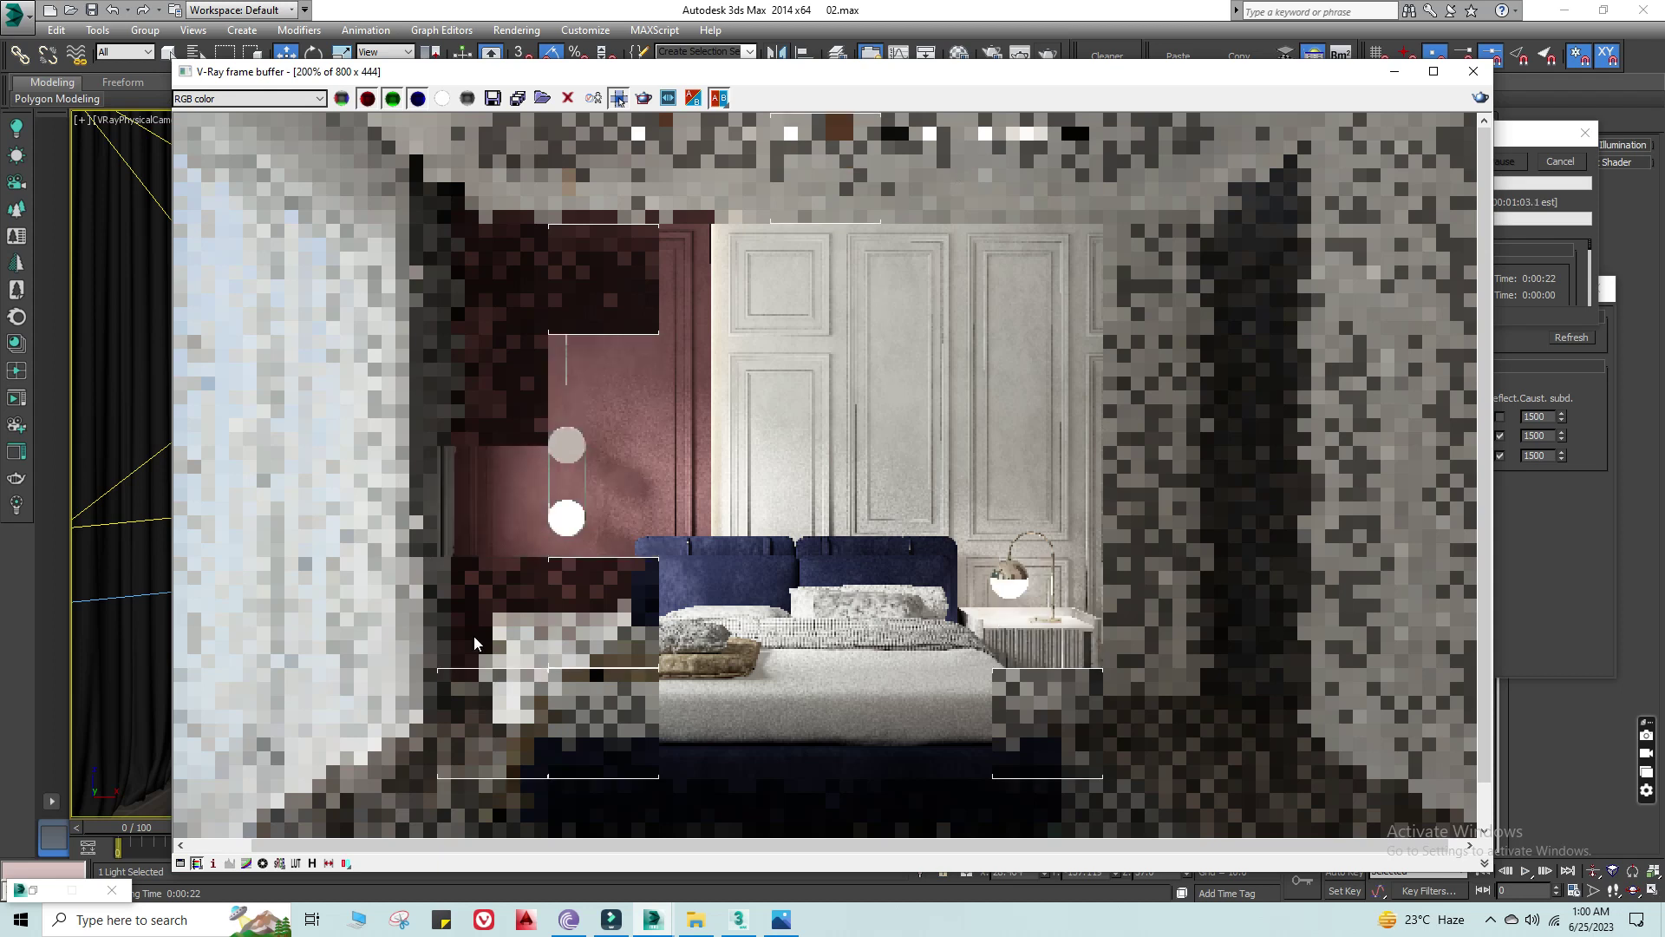
Step: Zoom and pan the finished render to check the dimmer lighting, then hide it
{"action": "scroll", "coordinate": [879, 451], "scroll_direction": "down", "scroll_amount": 1}
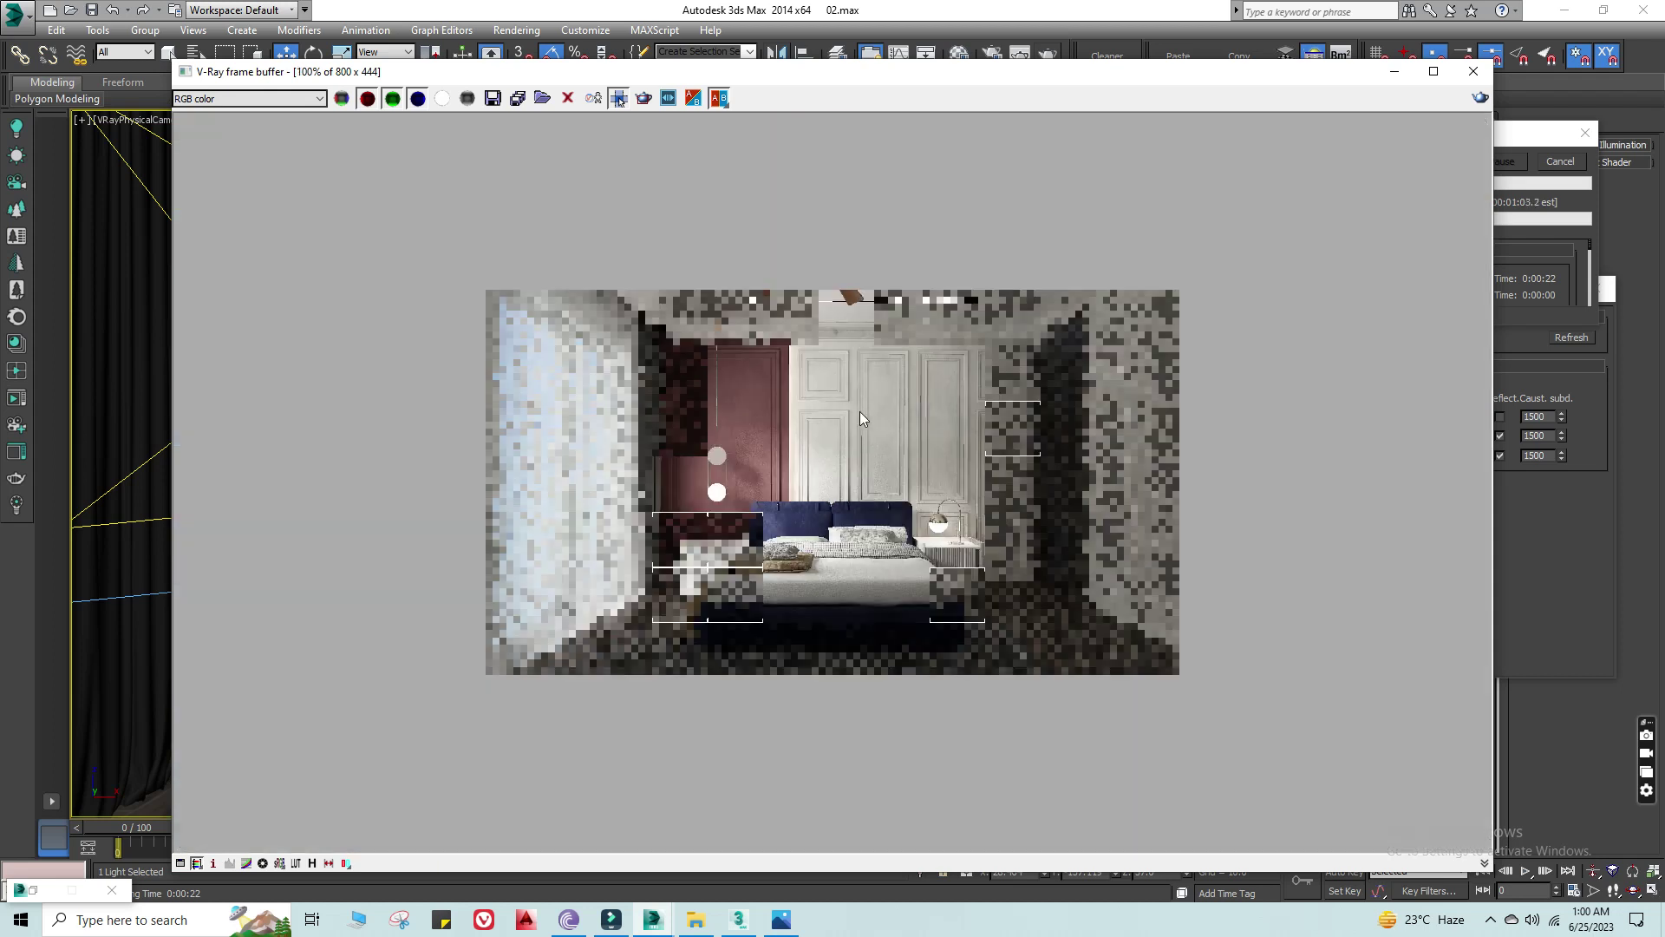
{"action": "scroll", "coordinate": [817, 378], "scroll_direction": "up", "scroll_amount": 1}
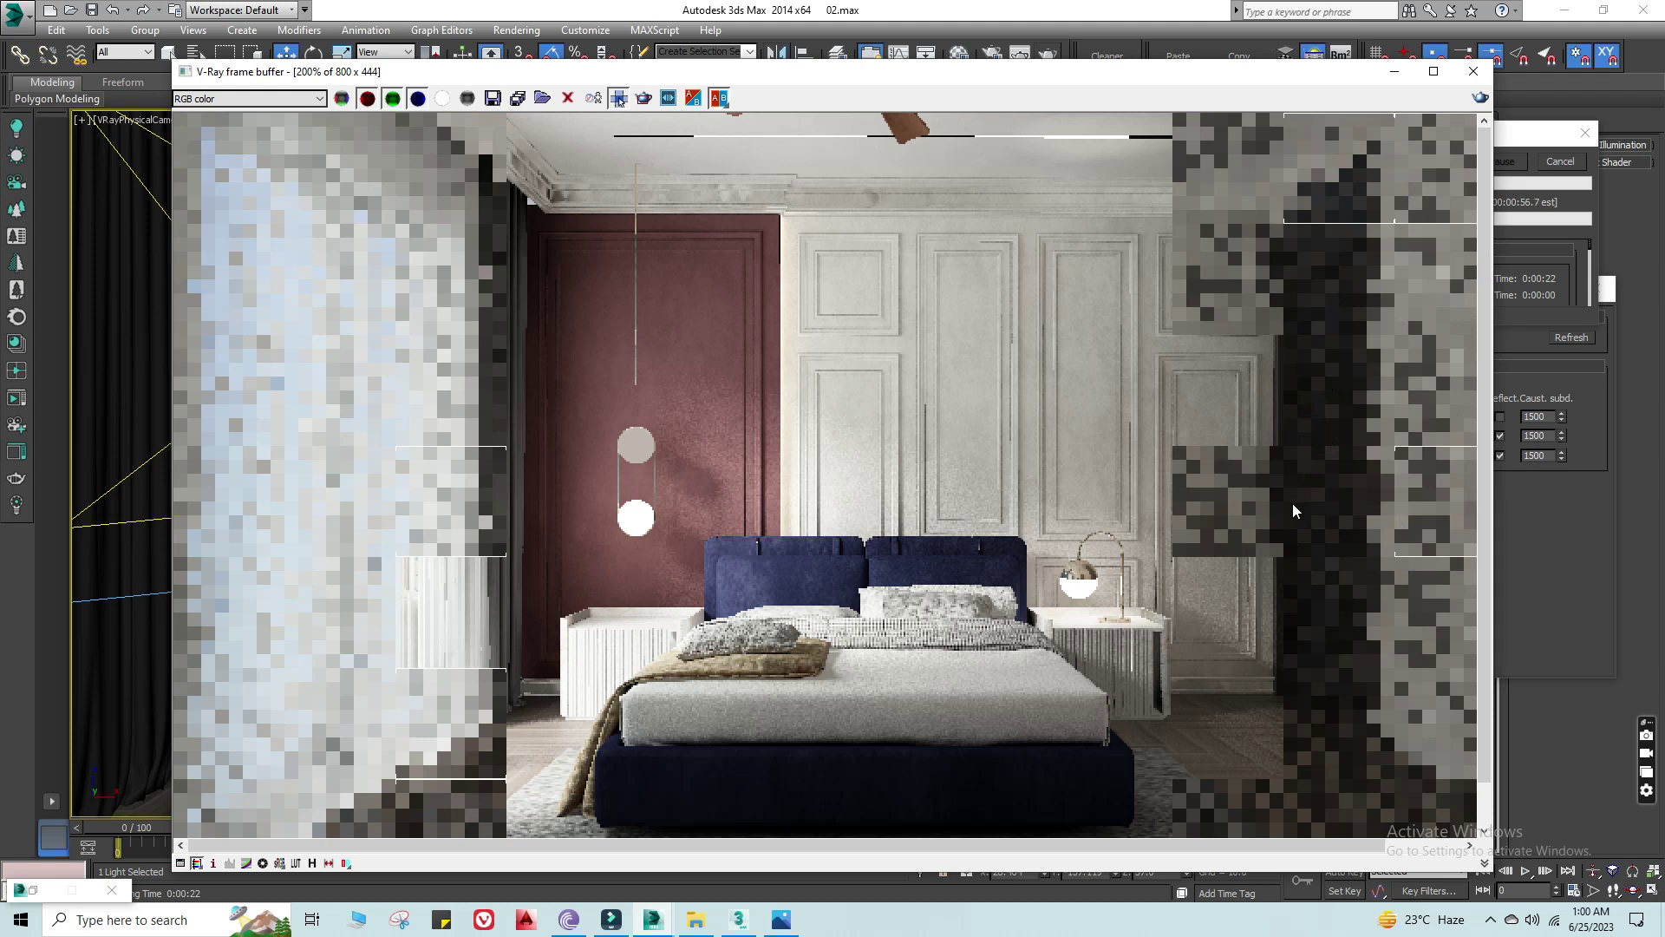
{"action": "scroll", "coordinate": [1294, 497], "scroll_direction": "down", "scroll_amount": 2}
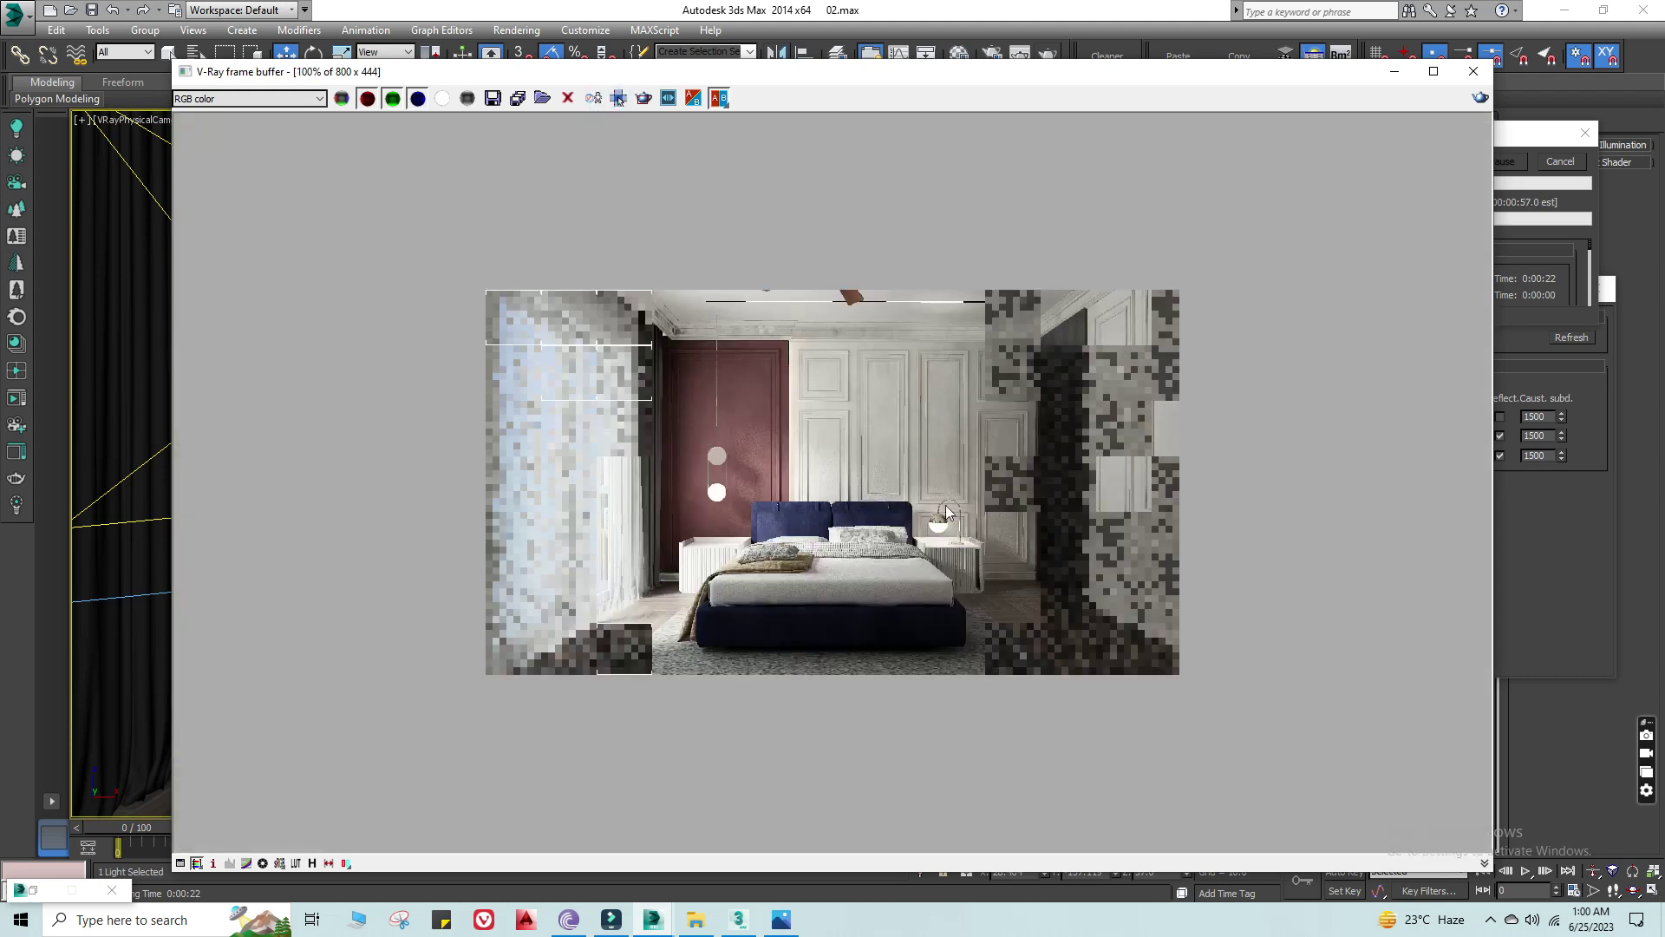
{"action": "scroll", "coordinate": [758, 446], "scroll_direction": "up", "scroll_amount": 2}
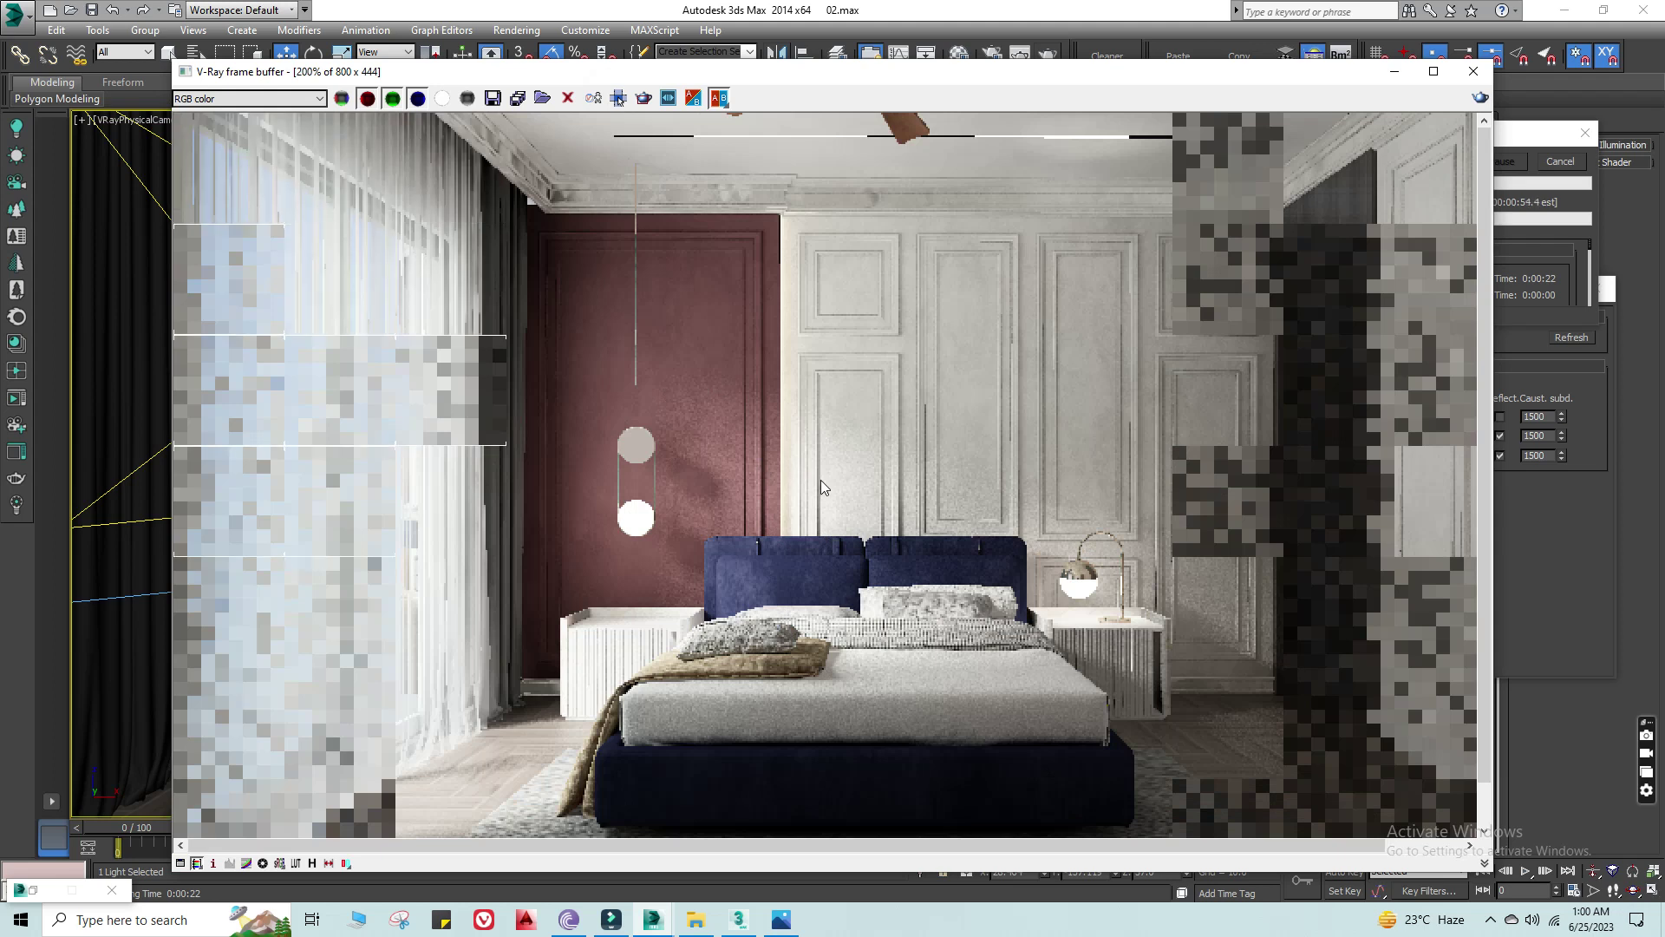
{"action": "left_click_drag", "start_coordinate": [1097, 84], "coordinate": [1163, 58]}
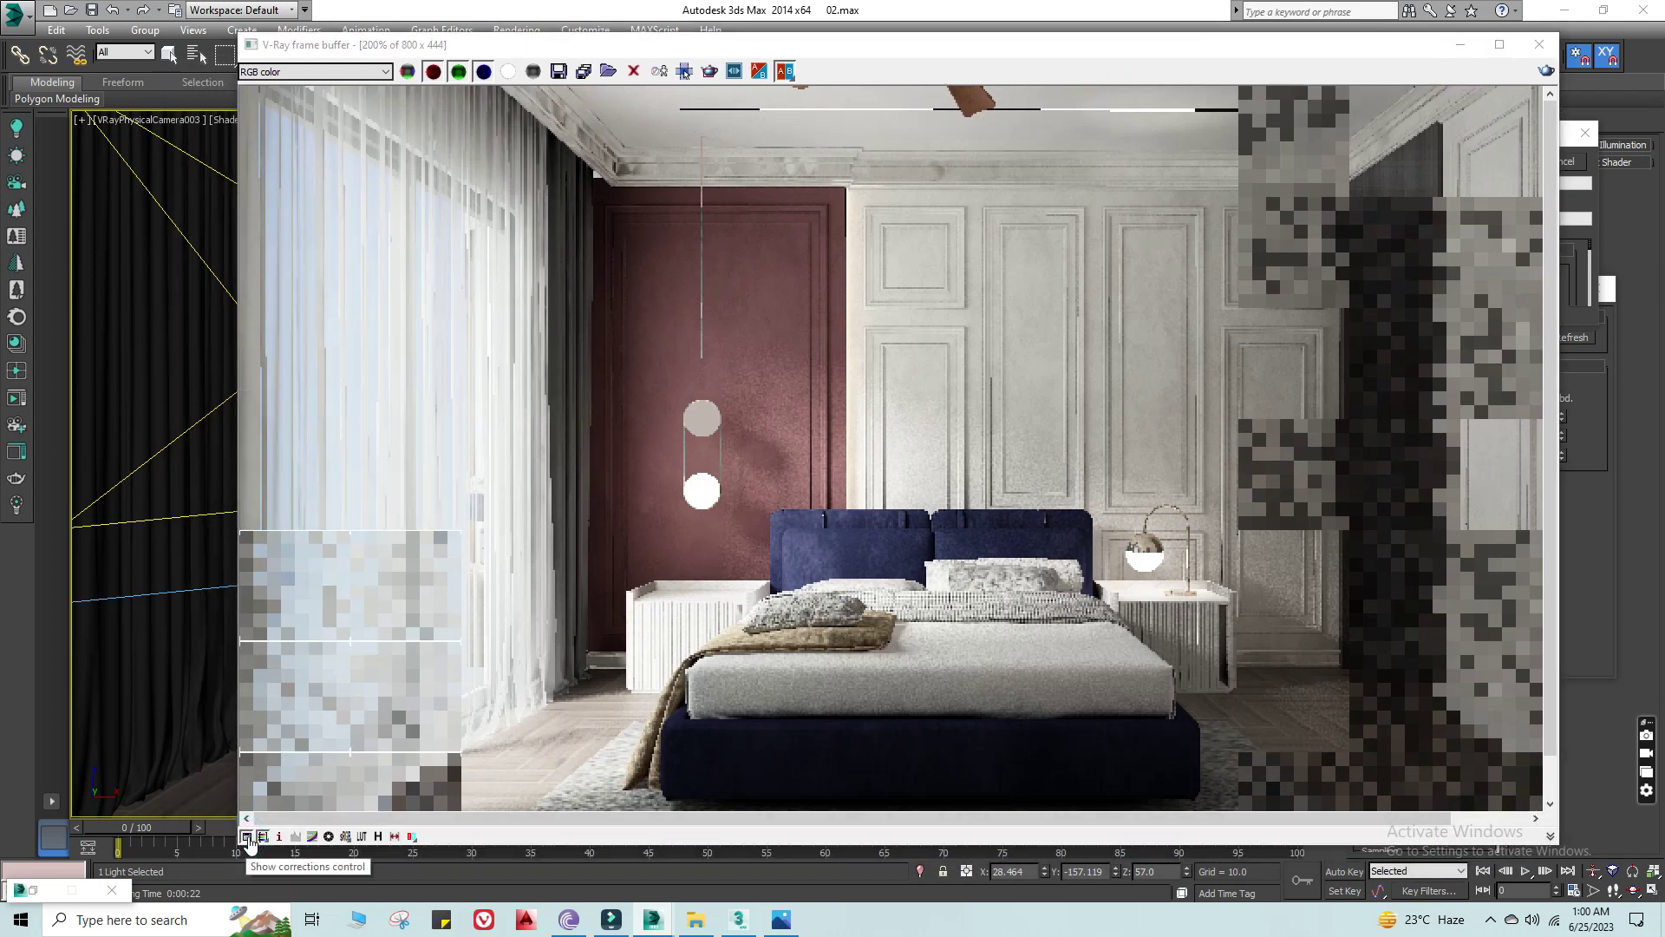
{"action": "middle_click_drag", "start_coordinate": [518, 506], "coordinate": [481, 507]}
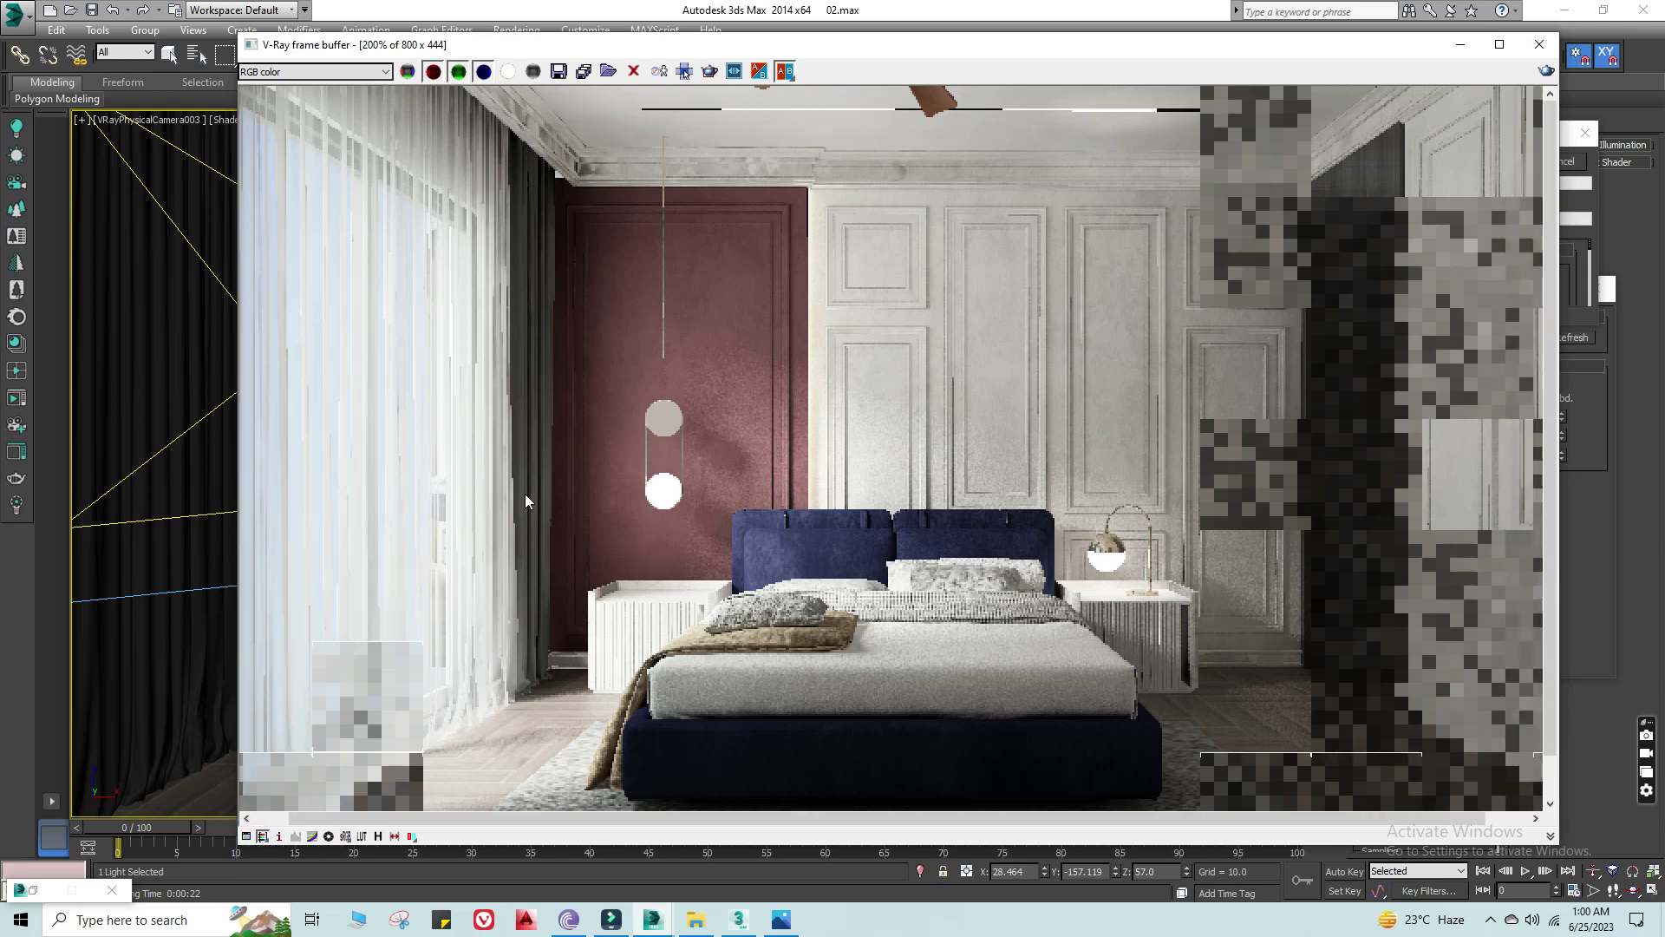
{"action": "scroll", "coordinate": [480, 506], "scroll_direction": "down", "scroll_amount": 2}
{"action": "scroll", "coordinate": [976, 486], "scroll_direction": "up", "scroll_amount": 1}
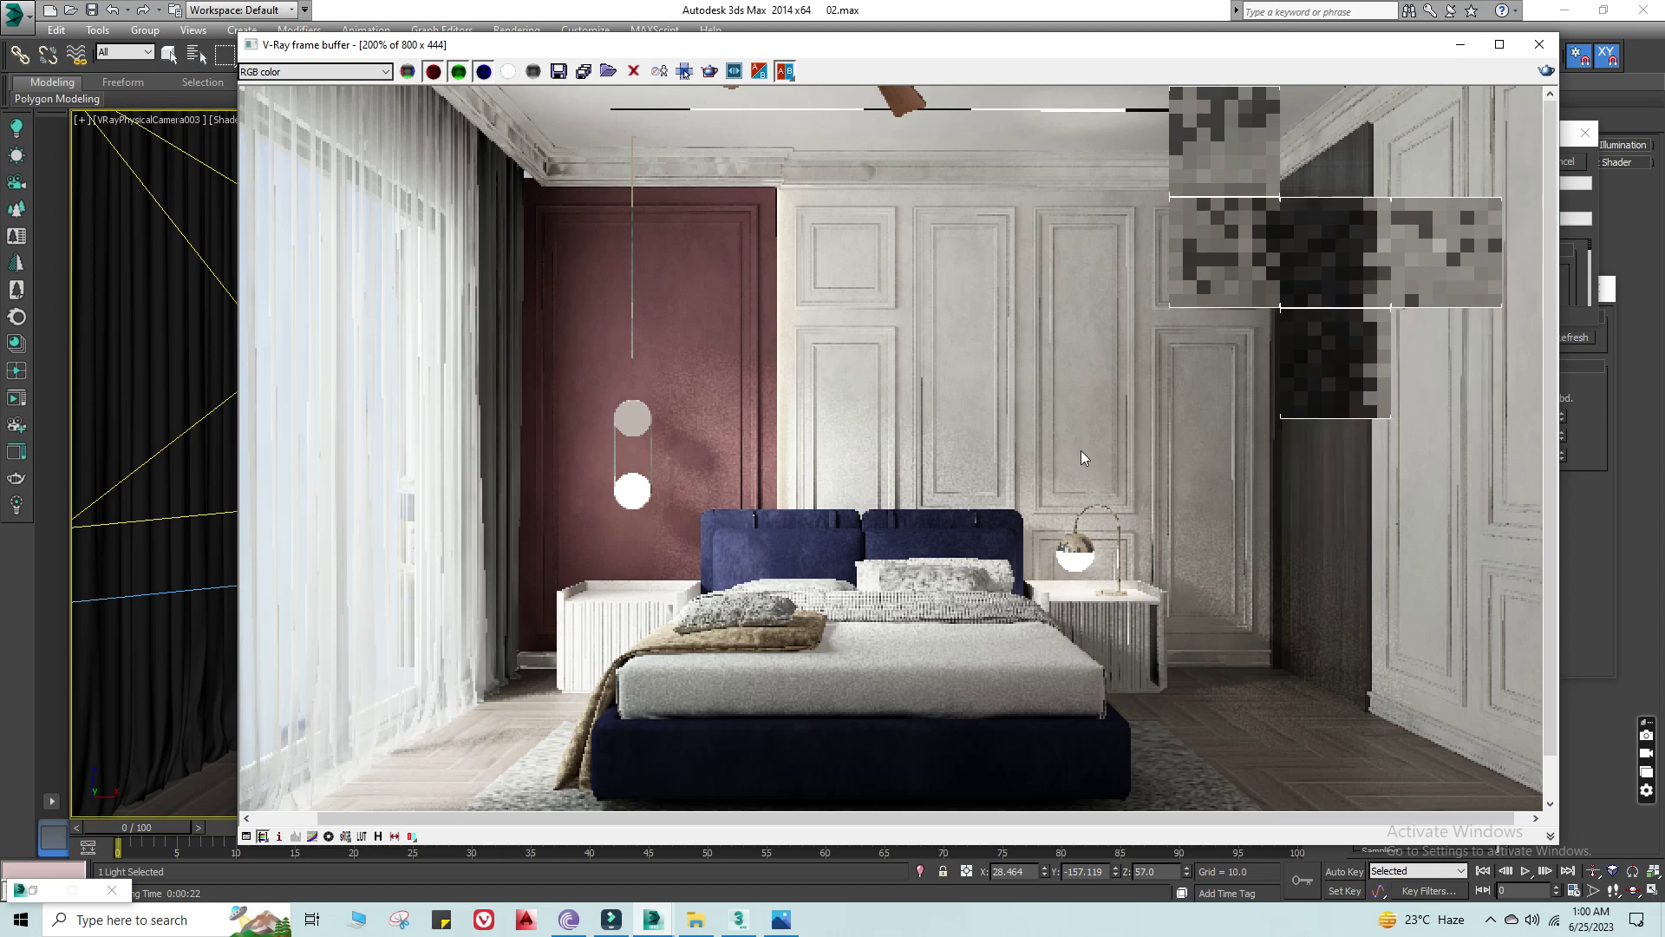
{"action": "left_click", "coordinate": [1460, 44]}
Step: Set the first V-Ray light's multiplier to 3 in the Light Lister and re-render the bedroom
{"action": "left_click", "coordinate": [1013, 417]}
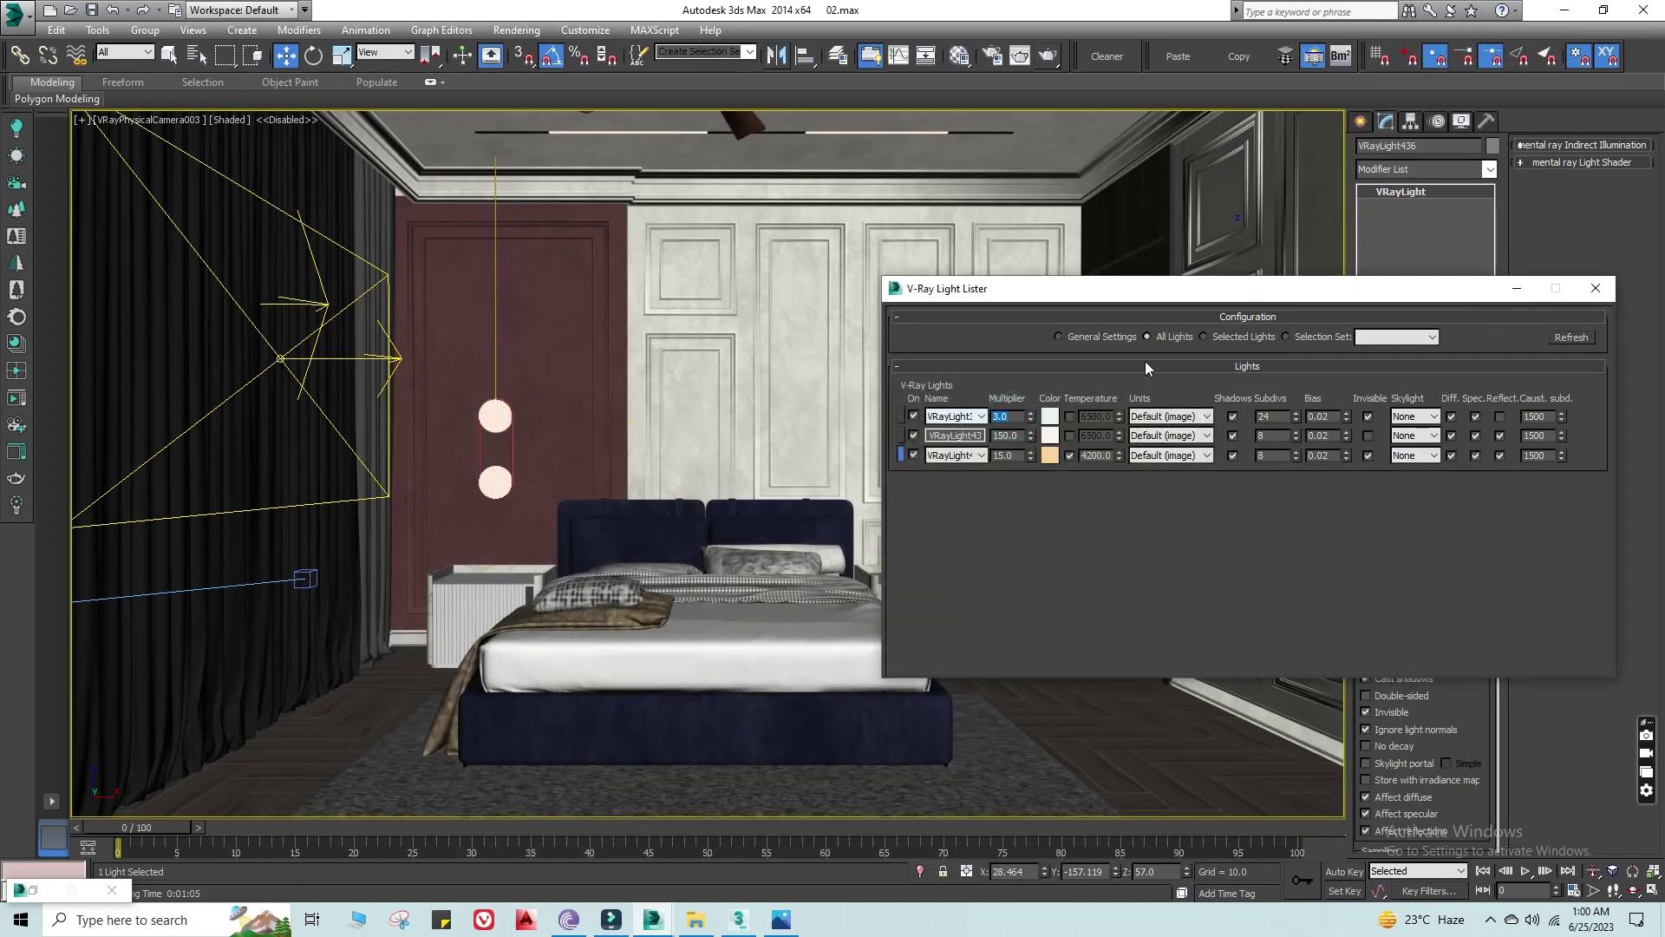
{"action": "left_click", "coordinate": [1571, 338]}
{"action": "left_click", "coordinate": [1049, 55]}
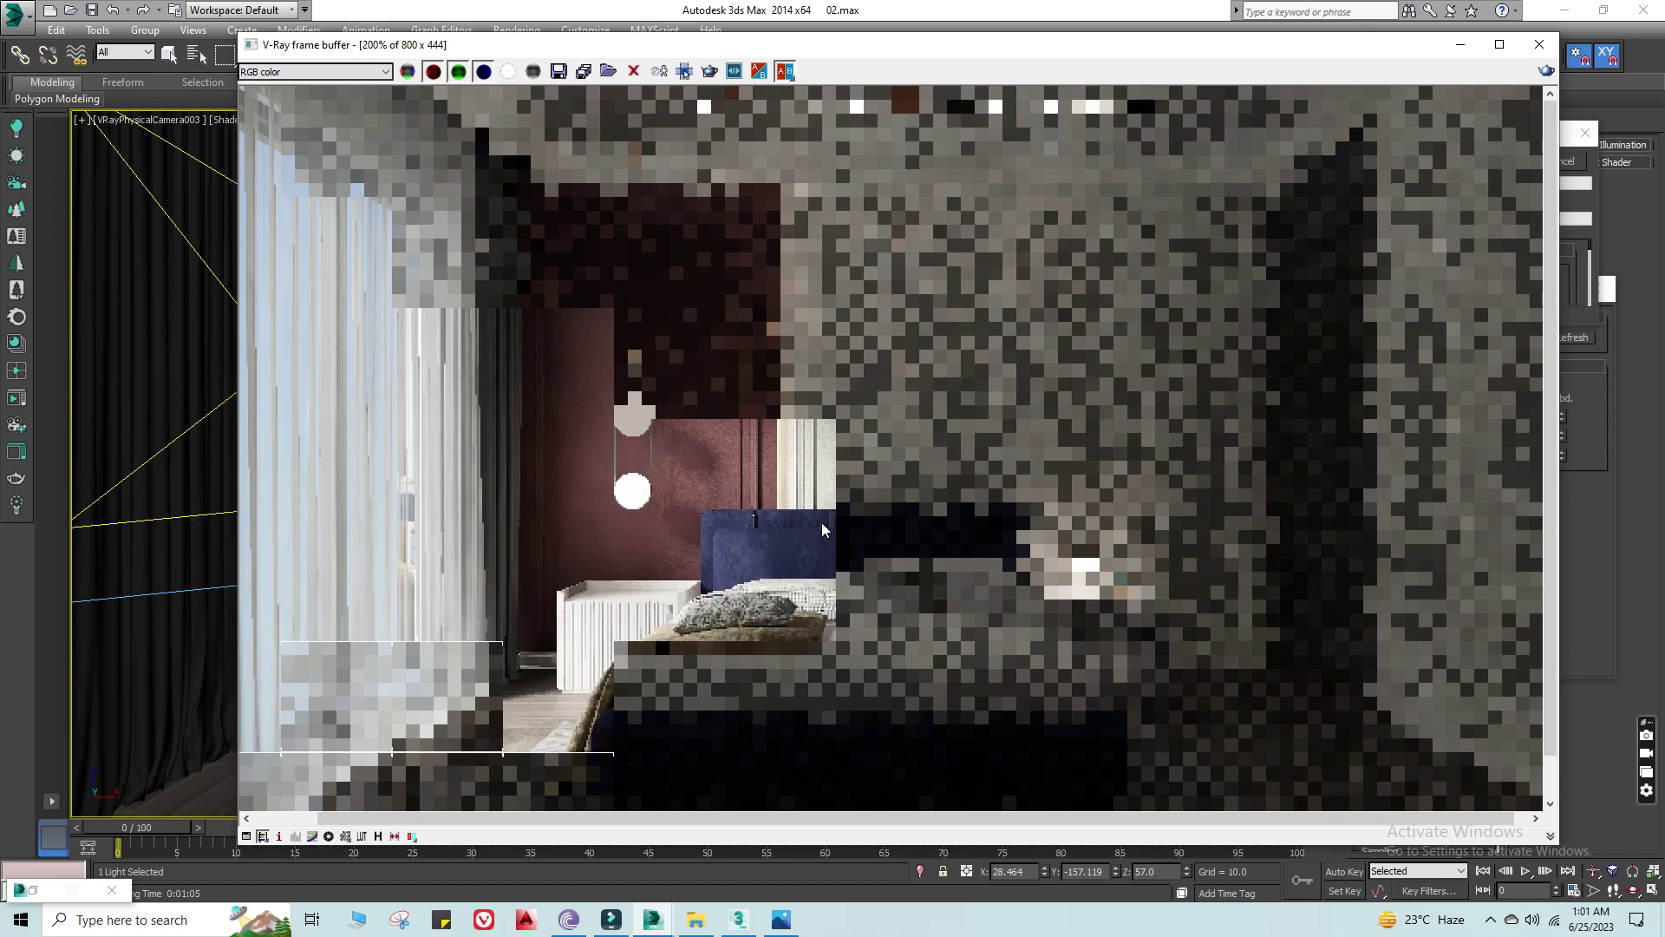
Step: Pan and zoom around the V-Ray frame buffer while the bedroom bucket render completes
{"action": "scroll", "coordinate": [795, 470], "scroll_direction": "down", "scroll_amount": 1}
{"action": "scroll", "coordinate": [794, 470], "scroll_direction": "up", "scroll_amount": 1}
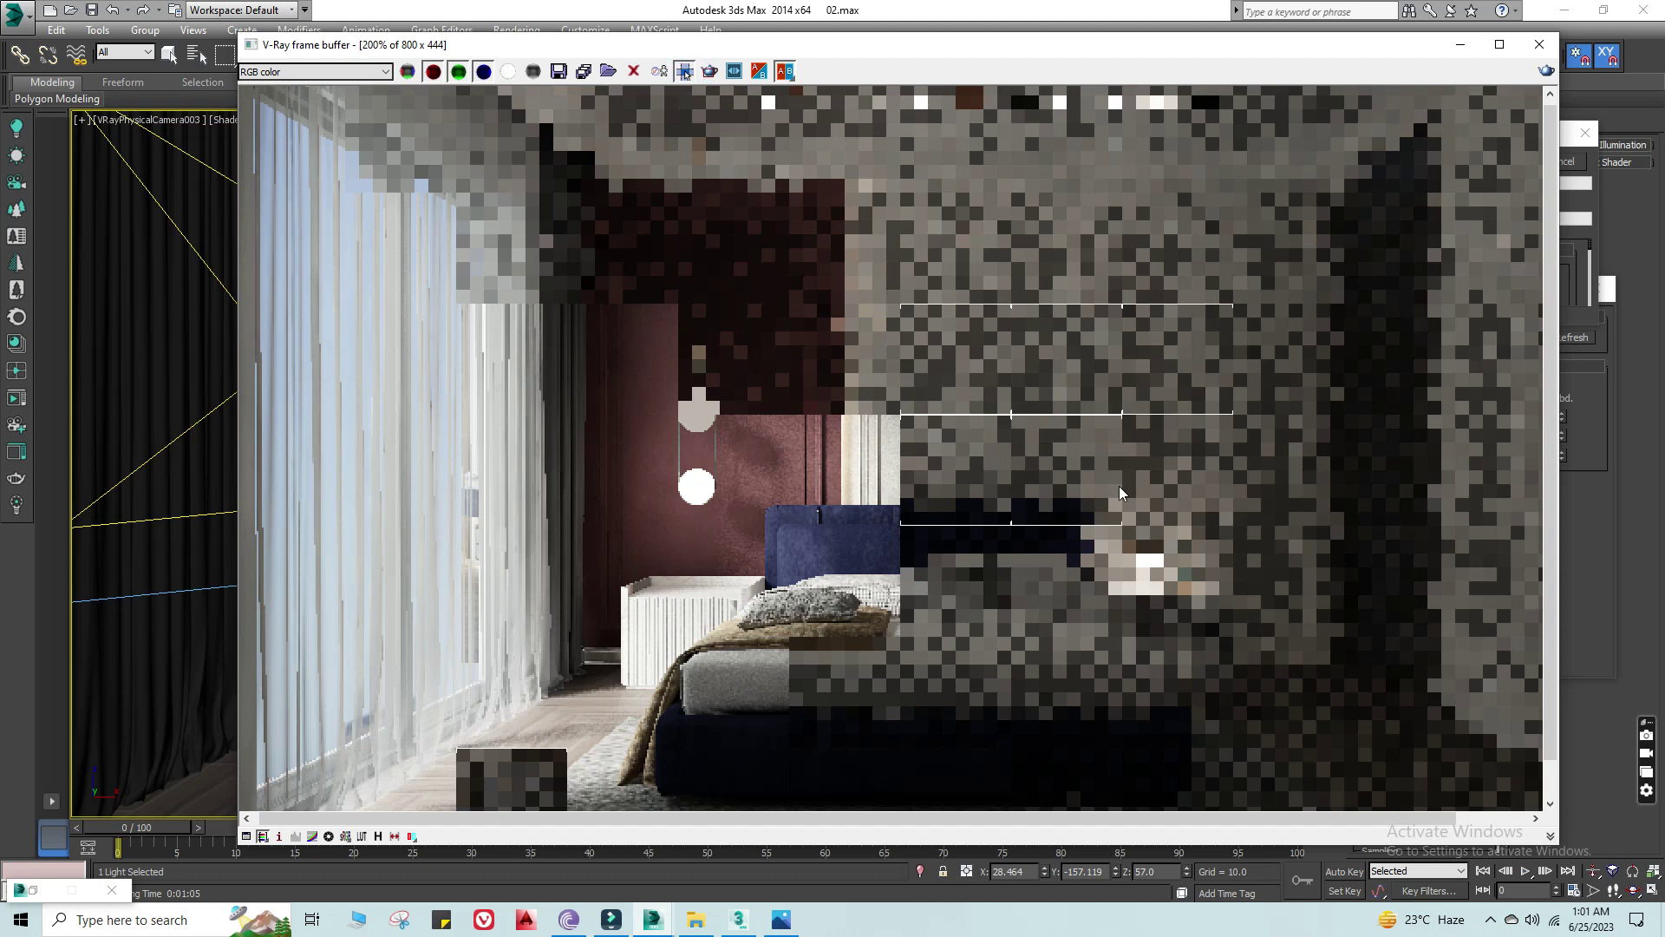
{"action": "scroll", "coordinate": [1141, 465], "scroll_direction": "down", "scroll_amount": 1}
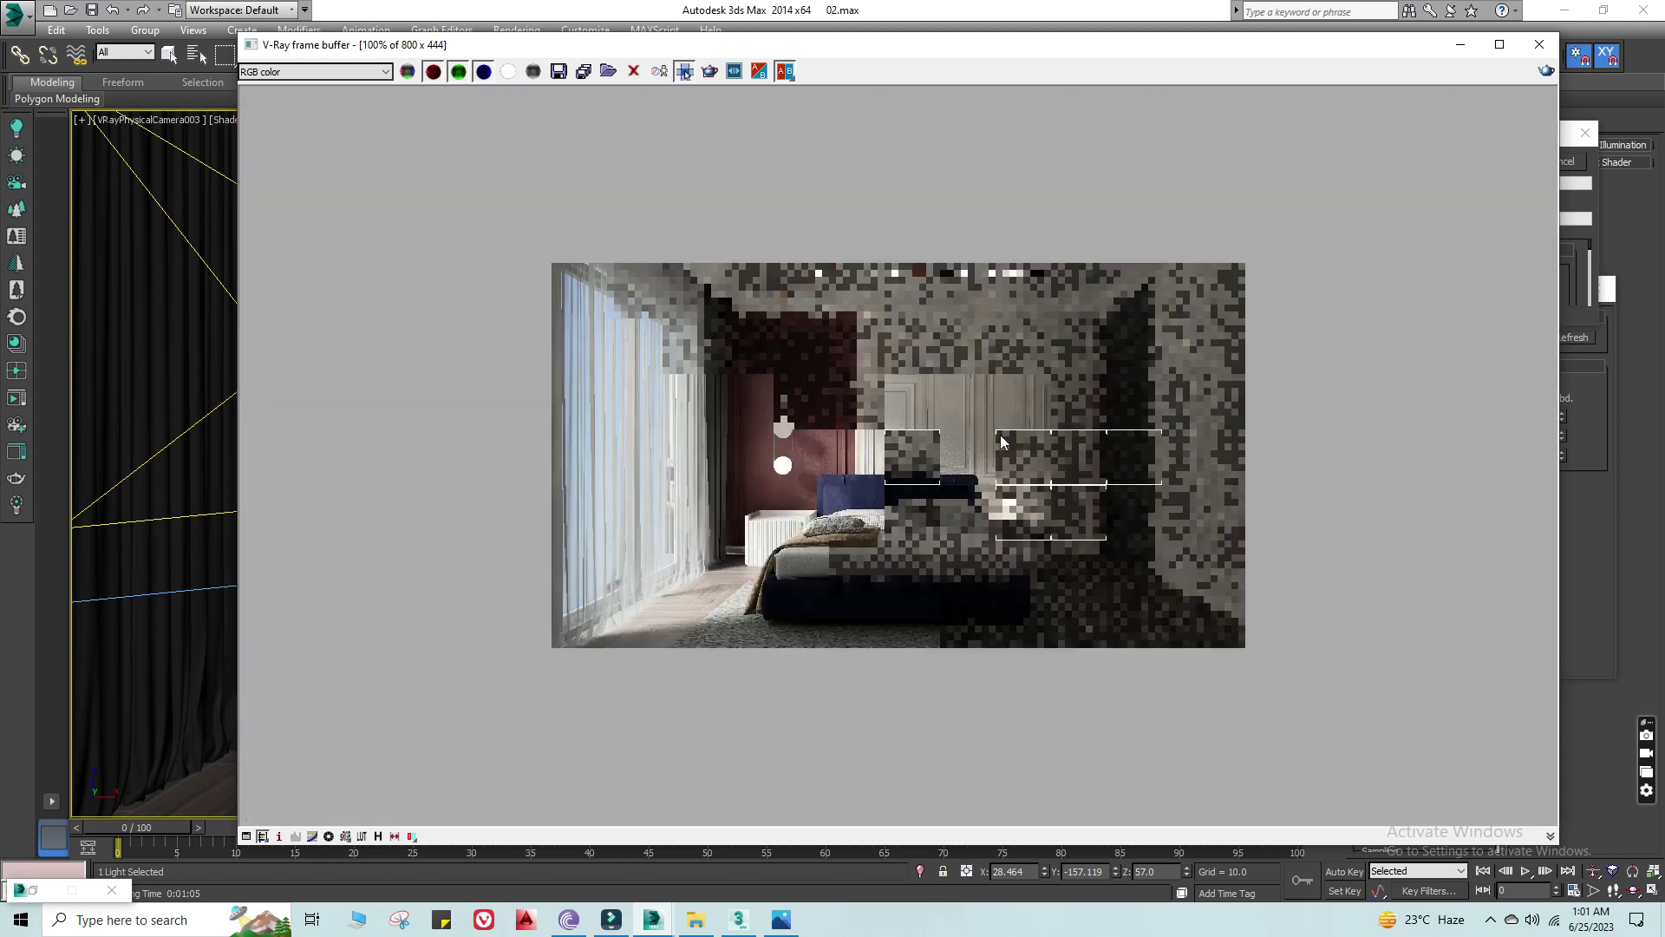
{"action": "scroll", "coordinate": [1017, 454], "scroll_direction": "up", "scroll_amount": 1}
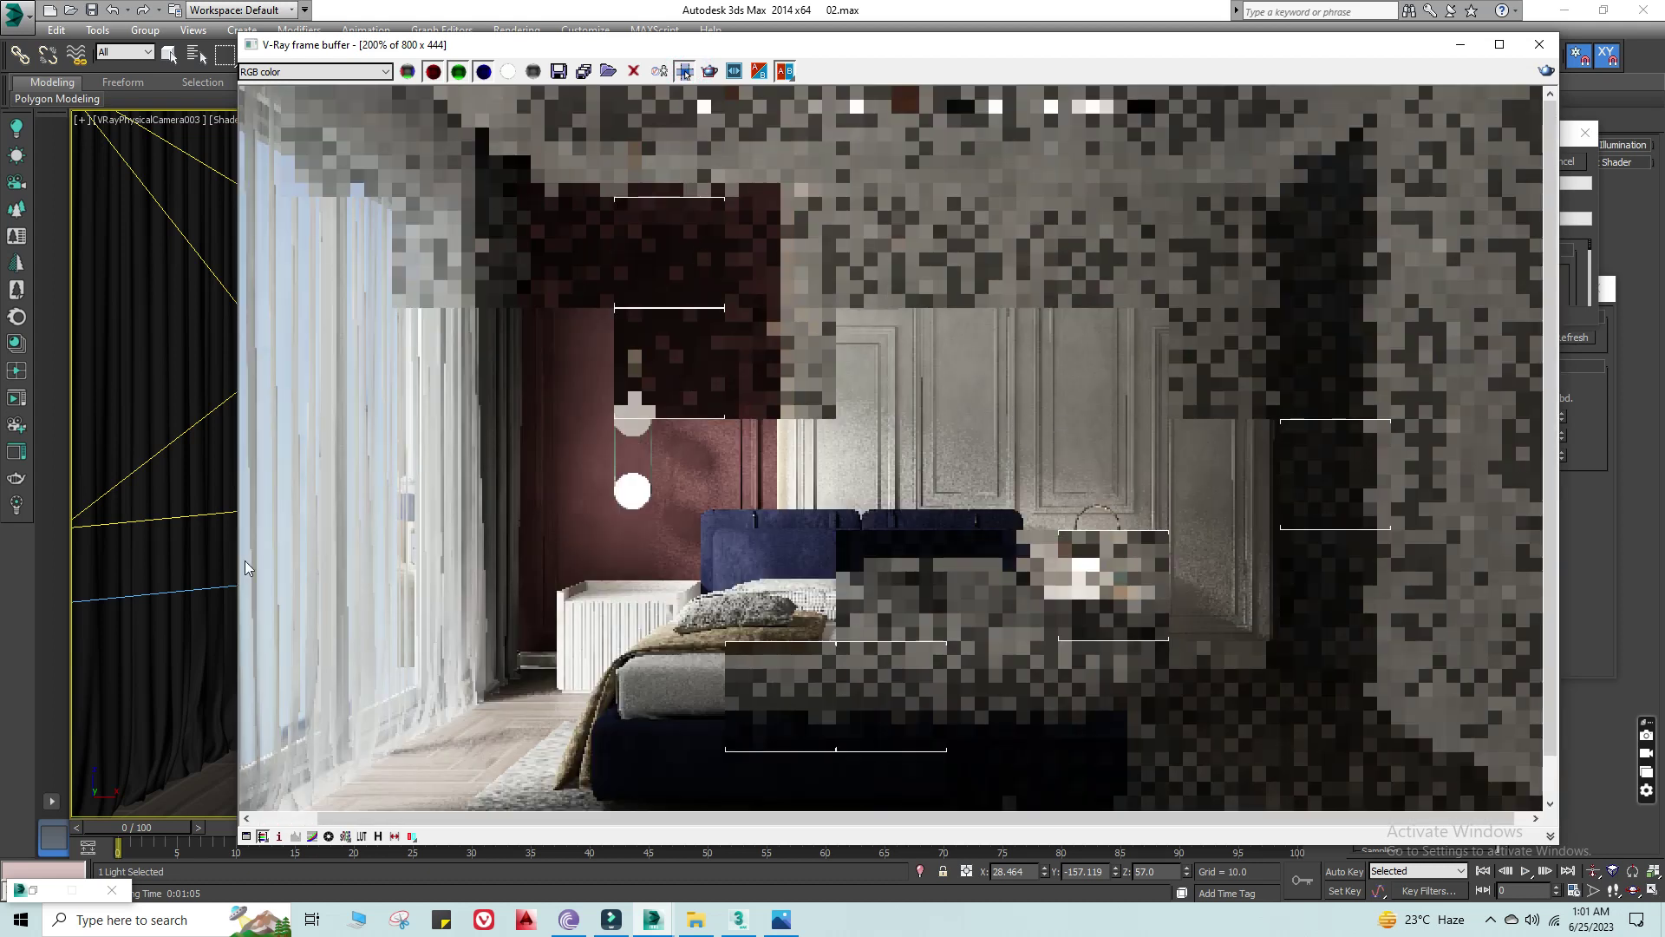
{"action": "middle_click_drag", "start_coordinate": [641, 689], "coordinate": [817, 553]}
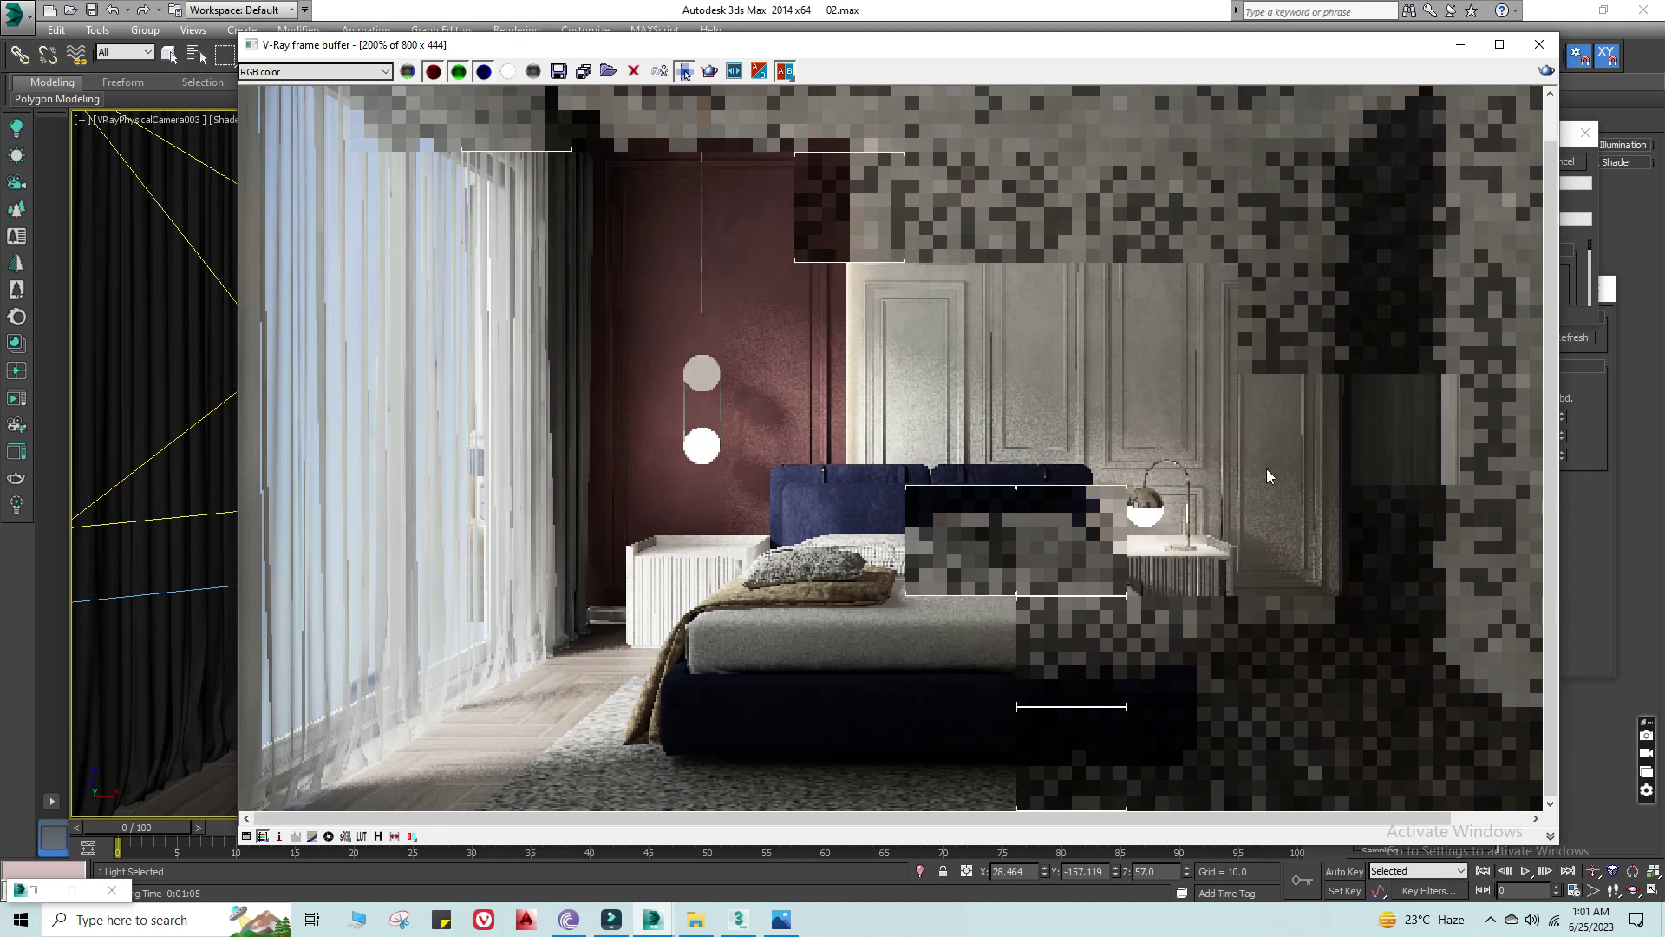
{"action": "middle_click_drag", "start_coordinate": [1282, 383], "coordinate": [1201, 429]}
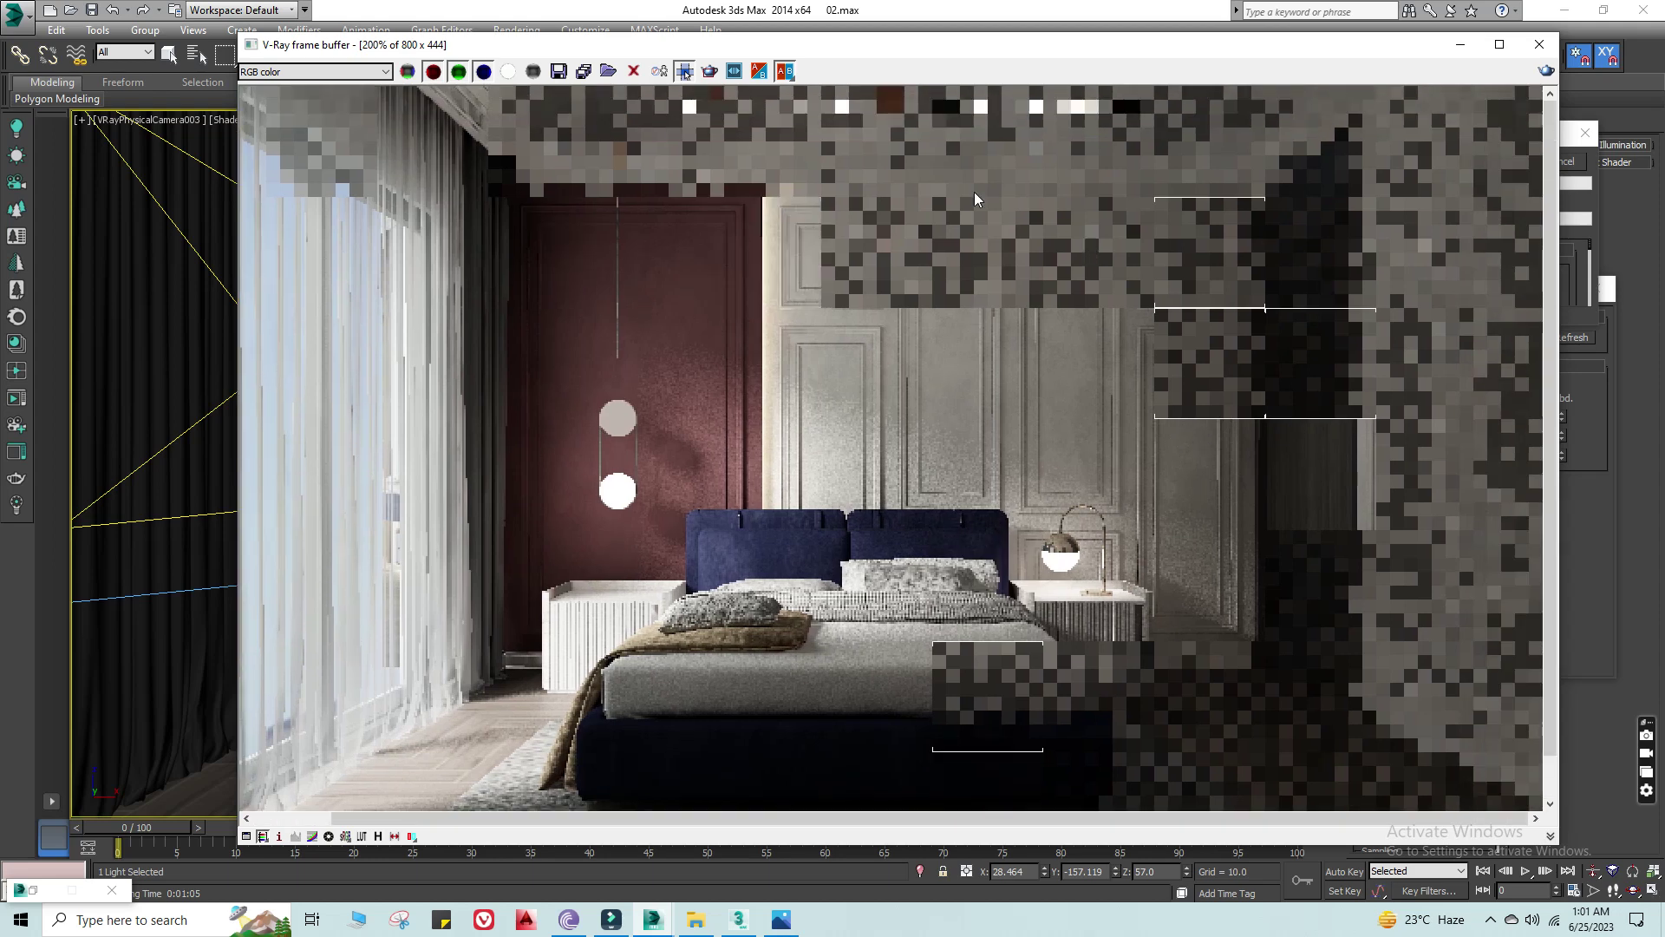
{"action": "middle_click_drag", "start_coordinate": [800, 542], "coordinate": [833, 496]}
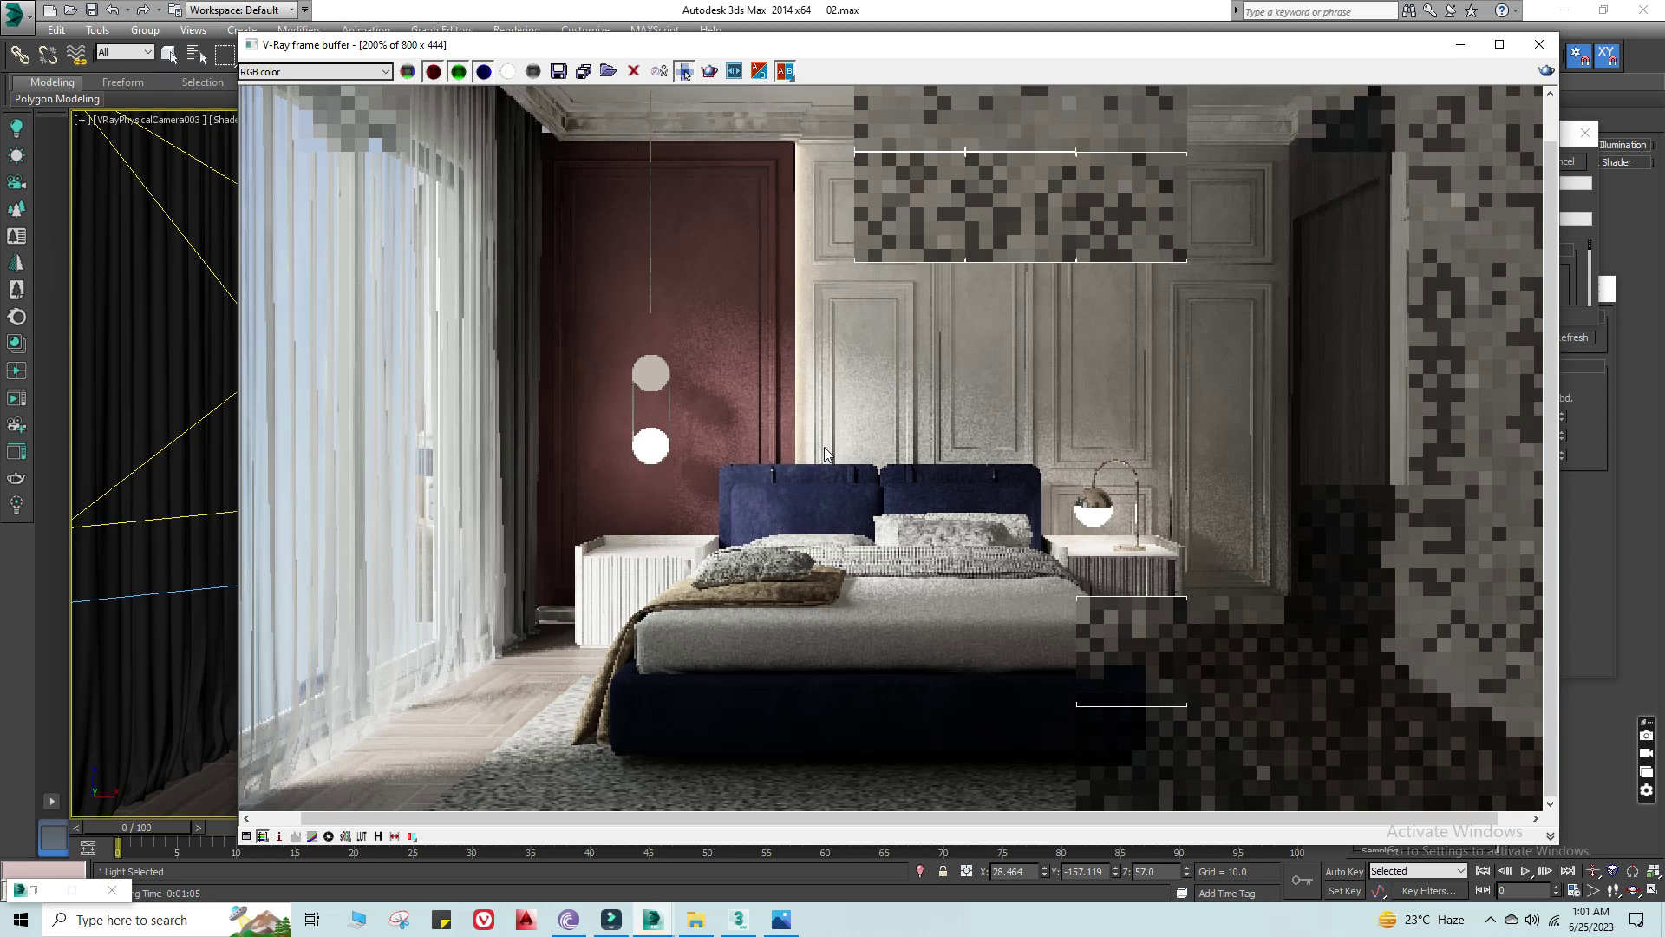
{"action": "mouse_move", "coordinate": [1056, 369]}
{"action": "middle_mouse_down"}
{"action": "mouse_move", "coordinate": [1023, 369]}
{"action": "mouse_move", "coordinate": [1041, 465]}
{"action": "middle_mouse_up"}
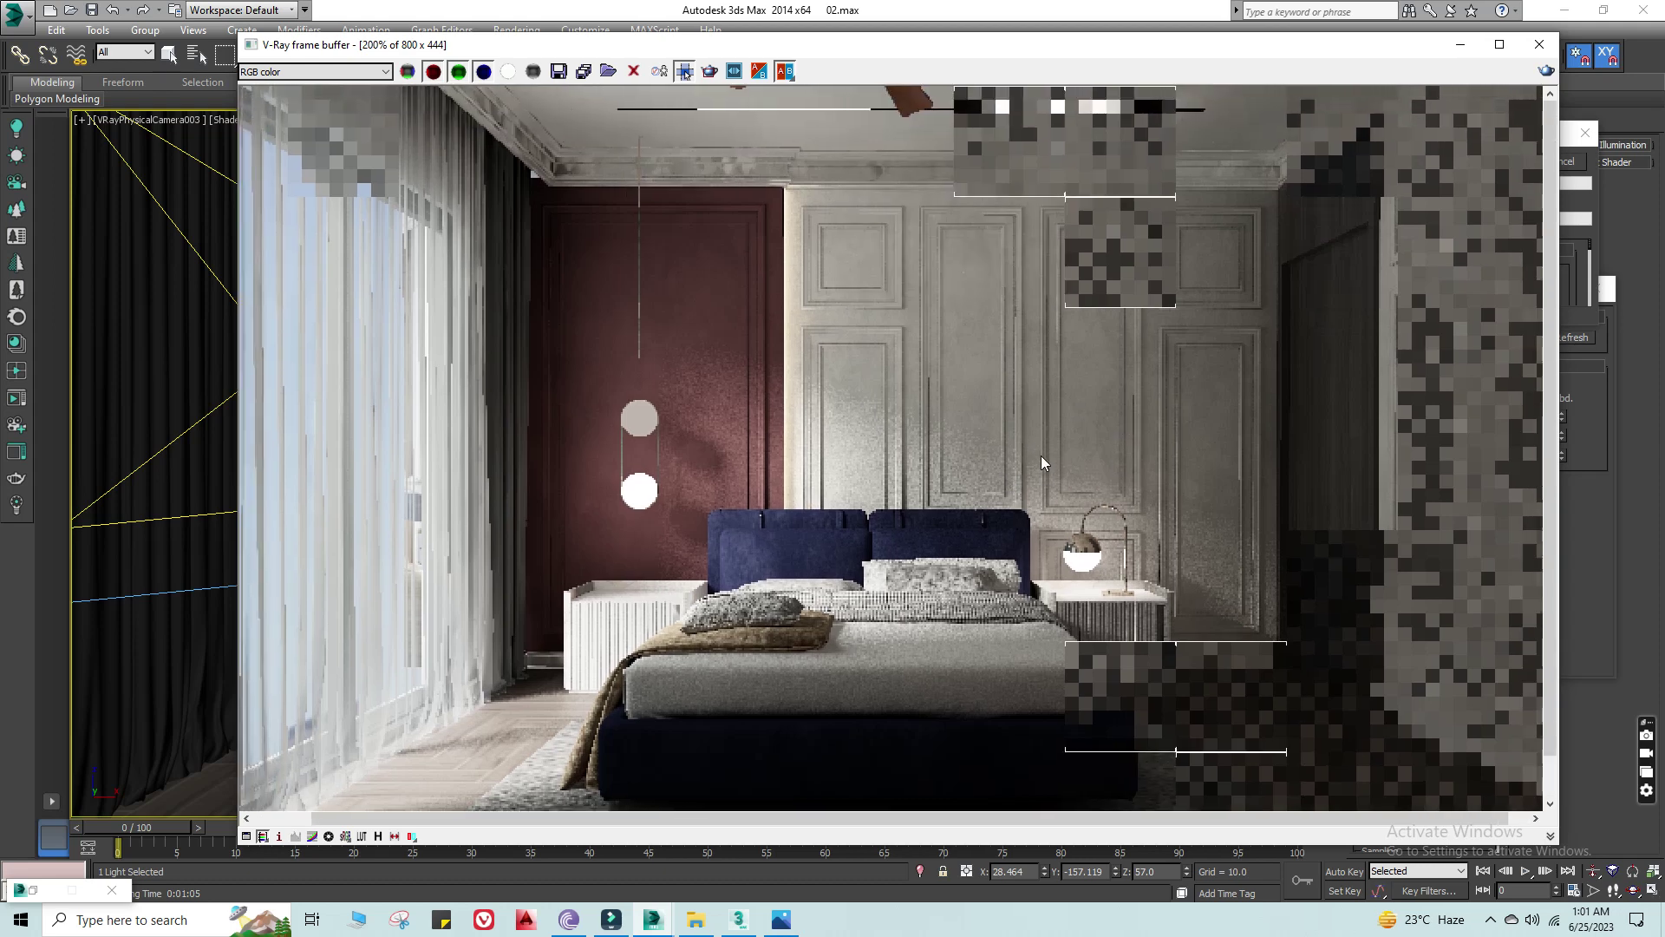
{"action": "scroll", "coordinate": [930, 423], "scroll_direction": "down", "scroll_amount": 1}
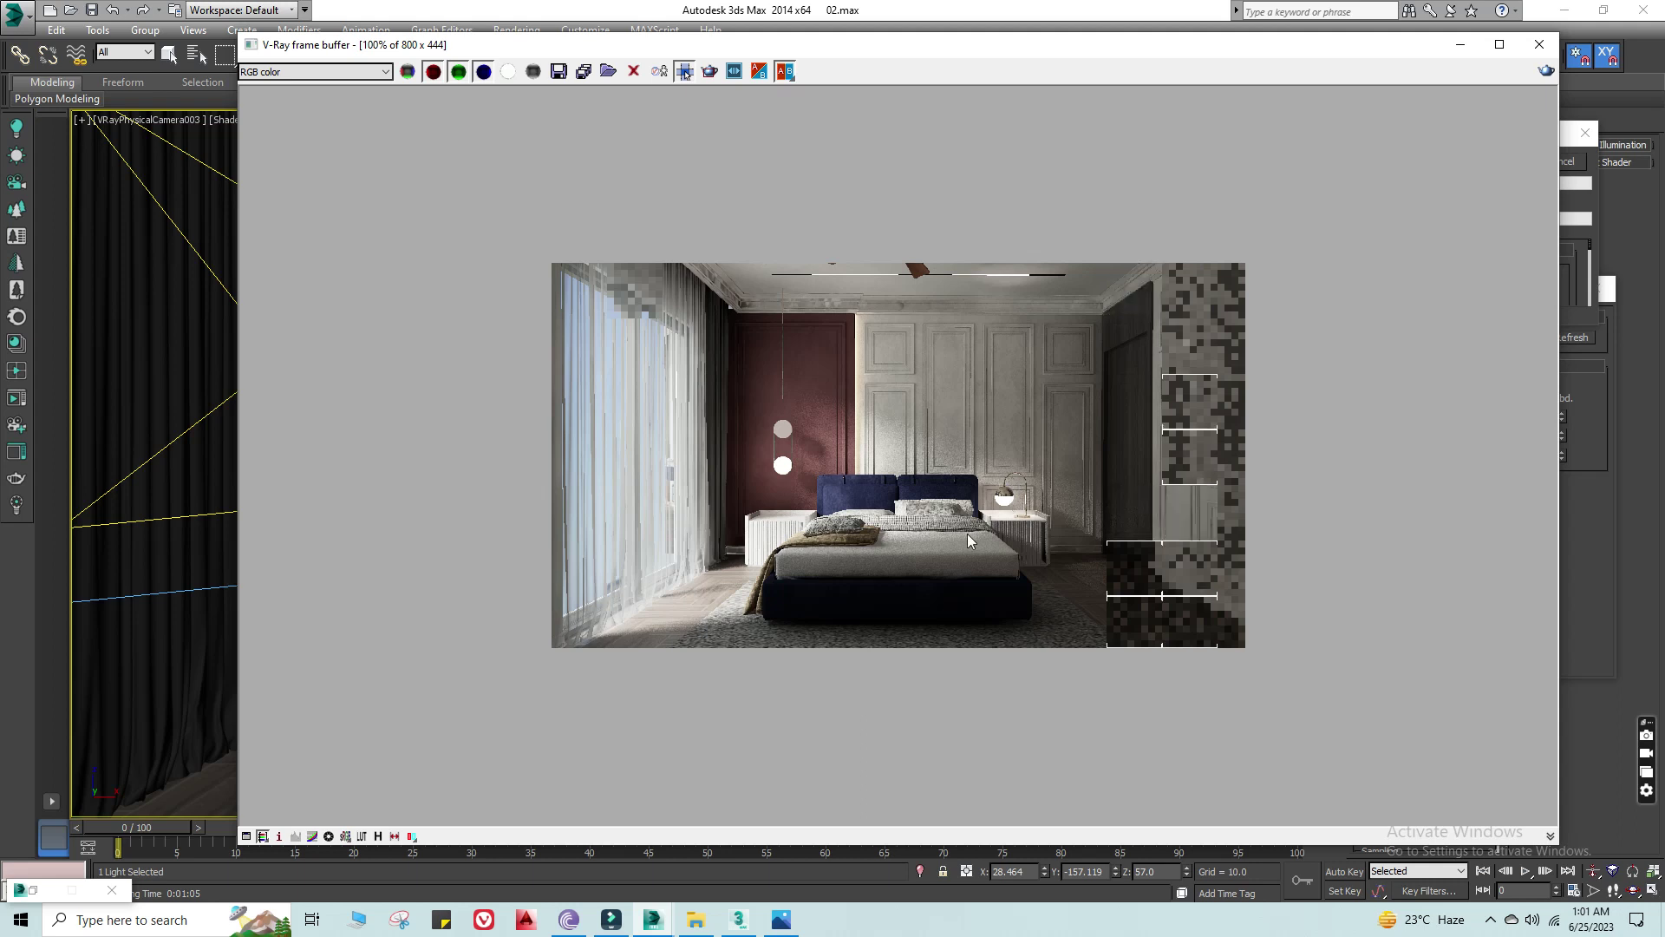
{"action": "scroll", "coordinate": [935, 438], "scroll_direction": "up", "scroll_amount": 1}
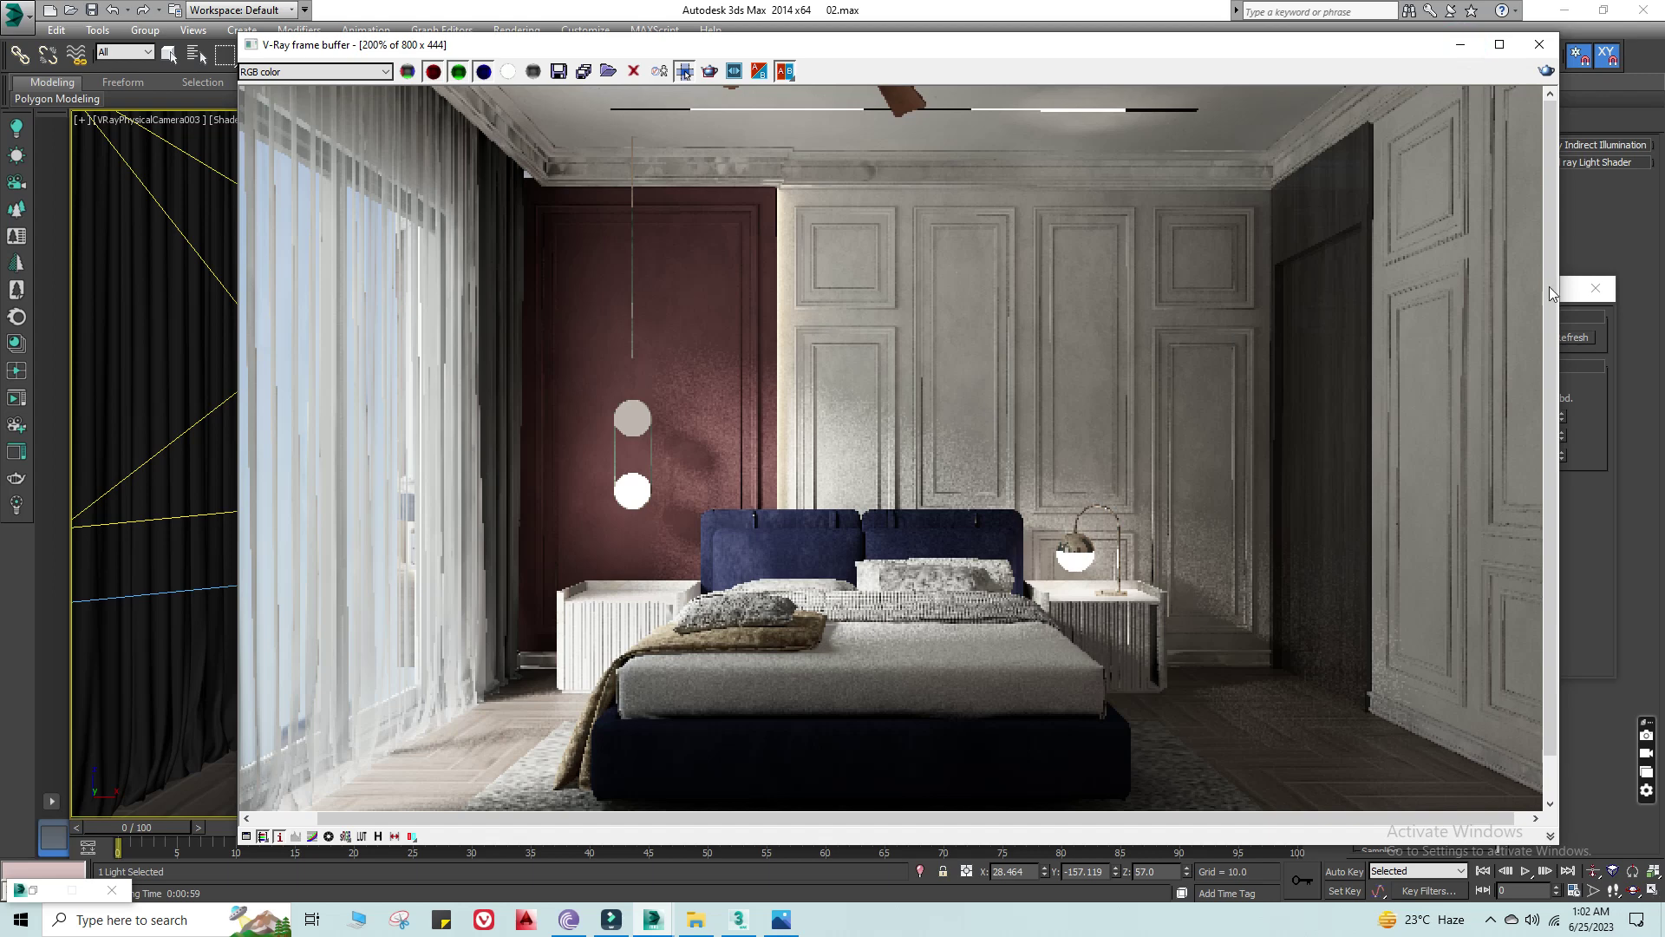
Step: Hide the frame buffer, close the Light Lister and select the rectangle by the right wall
{"action": "left_click", "coordinate": [1460, 44]}
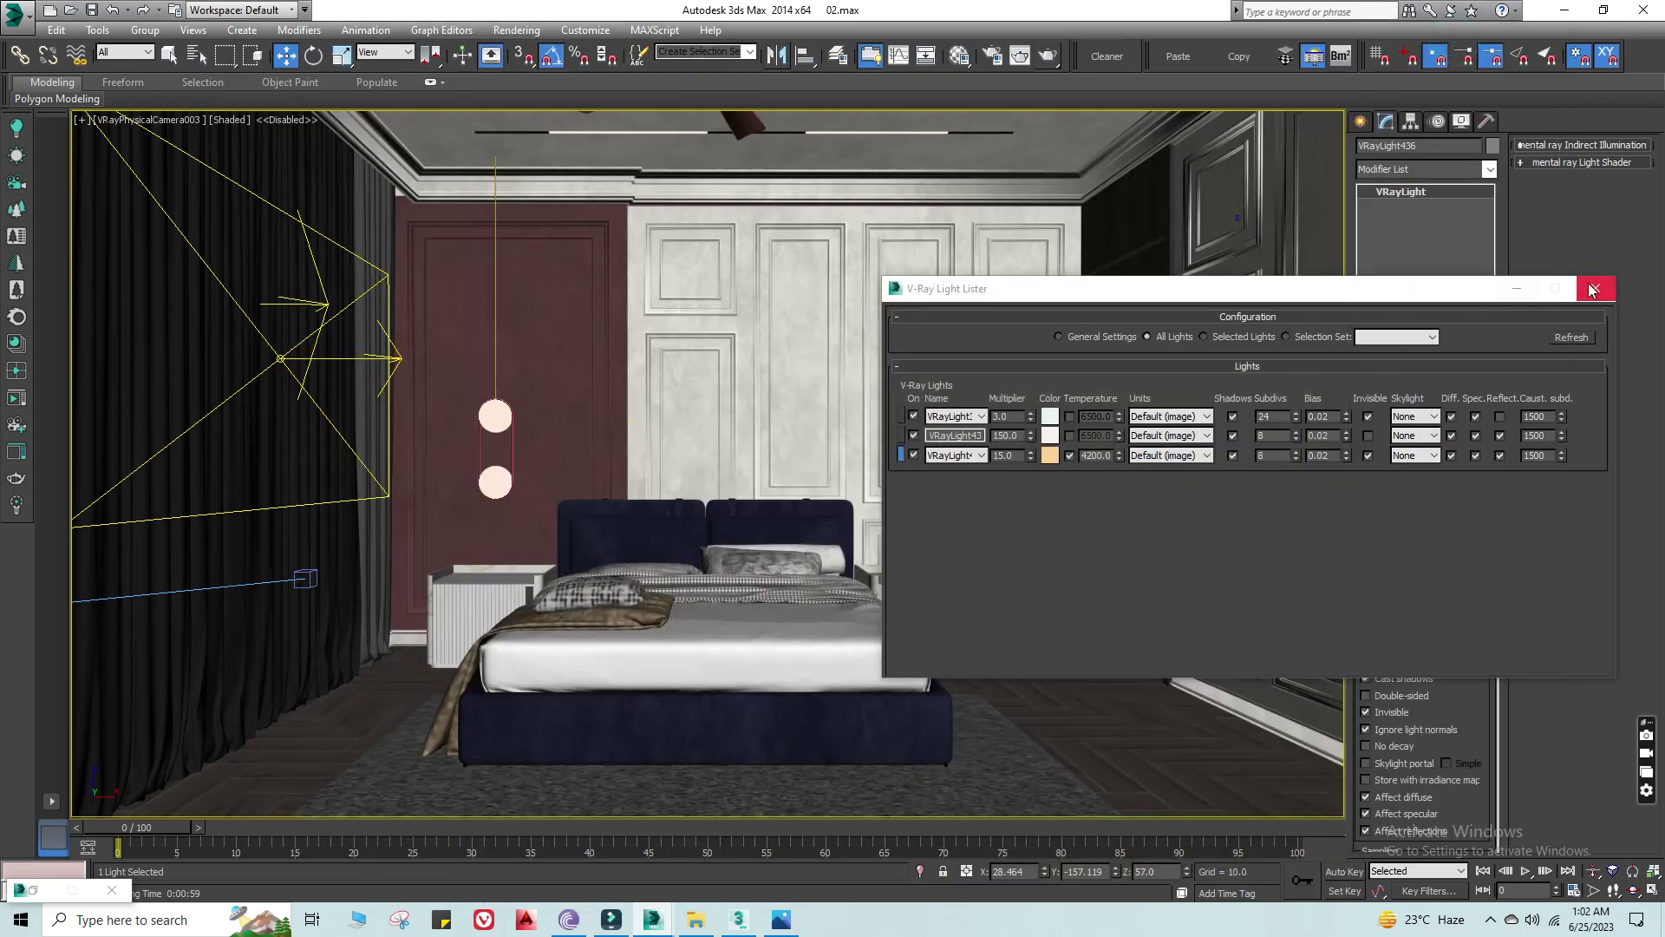
{"action": "left_click", "coordinate": [1596, 288]}
{"action": "left_click", "coordinate": [1092, 413]}
Step: Eyedrop the lamp's VRayLightMtl into the Material Editor and set its Color multiplier to 20
{"action": "key", "text": "m"}
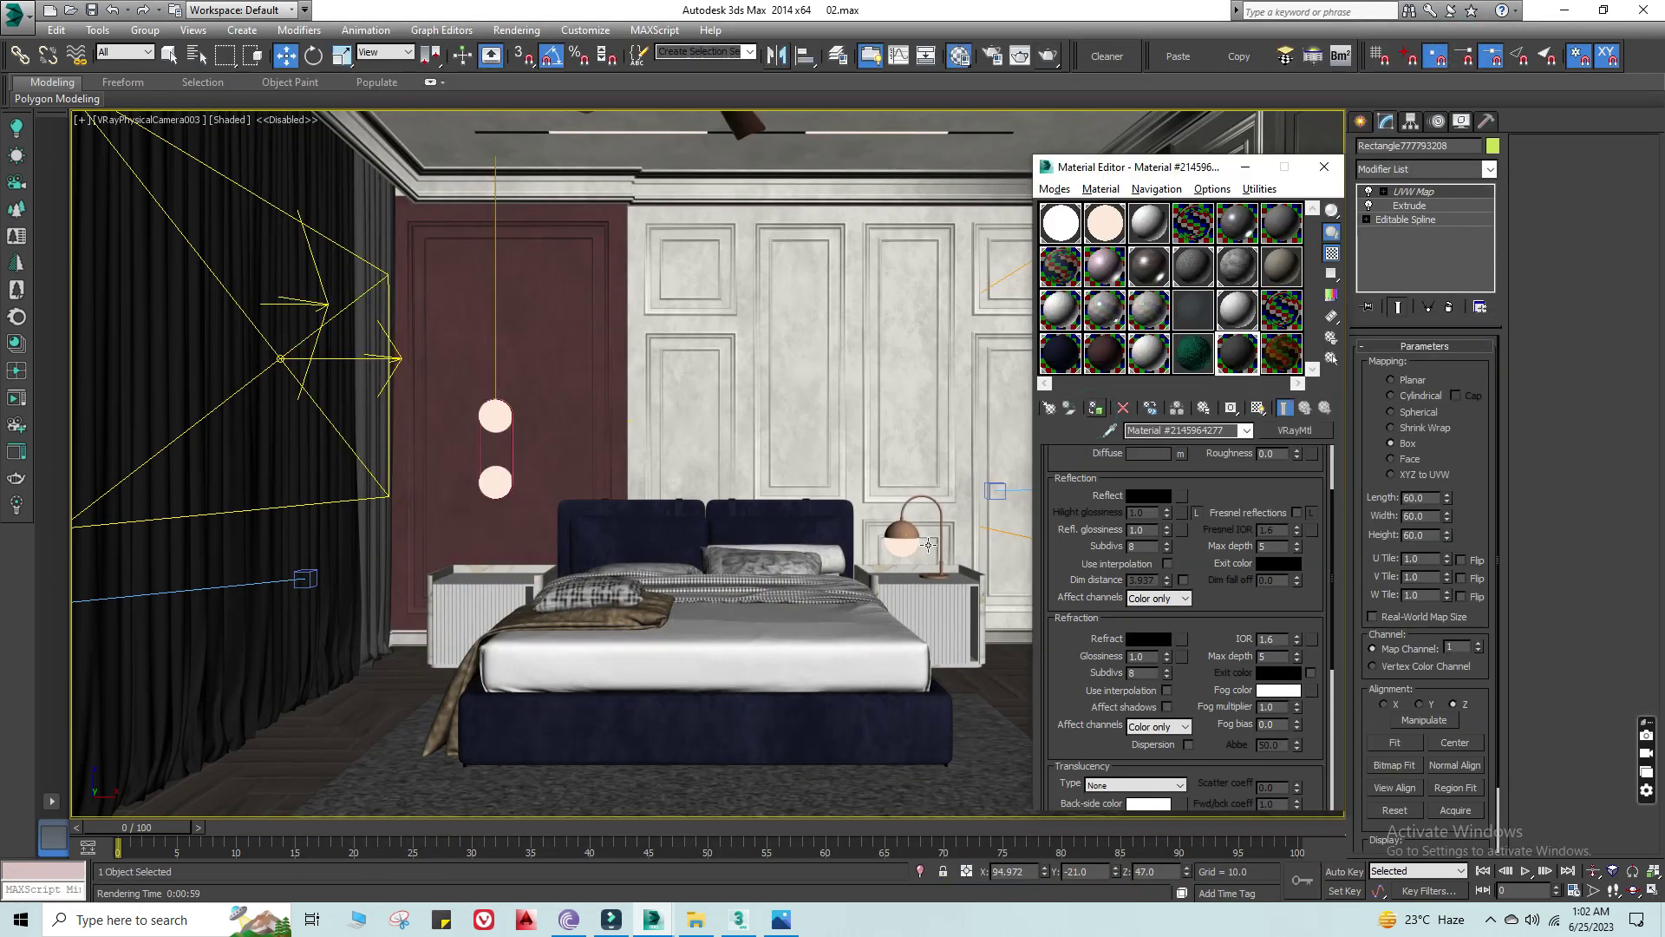
{"action": "left_click", "coordinate": [1098, 222]}
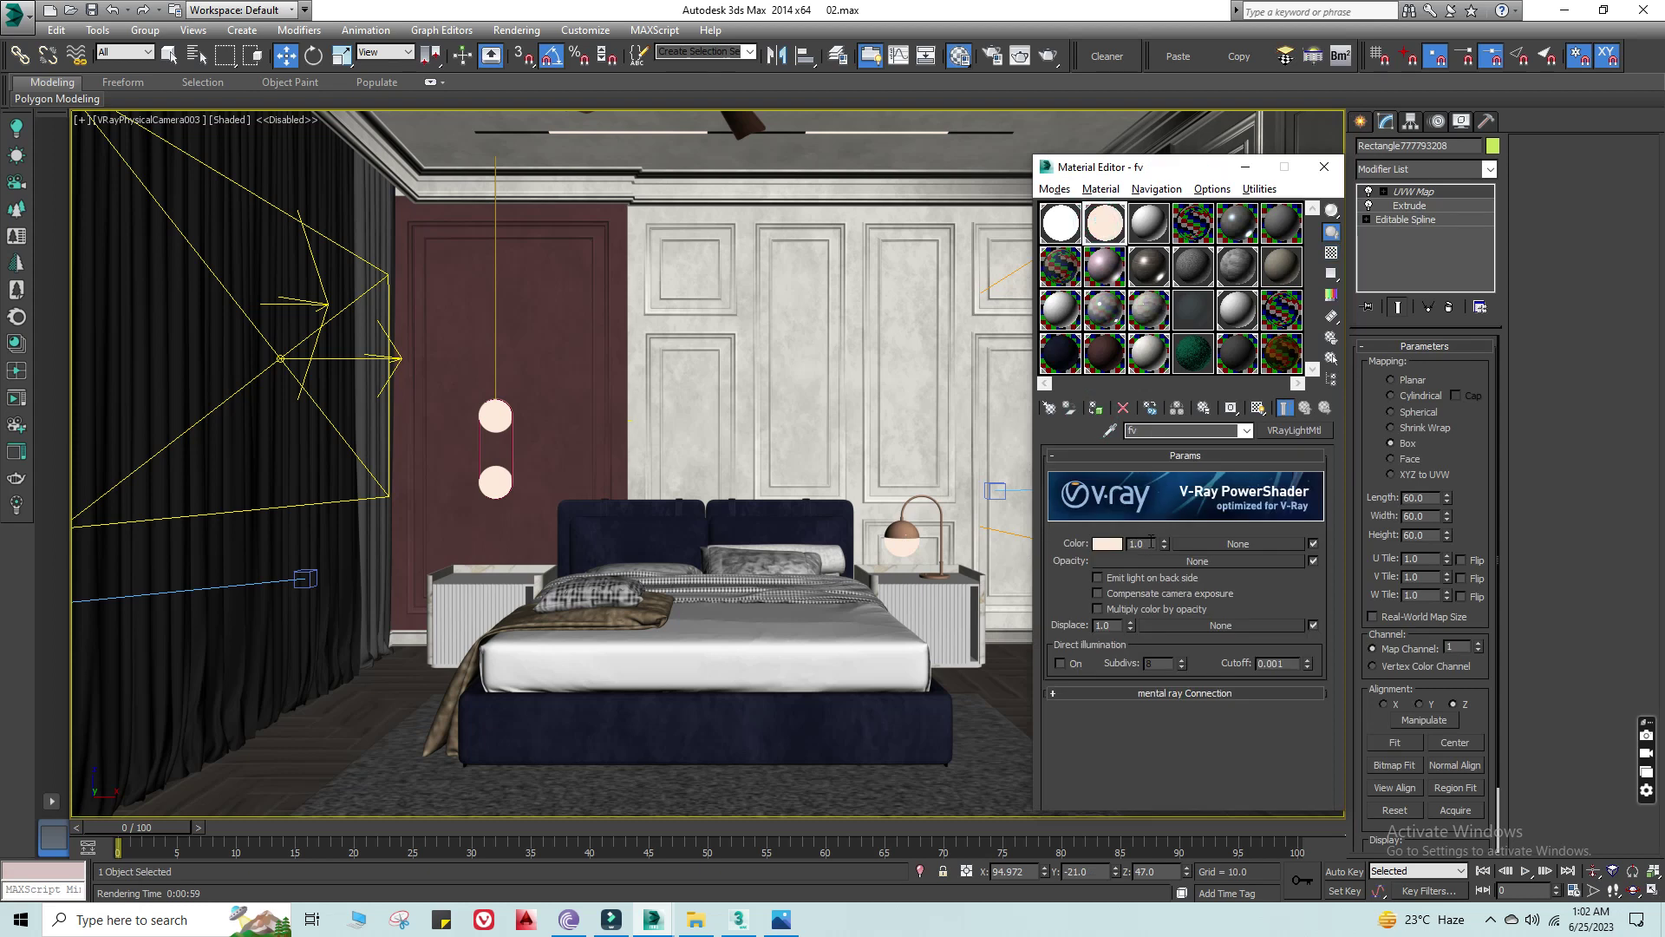
{"action": "left_click", "coordinate": [1110, 431]}
{"action": "left_click", "coordinate": [907, 526]}
{"action": "double_click", "coordinate": [1139, 544]}
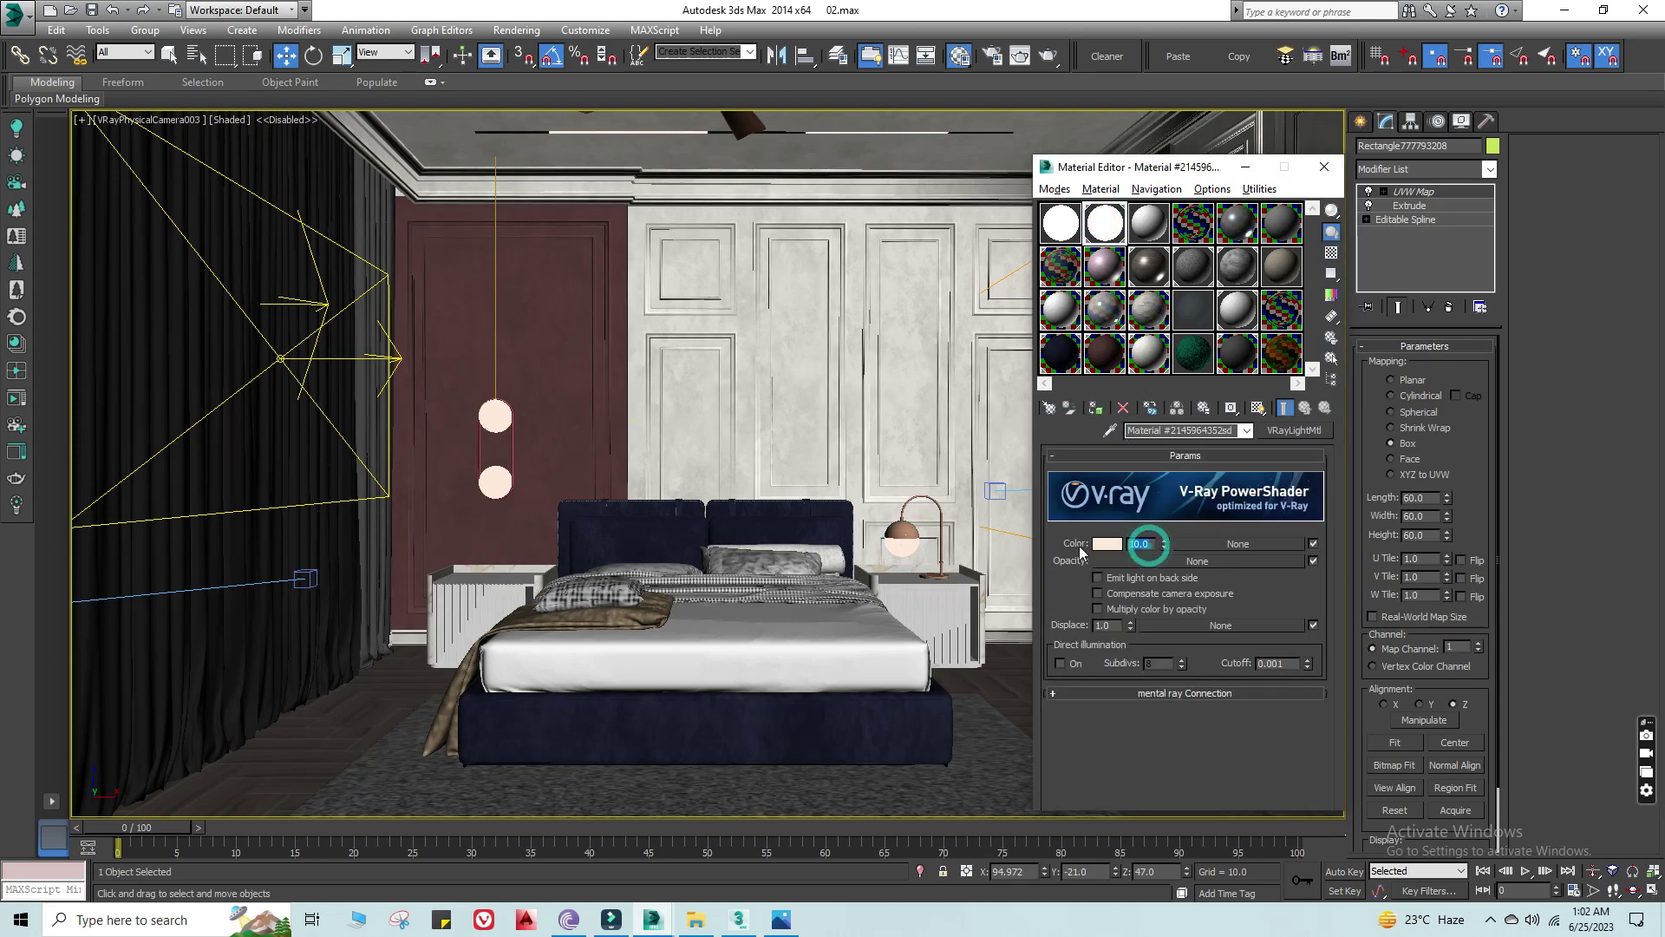
{"action": "type", "text": "2"}
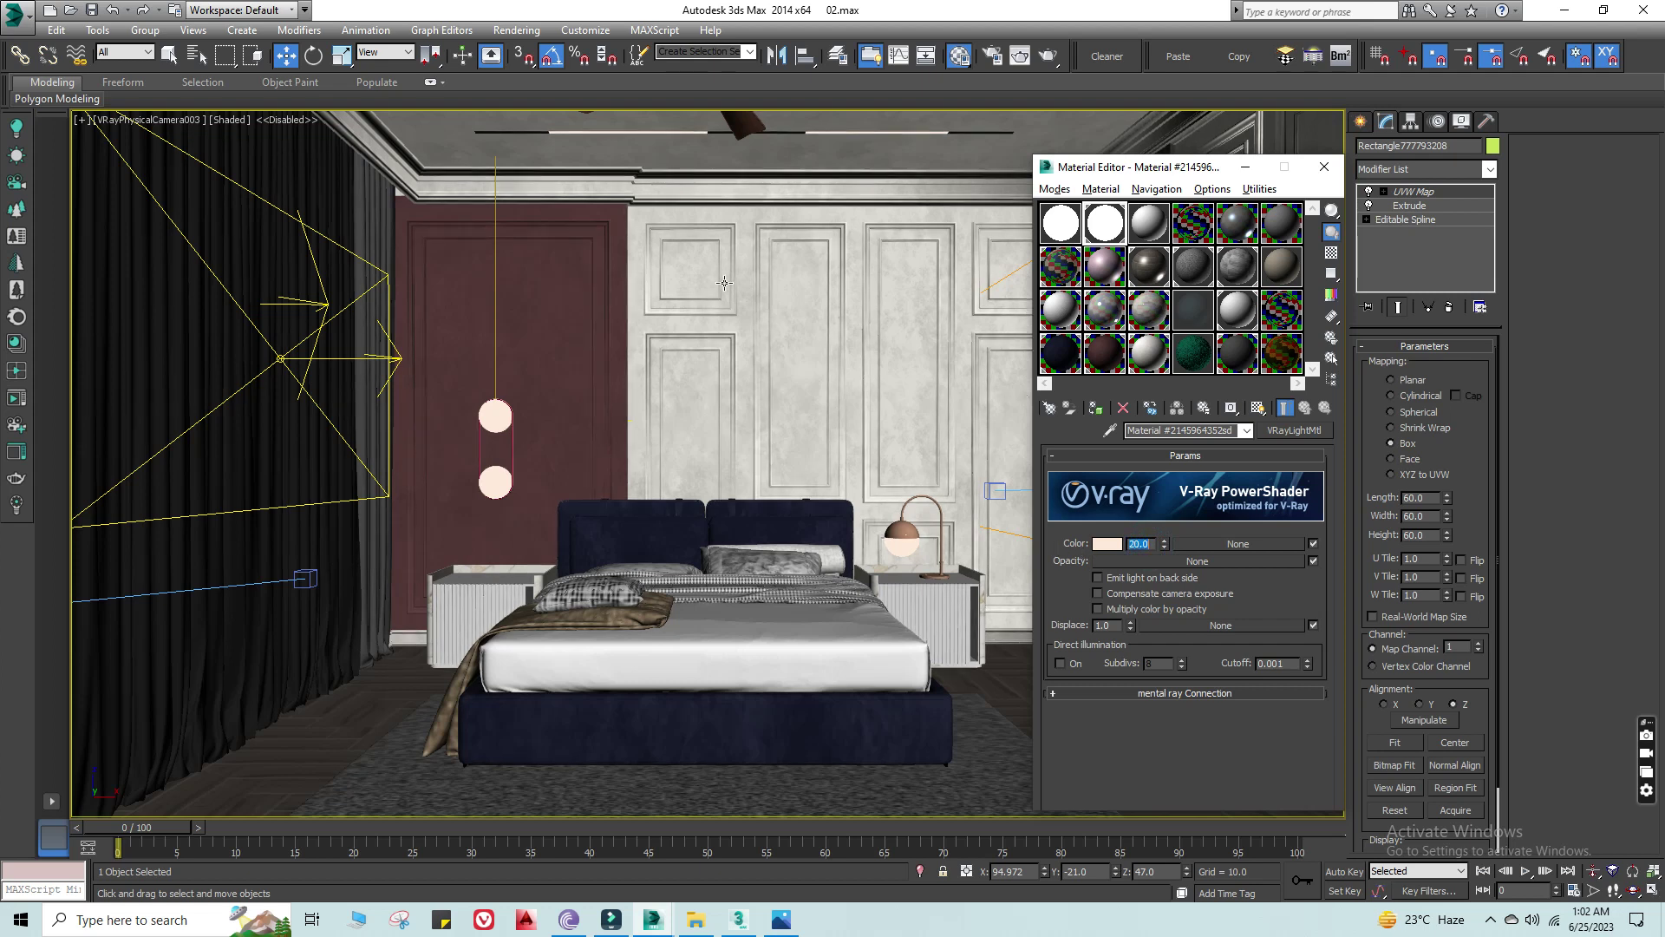
{"action": "right_click", "coordinate": [777, 488]}
{"action": "left_click", "coordinate": [782, 496]}
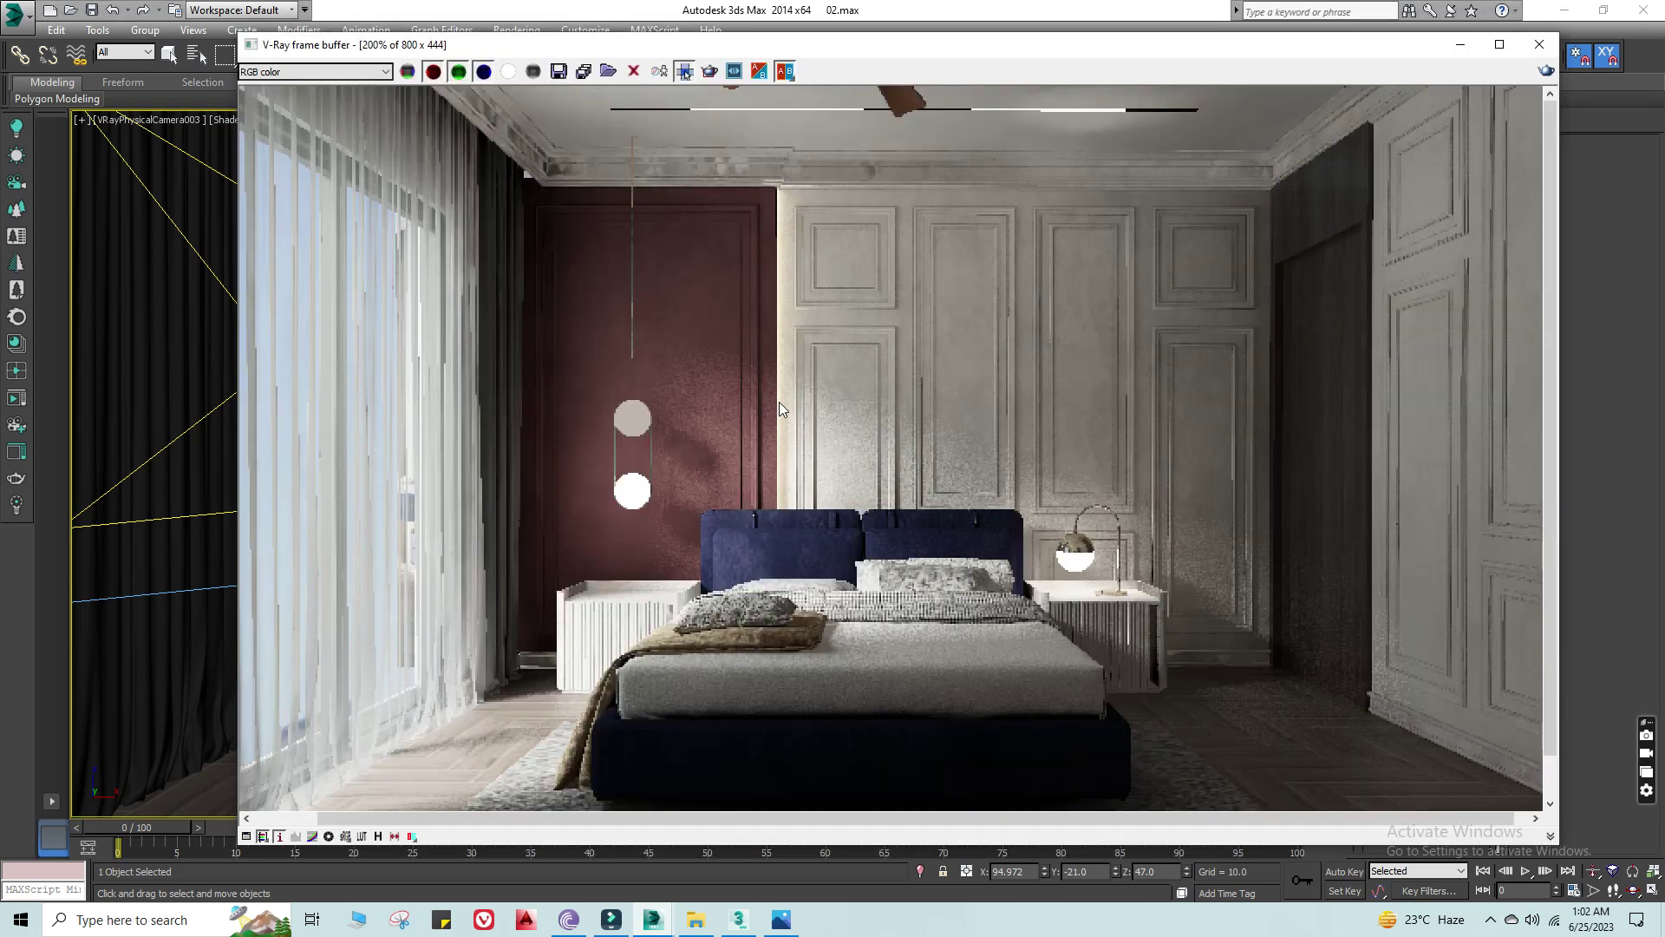
{"action": "left_click", "coordinate": [1460, 44]}
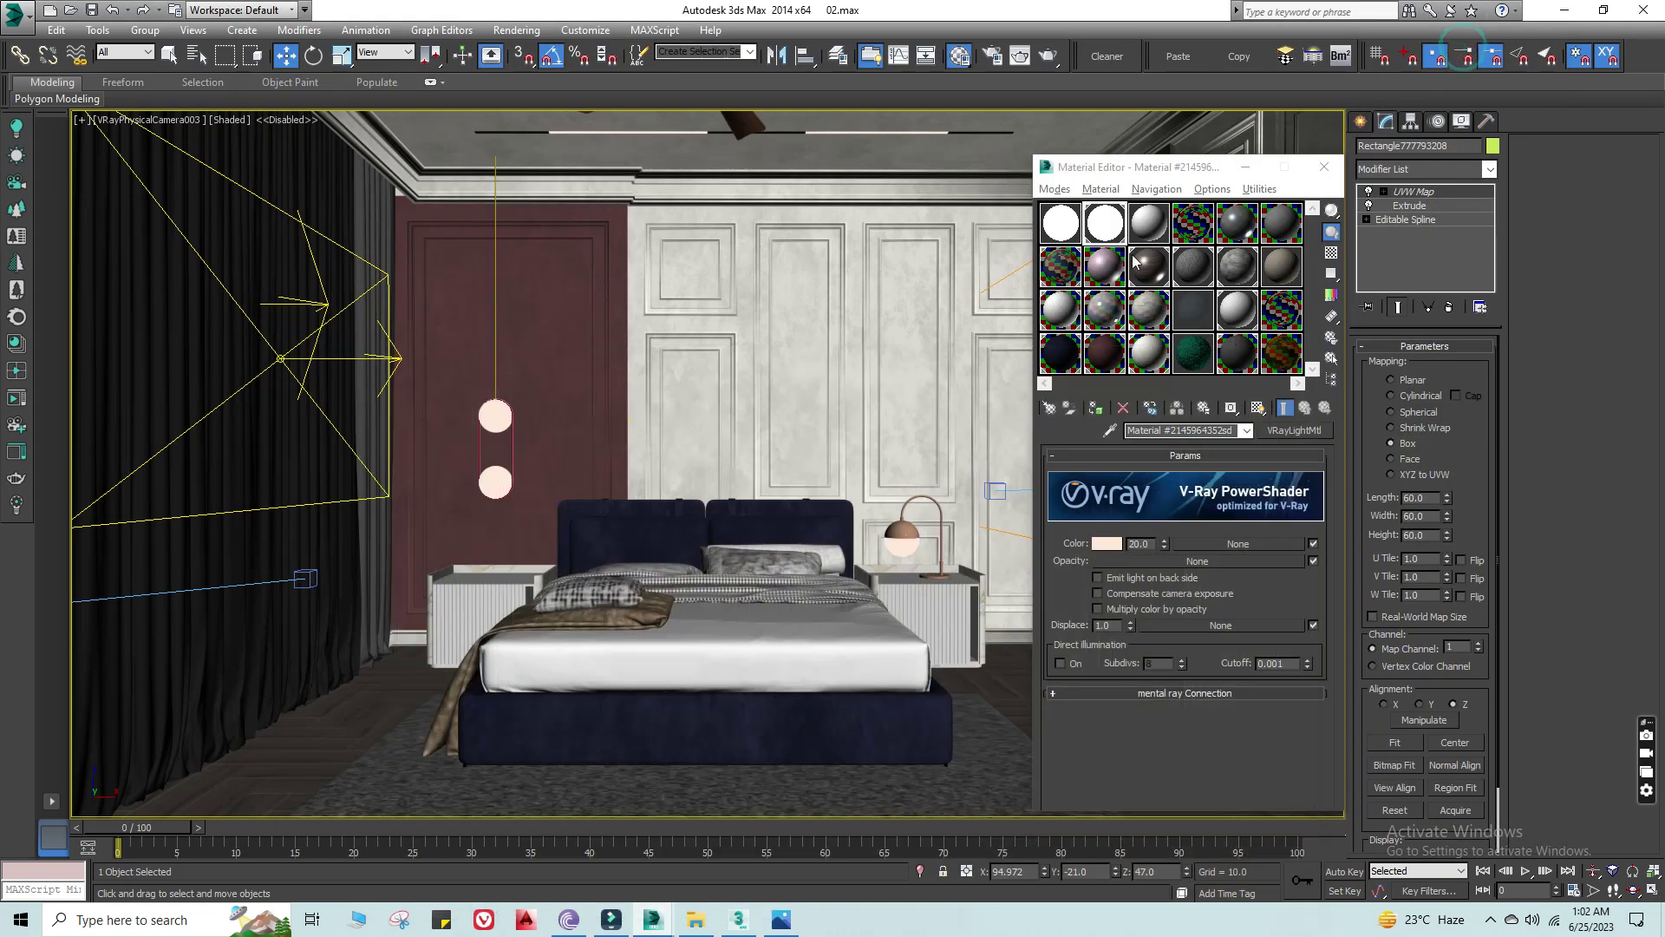
Step: Set VRayLight4's multiplier to 20 in the V-Ray Light Lister
{"action": "left_click", "coordinate": [1315, 58]}
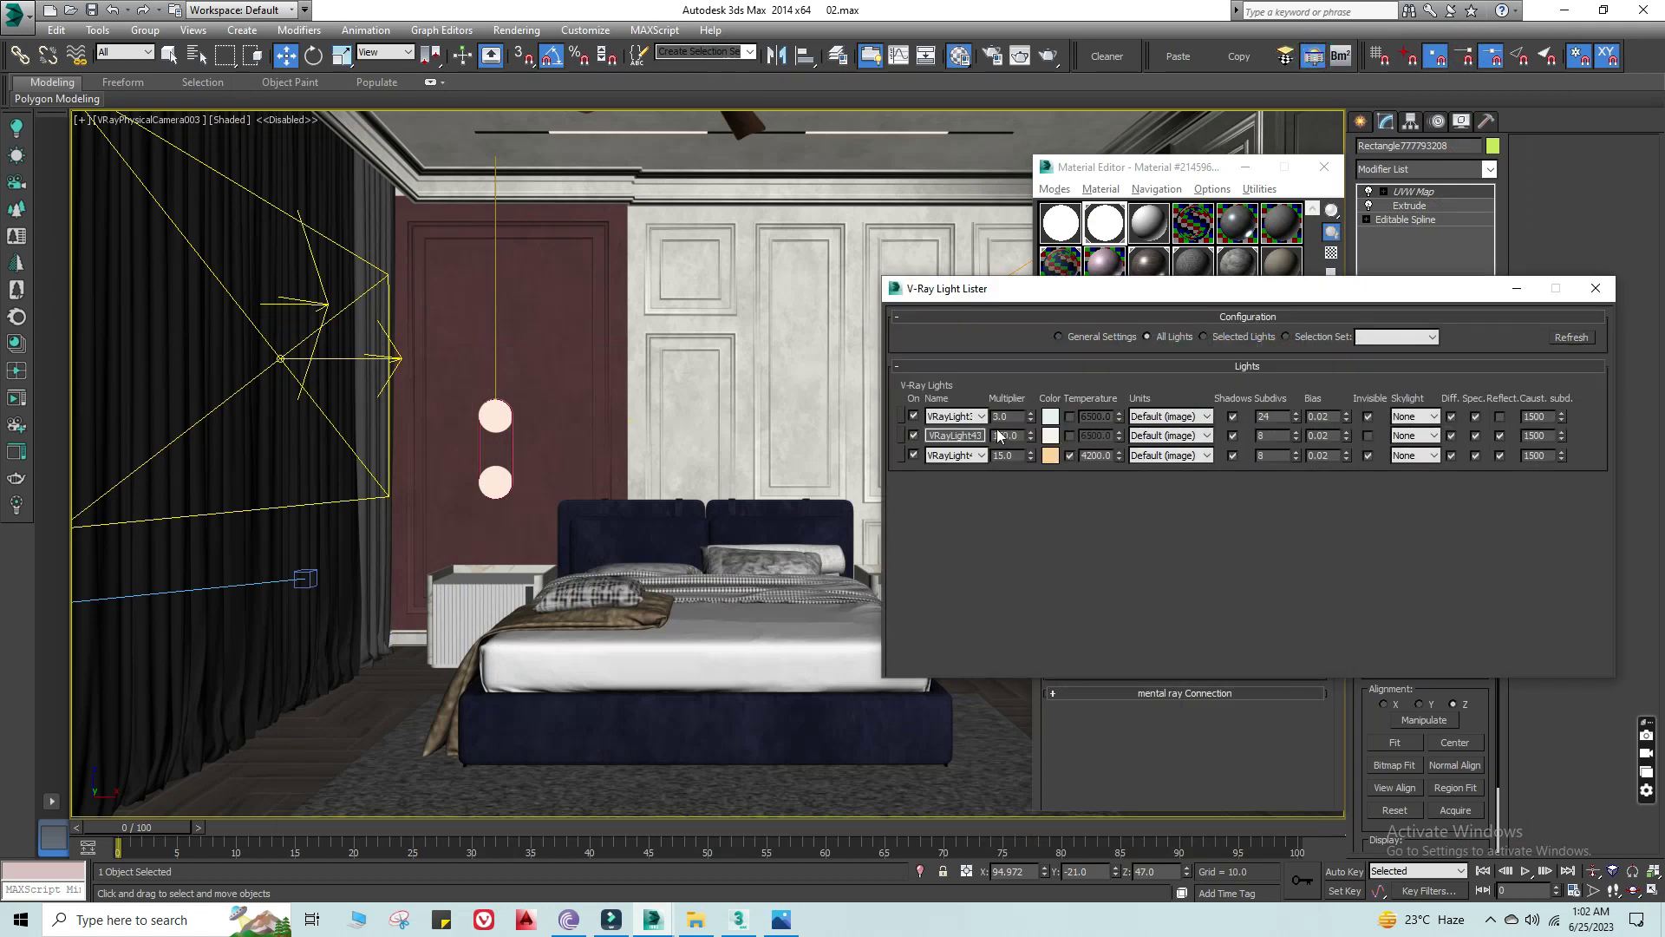
{"action": "double_click", "coordinate": [1003, 455]}
{"action": "type", "text": "20"}
{"action": "key", "text": "Return"}
{"action": "left_click", "coordinate": [1517, 288]}
Step: Render the bedroom, inspect the frame buffer, then open a reference image in the photo viewer
{"action": "left_click", "coordinate": [1049, 57]}
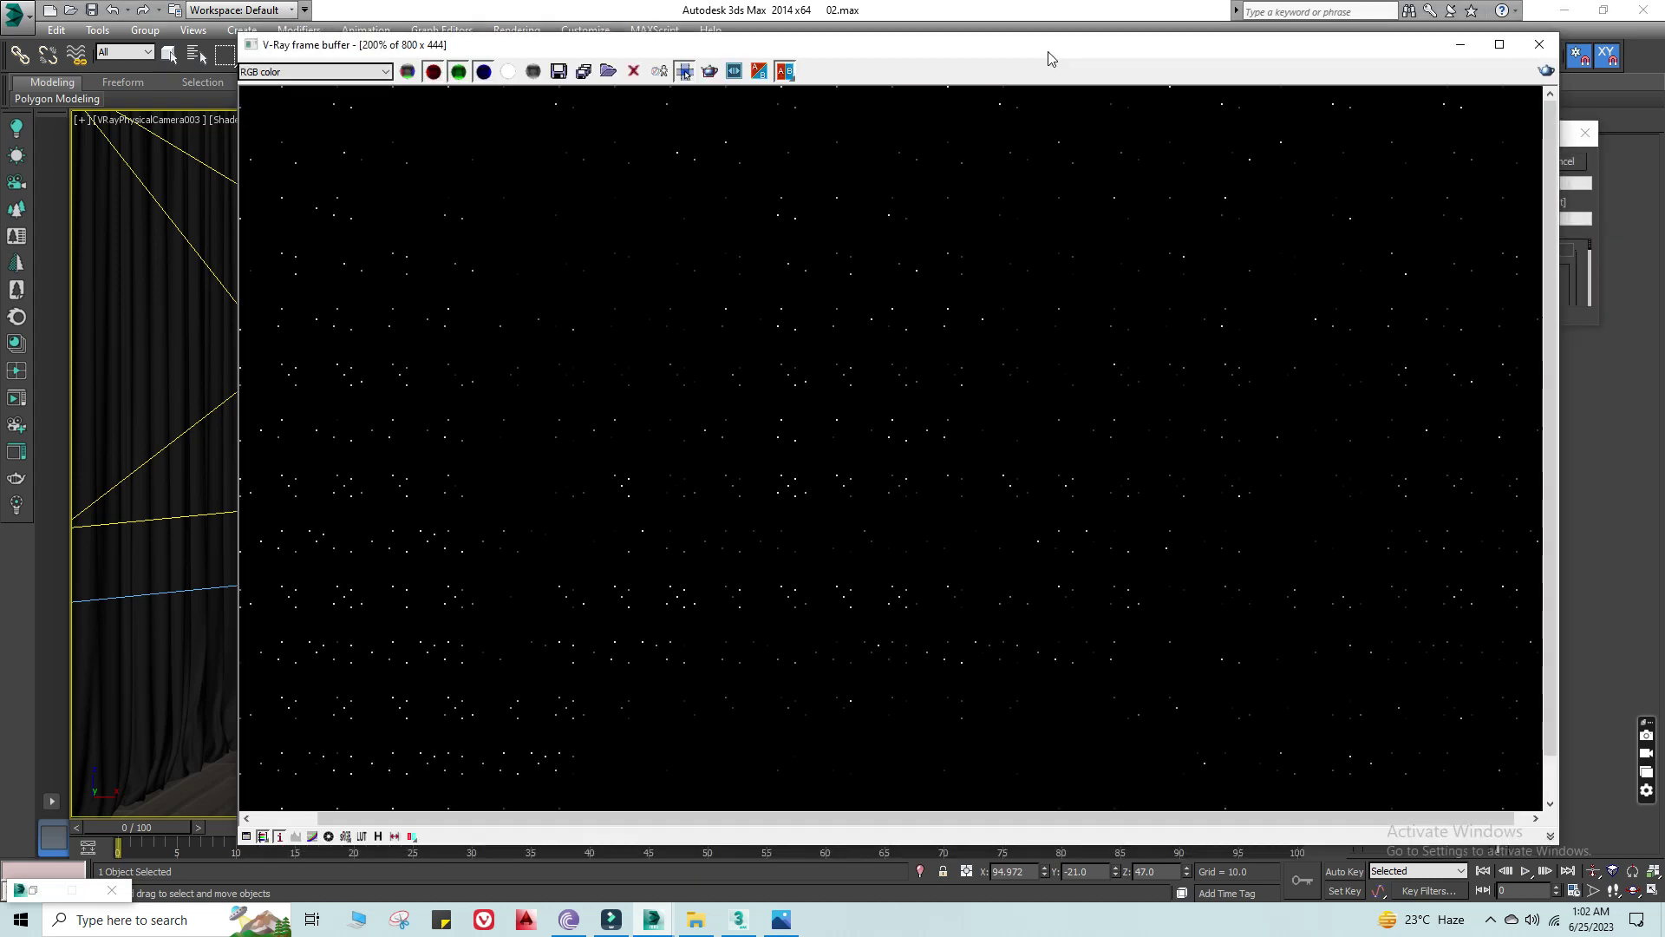
{"action": "scroll", "coordinate": [904, 468], "scroll_direction": "down", "scroll_amount": 2}
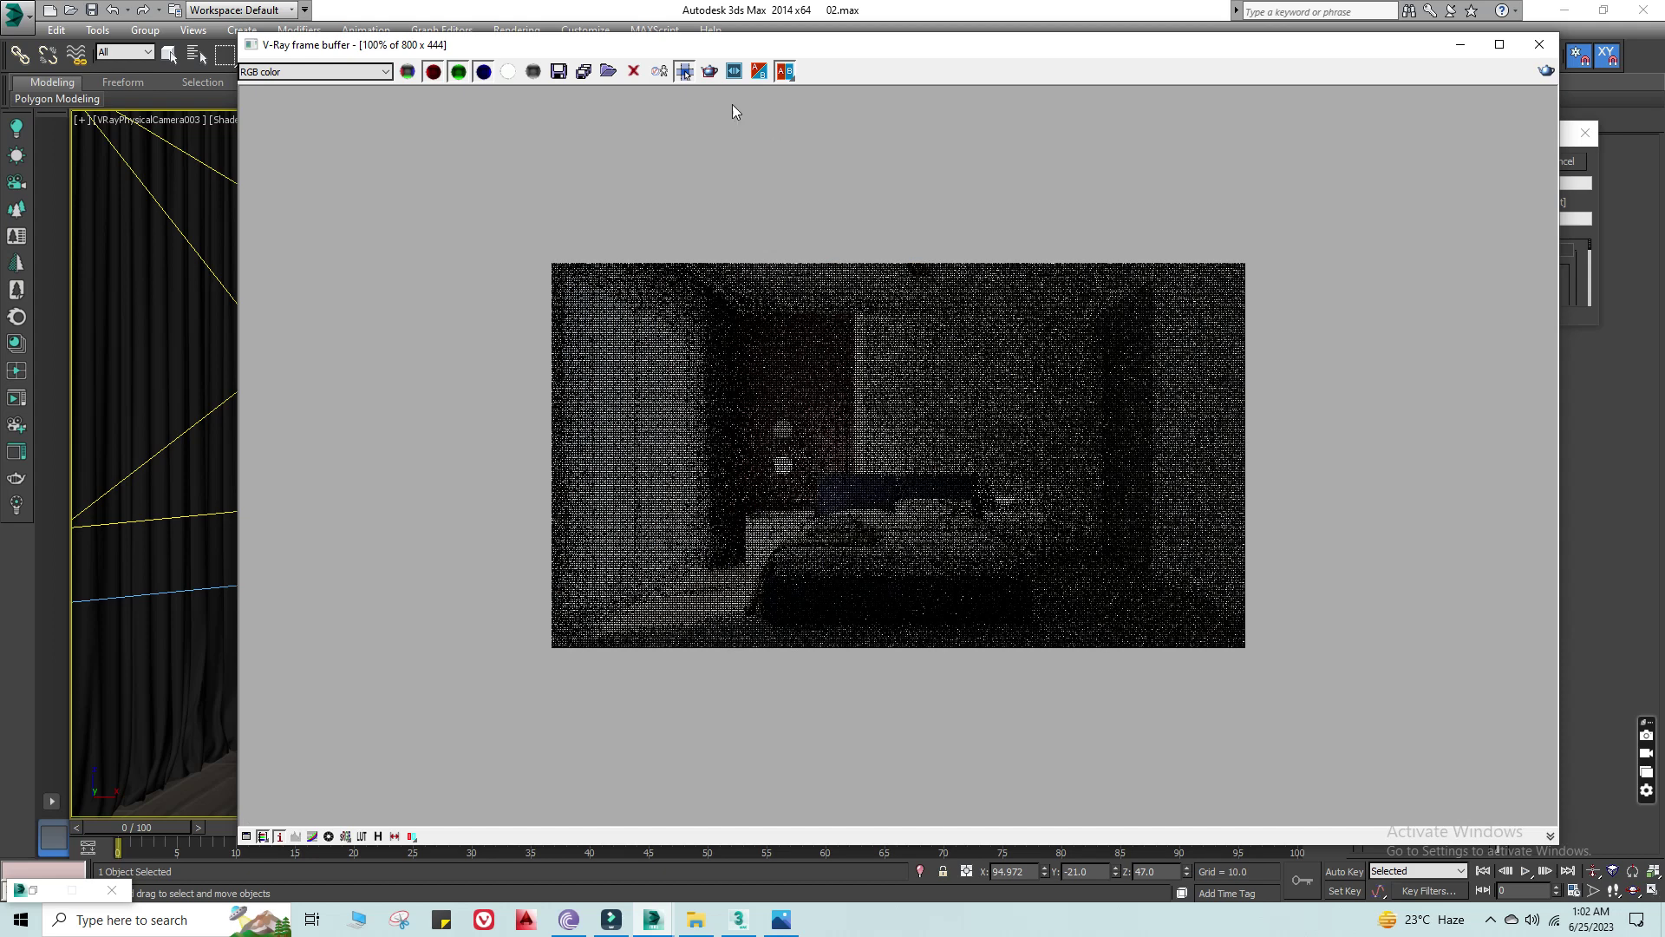
{"action": "scroll", "coordinate": [914, 462], "scroll_direction": "up", "scroll_amount": 1}
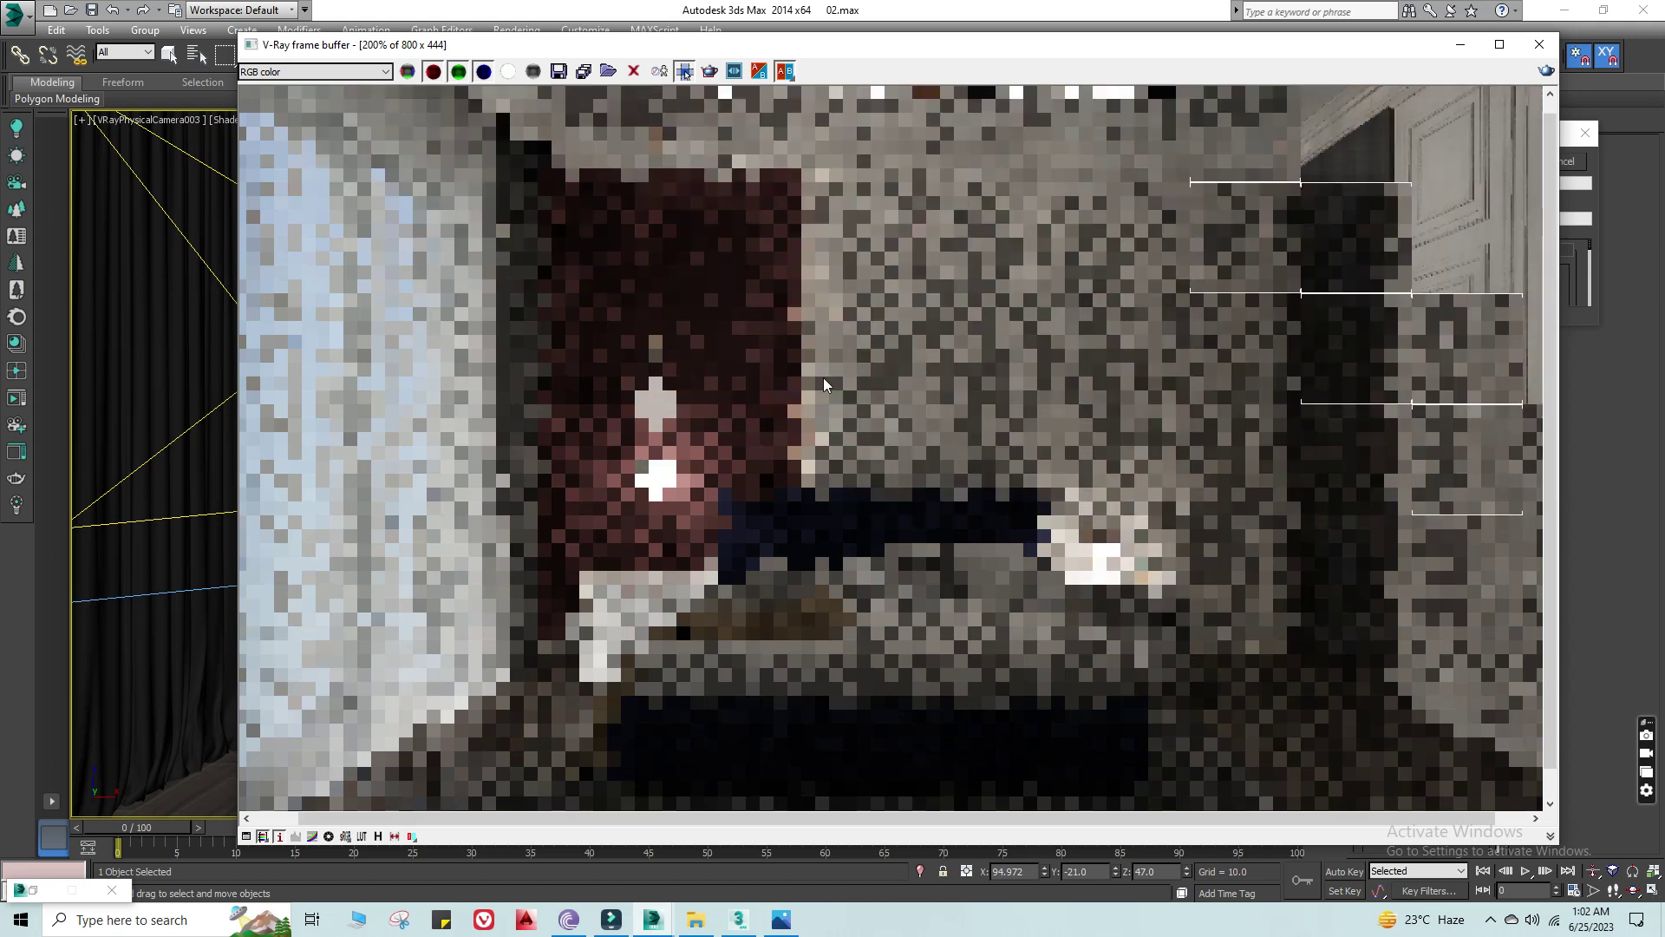
{"action": "scroll", "coordinate": [763, 278], "scroll_direction": "down", "scroll_amount": 1}
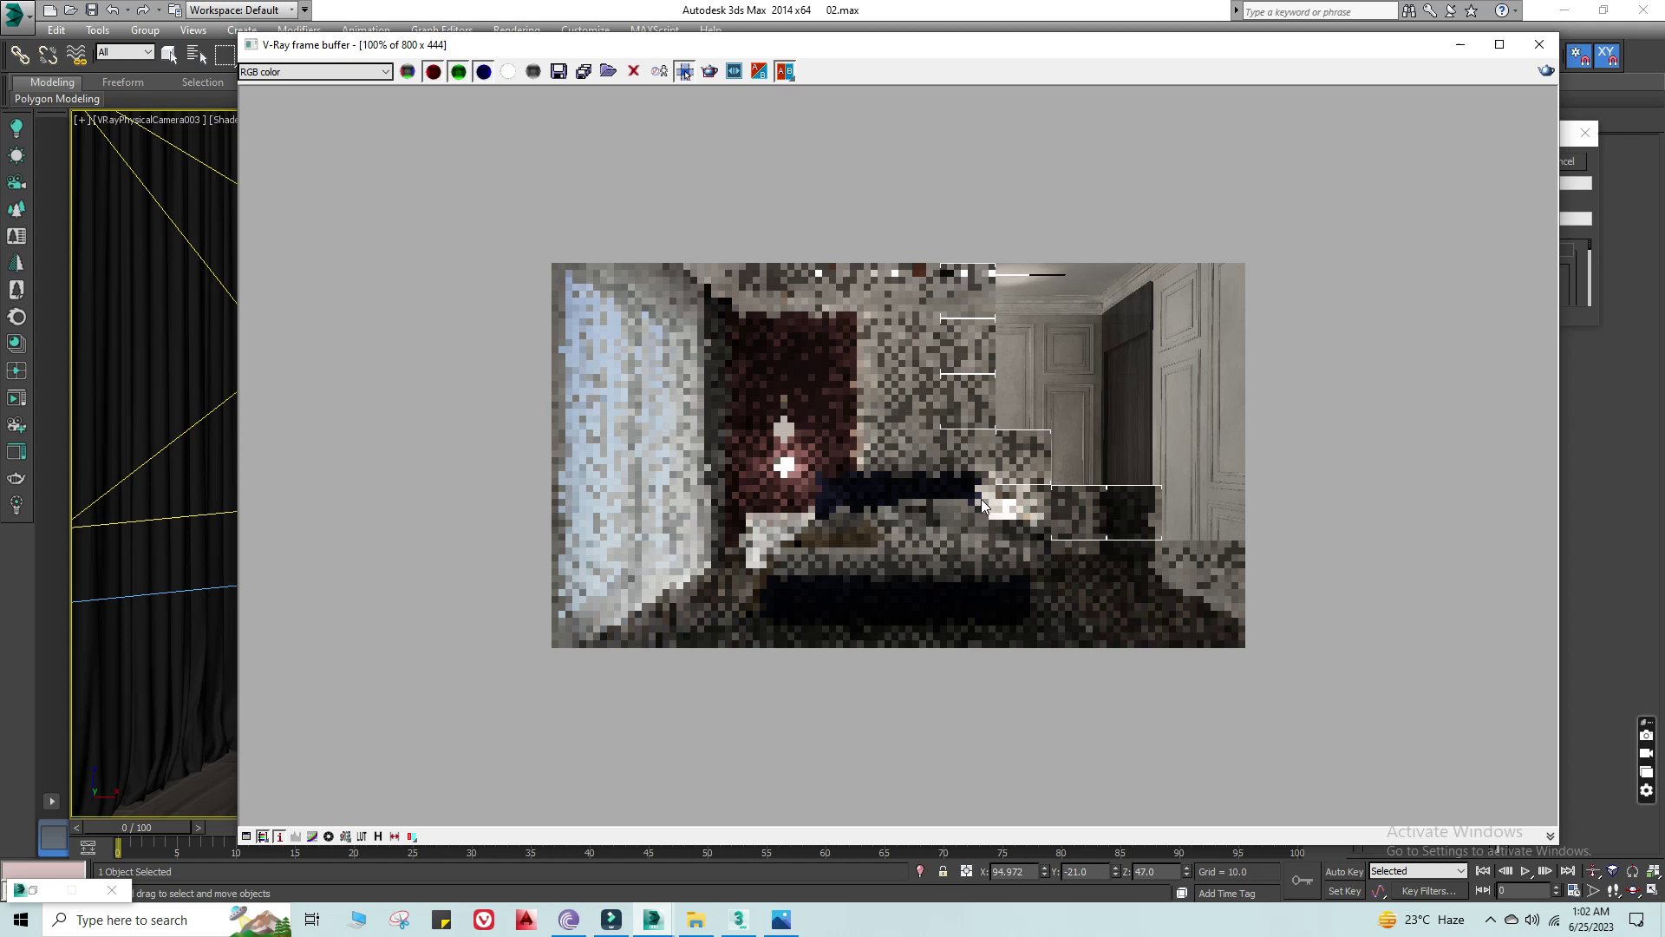
{"action": "scroll", "coordinate": [985, 501], "scroll_direction": "up", "scroll_amount": 1}
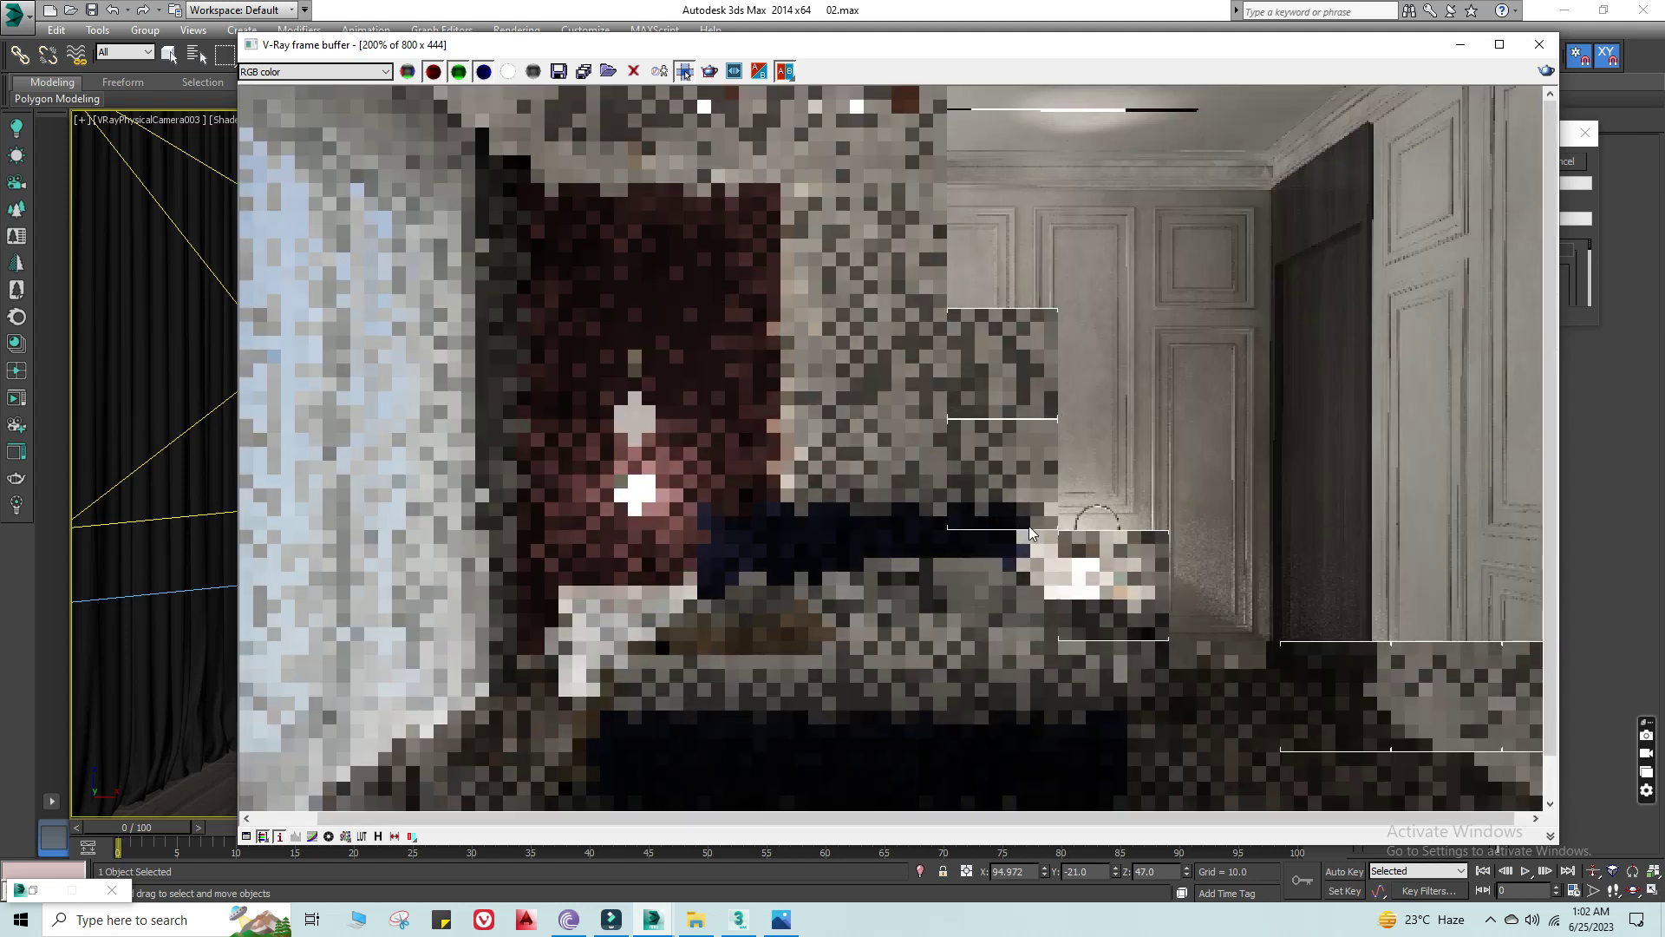
{"action": "middle_click_drag", "start_coordinate": [1029, 526], "coordinate": [1099, 530]}
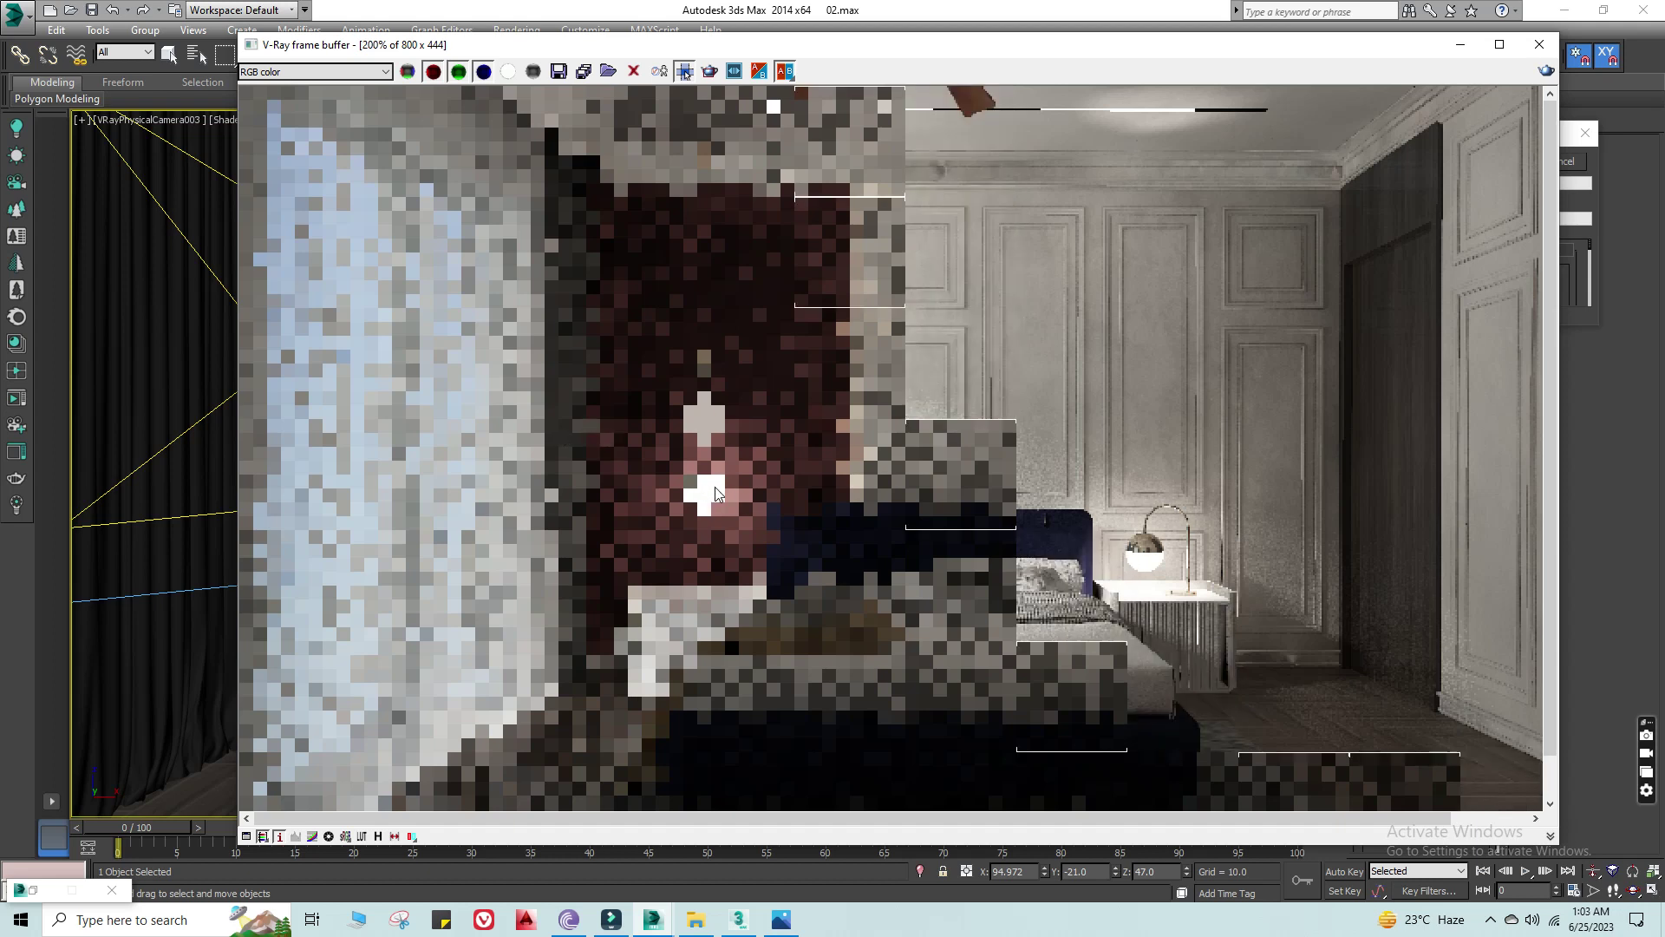
{"action": "scroll", "coordinate": [1159, 588], "scroll_direction": "up", "scroll_amount": 1}
{"action": "scroll", "coordinate": [1154, 568], "scroll_direction": "down", "scroll_amount": 1}
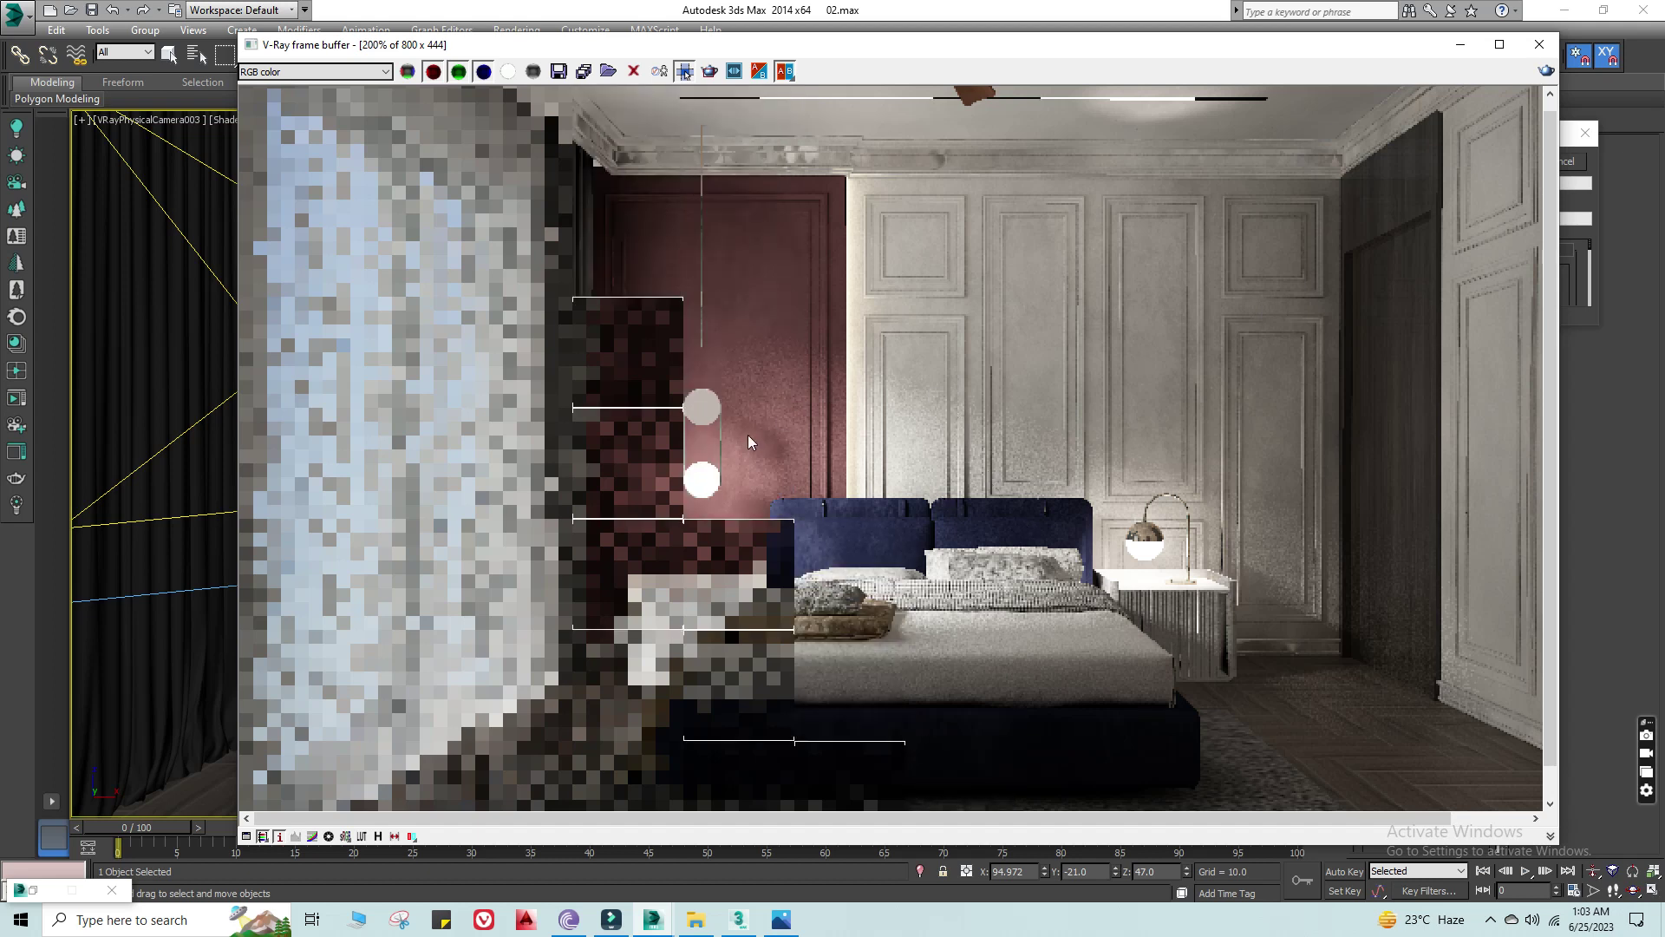
{"action": "scroll", "coordinate": [708, 408], "scroll_direction": "up", "scroll_amount": 1}
{"action": "scroll", "coordinate": [708, 407], "scroll_direction": "down", "scroll_amount": 1}
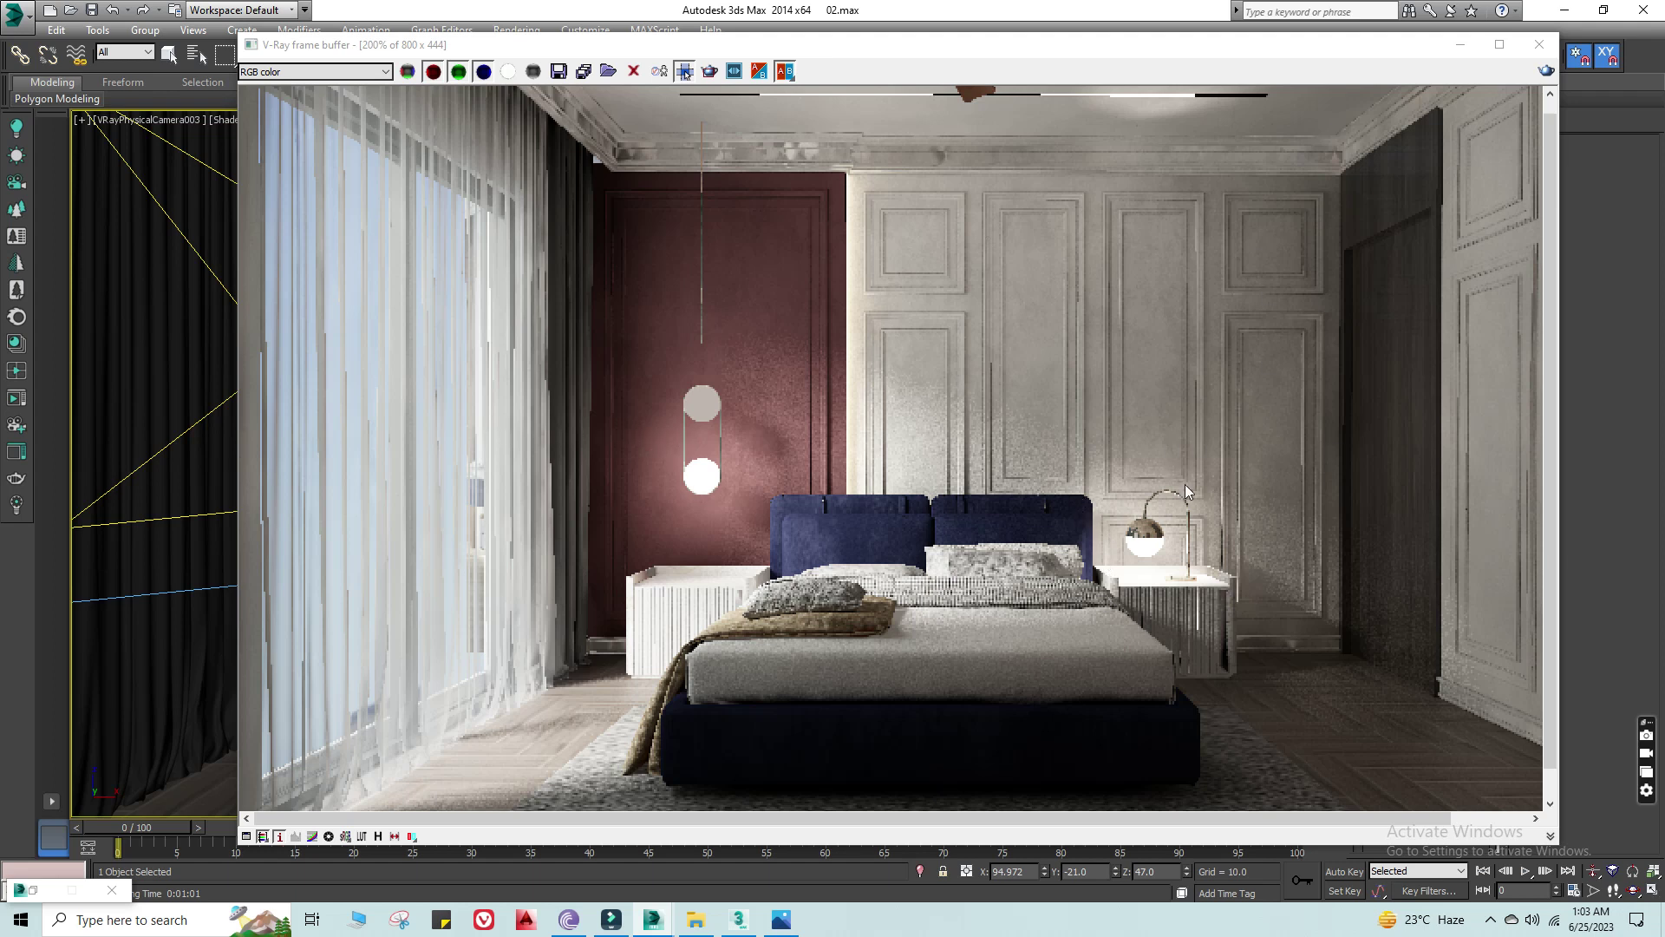
{"action": "left_click", "coordinate": [781, 920]}
Step: Pick the navy fabric material and retint its Falloff map's Color 2 dark blue
{"action": "left_click", "coordinate": [781, 920]}
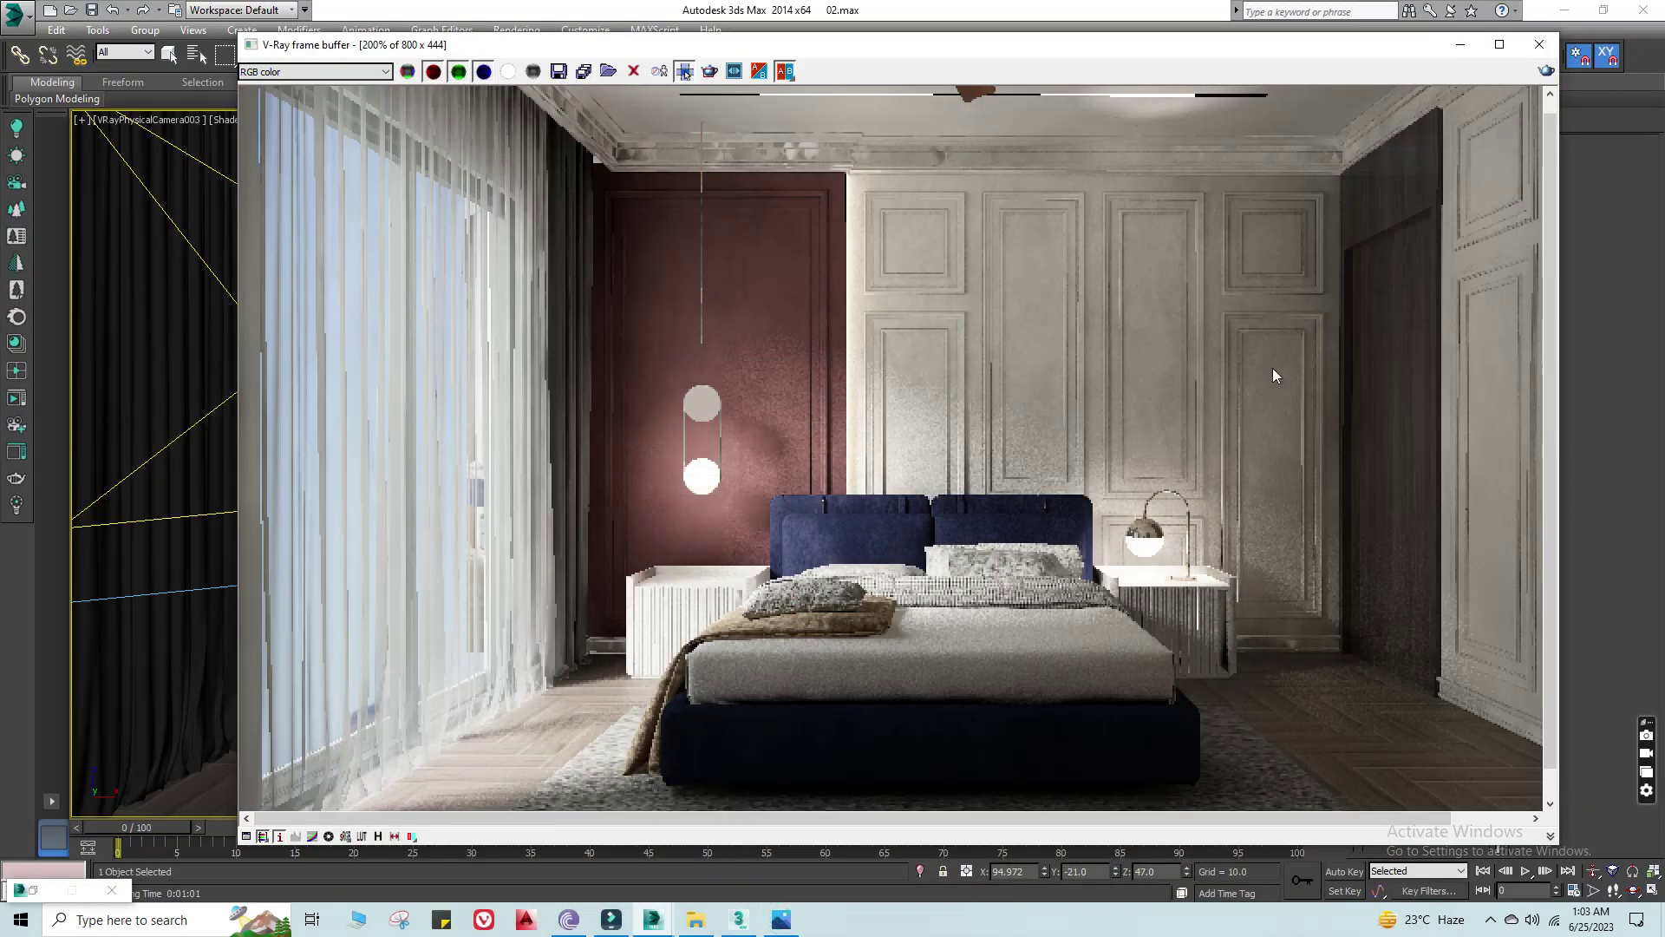
{"action": "left_click", "coordinate": [1463, 44]}
{"action": "left_click", "coordinate": [1056, 365]}
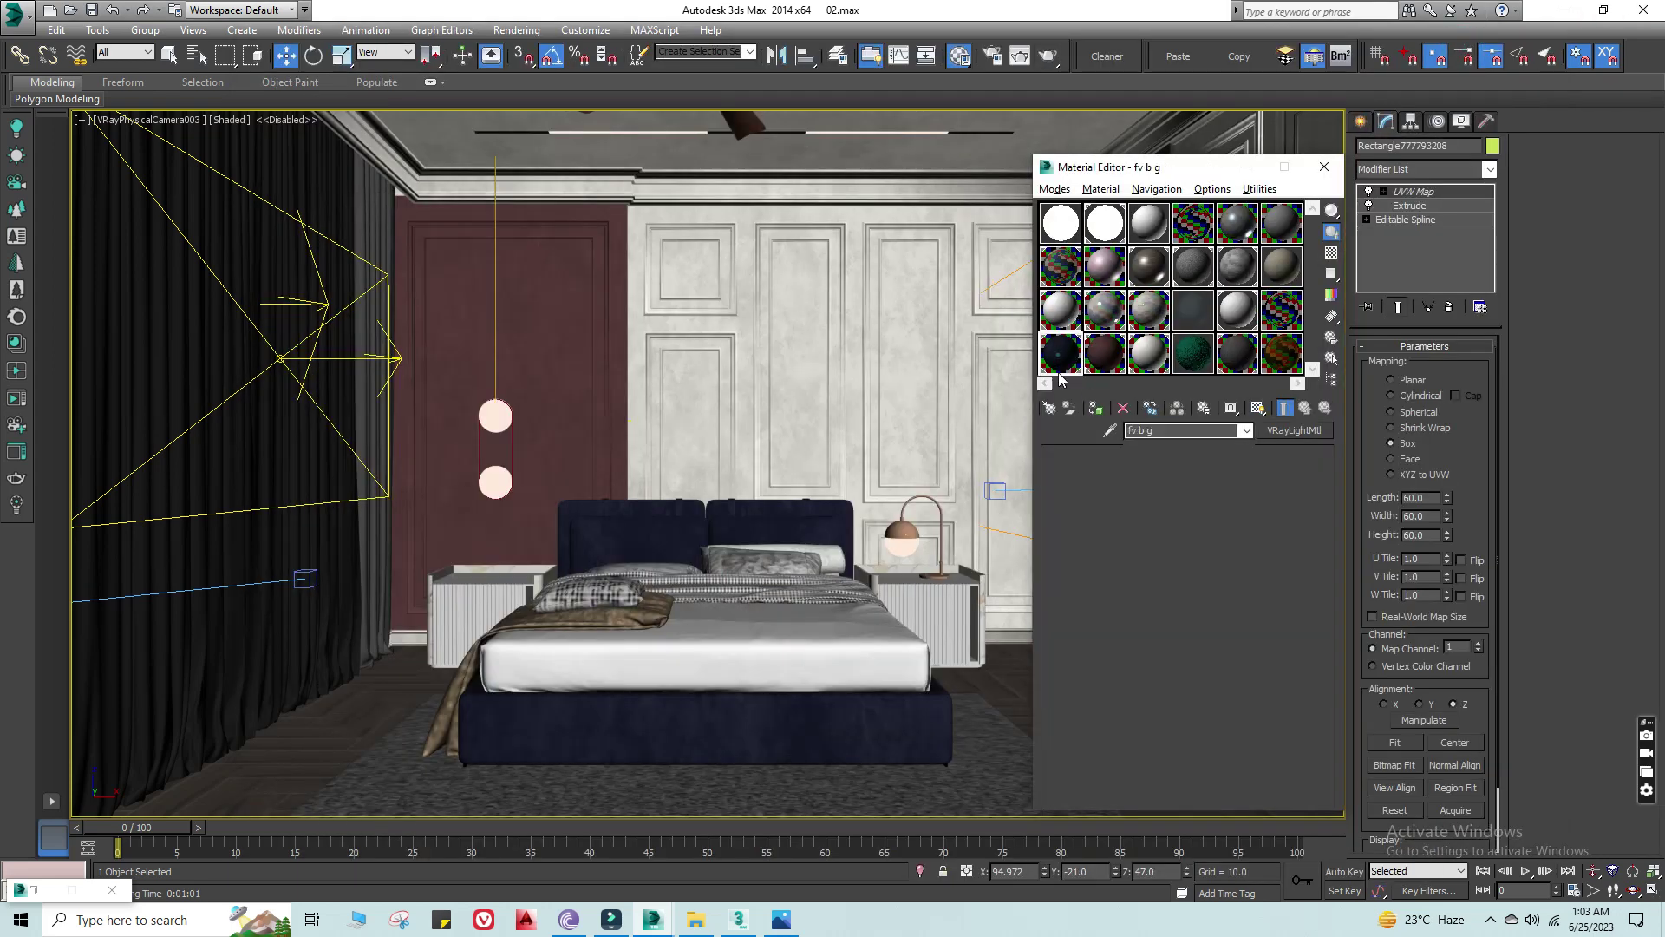
{"action": "left_click", "coordinate": [1221, 508]}
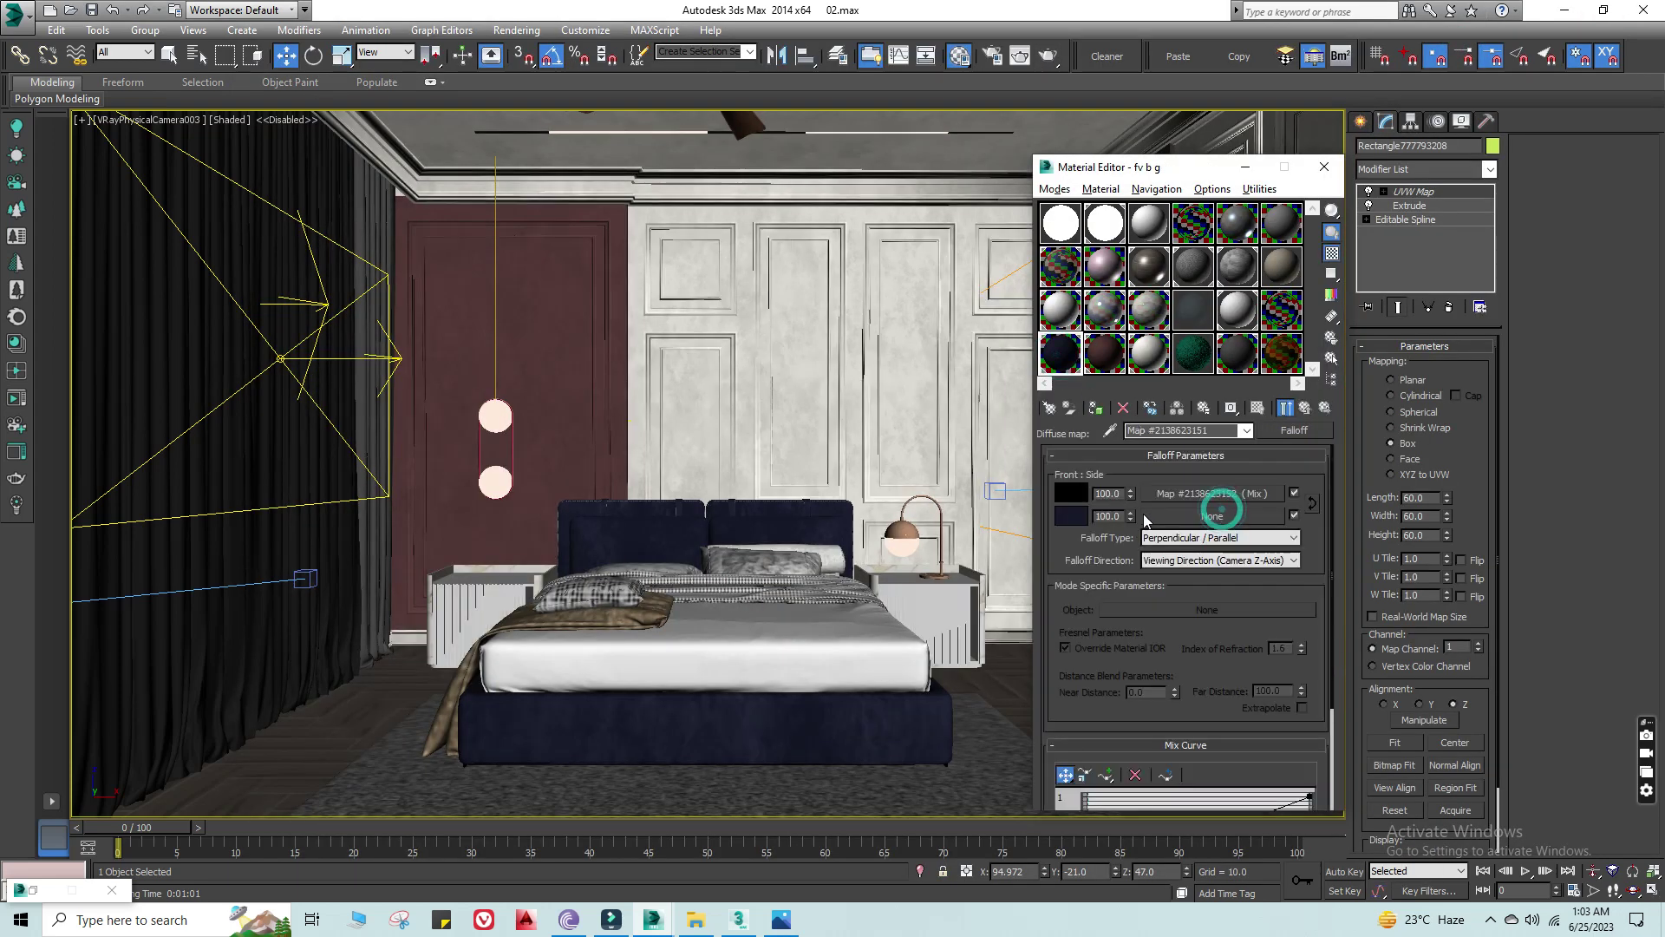
{"action": "left_click", "coordinate": [1072, 516]}
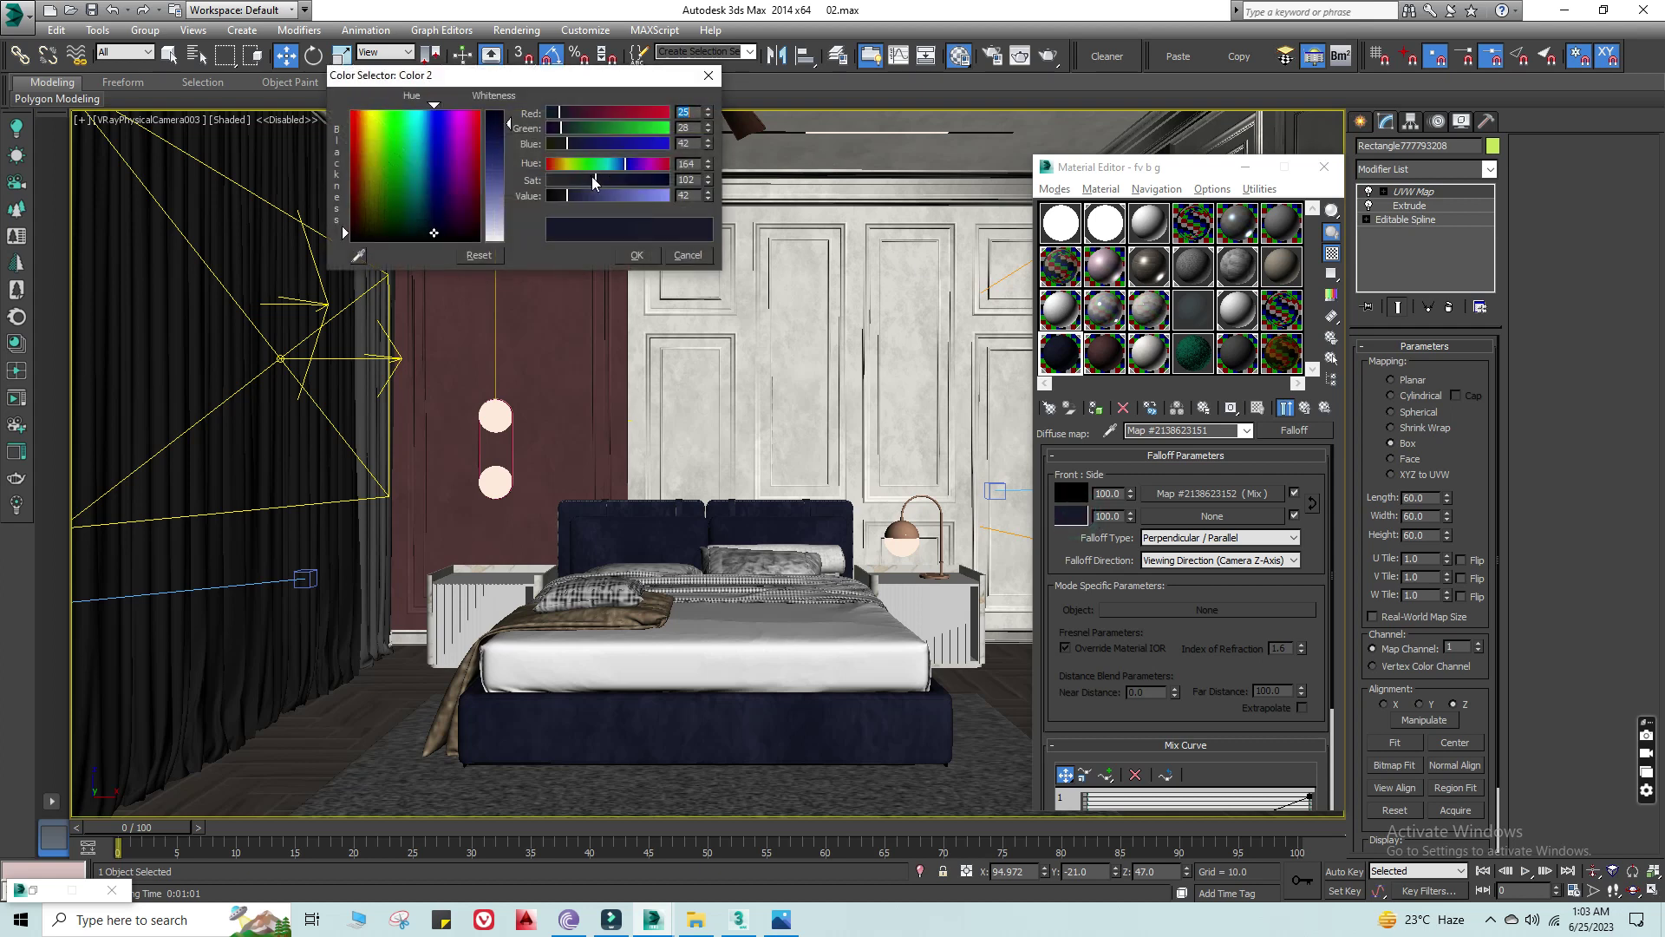
{"action": "left_click", "coordinate": [637, 255]}
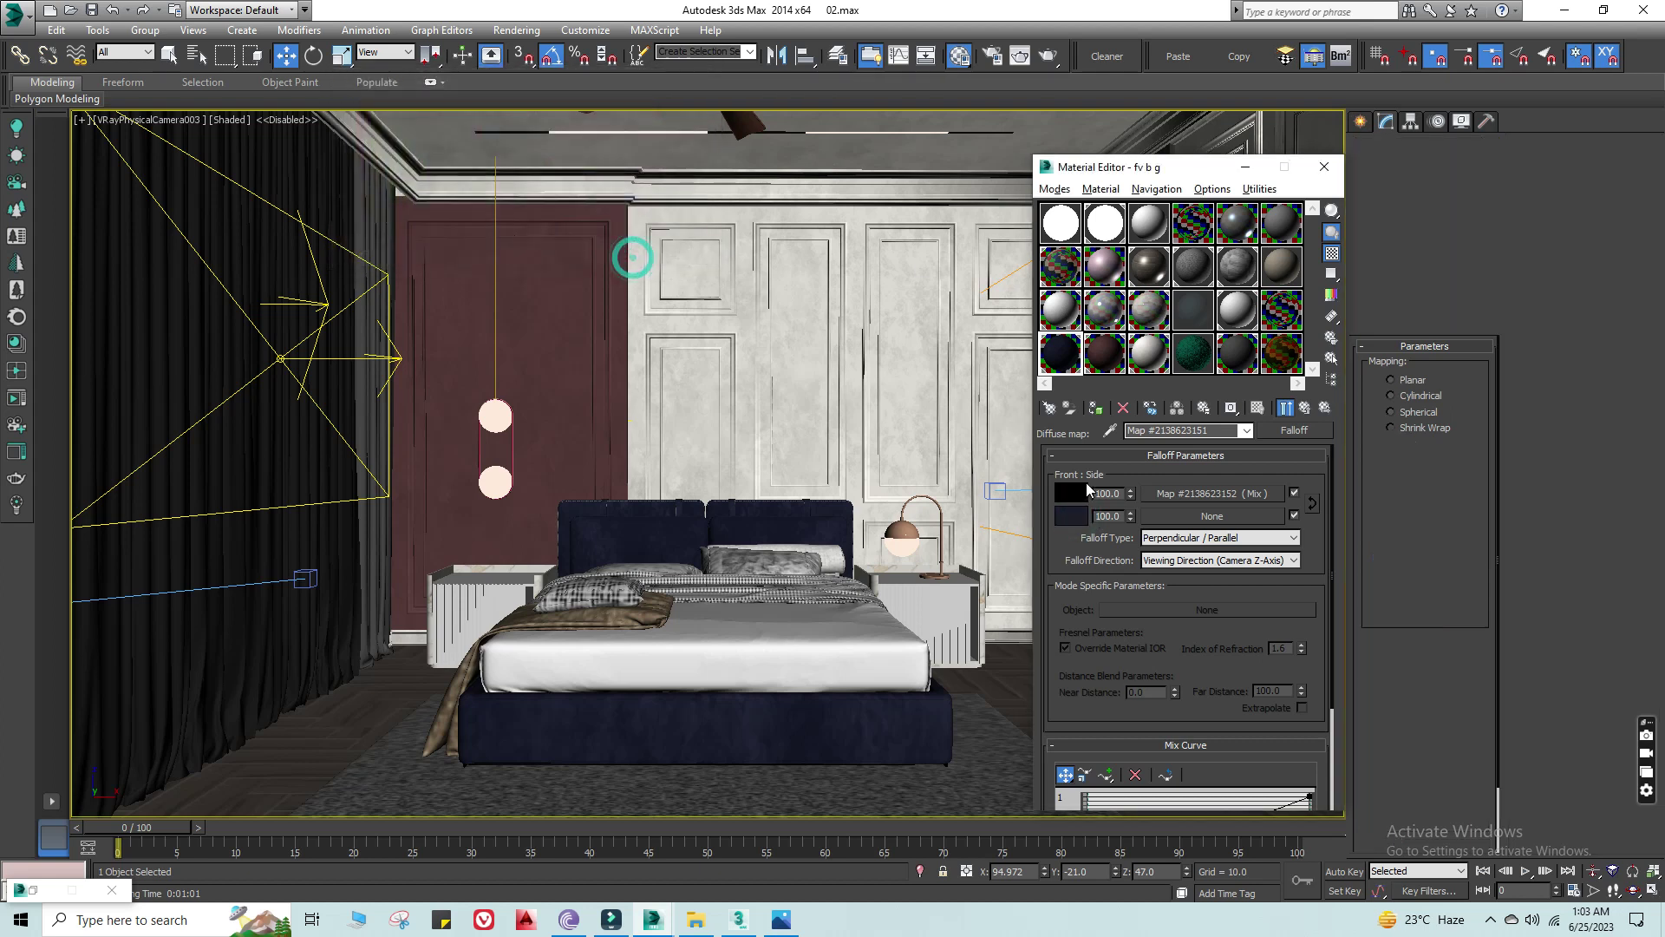
Step: Retint the Mix map's Color #2 and Color #1 dark blue, then set the Material Editor aside
{"action": "left_click", "coordinate": [1213, 501]}
{"action": "left_click", "coordinate": [1166, 517]}
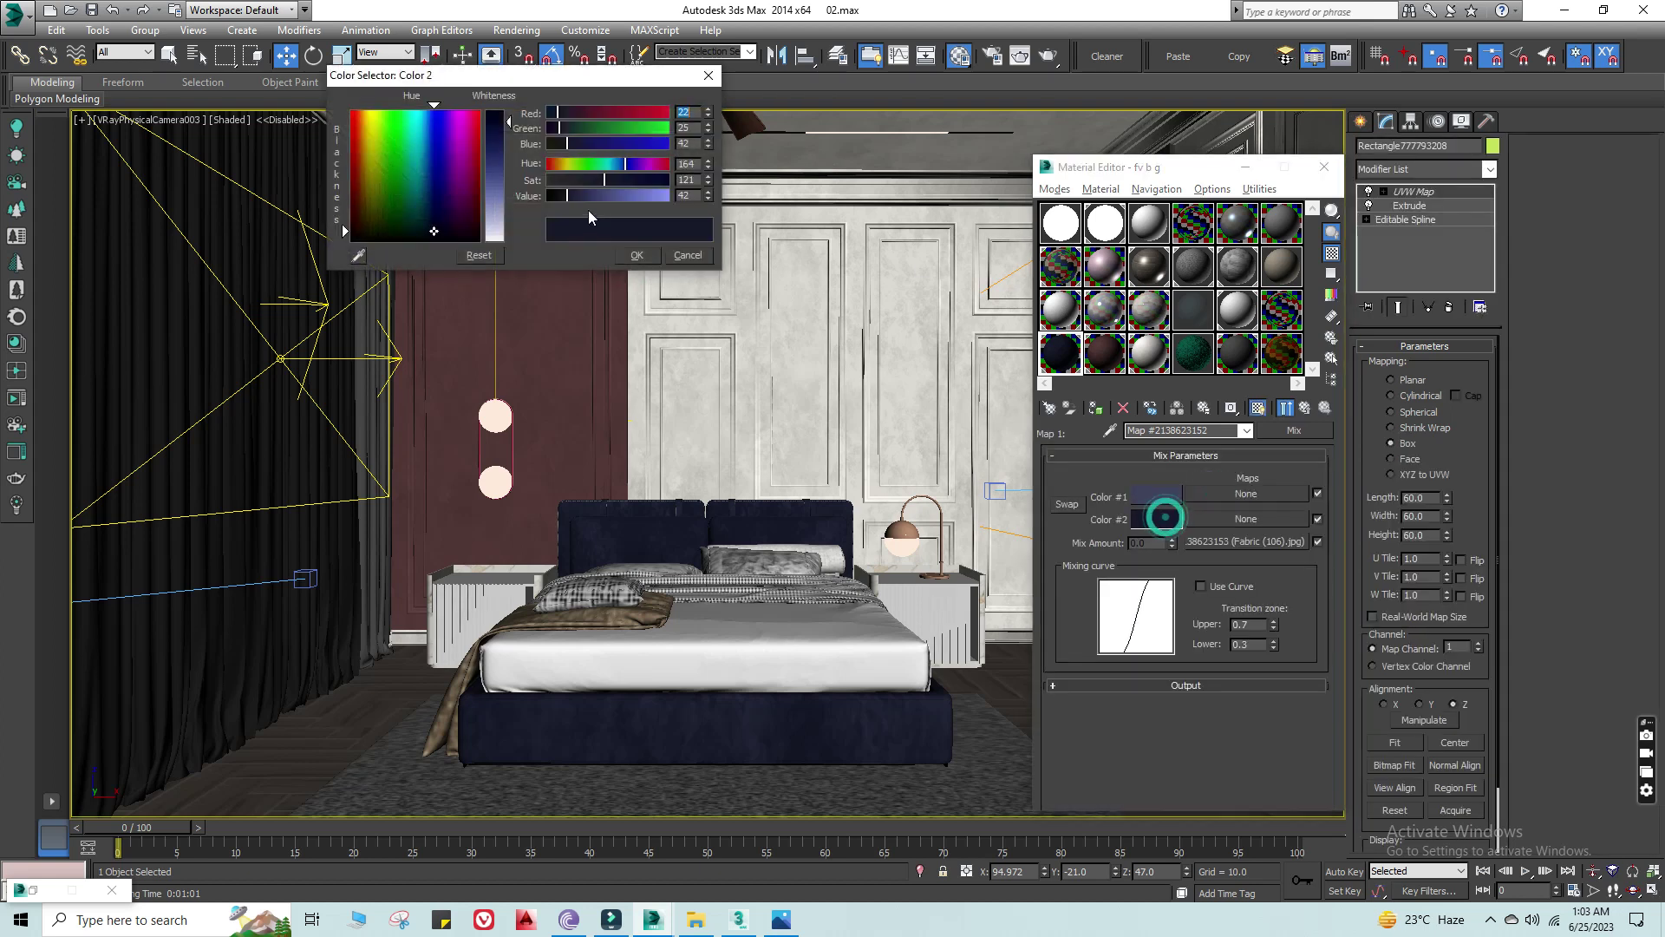
{"action": "left_click", "coordinate": [637, 255]}
{"action": "left_click", "coordinate": [1156, 496]}
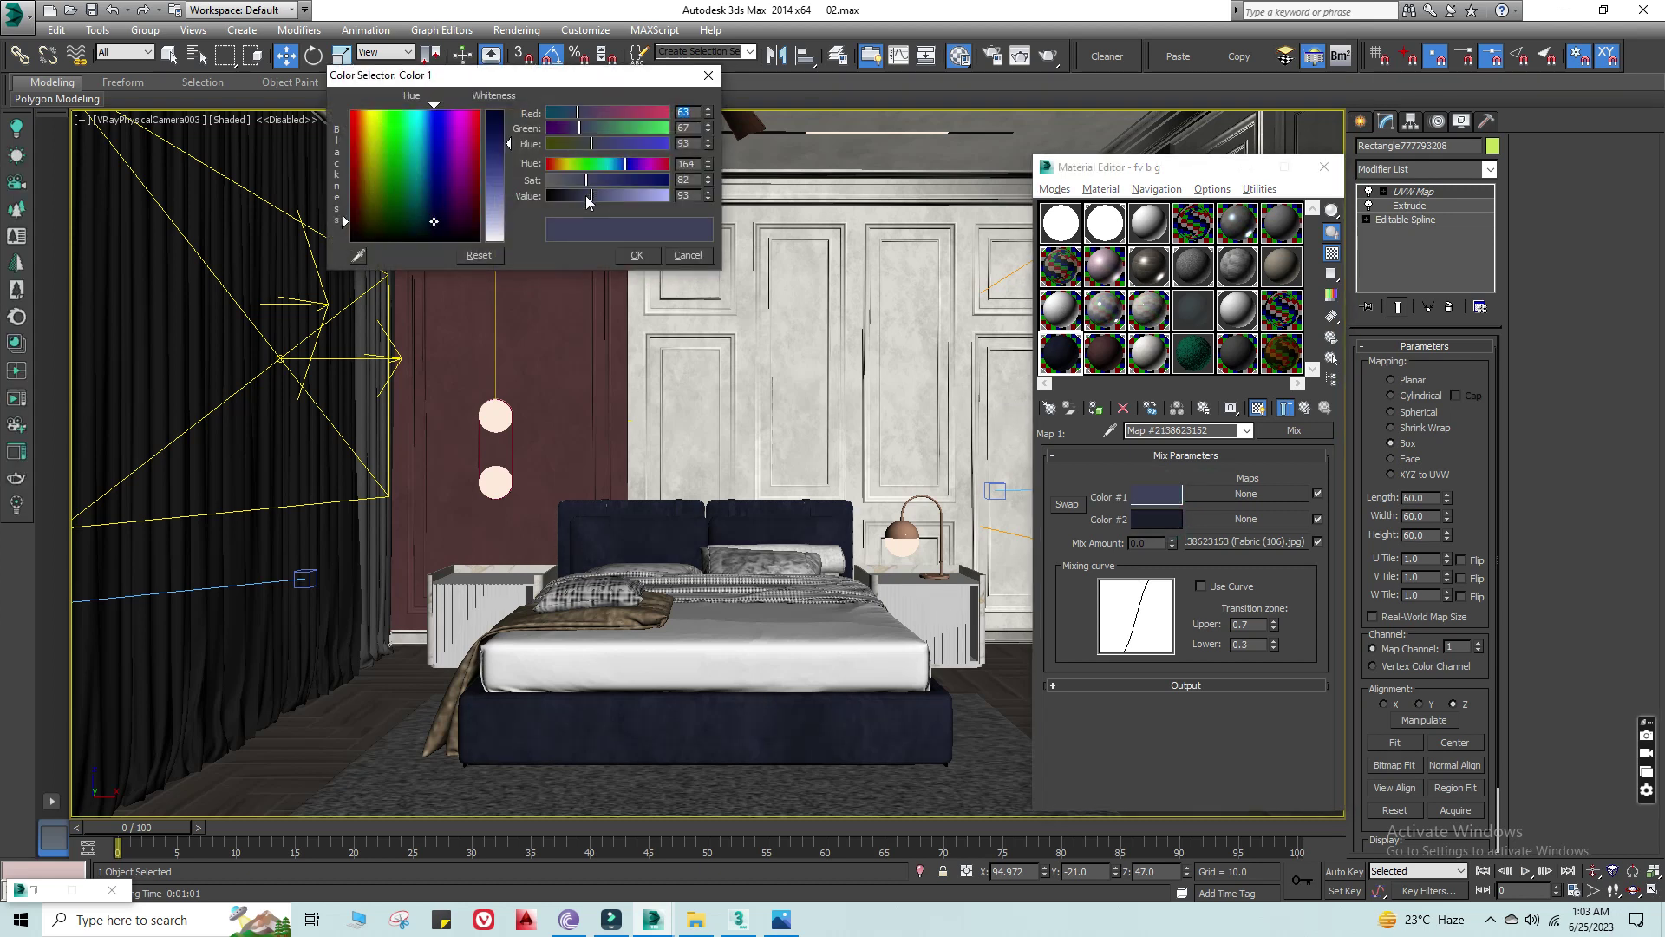
{"action": "left_click", "coordinate": [637, 255]}
{"action": "left_click", "coordinate": [1245, 166]}
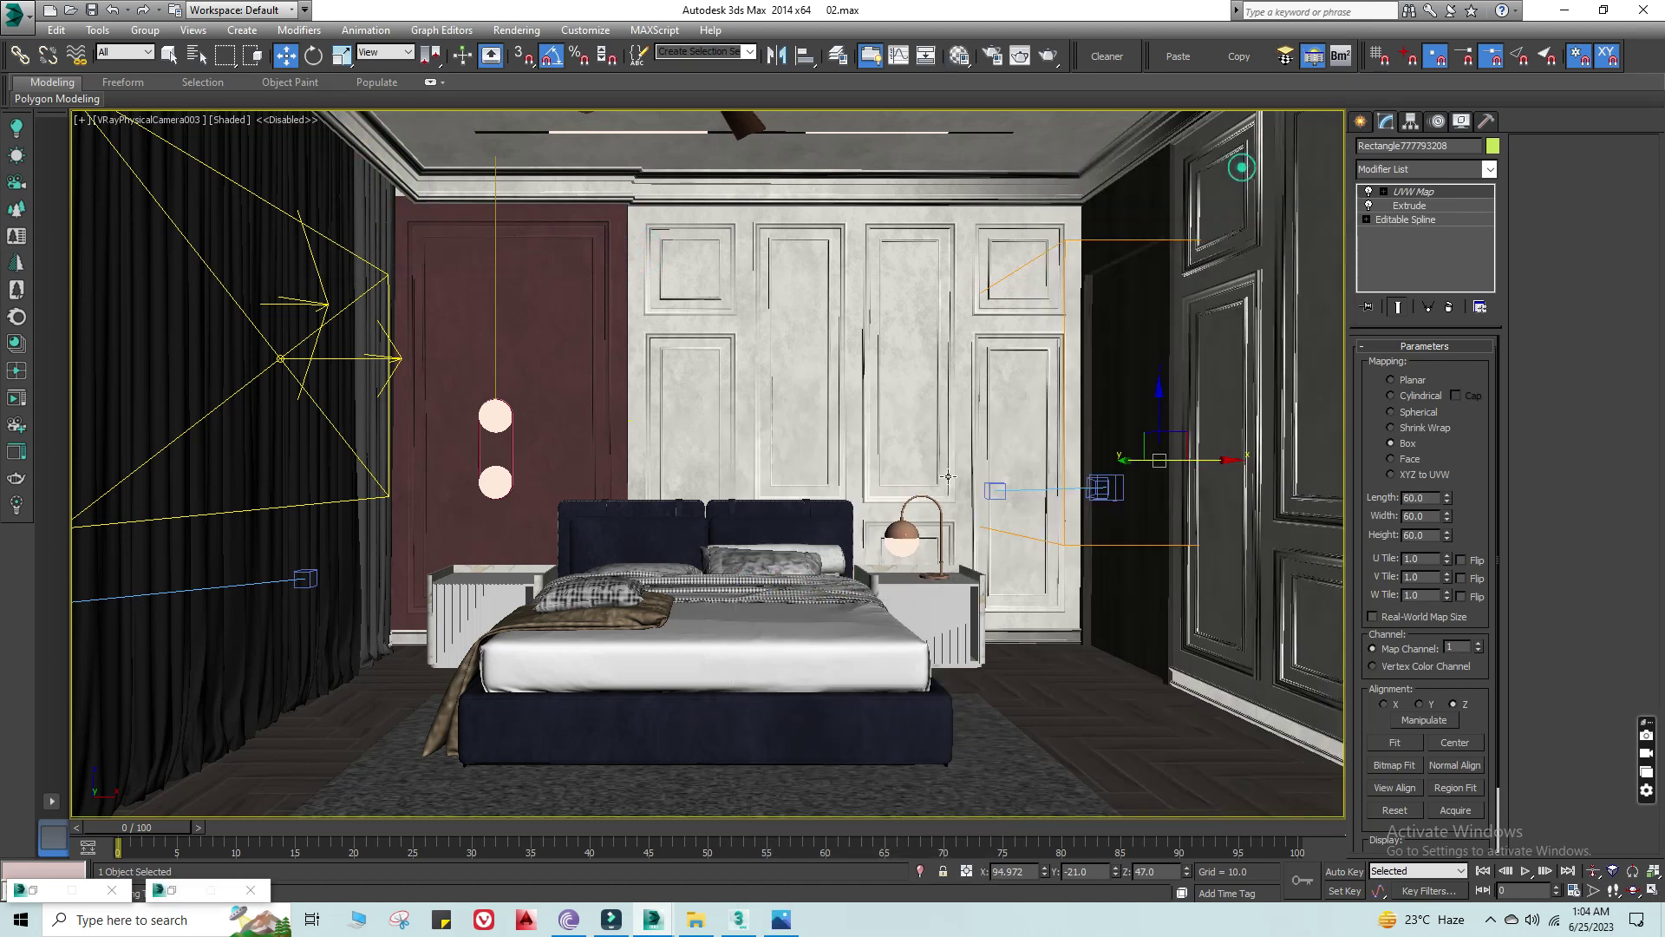